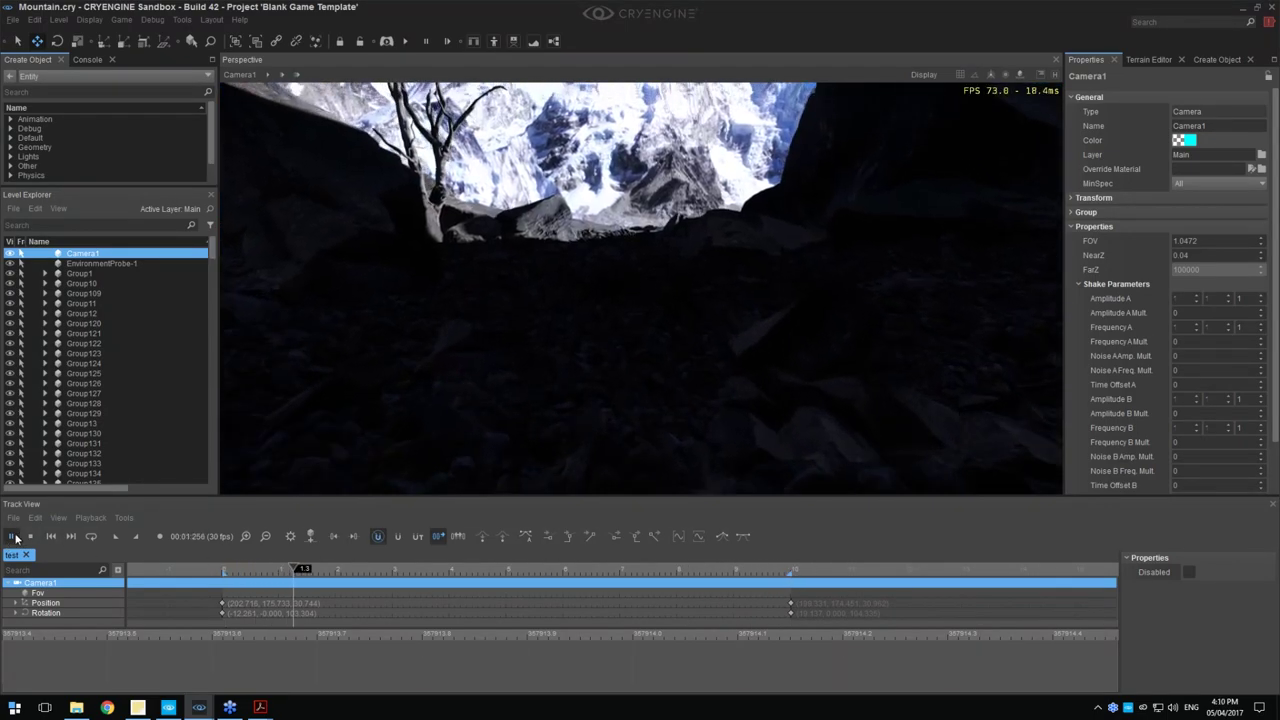
Stop playback, return the viewport to the default view, frame the rocky ground and create a camera from the current view
{"action": "left_click", "coordinate": [12, 536]}
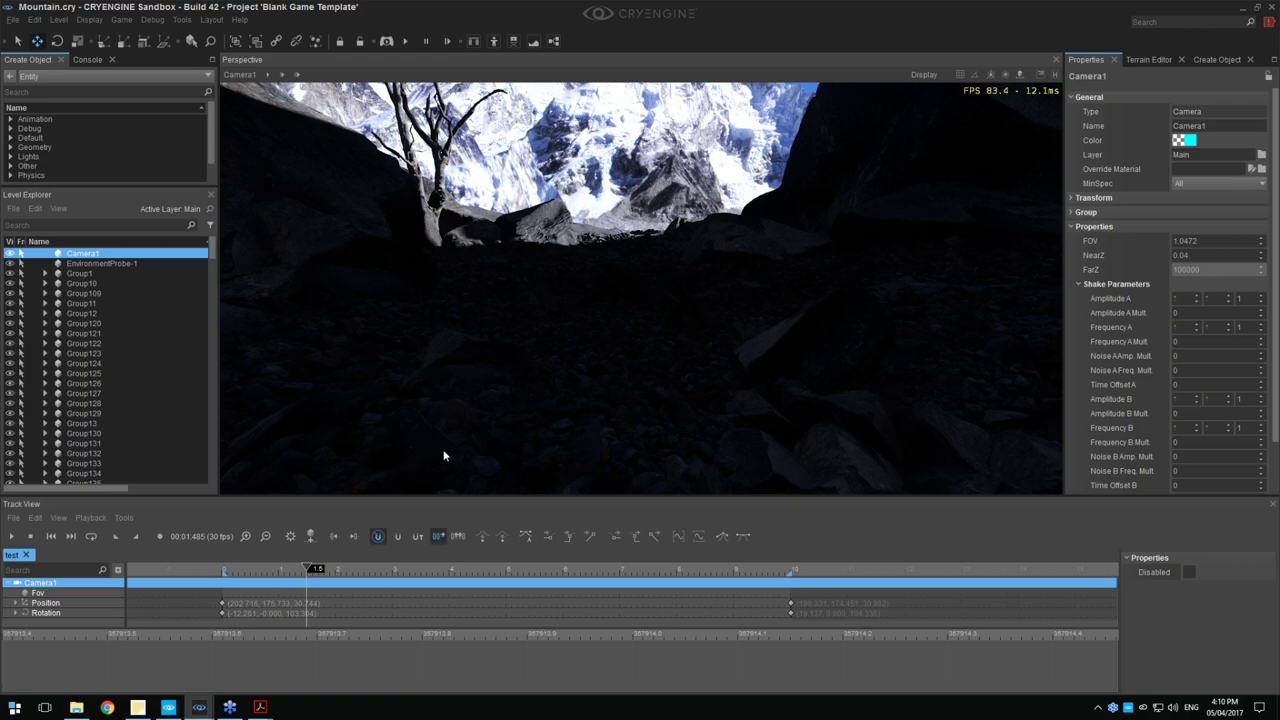
{"action": "left_click", "coordinate": [254, 79]}
{"action": "left_click", "coordinate": [290, 212]}
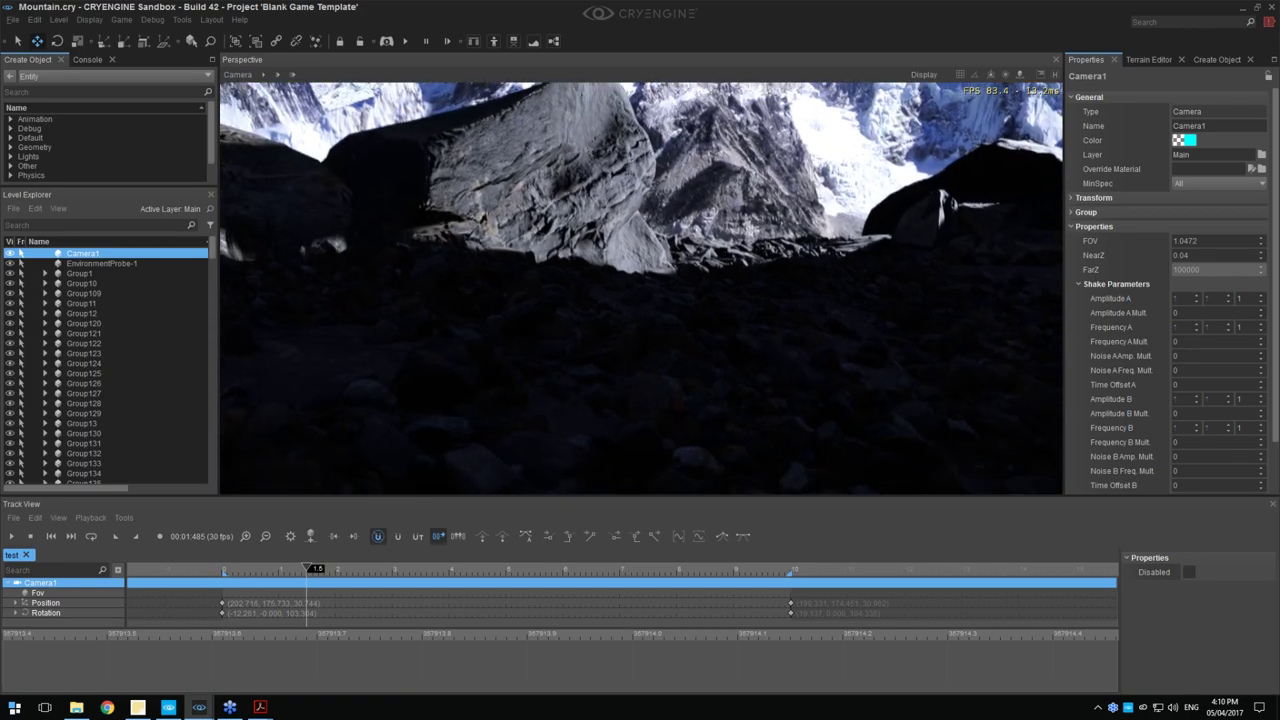
{"action": "right_click_drag", "start_coordinate": [580, 311], "coordinate": [440, 365]}
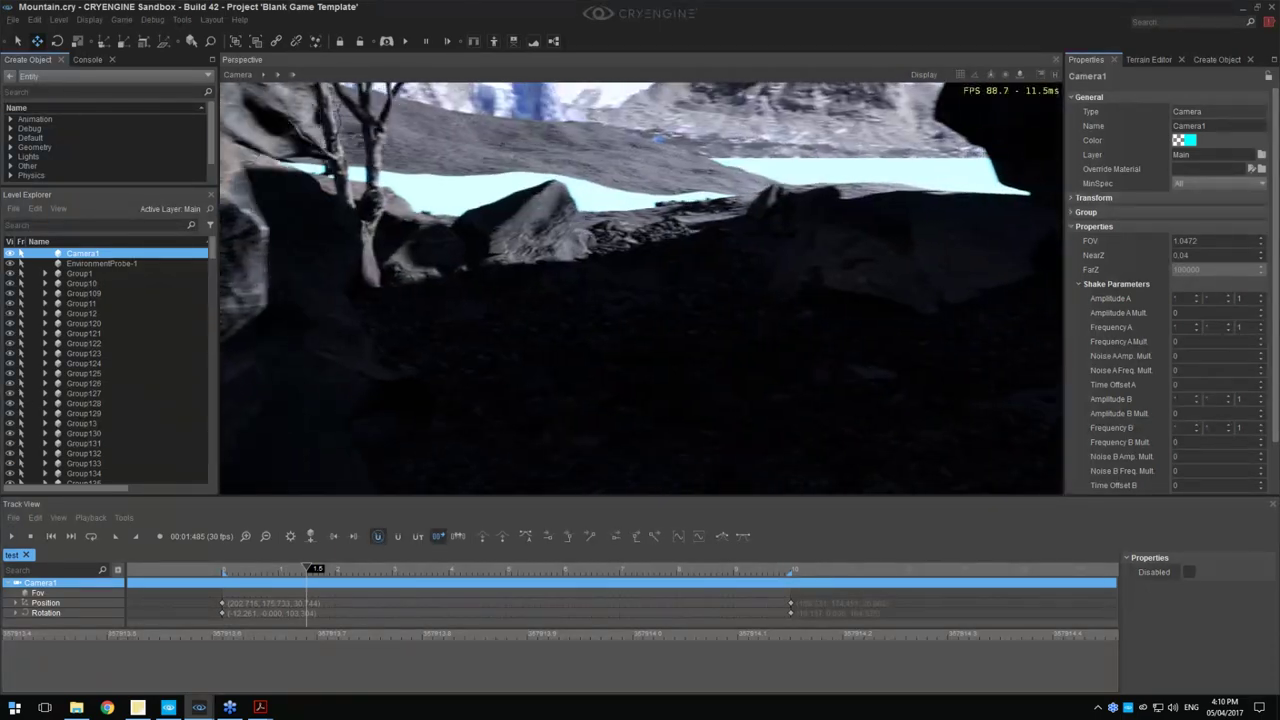
{"action": "left_click", "coordinate": [238, 74]}
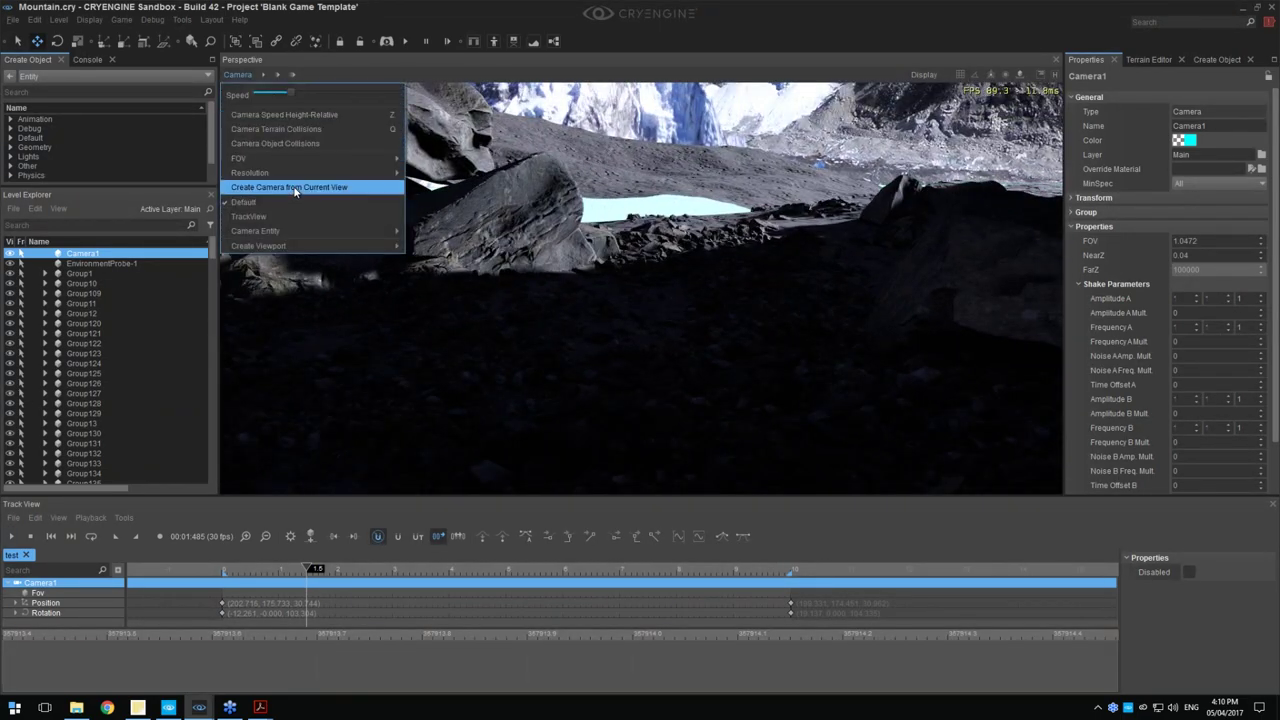
{"action": "left_click", "coordinate": [295, 188]}
Switch the viewport to look through the Camera2 entity
{"action": "left_click", "coordinate": [237, 74]}
{"action": "right_click_drag", "start_coordinate": [422, 195], "coordinate": [346, 137]}
{"action": "left_click", "coordinate": [236, 74]}
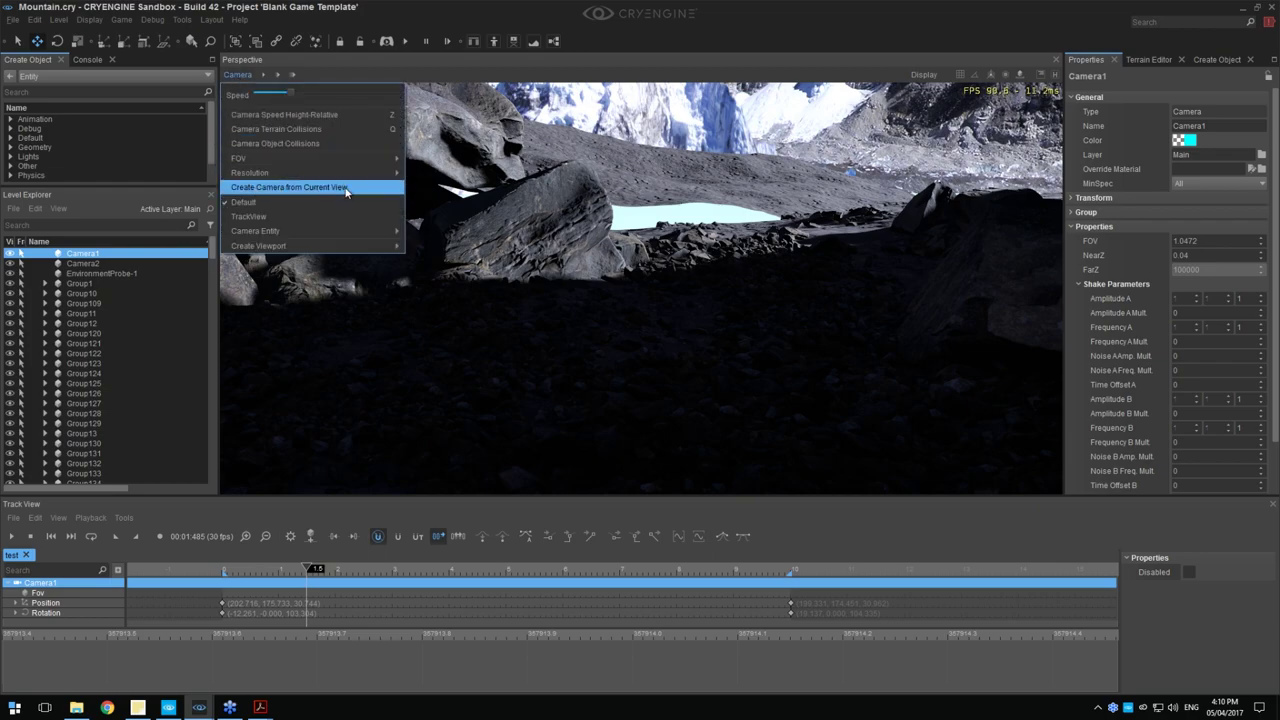
{"action": "mouse_move", "coordinate": [395, 233]}
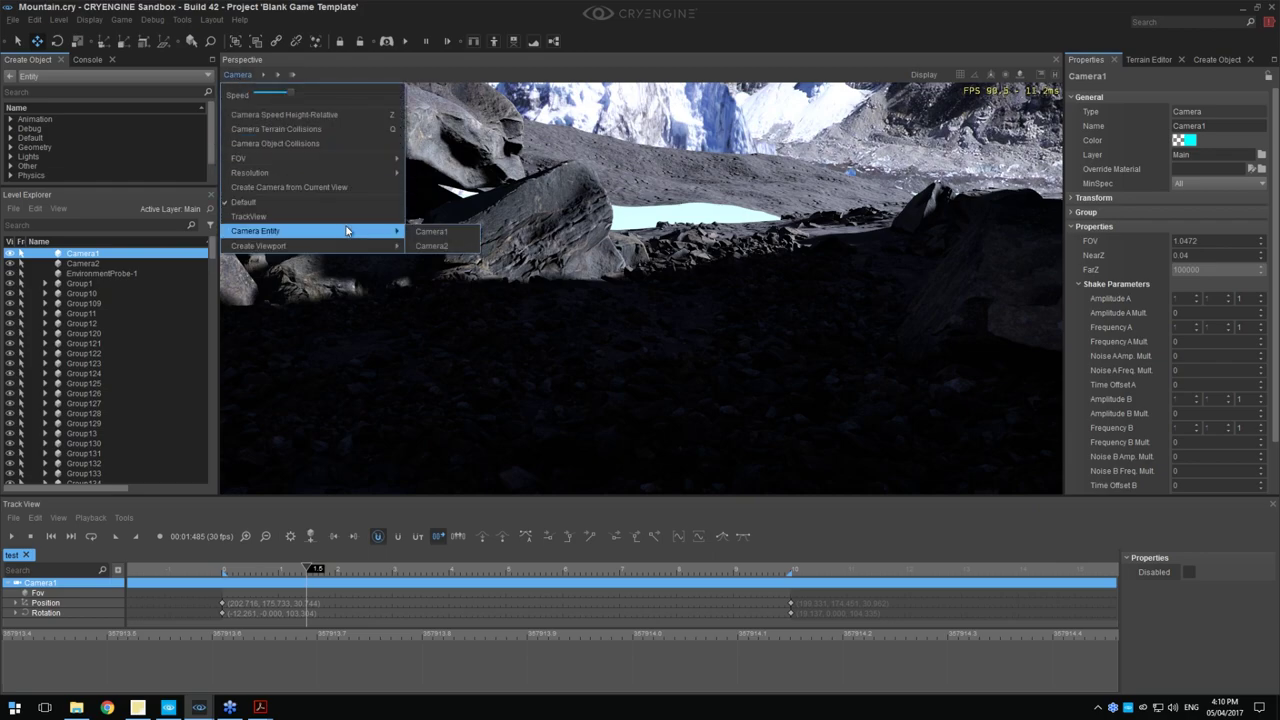
{"action": "left_click", "coordinate": [431, 246]}
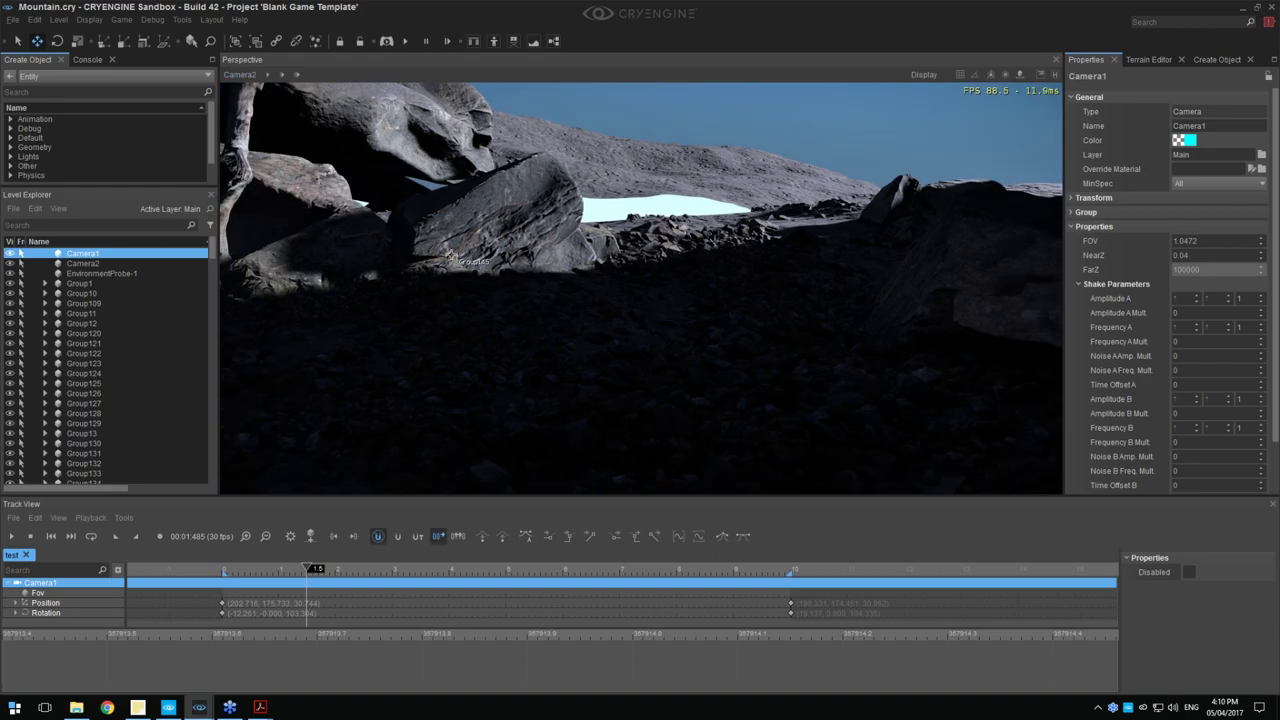
{"action": "left_click", "coordinate": [240, 75]}
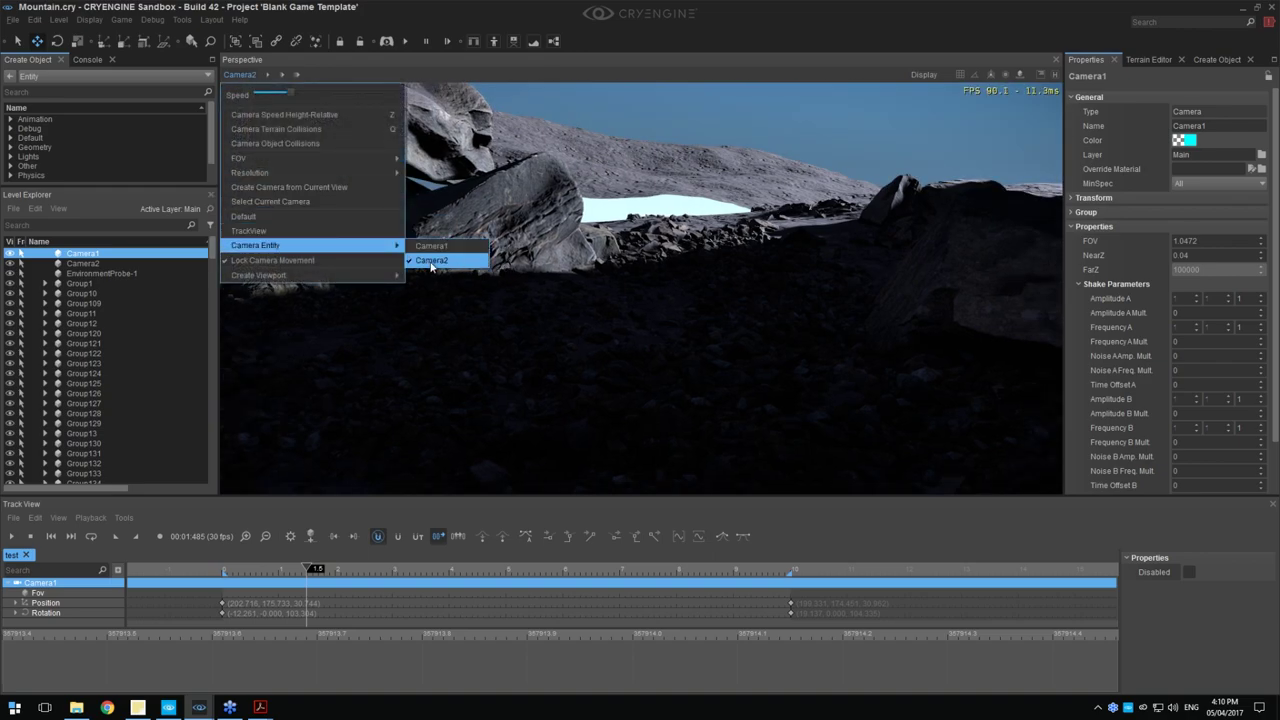
{"action": "left_click", "coordinate": [431, 260]}
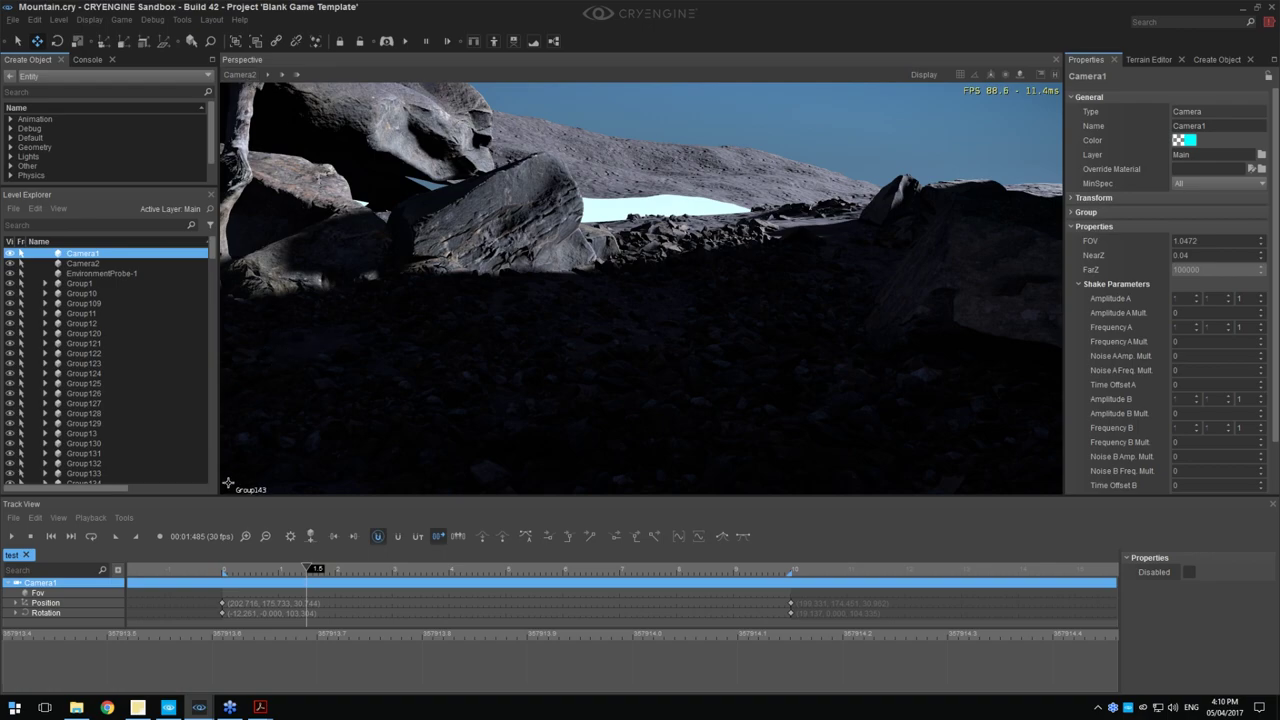
Enlarge the Track View, select the current camera Camera2 and add it to the test sequence
{"action": "left_click_drag", "start_coordinate": [234, 498], "coordinate": [242, 362]}
{"action": "right_click", "coordinate": [97, 479]}
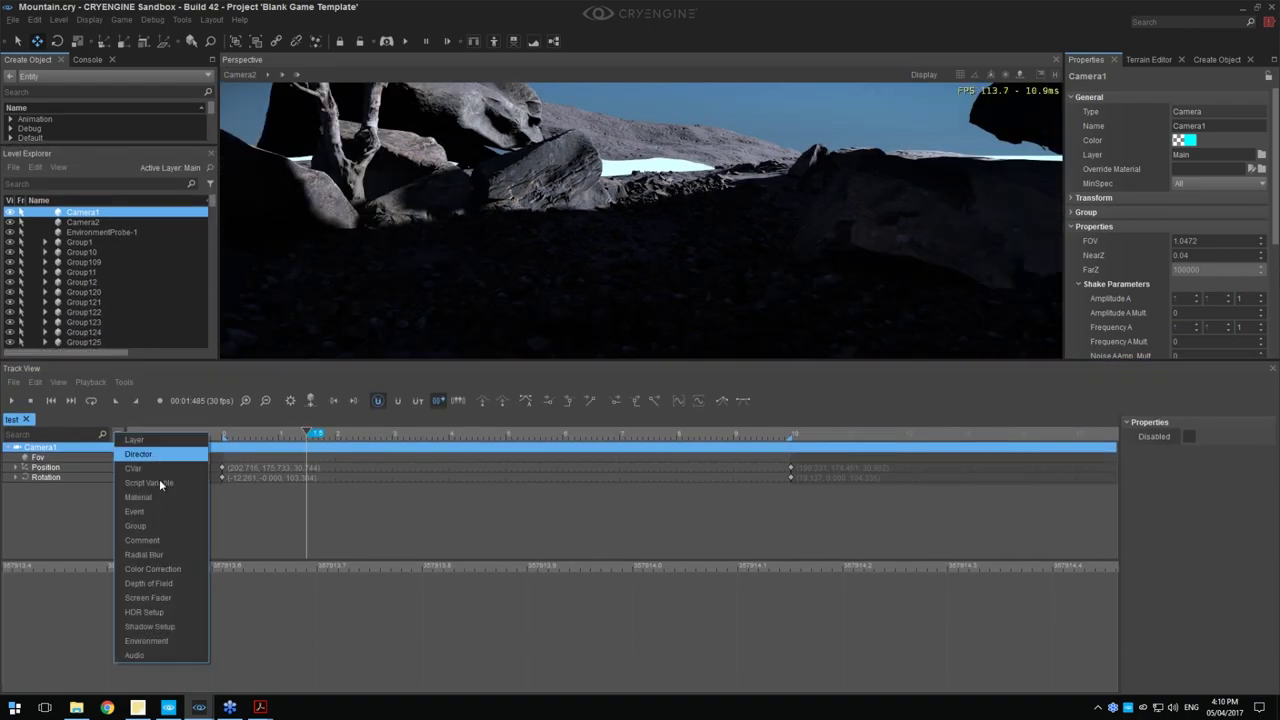
{"action": "left_click", "coordinate": [71, 507]}
{"action": "right_click", "coordinate": [107, 515]}
{"action": "left_click", "coordinate": [125, 524]}
{"action": "left_click", "coordinate": [245, 76]}
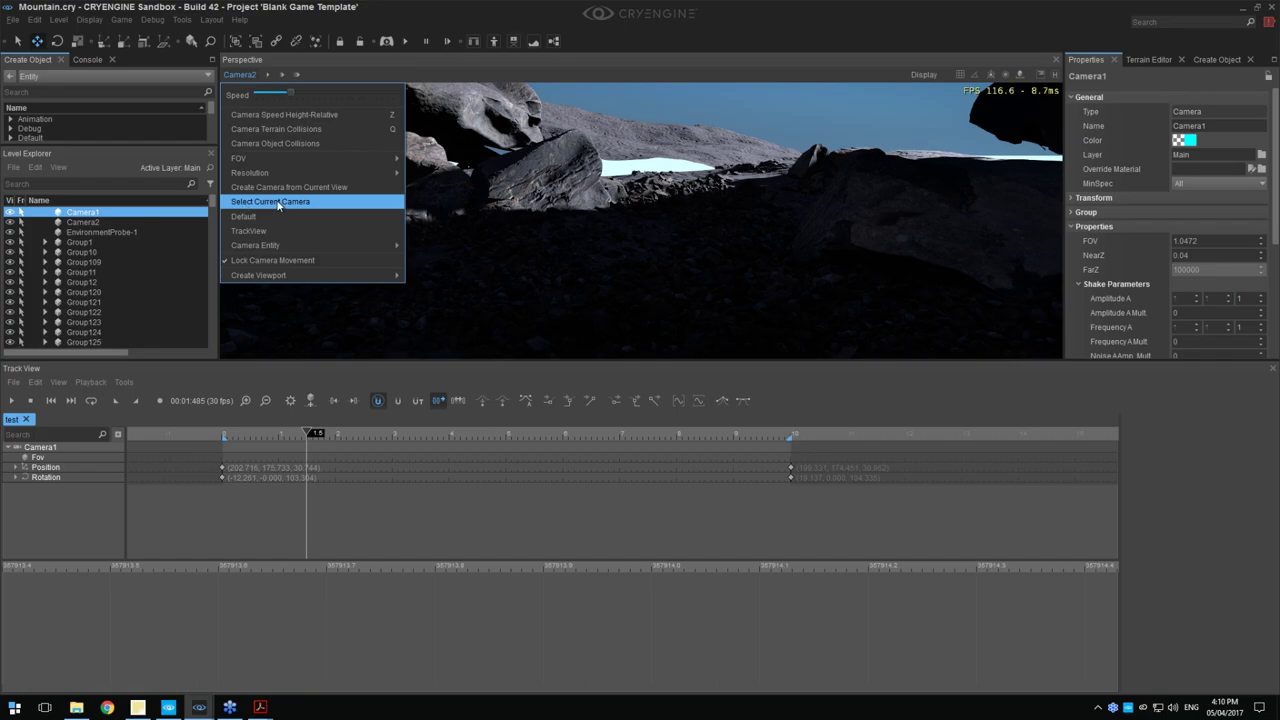
{"action": "left_click", "coordinate": [280, 204]}
{"action": "right_click", "coordinate": [96, 511]}
{"action": "left_click", "coordinate": [107, 515]}
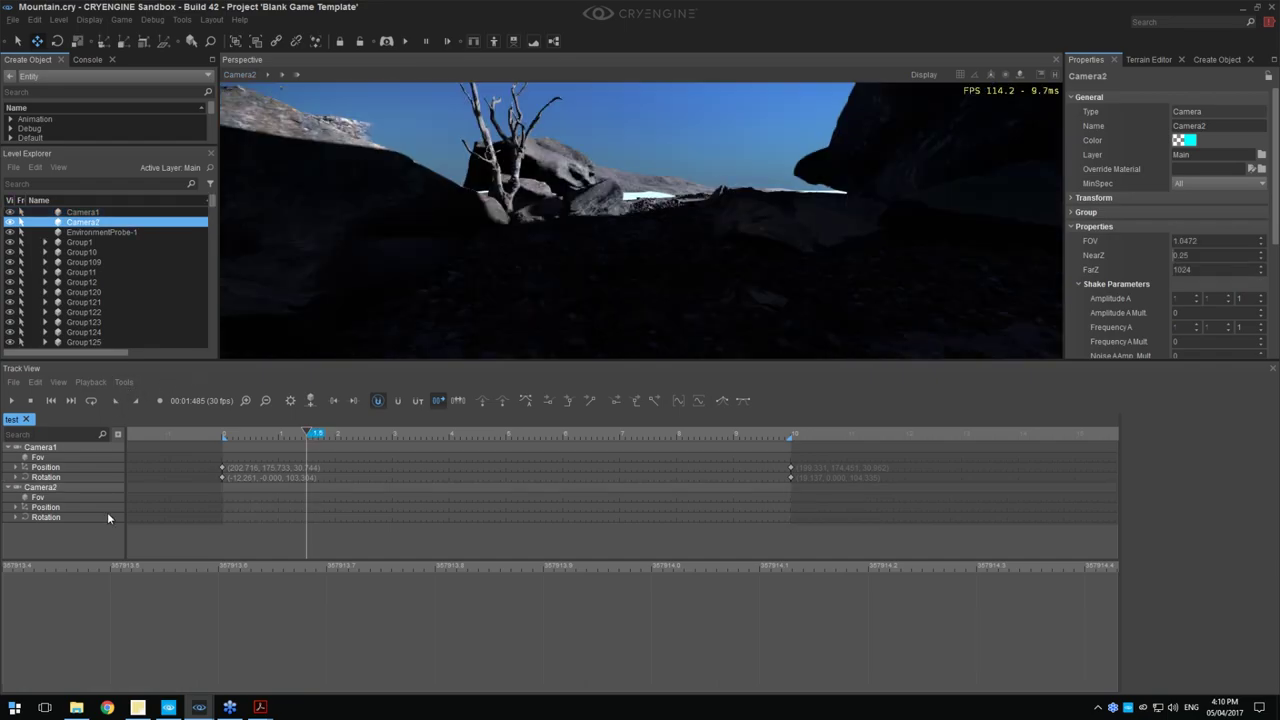
Select the Camera2 node in the sequence, place the playhead at 0 and turn on recording
{"action": "left_click", "coordinate": [66, 490]}
{"action": "left_click", "coordinate": [209, 432]}
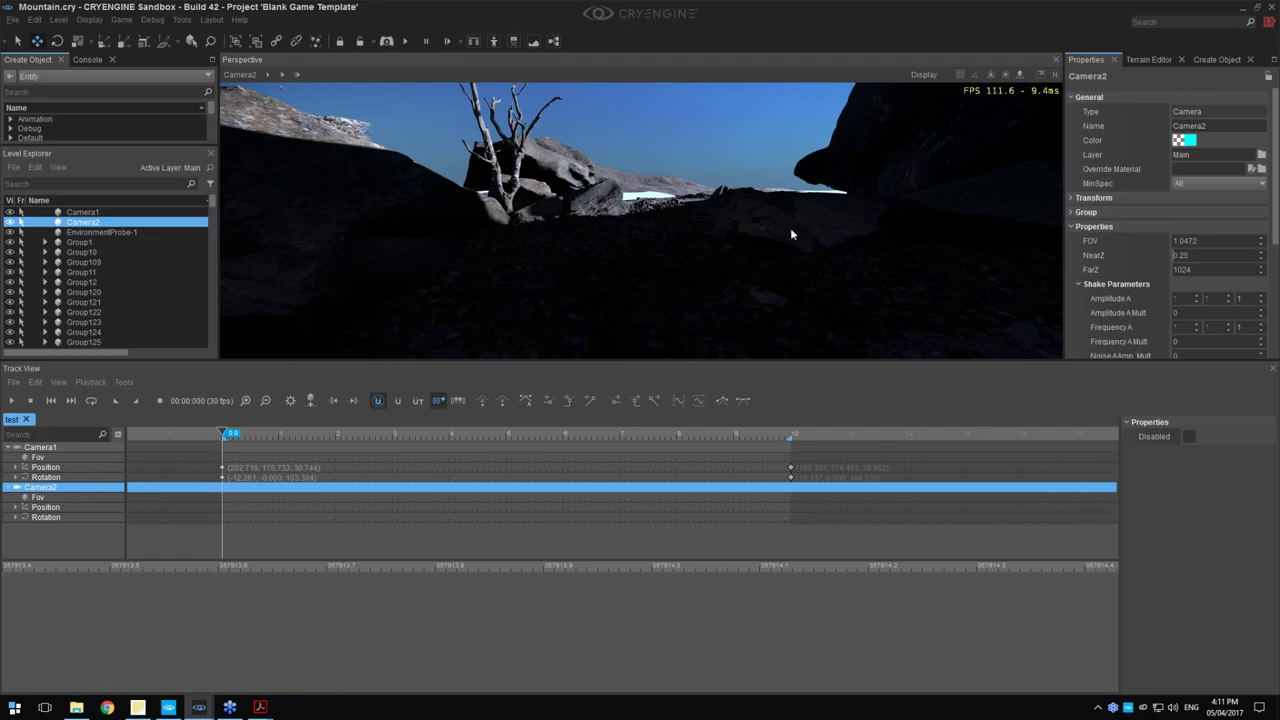
{"action": "scroll", "coordinate": [106, 233], "scroll_direction": "up", "scroll_amount": 1}
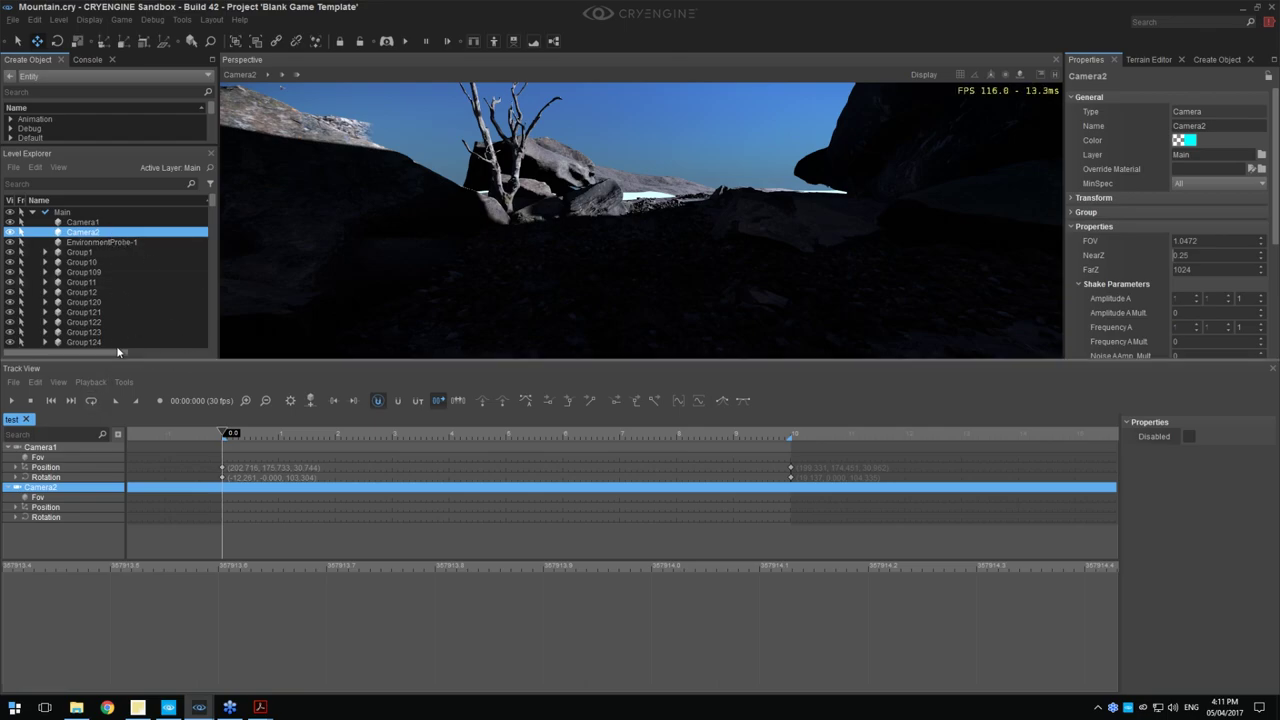
{"action": "right_click", "coordinate": [62, 487]}
{"action": "left_click", "coordinate": [82, 525]}
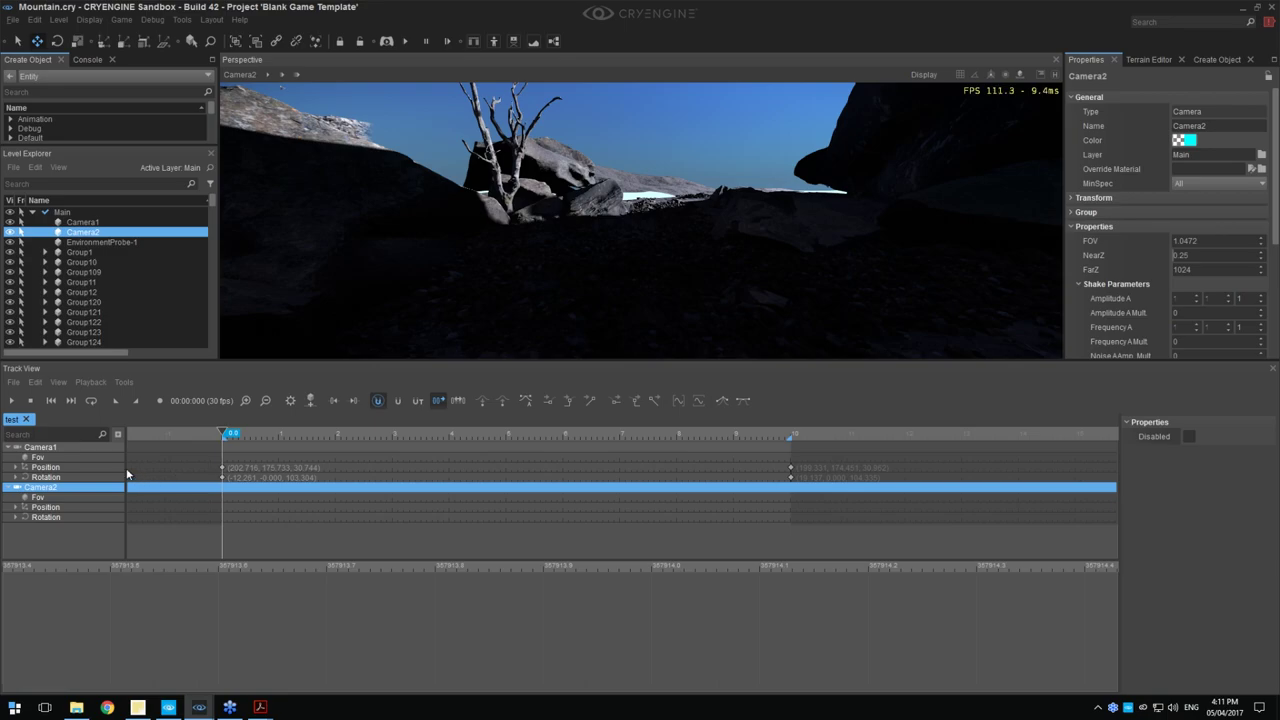
{"action": "left_click", "coordinate": [160, 401]}
Unlock camera movement and fly Camera2 to face the boulder and bare tree, recording position and rotation keys at time 0
{"action": "left_click", "coordinate": [248, 75]}
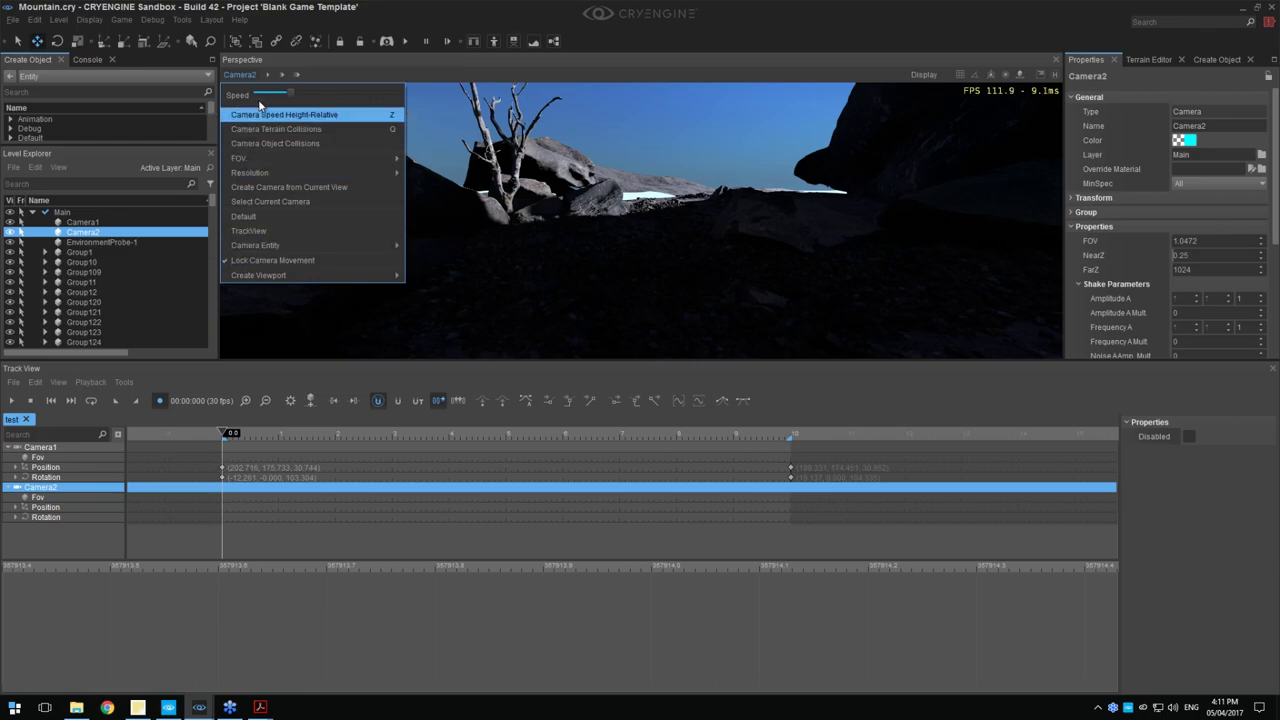
{"action": "left_click", "coordinate": [268, 262]}
{"action": "right_click_drag", "start_coordinate": [462, 275], "coordinate": [356, 230]}
{"action": "key", "text": "w"}
{"action": "key", "text": "w"}
{"action": "key", "text": "w"}
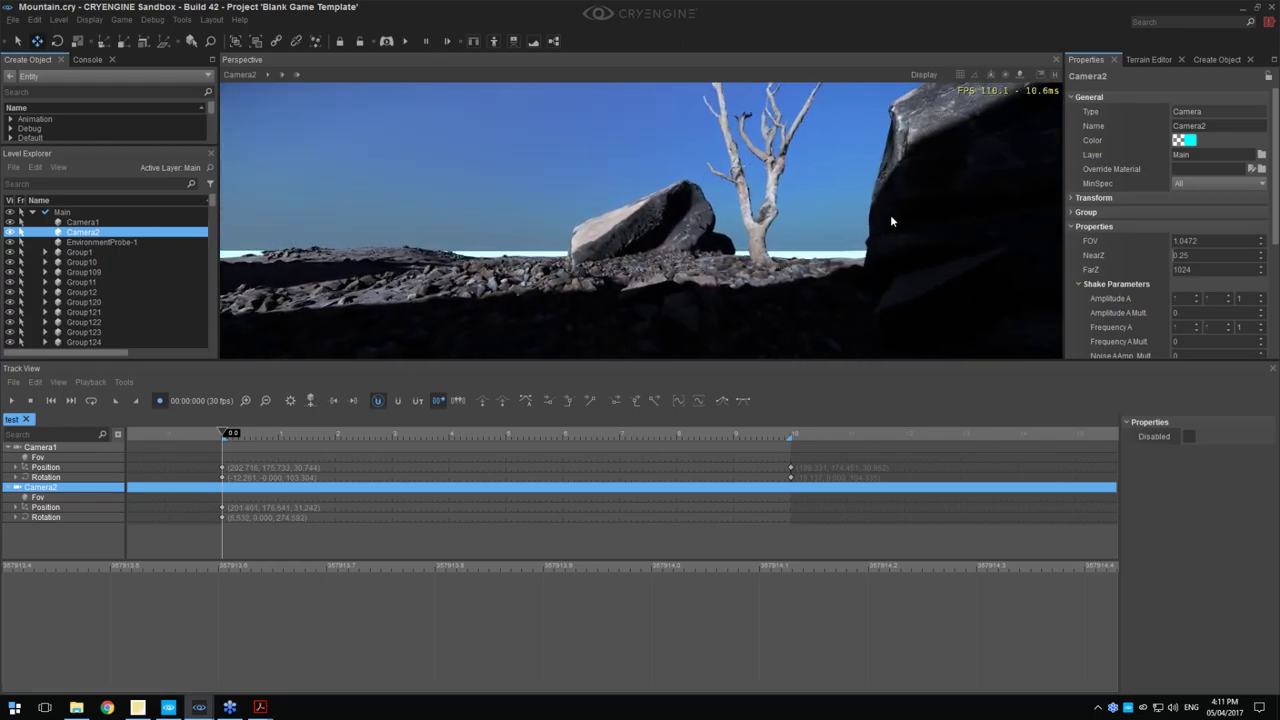
{"action": "key", "text": "s"}
{"action": "right_click_drag", "start_coordinate": [1051, 217], "coordinate": [871, 271]}
{"action": "key", "text": "w"}
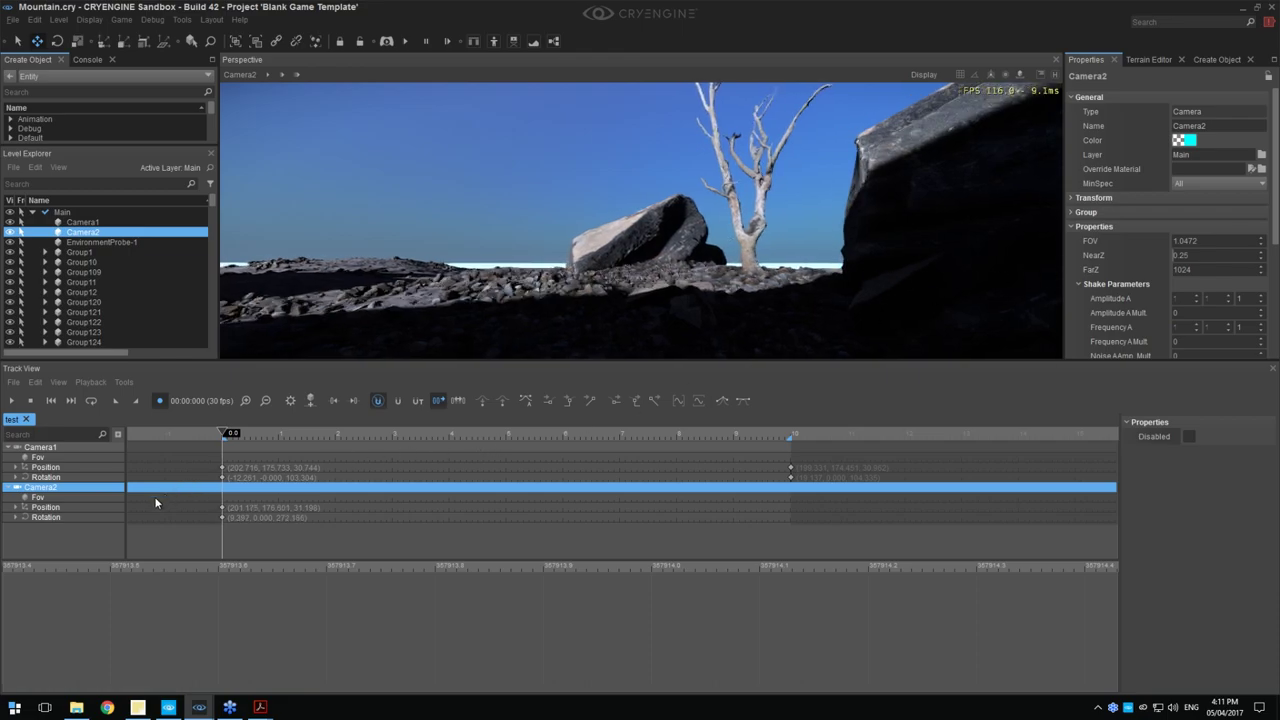
Add a key to Camera2's Fov track near the start and set its value to 15
{"action": "double_click", "coordinate": [224, 498]}
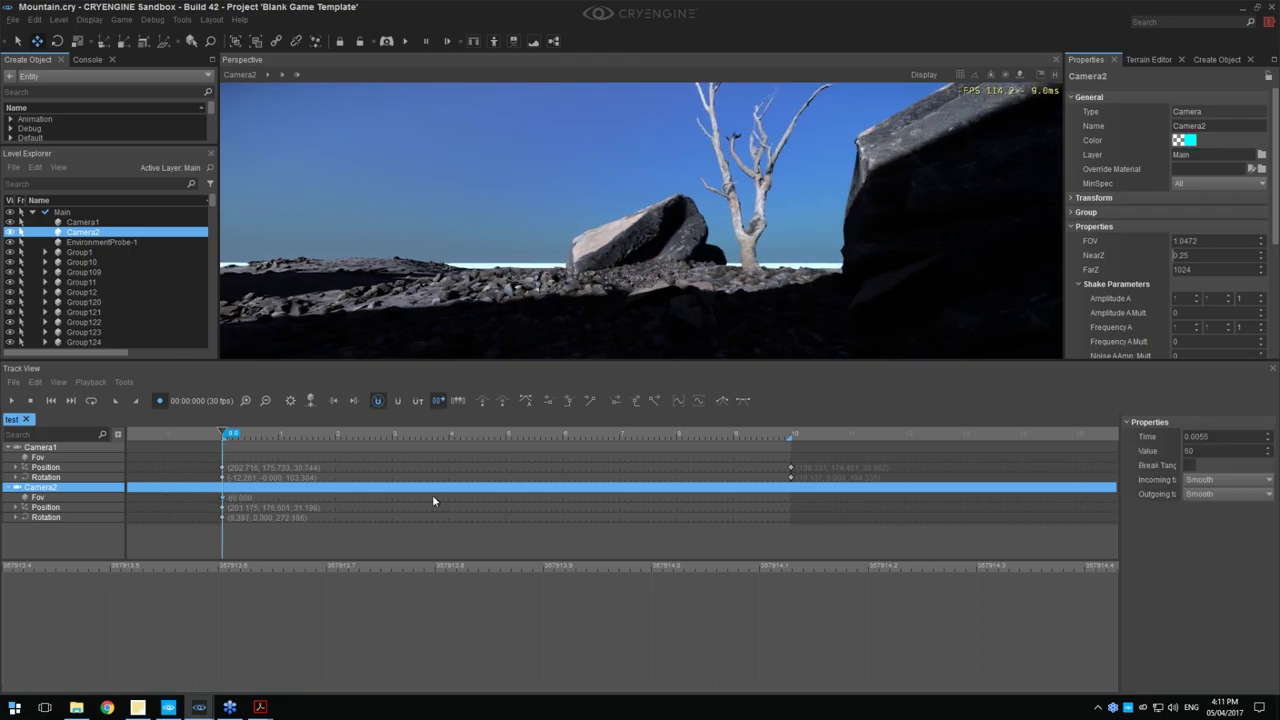
{"action": "left_click", "coordinate": [1205, 451]}
{"action": "type", "text": "15"}
{"action": "key", "text": "Return"}
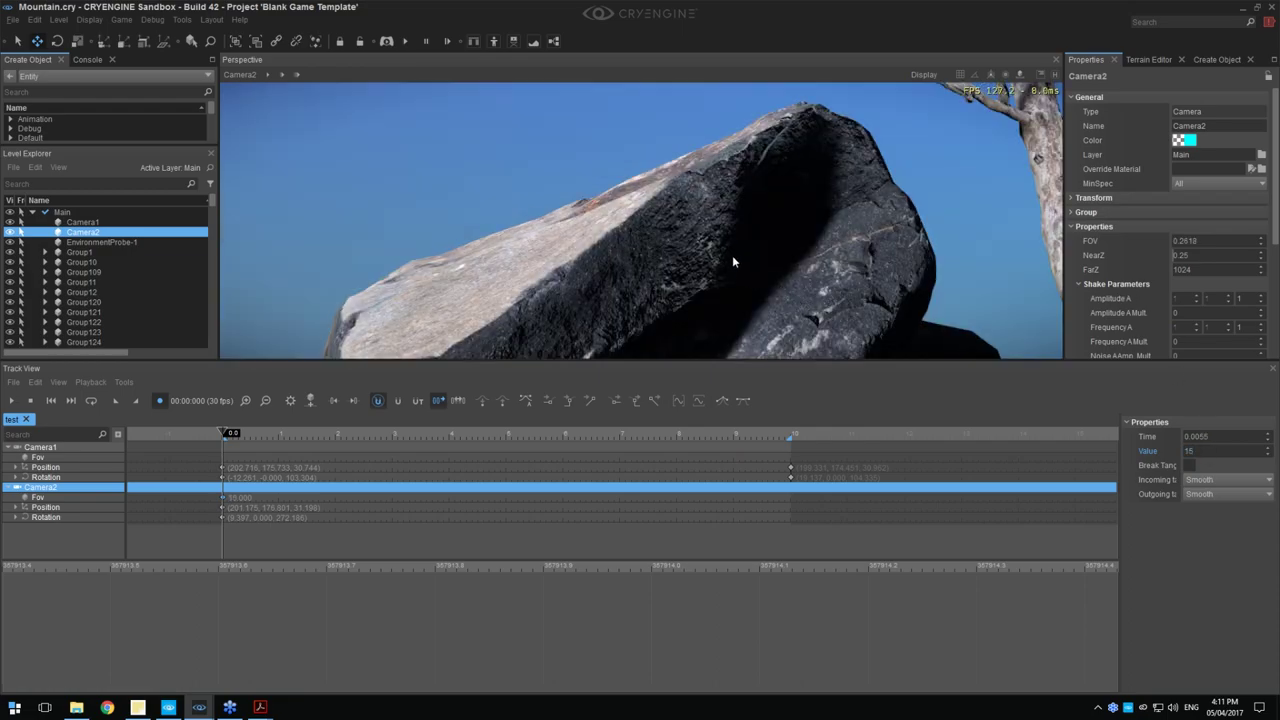
Align the Camera2 Fov key with the start of the sequence by setting its time to 0
{"action": "middle_click_drag", "start_coordinate": [236, 510], "coordinate": [254, 510]}
{"action": "scroll", "coordinate": [269, 511], "scroll_direction": "up", "scroll_amount": 5}
{"action": "scroll", "coordinate": [235, 510], "scroll_direction": "up", "scroll_amount": 3}
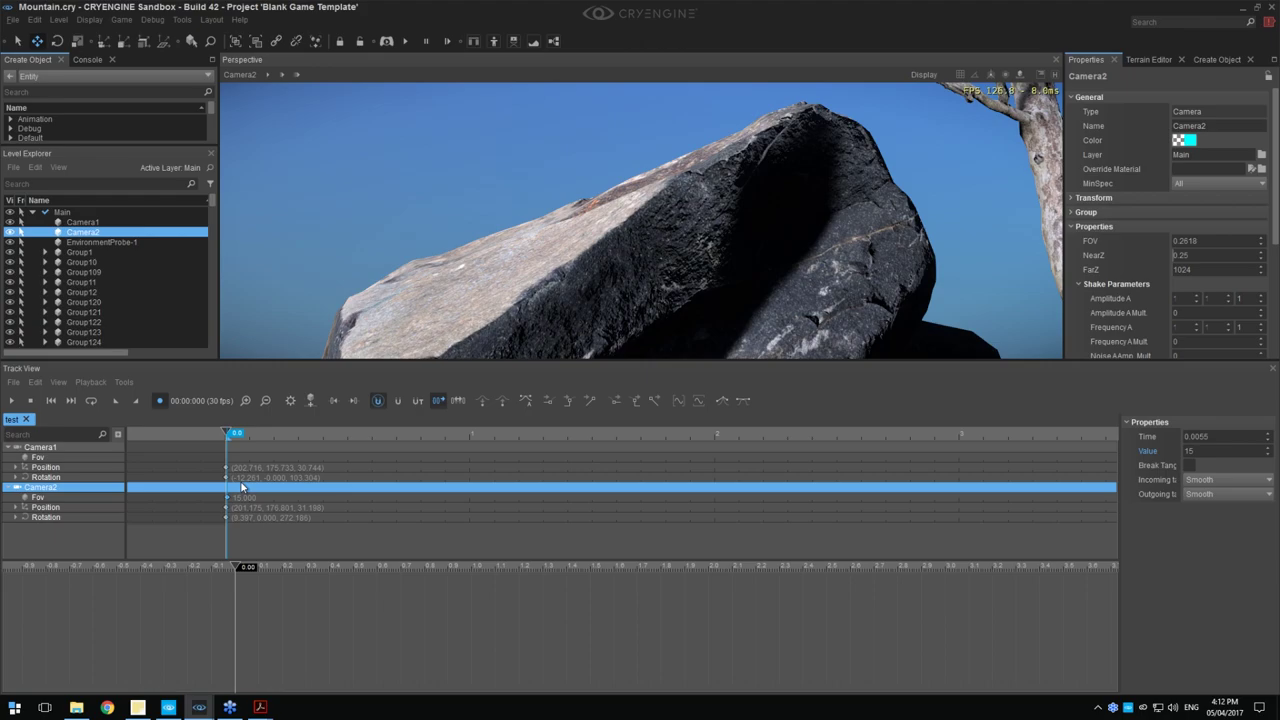
{"action": "left_click_drag", "start_coordinate": [228, 497], "coordinate": [233, 497]}
{"action": "double_click", "coordinate": [1197, 437]}
{"action": "type", "text": "0"}
{"action": "key", "text": "Return"}
Move Camera2 back to frame the whole boulder with the tree beside it, and turn off recording
{"action": "scroll", "coordinate": [537, 297], "scroll_direction": "down", "scroll_amount": 3}
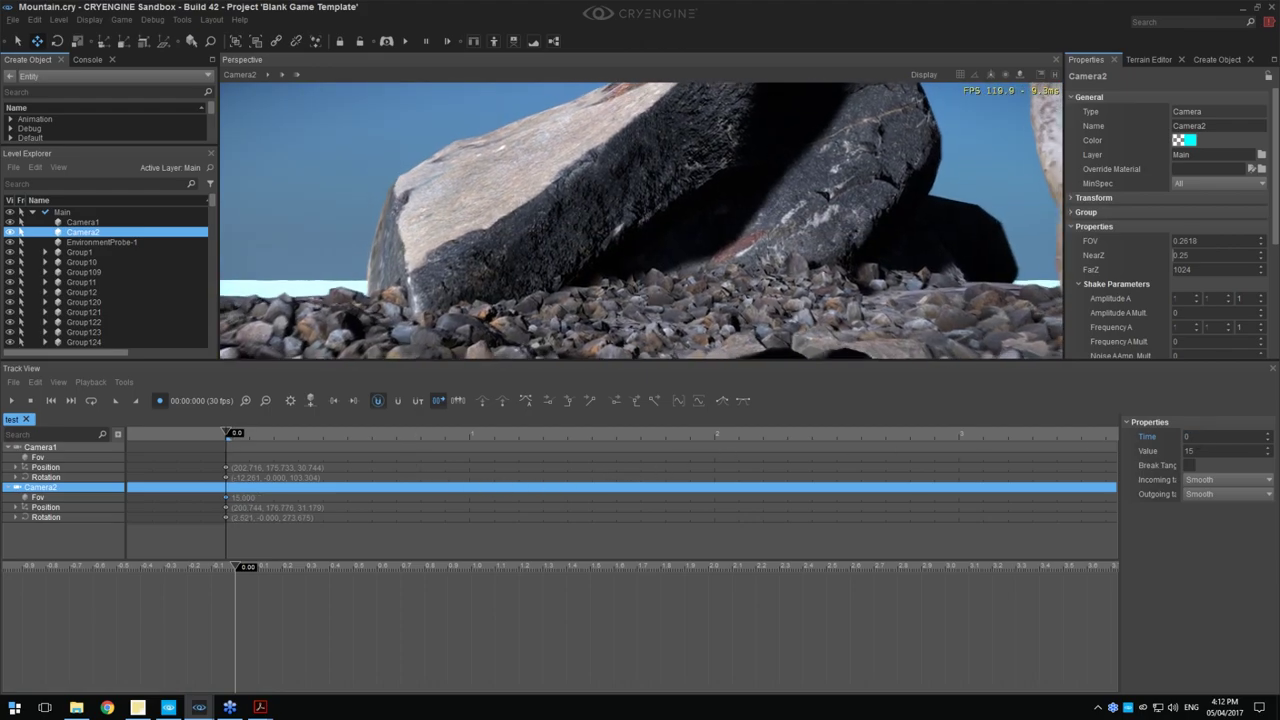
{"action": "middle_click_drag", "start_coordinate": [537, 262], "coordinate": [537, 297]}
{"action": "mouse_move", "coordinate": [537, 297]}
{"action": "right_mouse_down"}
{"action": "mouse_move", "coordinate": [560, 266]}
{"action": "mouse_move", "coordinate": [540, 297]}
{"action": "mouse_move", "coordinate": [556, 292]}
{"action": "right_mouse_up"}
{"action": "key", "text": "s"}
{"action": "scroll", "coordinate": [537, 297], "scroll_direction": "down", "scroll_amount": 2}
{"action": "right_click_drag", "start_coordinate": [630, 245], "coordinate": [621, 256]}
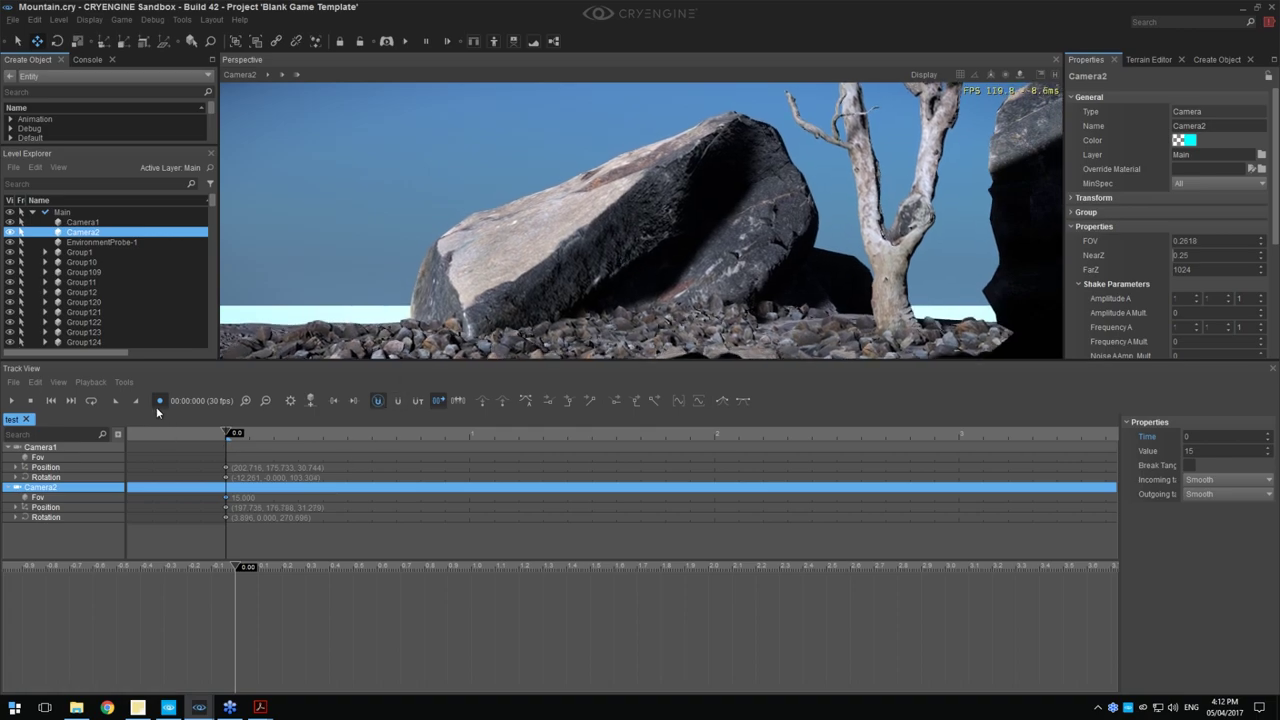
{"action": "left_click_drag", "start_coordinate": [229, 439], "coordinate": [220, 442]}
Show the viewport helpers, rotate the bare tree and move it about 0.39 units away from the boulder
{"action": "left_click", "coordinate": [1053, 76]}
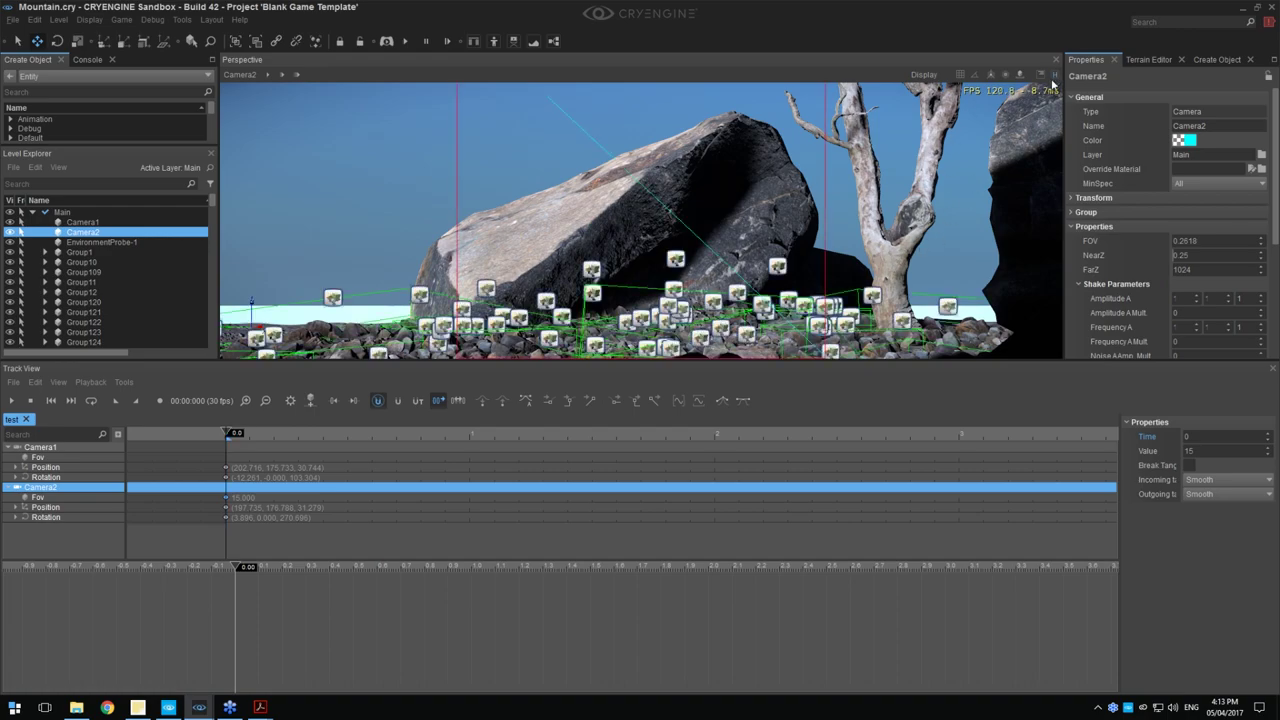
{"action": "left_click", "coordinate": [896, 354]}
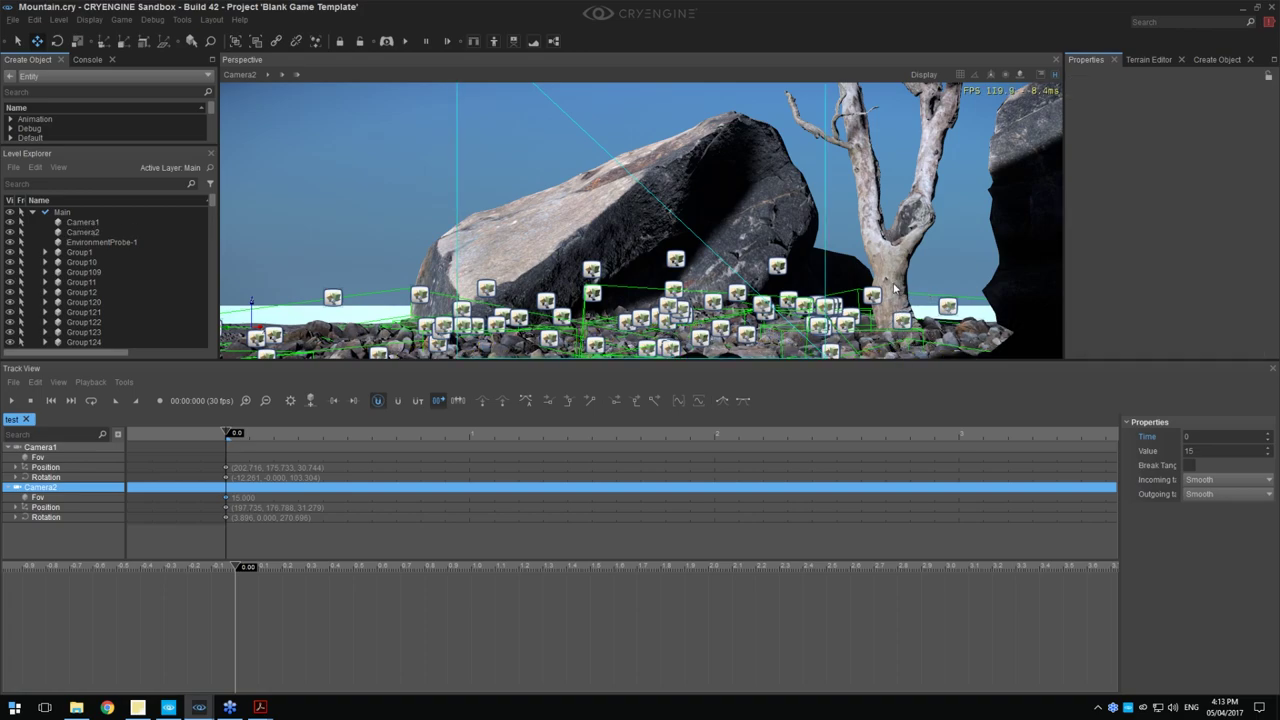
{"action": "left_click", "coordinate": [891, 348]}
{"action": "left_click", "coordinate": [891, 348]}
{"action": "key", "text": "3"}
{"action": "left_click_drag", "start_coordinate": [908, 358], "coordinate": [775, 352]}
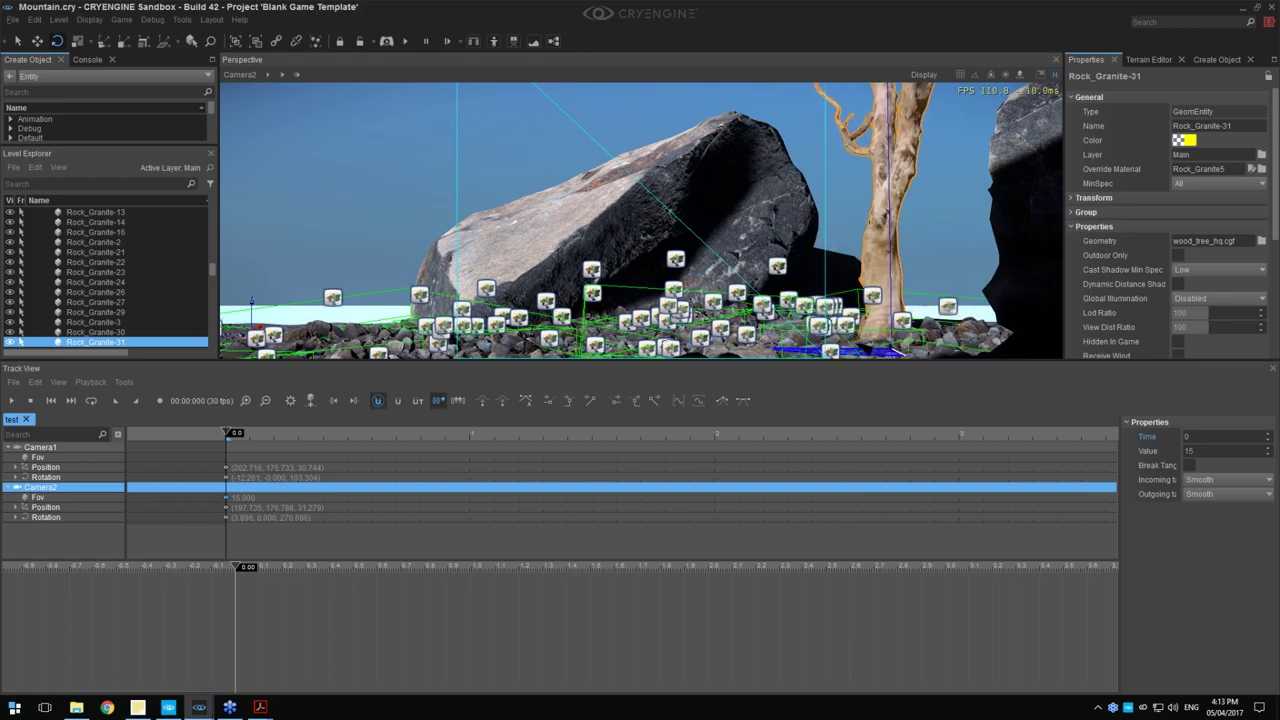
{"action": "key", "text": "1"}
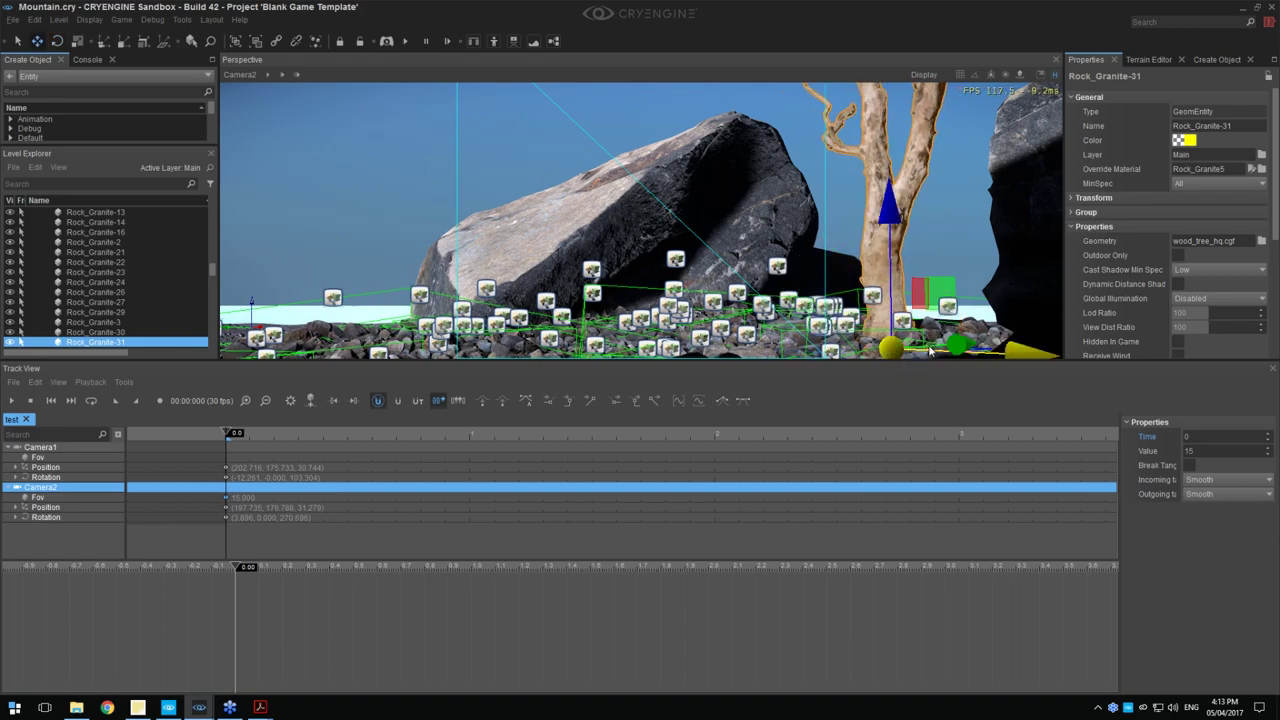
{"action": "left_click_drag", "start_coordinate": [932, 350], "coordinate": [982, 350]}
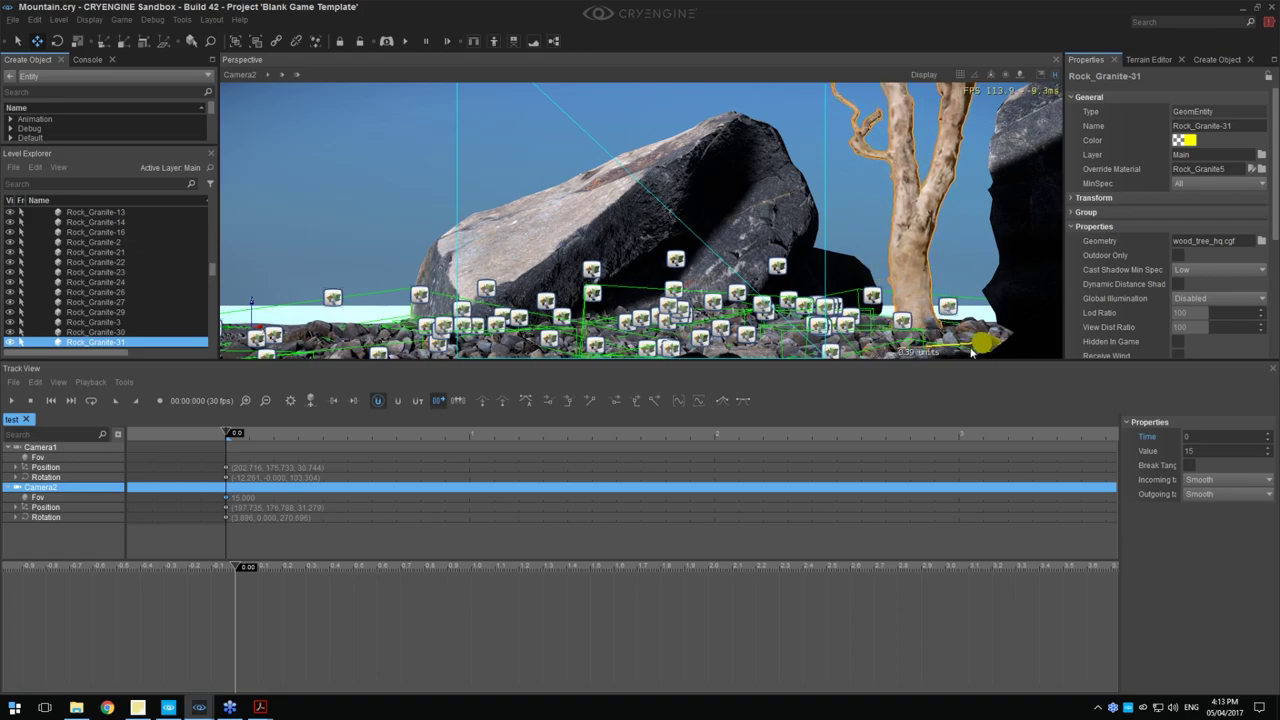
Clear the object selection and hide the viewport helpers
{"action": "left_click", "coordinate": [785, 235]}
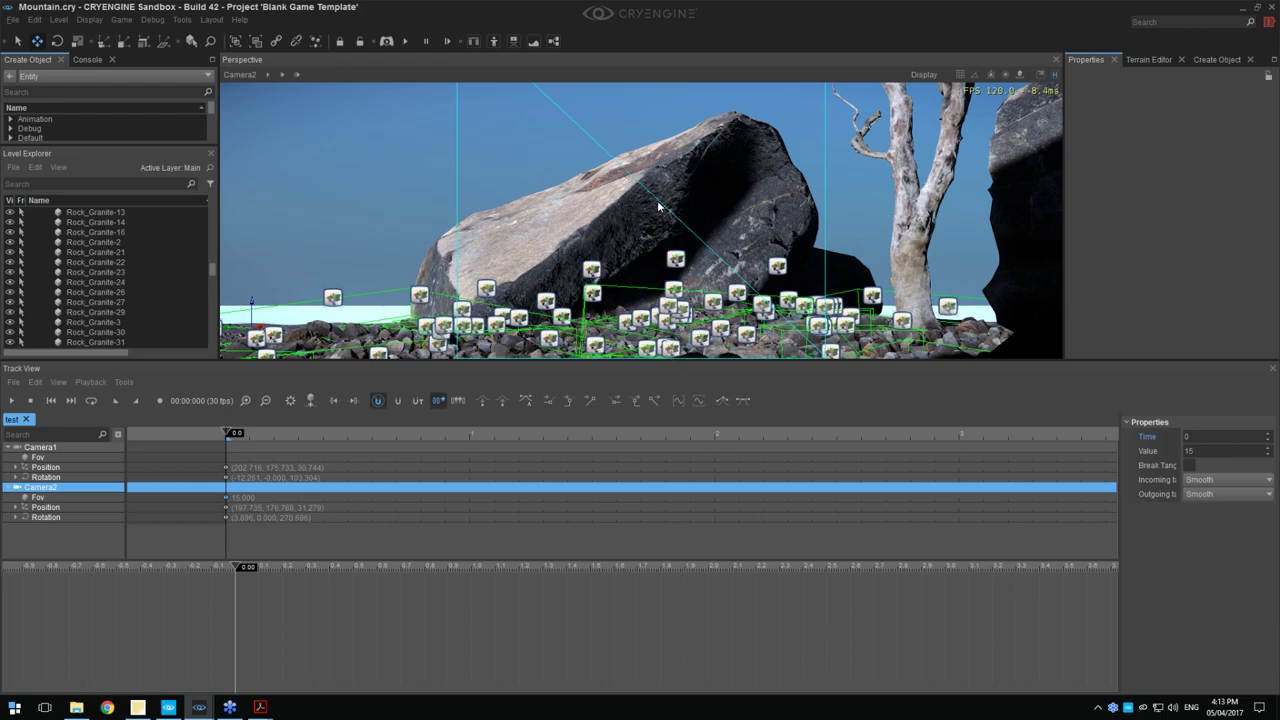
{"action": "left_click", "coordinate": [678, 259]}
{"action": "left_click", "coordinate": [775, 229]}
{"action": "left_click", "coordinate": [1053, 76]}
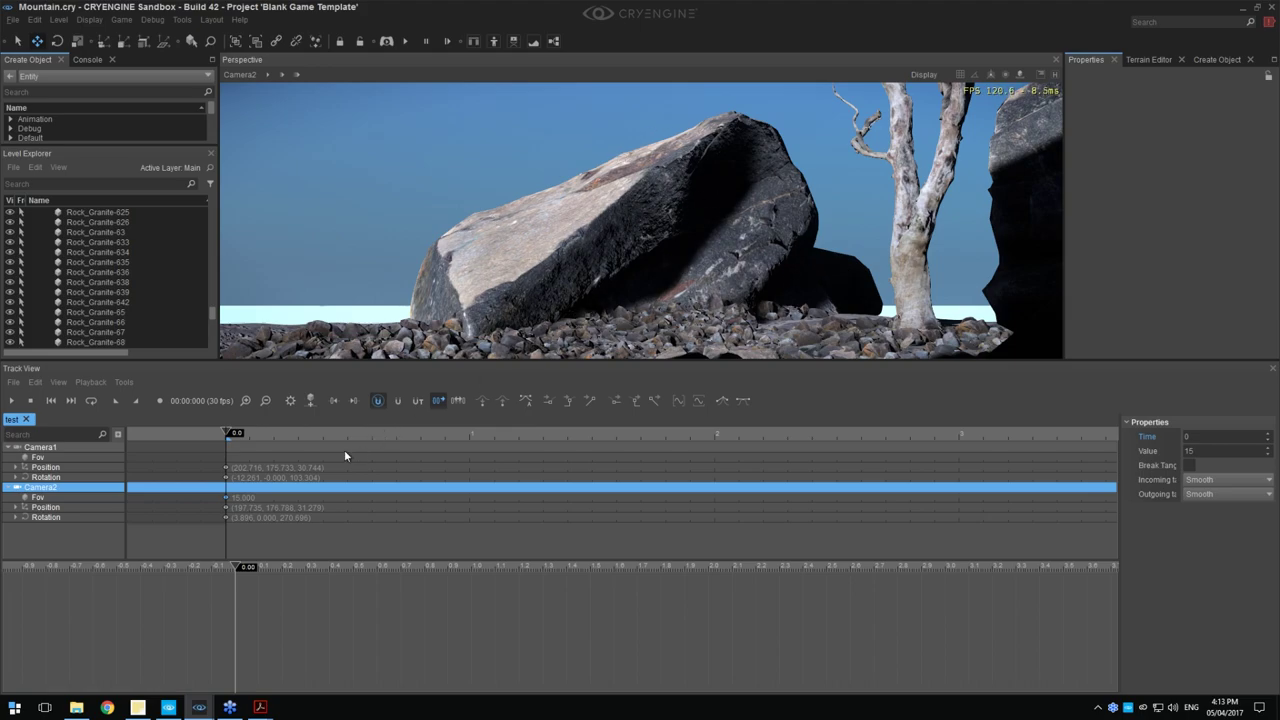
Expand Camera2's Rotation track, select its Z channel, turn on recording and re-aim the camera to a Z rotation of about 275
{"action": "left_click", "coordinate": [13, 518]}
{"action": "left_click", "coordinate": [16, 518]}
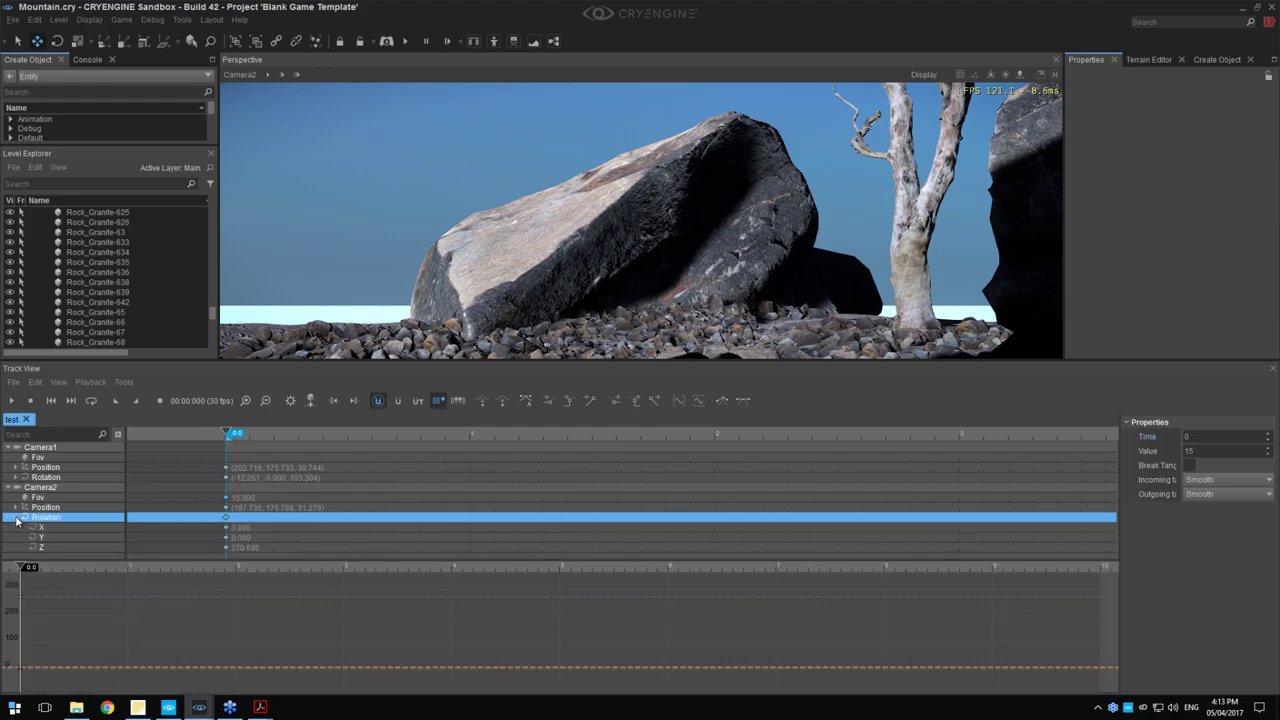
{"action": "left_click", "coordinate": [93, 548]}
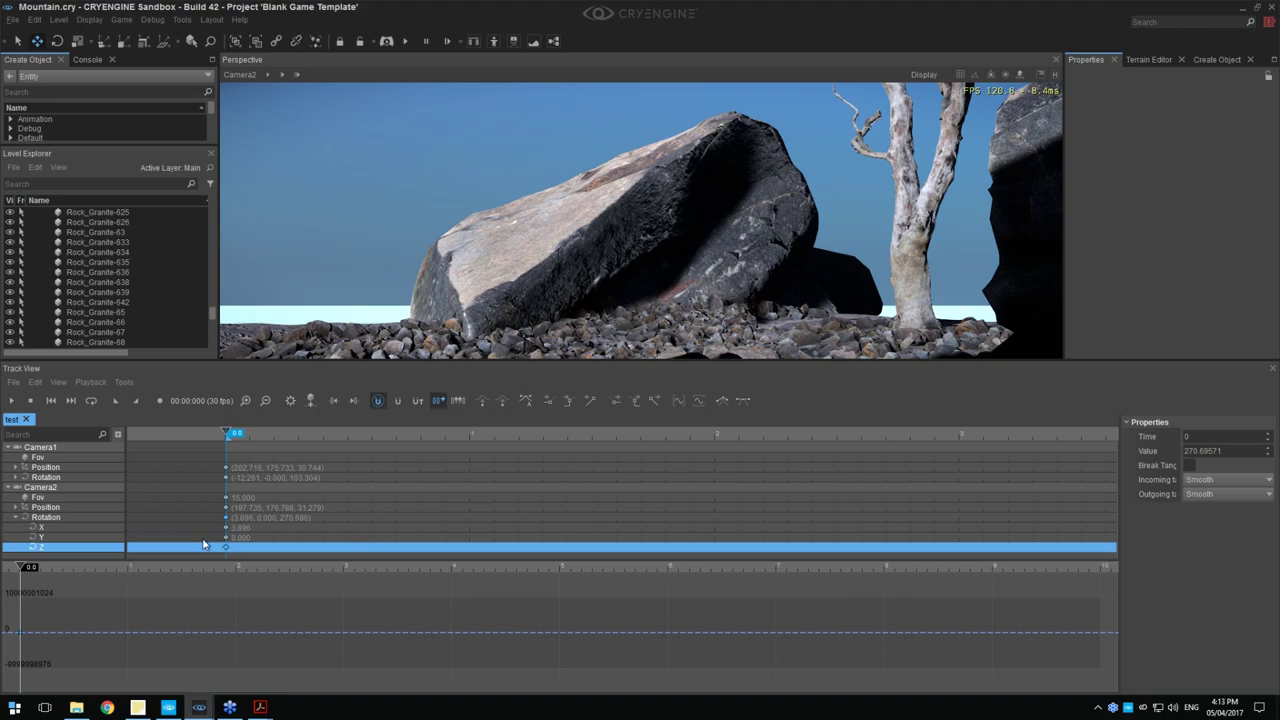
{"action": "left_click", "coordinate": [159, 400]}
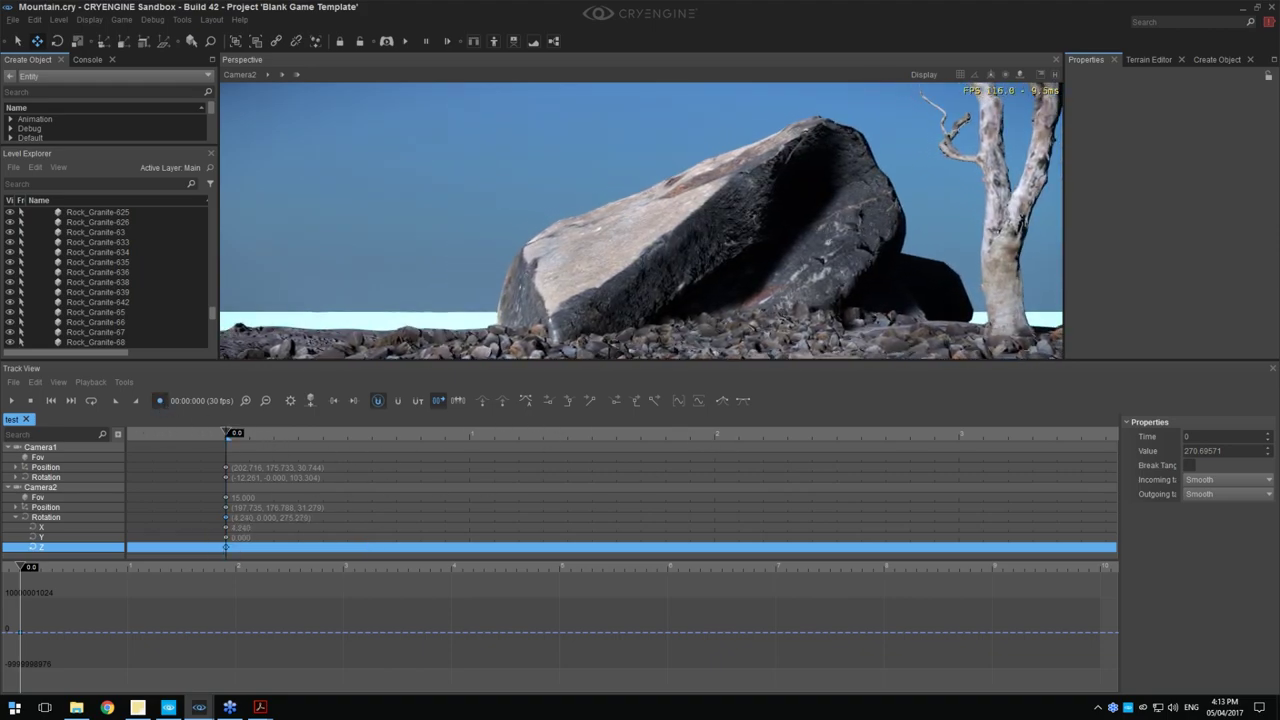
{"action": "right_click_drag", "start_coordinate": [641, 220], "coordinate": [633, 229]}
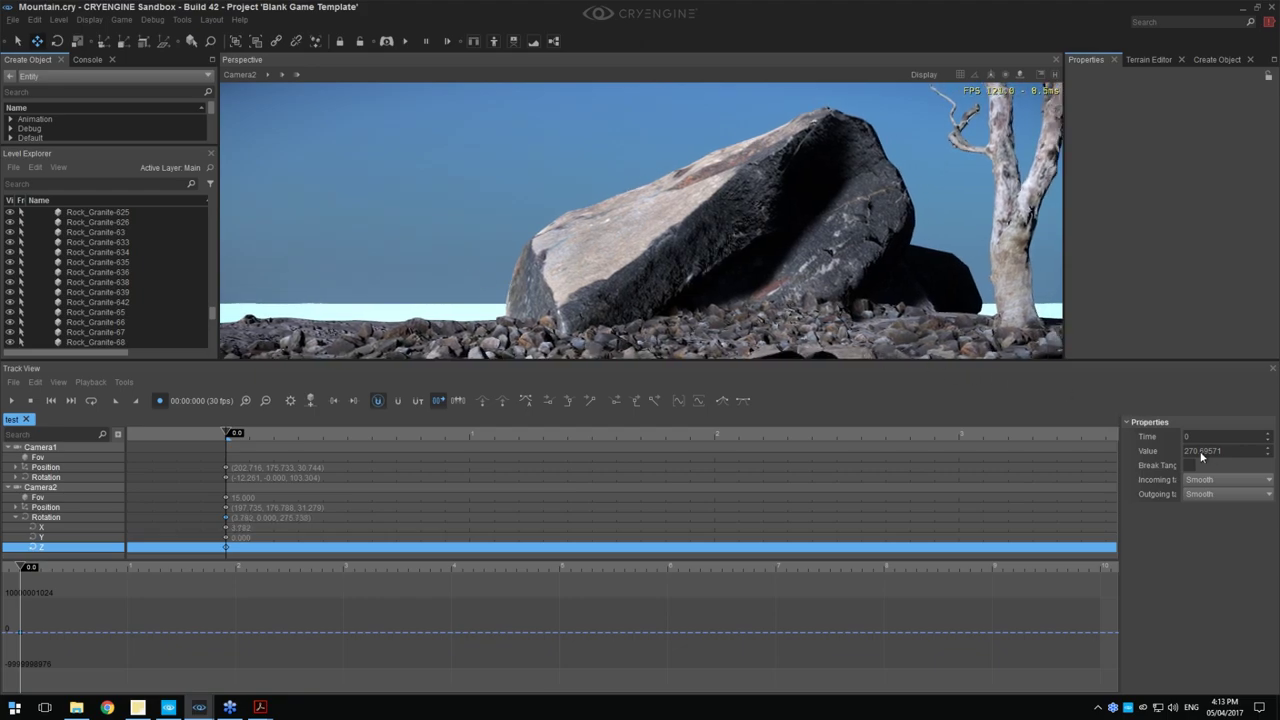
{"action": "right_click_drag", "start_coordinate": [513, 303], "coordinate": [524, 307]}
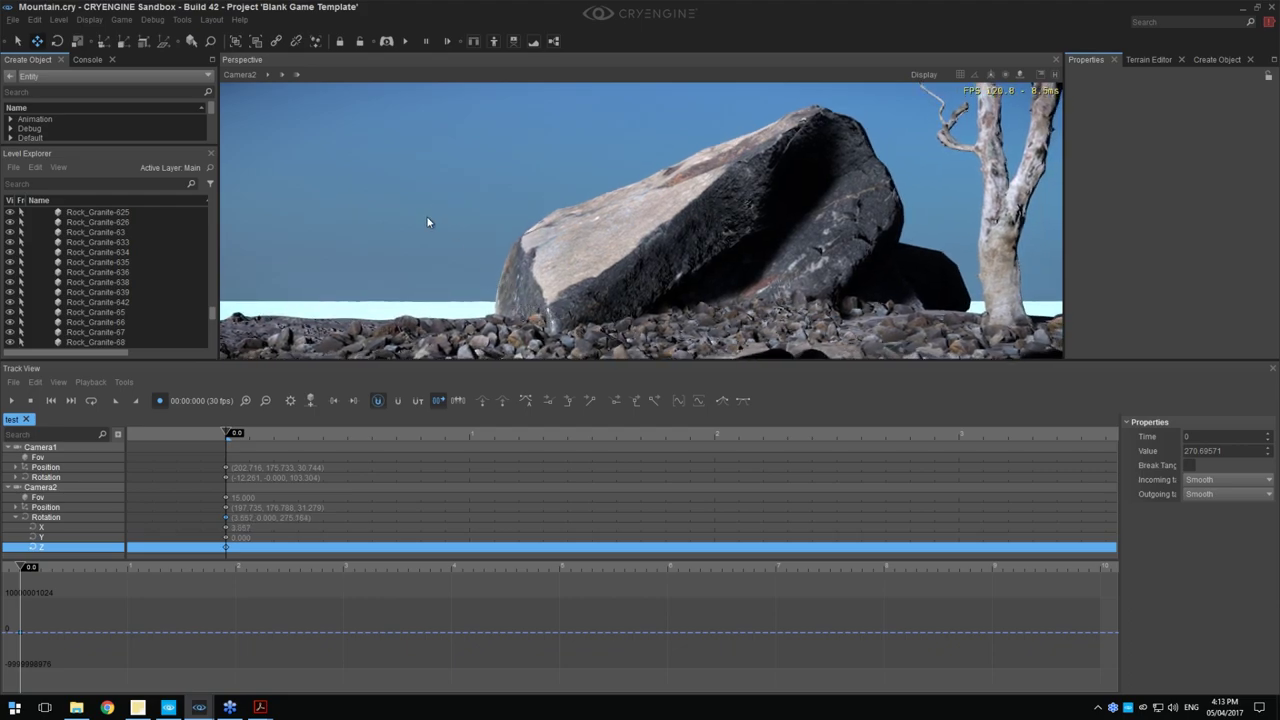
Select the current camera, Camera2, and raise its FarZ to about 10233.5 so it draws the distant mountains
{"action": "left_click", "coordinate": [242, 76]}
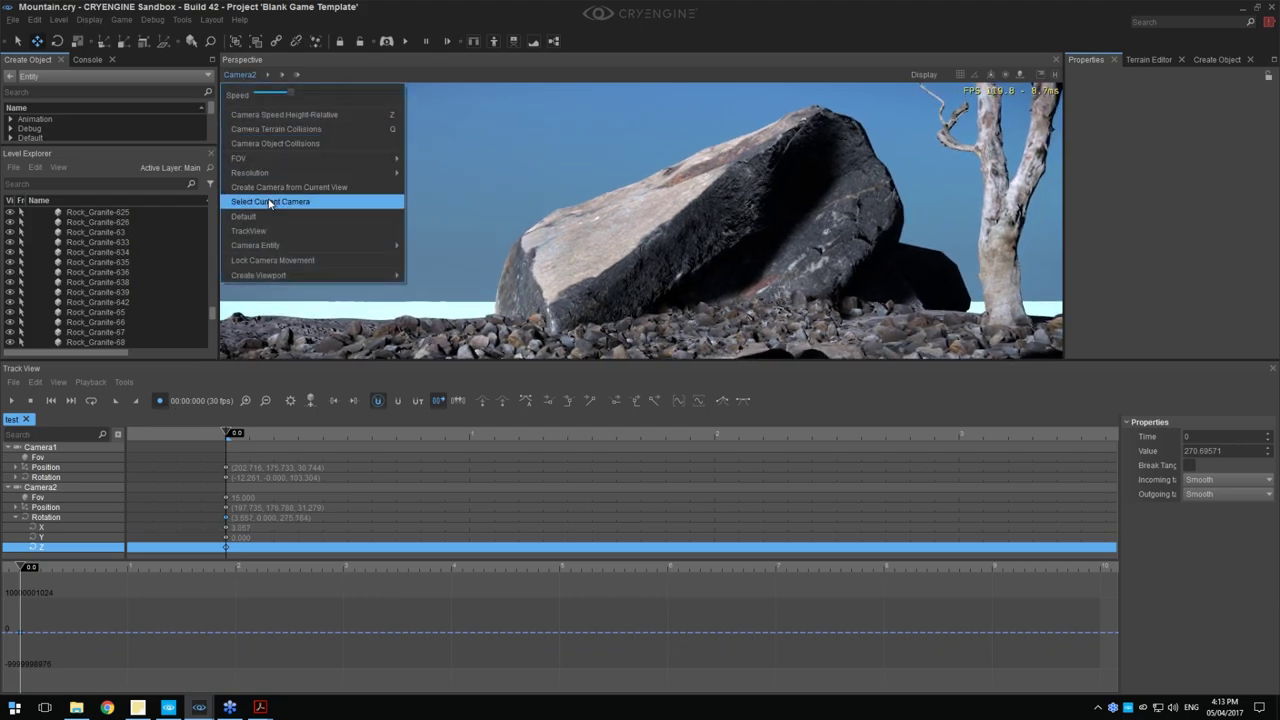
{"action": "left_click", "coordinate": [272, 203]}
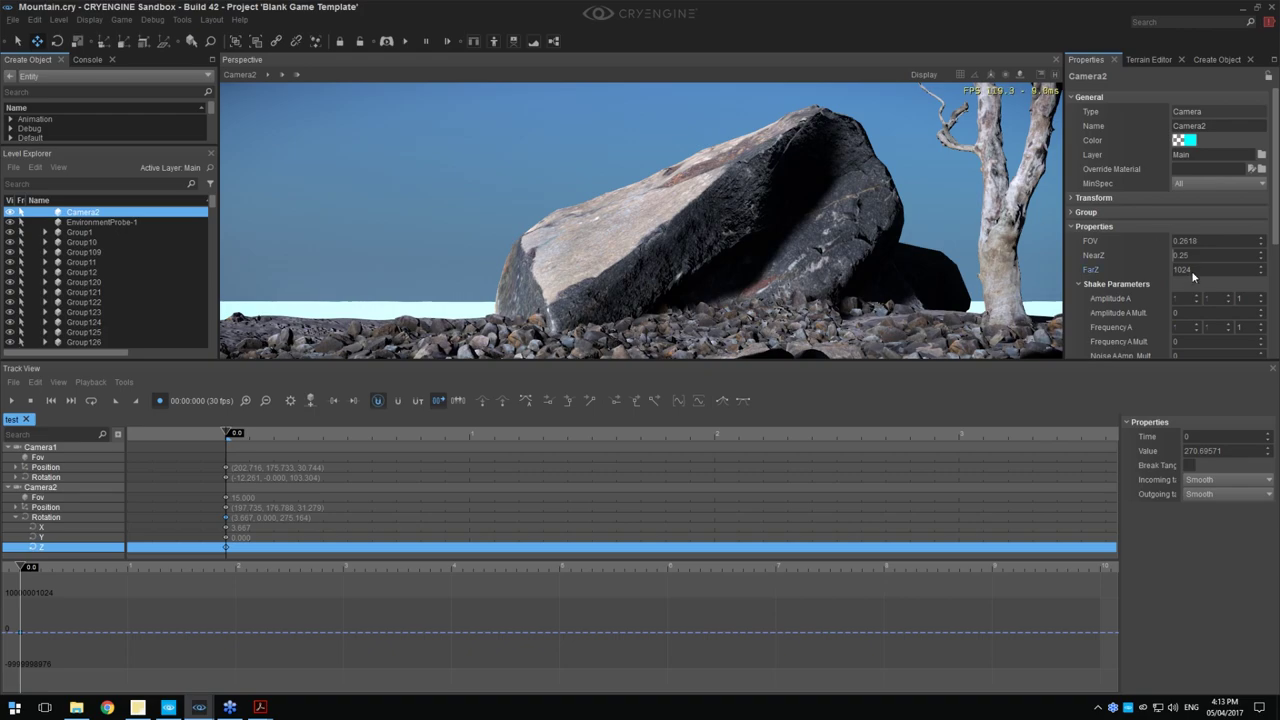
{"action": "left_click_drag", "start_coordinate": [1190, 276], "coordinate": [1190, 245]}
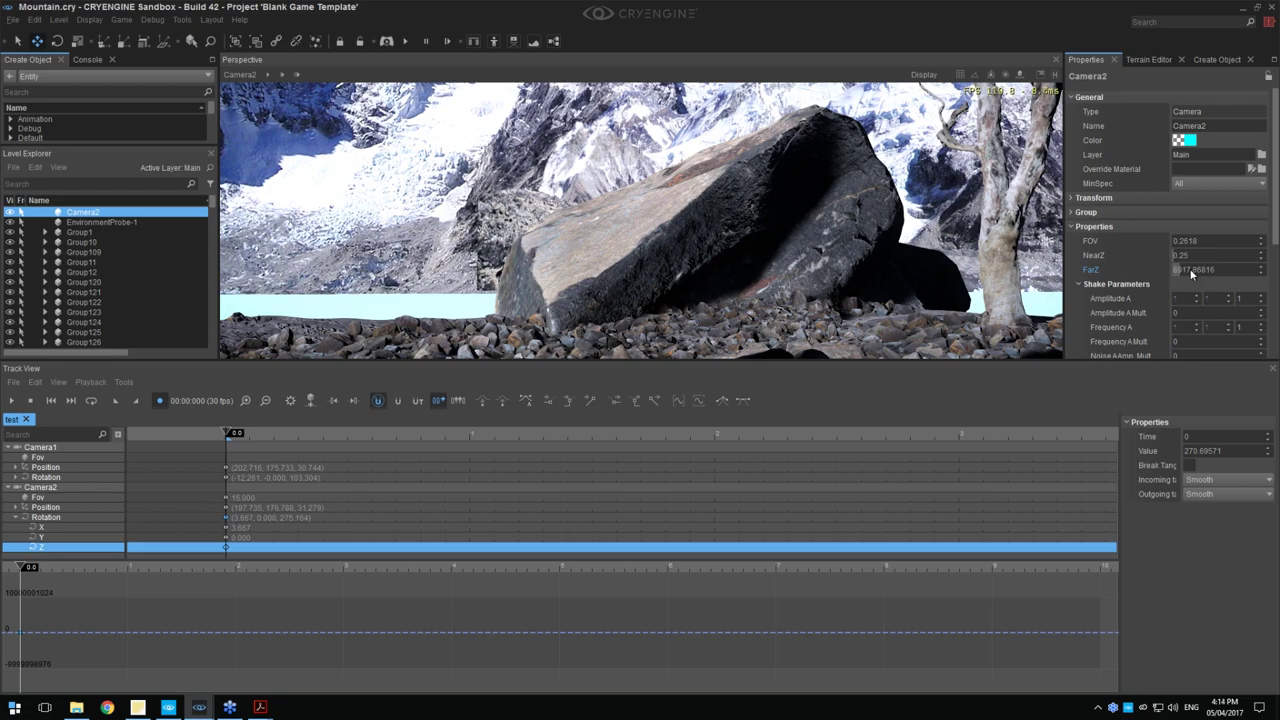
{"action": "left_click_drag", "start_coordinate": [1185, 278], "coordinate": [1185, 262]}
Show the viewport helpers, switch to the default camera, and lower the snow_mountain_high-6 backdrop
{"action": "left_click", "coordinate": [1040, 77]}
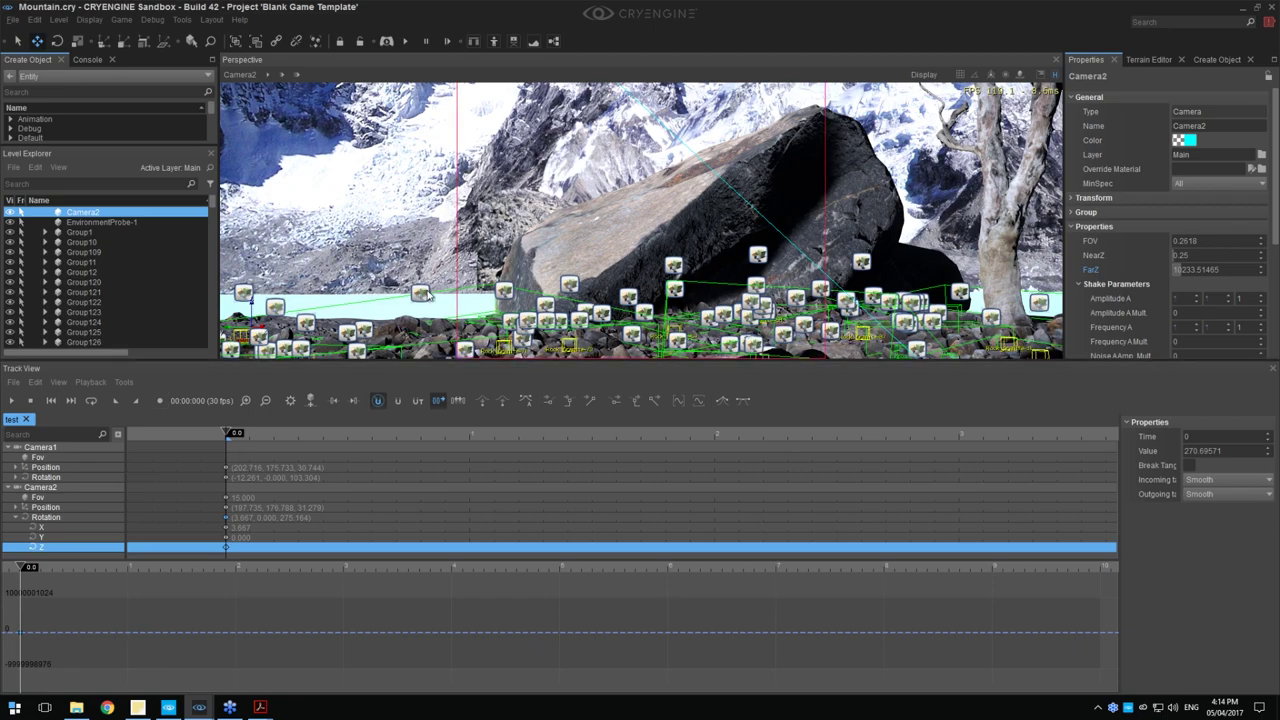
{"action": "left_click", "coordinate": [240, 75]}
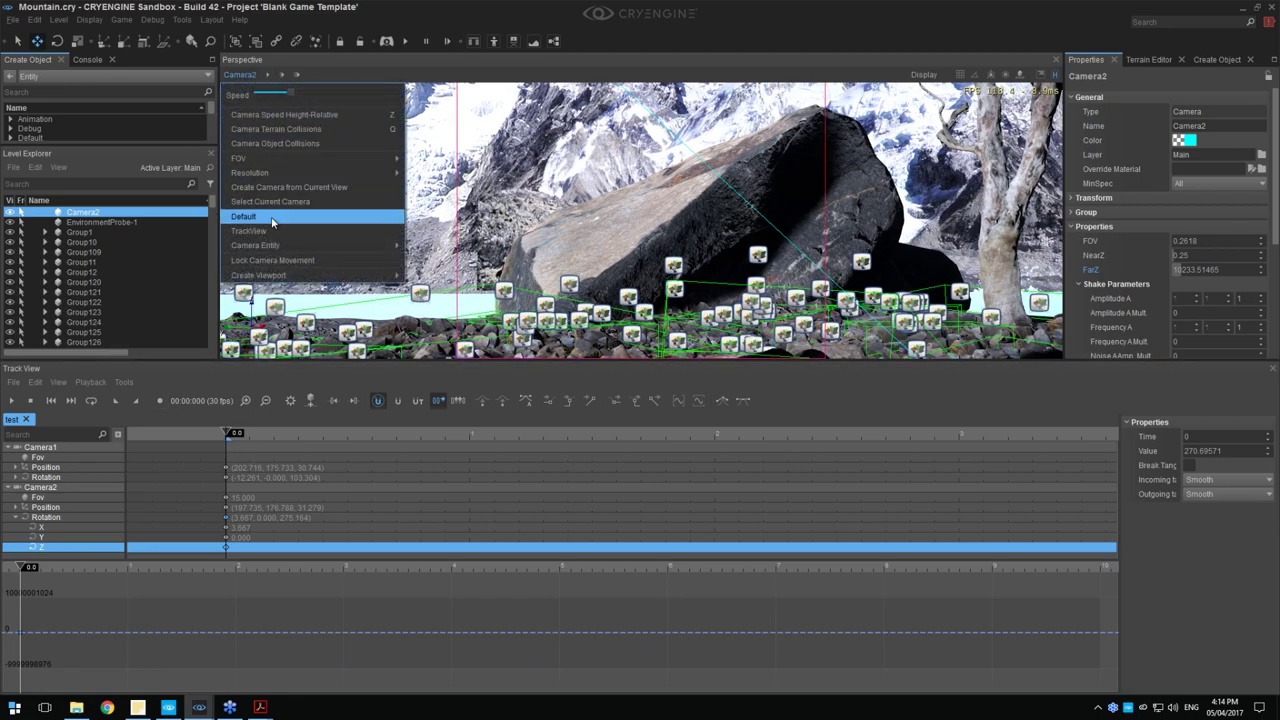
{"action": "left_click", "coordinate": [271, 217]}
{"action": "key", "text": "w"}
{"action": "mouse_move", "coordinate": [485, 269]}
{"action": "right_mouse_down"}
{"action": "mouse_move", "coordinate": [520, 290]}
{"action": "mouse_move", "coordinate": [485, 269]}
{"action": "right_mouse_up"}
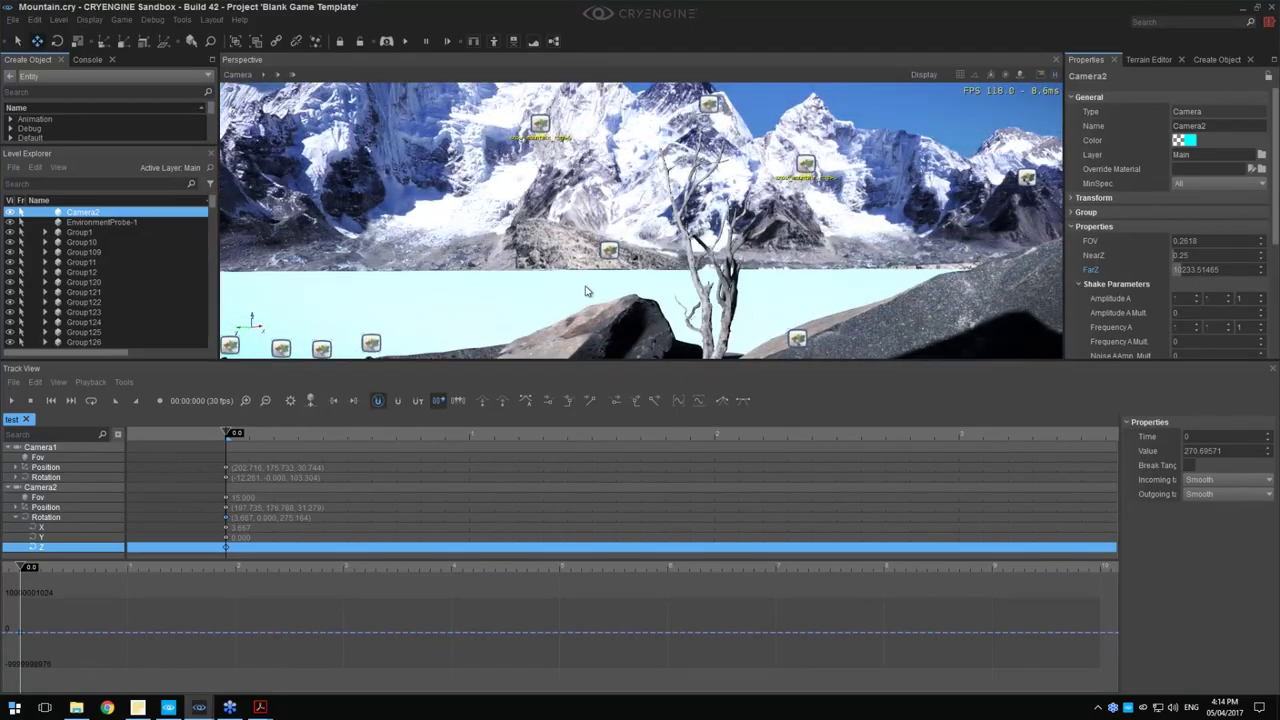
{"action": "left_click", "coordinate": [540, 128]}
{"action": "right_click_drag", "start_coordinate": [542, 130], "coordinate": [562, 158]}
{"action": "left_click_drag", "start_coordinate": [574, 116], "coordinate": [575, 169]}
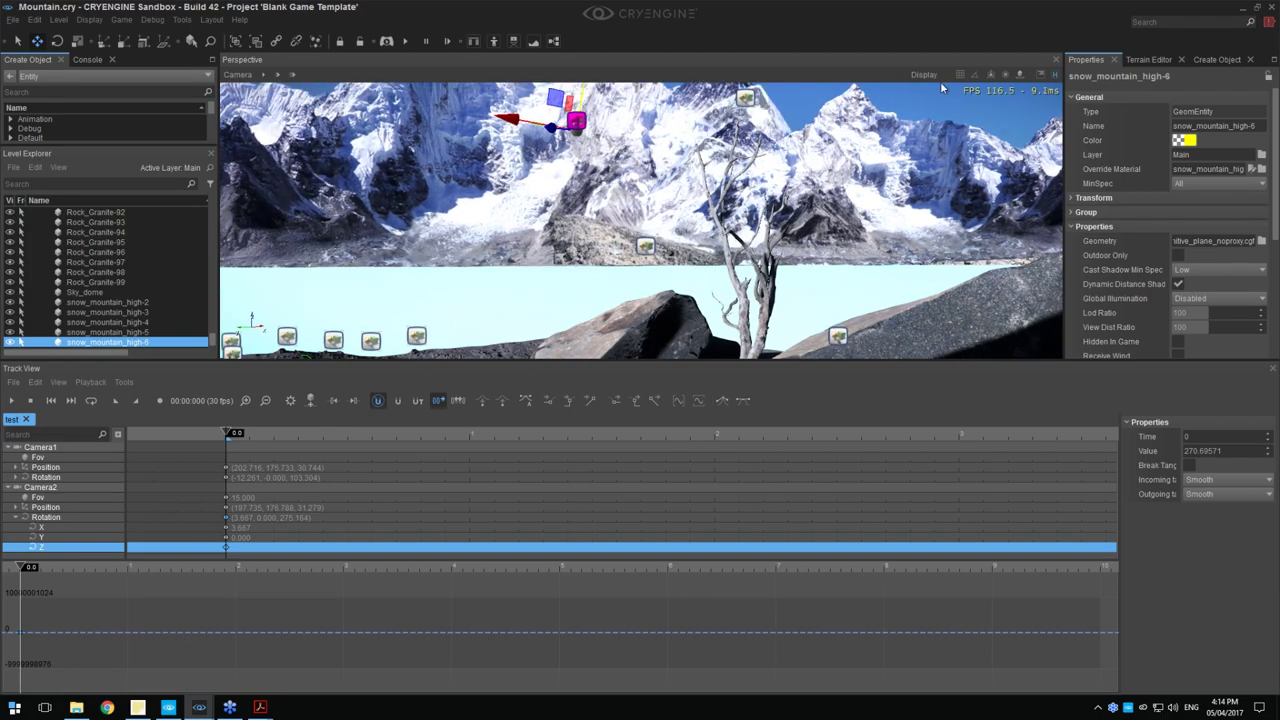
Turn off Ocean rendering in the viewport's render types
{"action": "left_click", "coordinate": [925, 75]}
{"action": "scroll", "coordinate": [1023, 345], "scroll_direction": "down", "scroll_amount": 1}
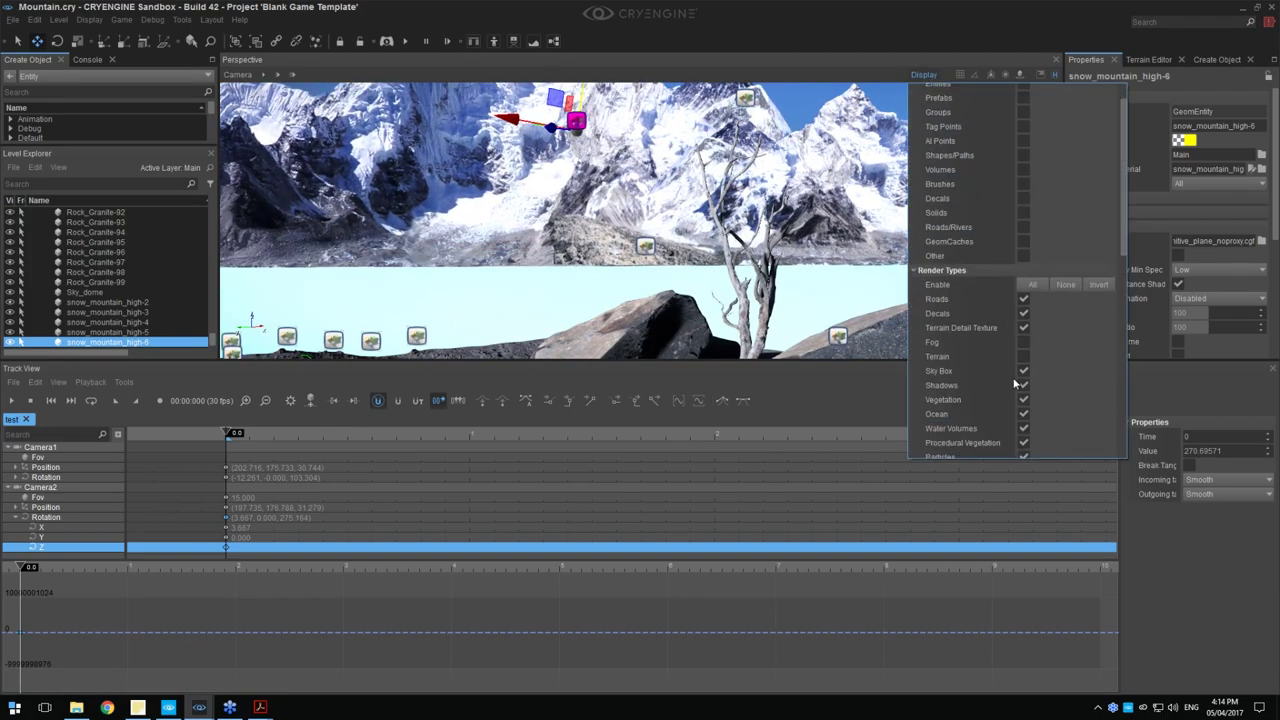
{"action": "left_click", "coordinate": [1024, 414]}
{"action": "left_click", "coordinate": [833, 337]}
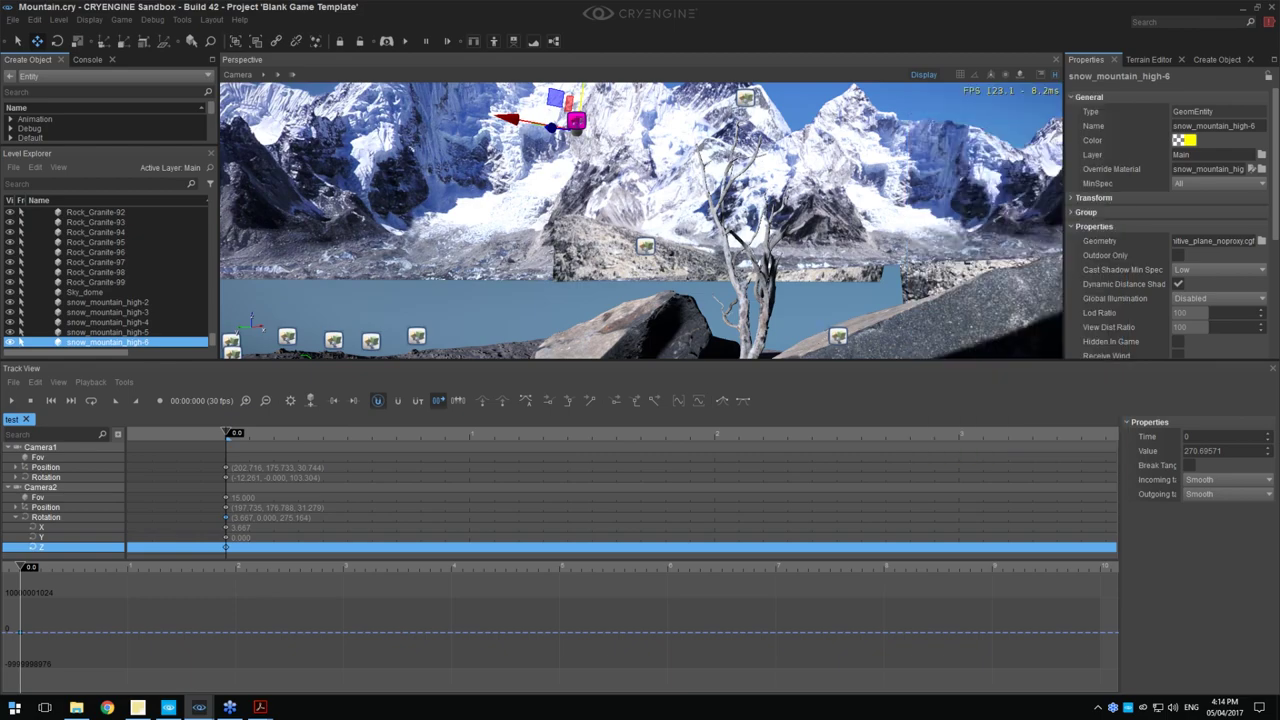
Reposition the snow_mountain_high-6 backdrop behind the boulder, adjusting it through Camera2 with the helpers hidden
{"action": "right_click_drag", "start_coordinate": [833, 337], "coordinate": [686, 222]}
{"action": "left_click_drag", "start_coordinate": [638, 98], "coordinate": [603, 129]}
{"action": "left_click", "coordinate": [238, 74]}
{"action": "mouse_move", "coordinate": [314, 231]}
{"action": "left_click", "coordinate": [432, 245]}
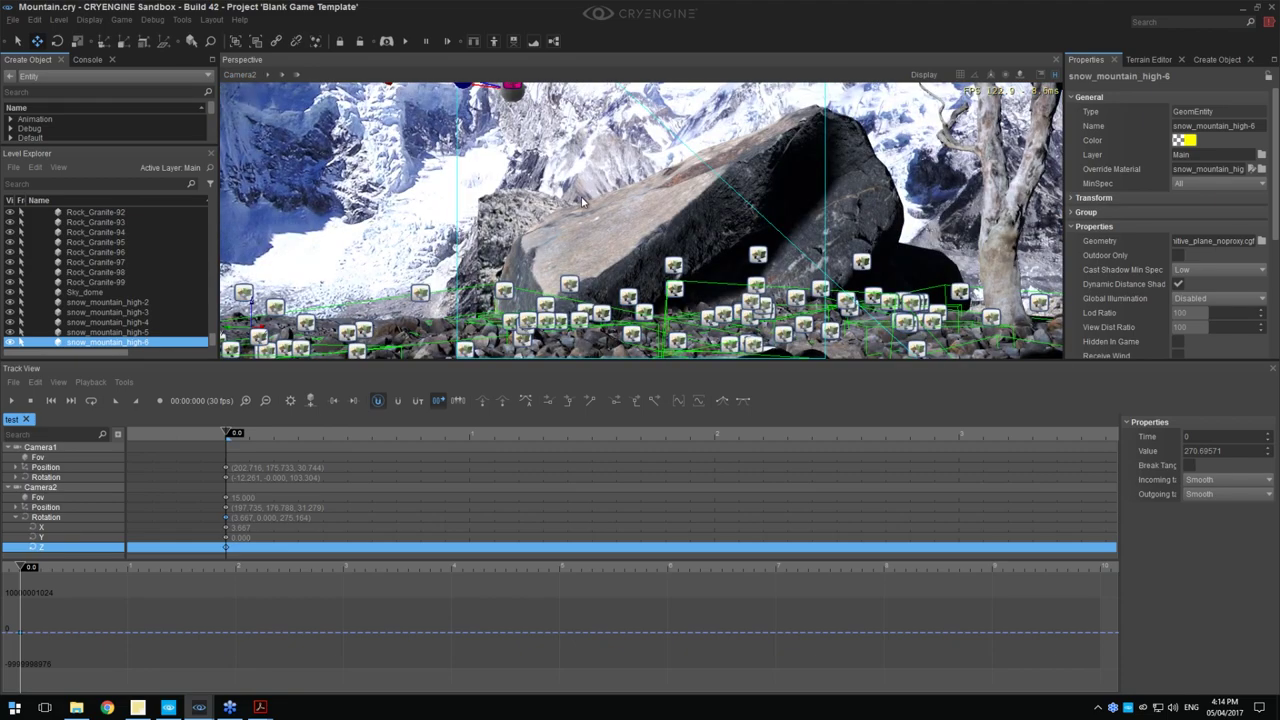
{"action": "key", "text": "shift+space"}
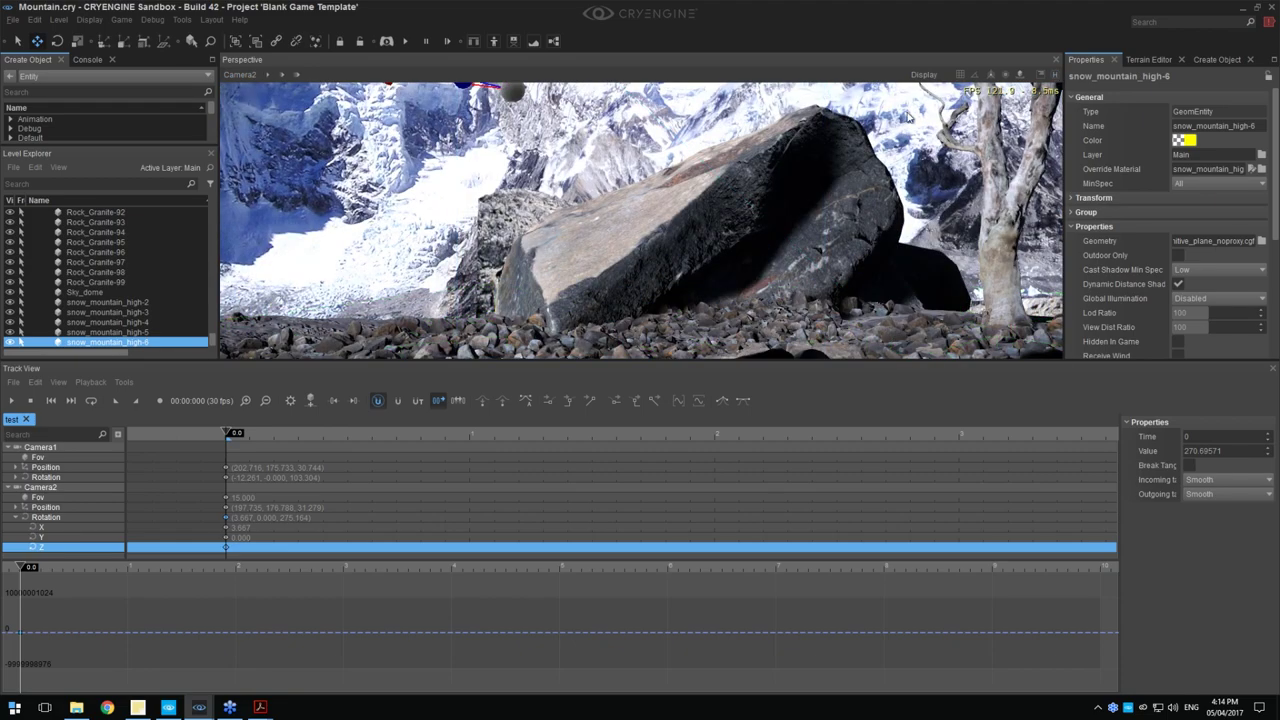
{"action": "left_click_drag", "start_coordinate": [480, 88], "coordinate": [605, 96]}
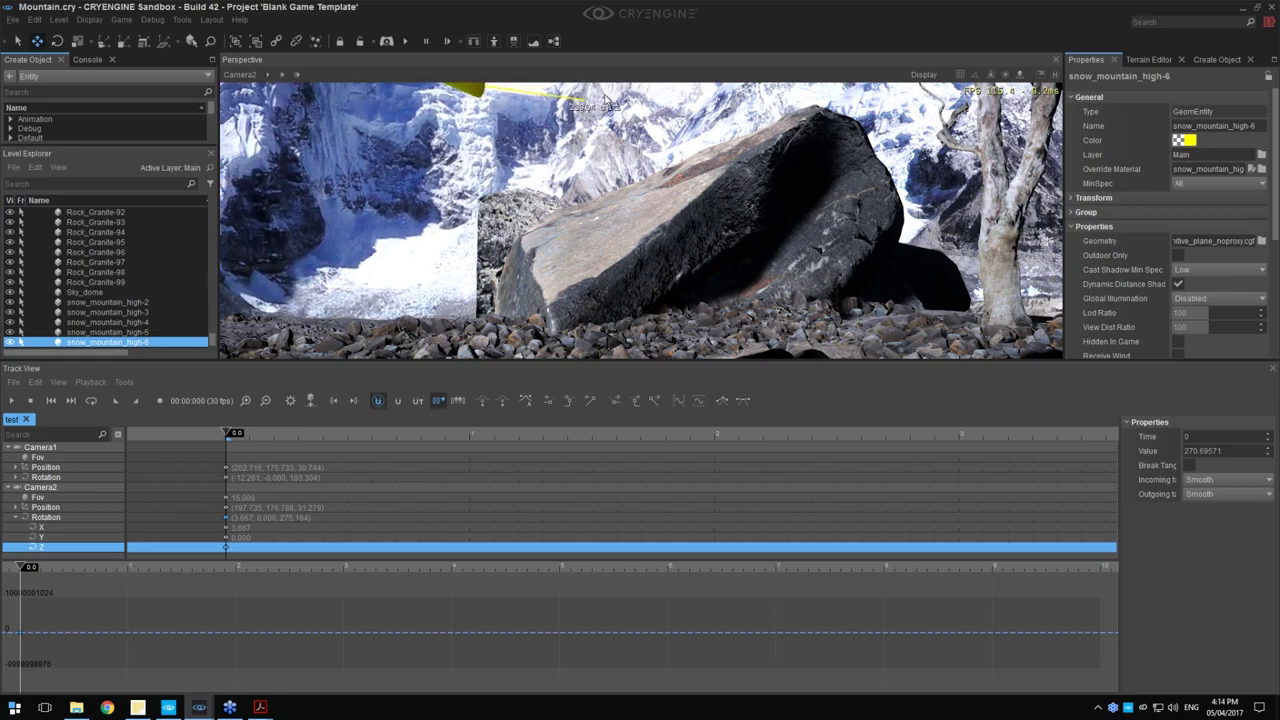
Show the helpers, return to the default camera, and slide the snow_mountain_high-5 backdrop sideways behind the bare tree
{"action": "left_click", "coordinate": [1056, 75]}
{"action": "left_click", "coordinate": [240, 74]}
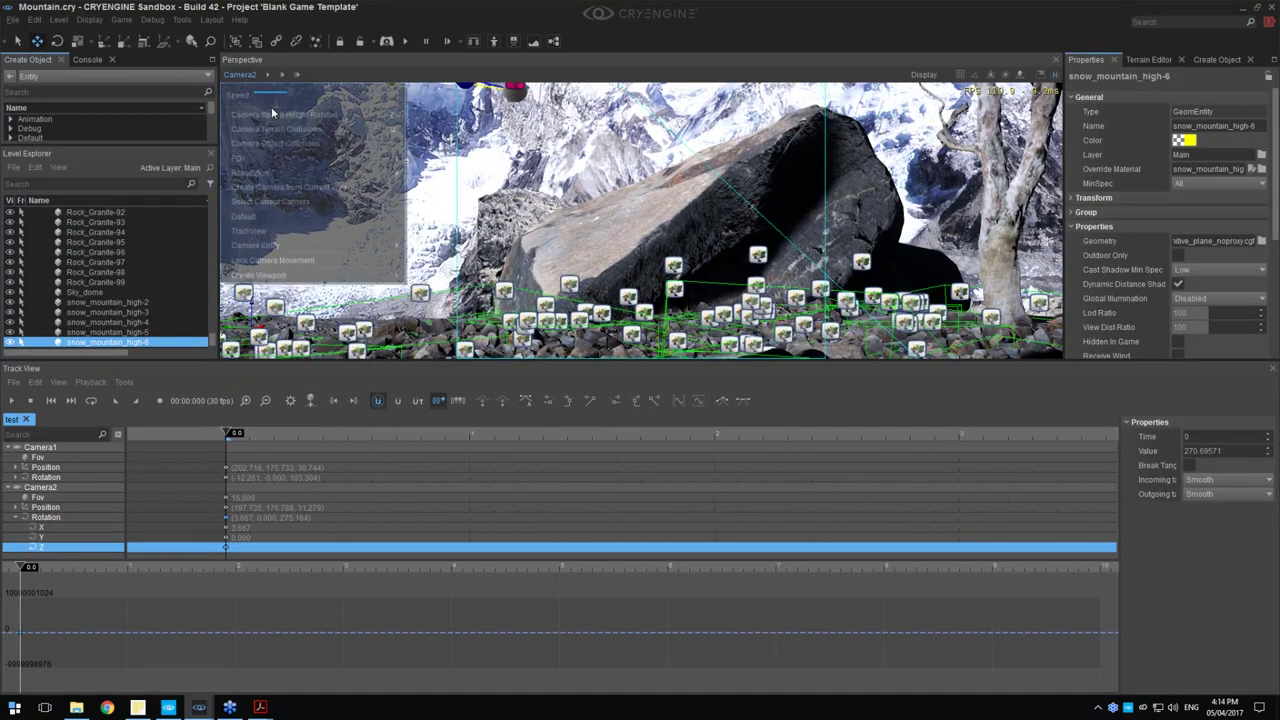
{"action": "left_click", "coordinate": [250, 216]}
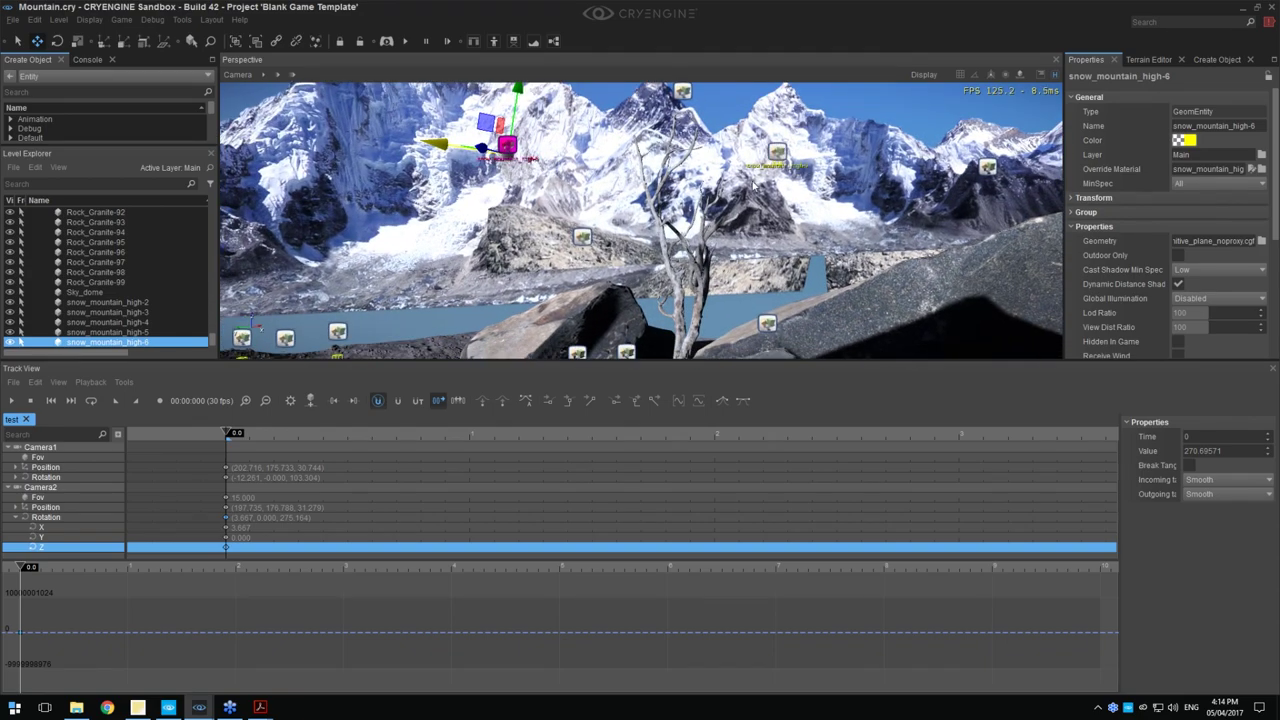
{"action": "left_click", "coordinate": [777, 152]}
{"action": "left_click_drag", "start_coordinate": [806, 127], "coordinate": [1279, 99]}
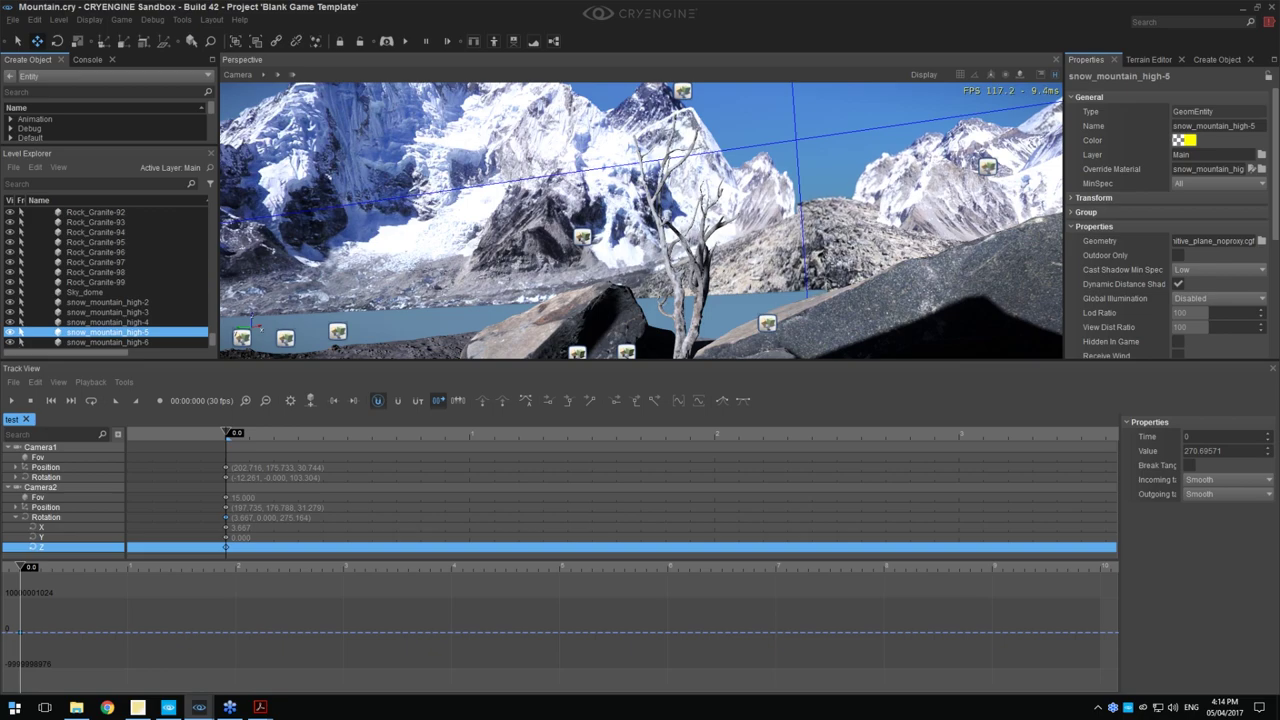
Look through Camera2 with the helpers hidden and enlarge the viewport above the Track View
{"action": "left_click", "coordinate": [238, 75]}
{"action": "mouse_move", "coordinate": [290, 231]}
{"action": "left_click", "coordinate": [433, 246]}
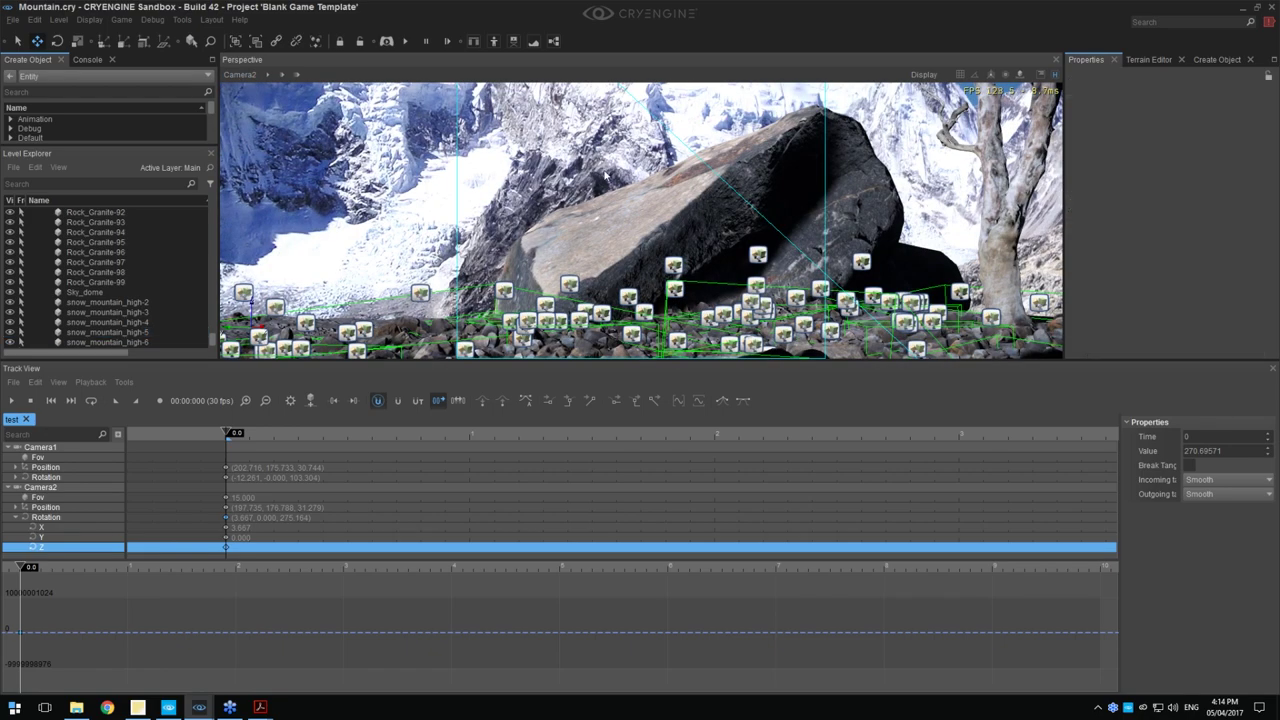
{"action": "left_click", "coordinate": [1058, 74]}
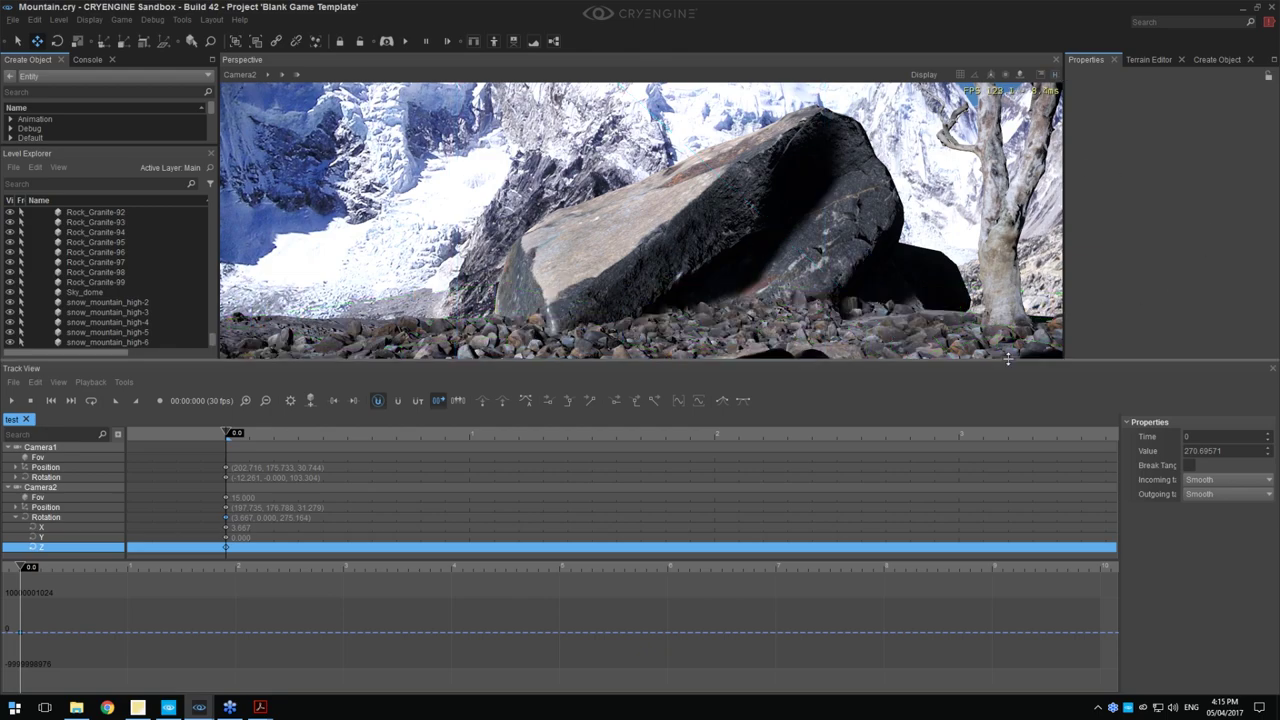
{"action": "left_click_drag", "start_coordinate": [1009, 360], "coordinate": [1008, 416]}
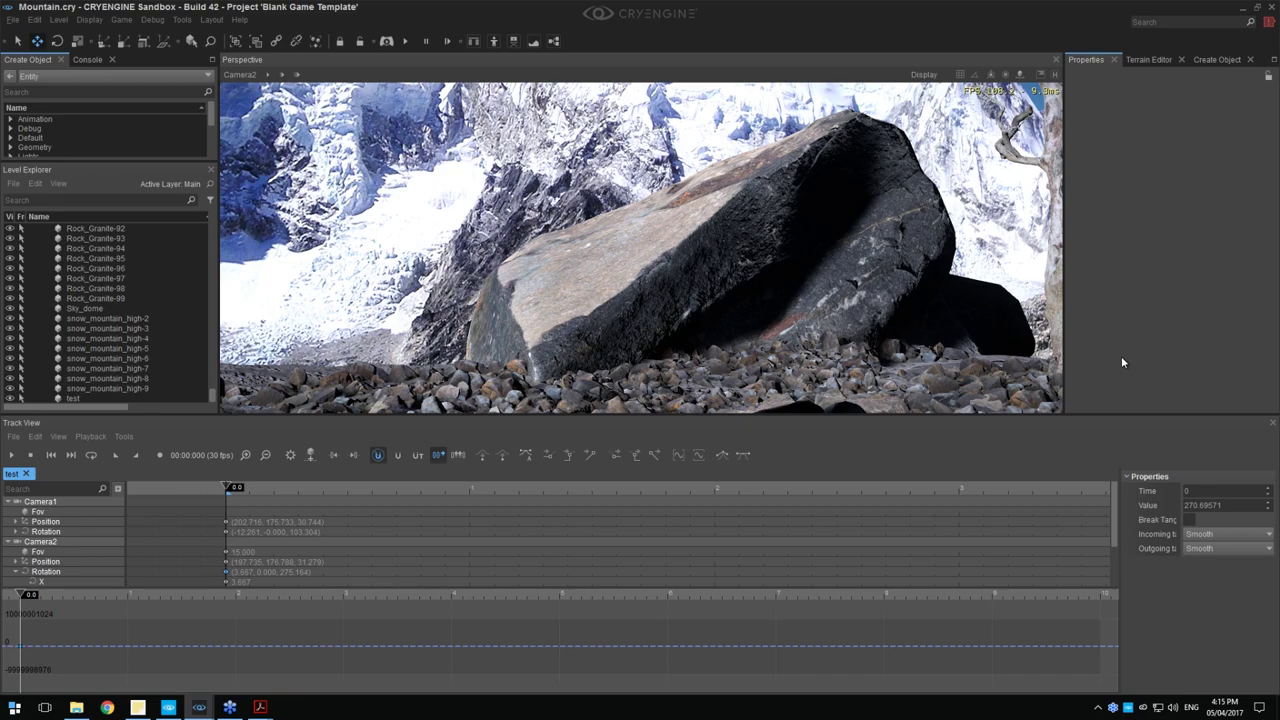
Show the helpers and examine the properties of Rock_Granite-68 and Rock_Granite-69 by the boulder
{"action": "left_click", "coordinate": [1054, 75]}
{"action": "left_click", "coordinate": [680, 303]}
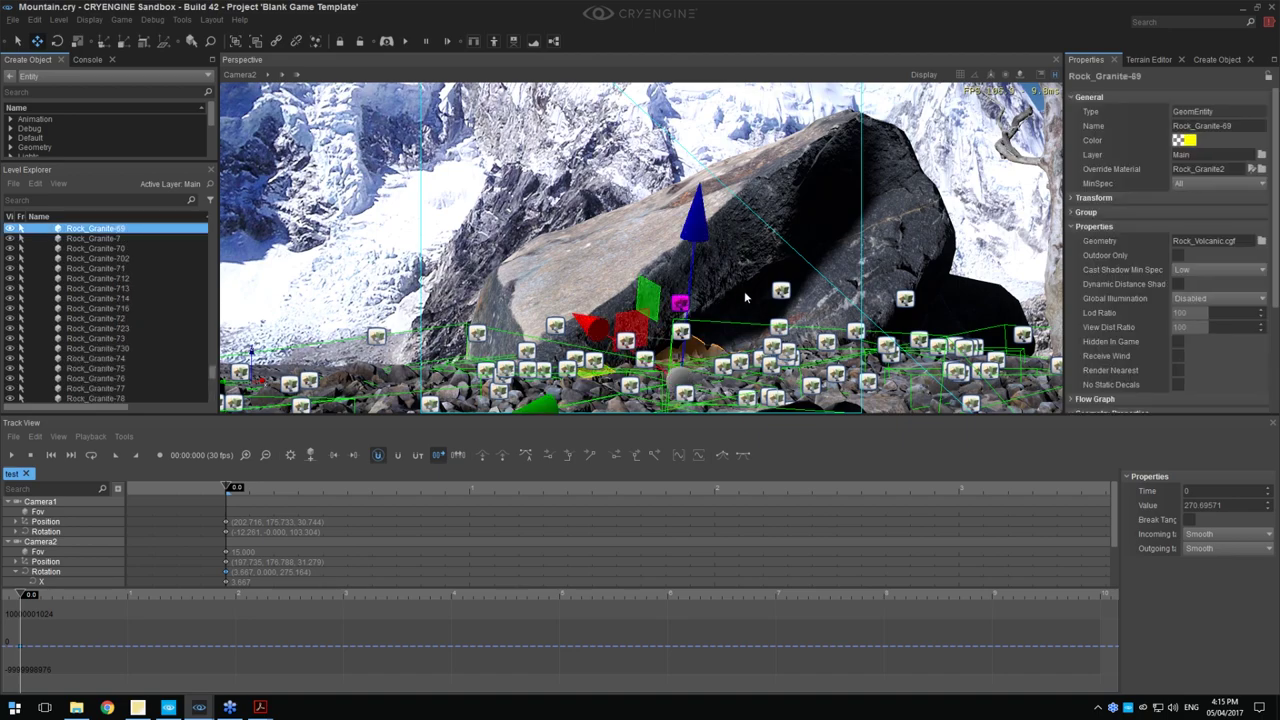
{"action": "left_click", "coordinate": [757, 285]}
{"action": "left_click", "coordinate": [783, 288]}
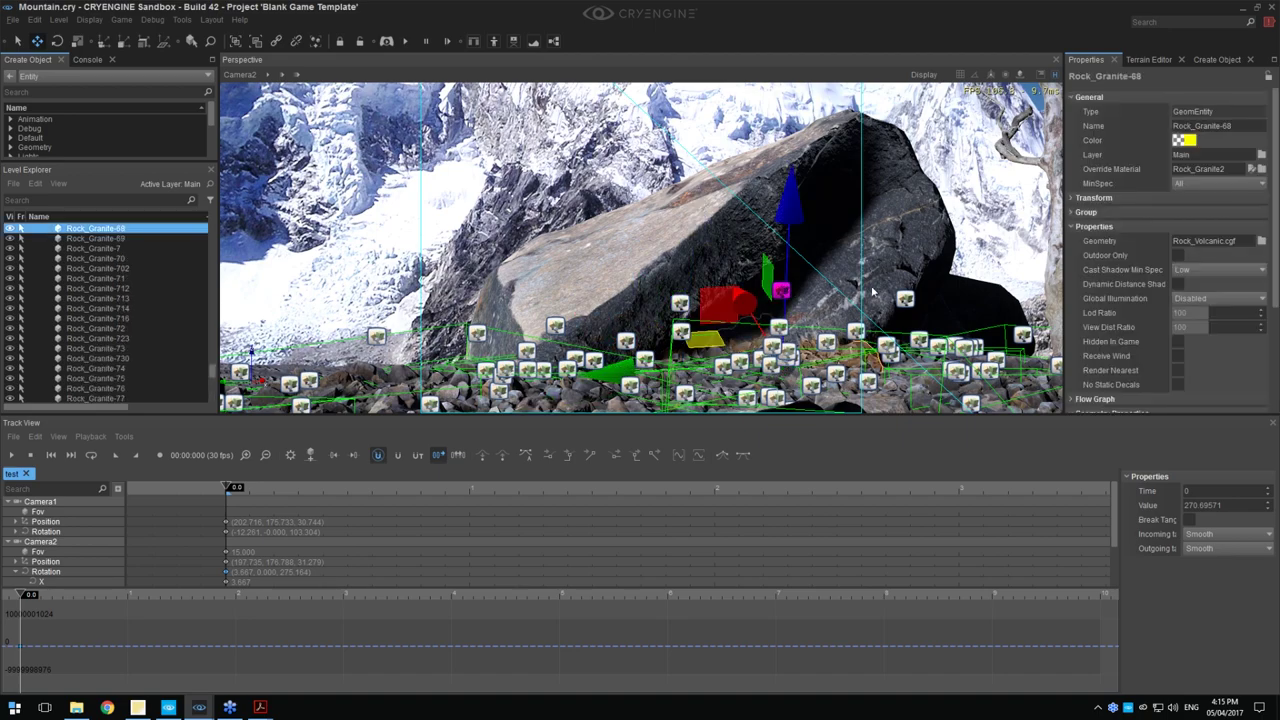
{"action": "left_click", "coordinate": [852, 239]}
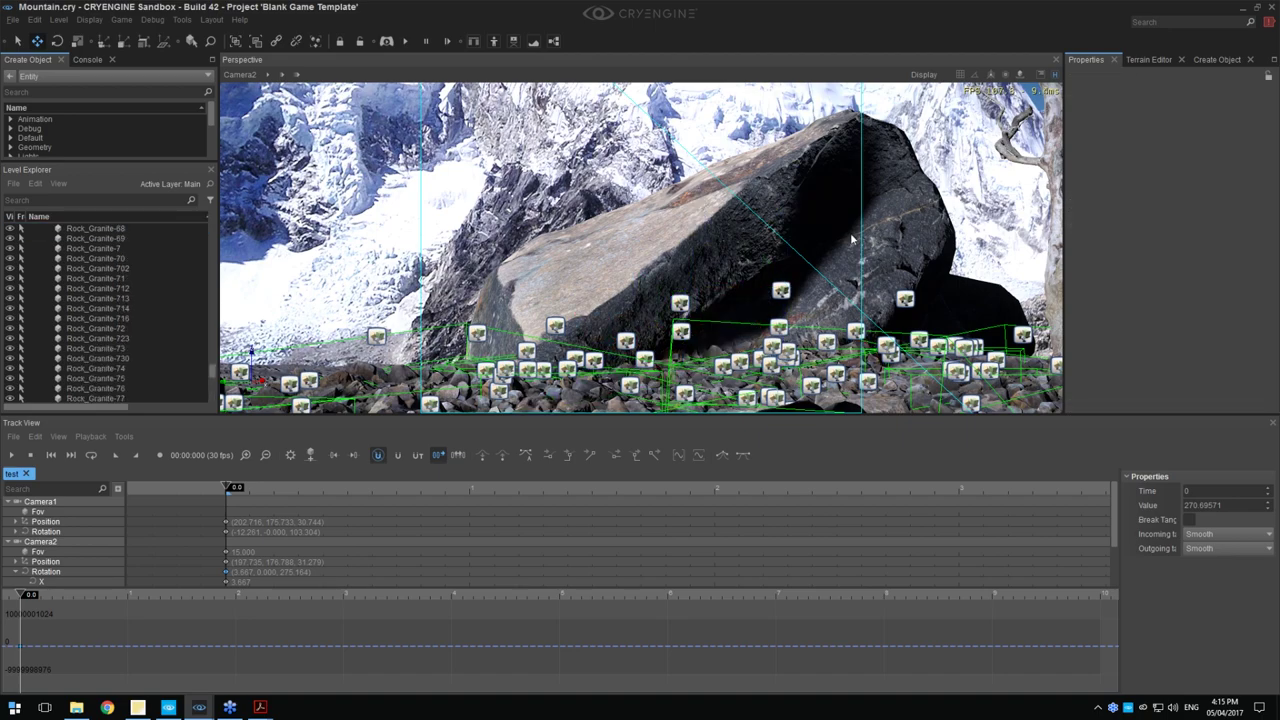
{"action": "left_click", "coordinate": [783, 286]}
{"action": "left_click", "coordinate": [824, 269]}
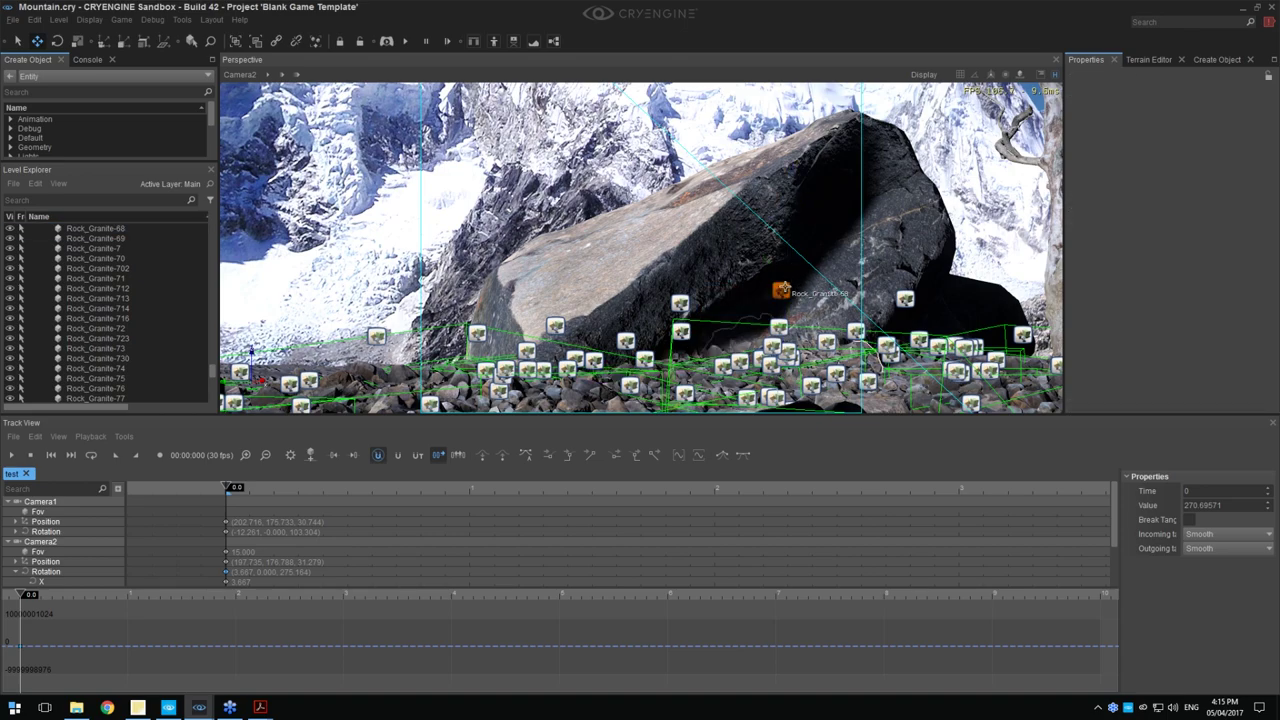
{"action": "left_click", "coordinate": [785, 289]}
{"action": "left_click", "coordinate": [686, 296]}
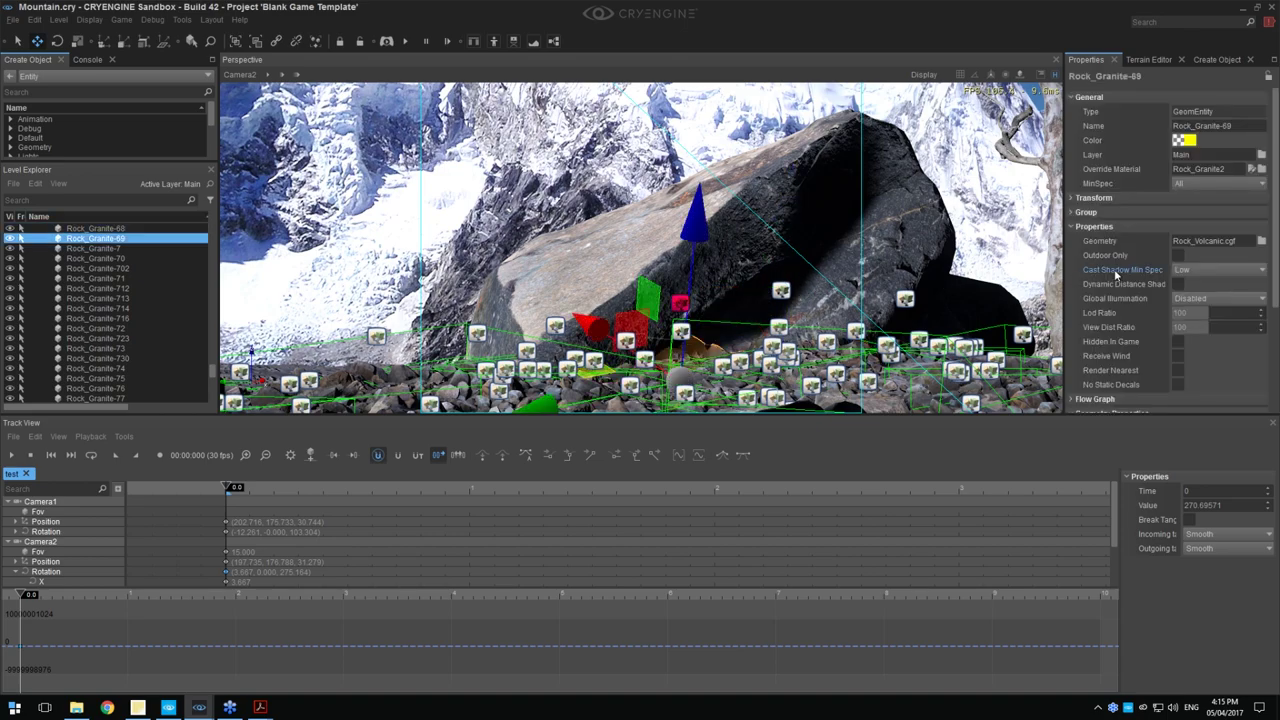
{"action": "scroll", "coordinate": [1095, 278], "scroll_direction": "down", "scroll_amount": 3}
{"action": "scroll", "coordinate": [1095, 278], "scroll_direction": "down", "scroll_amount": 2}
{"action": "left_click", "coordinate": [898, 279]}
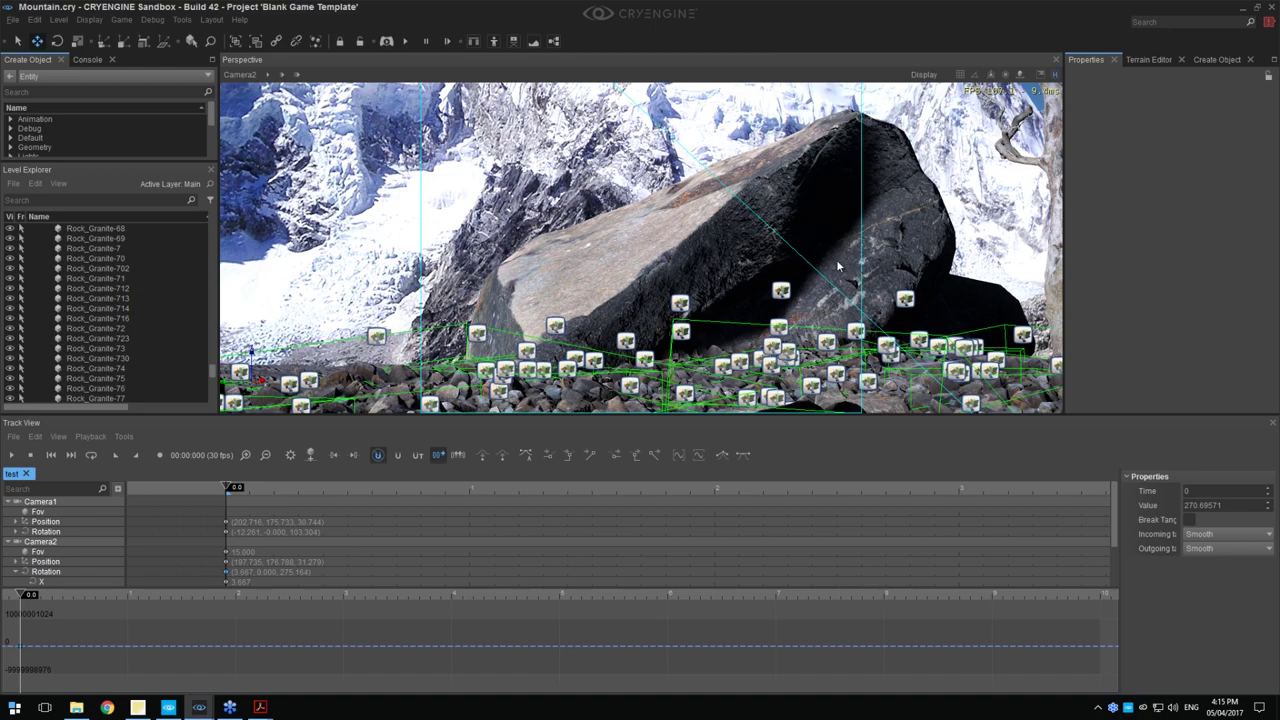
{"action": "left_click", "coordinate": [797, 256]}
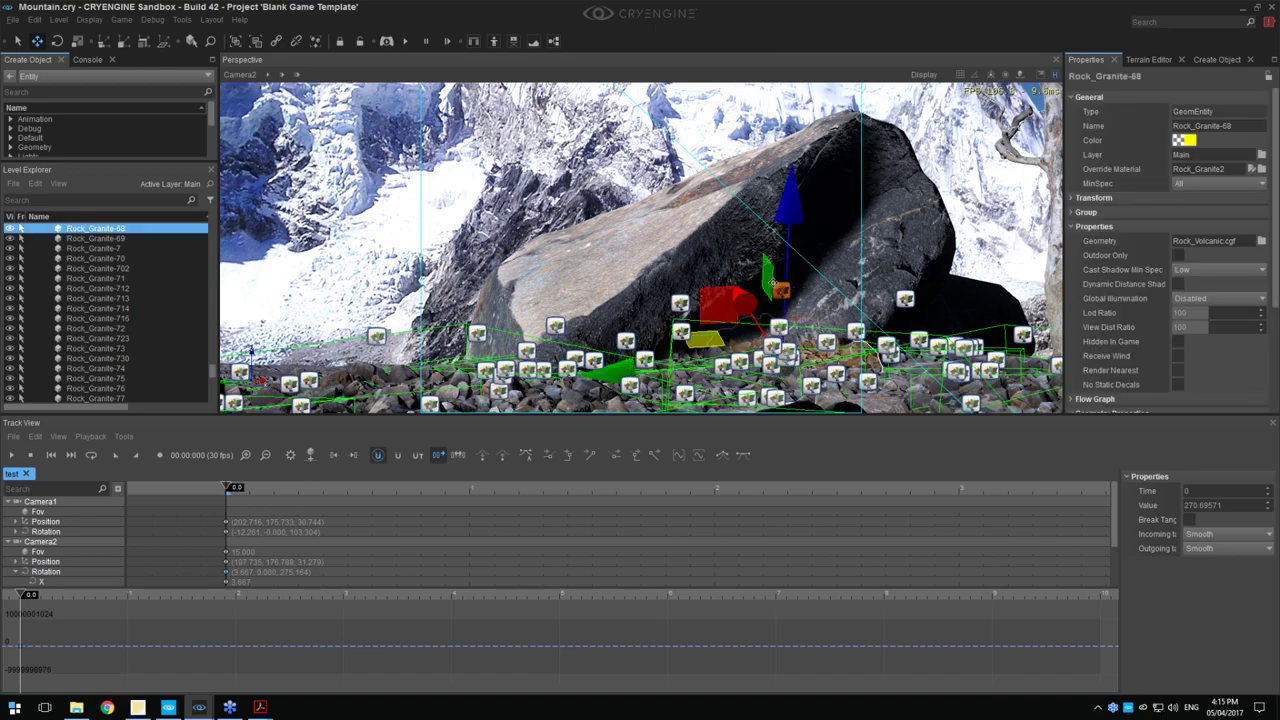
{"action": "left_click", "coordinate": [121, 20]}
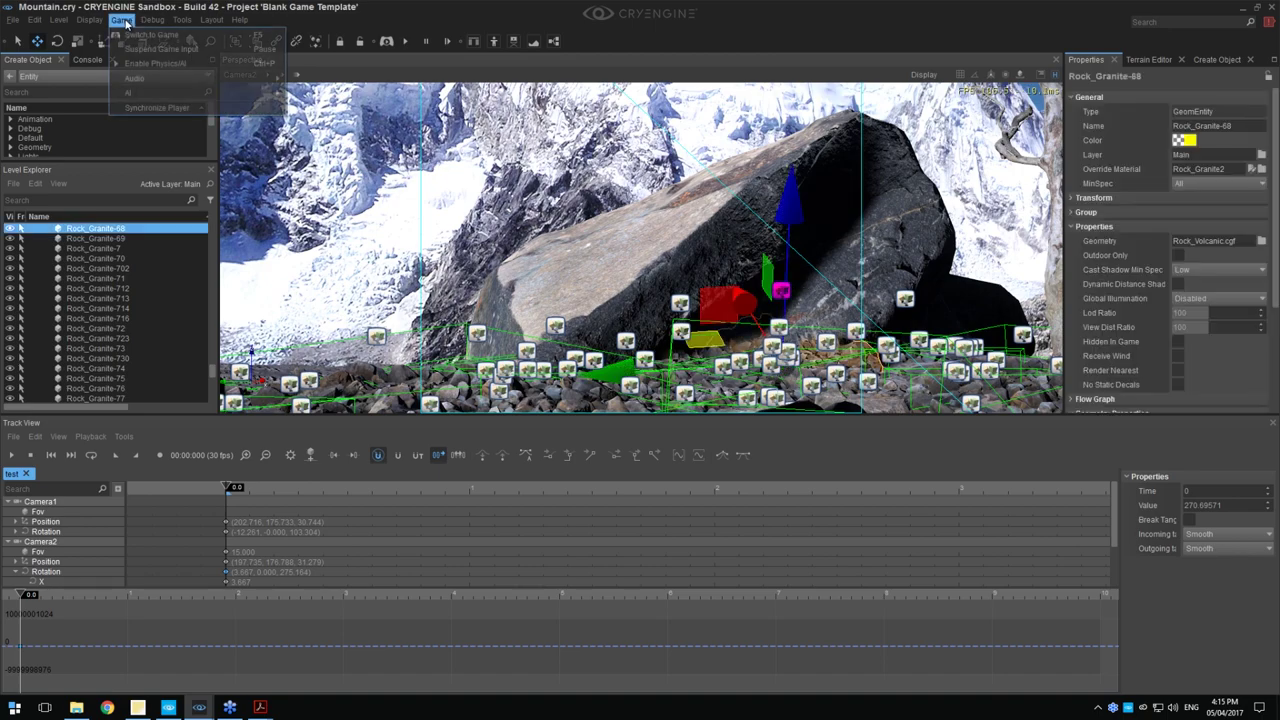
{"action": "mouse_move", "coordinate": [55, 20]}
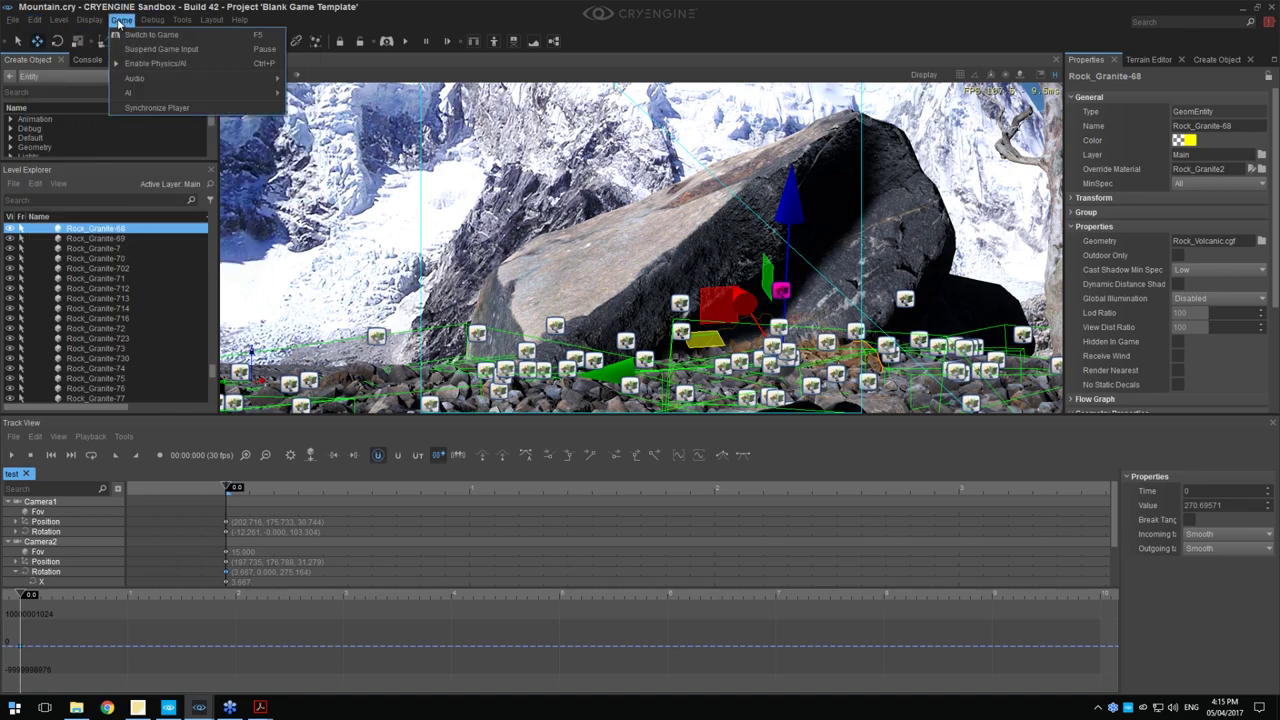
{"action": "mouse_move", "coordinate": [163, 21]}
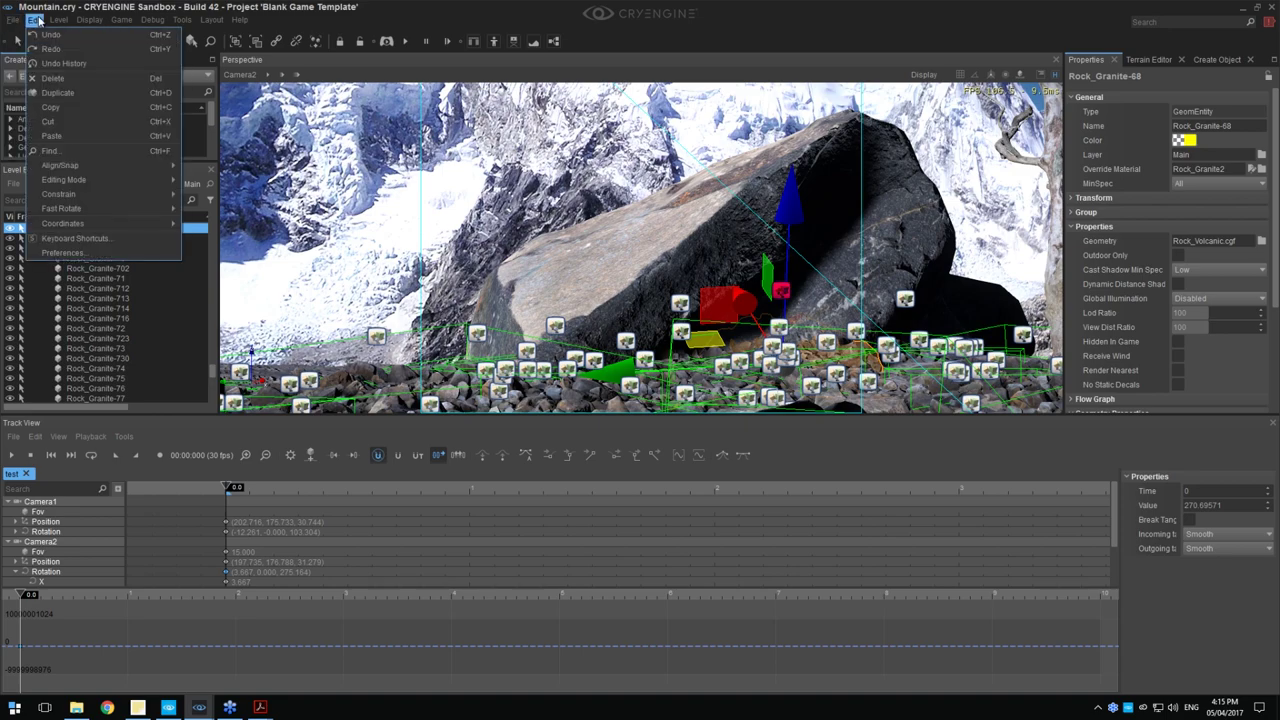
{"action": "mouse_move", "coordinate": [90, 222]}
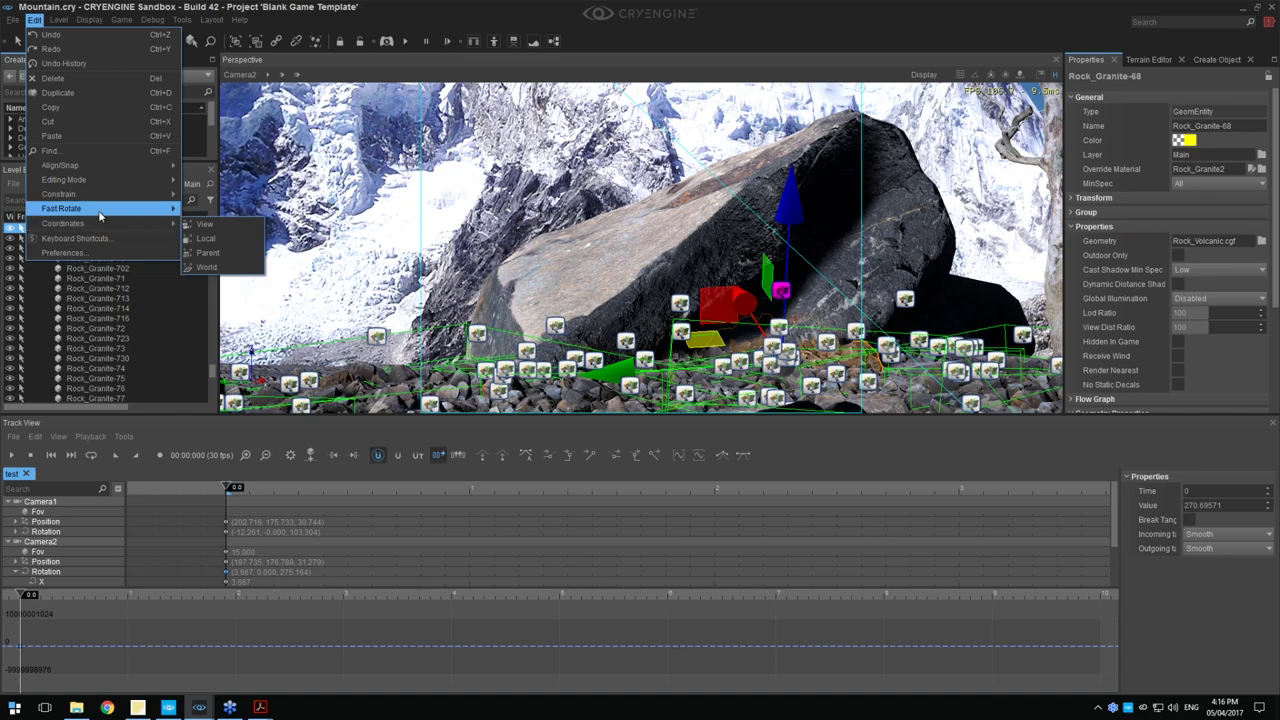
{"action": "mouse_move", "coordinate": [113, 170]}
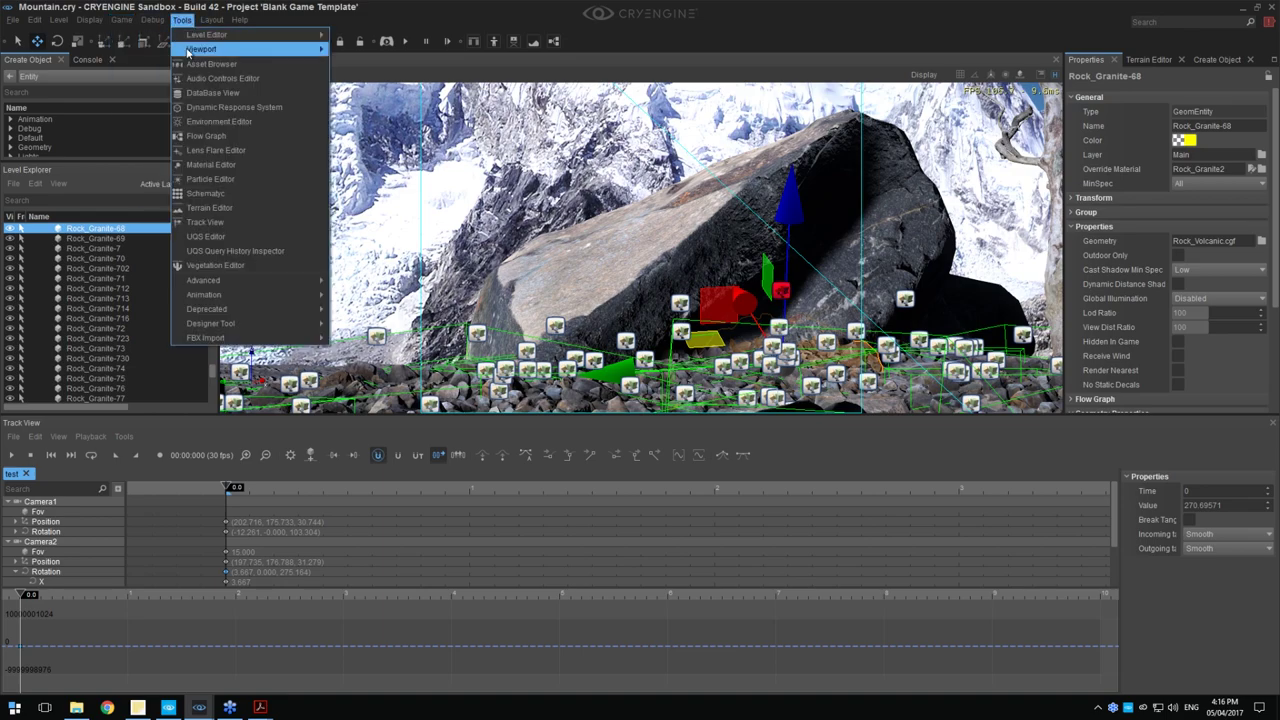
{"action": "mouse_move", "coordinate": [230, 285]}
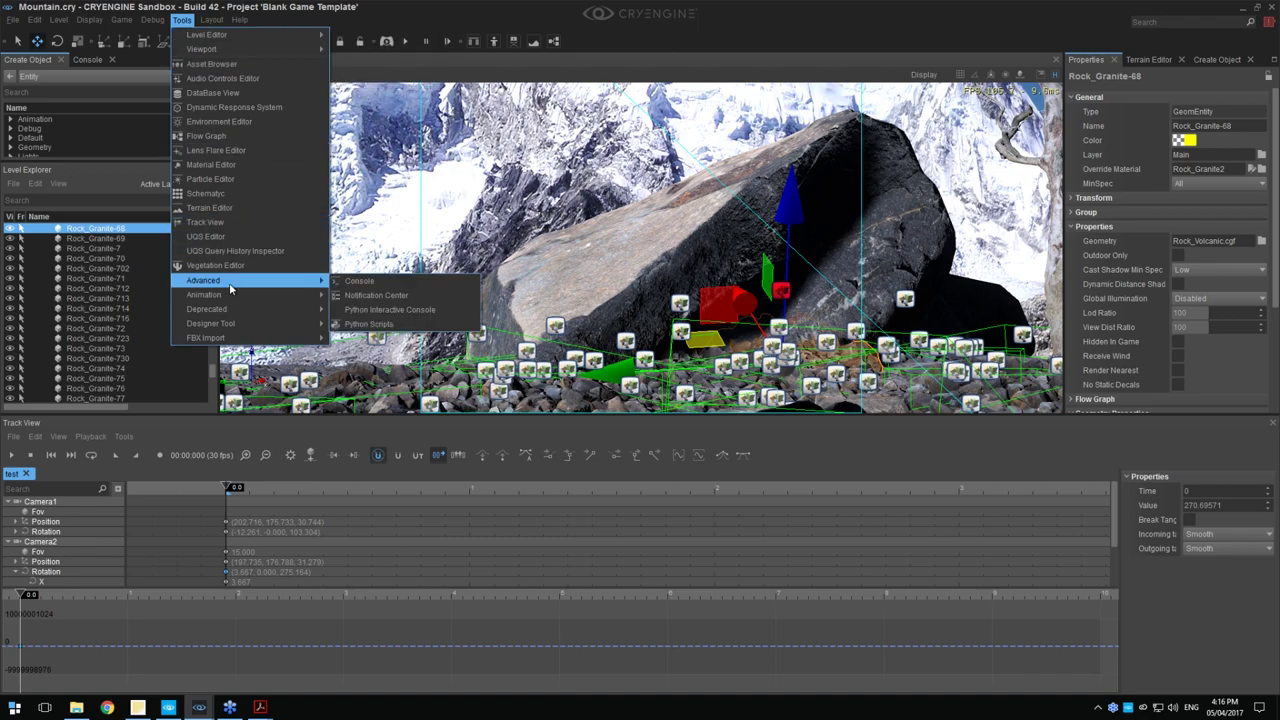
{"action": "mouse_move", "coordinate": [283, 301]}
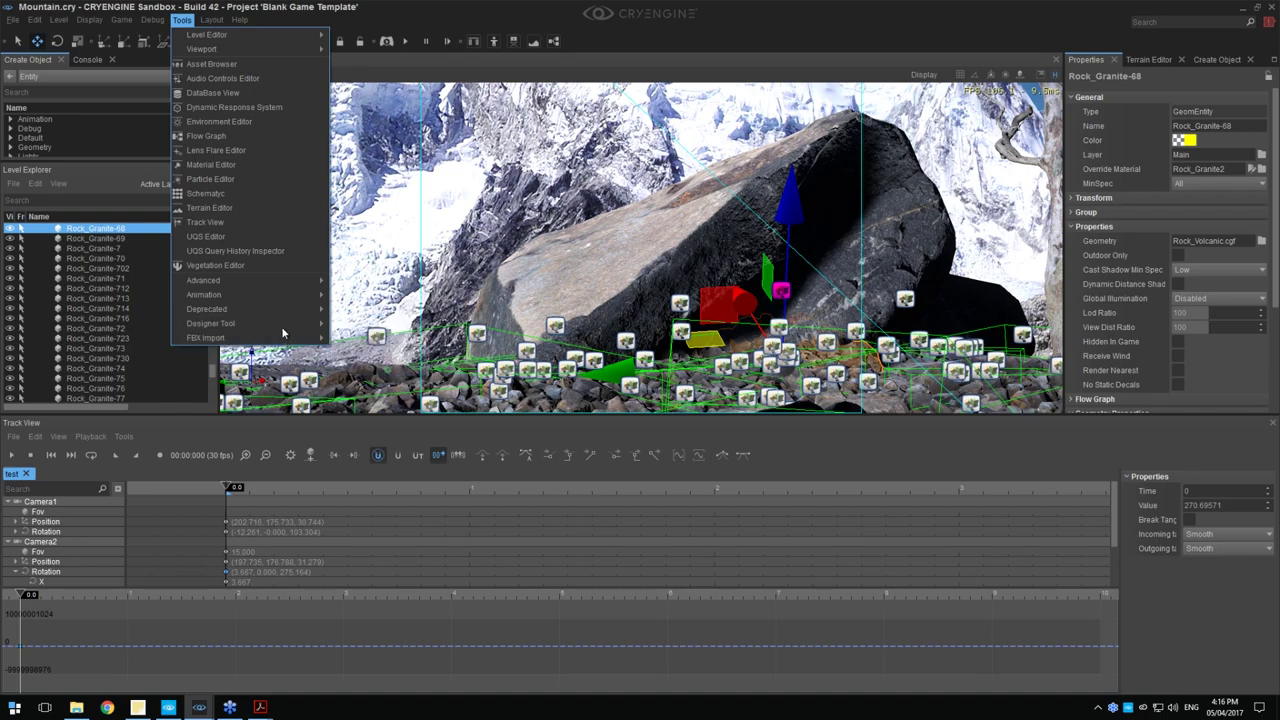
Open a separate Level Explorer window and delete Rock_Granite-119 from the Main layer
{"action": "mouse_move", "coordinate": [266, 55]}
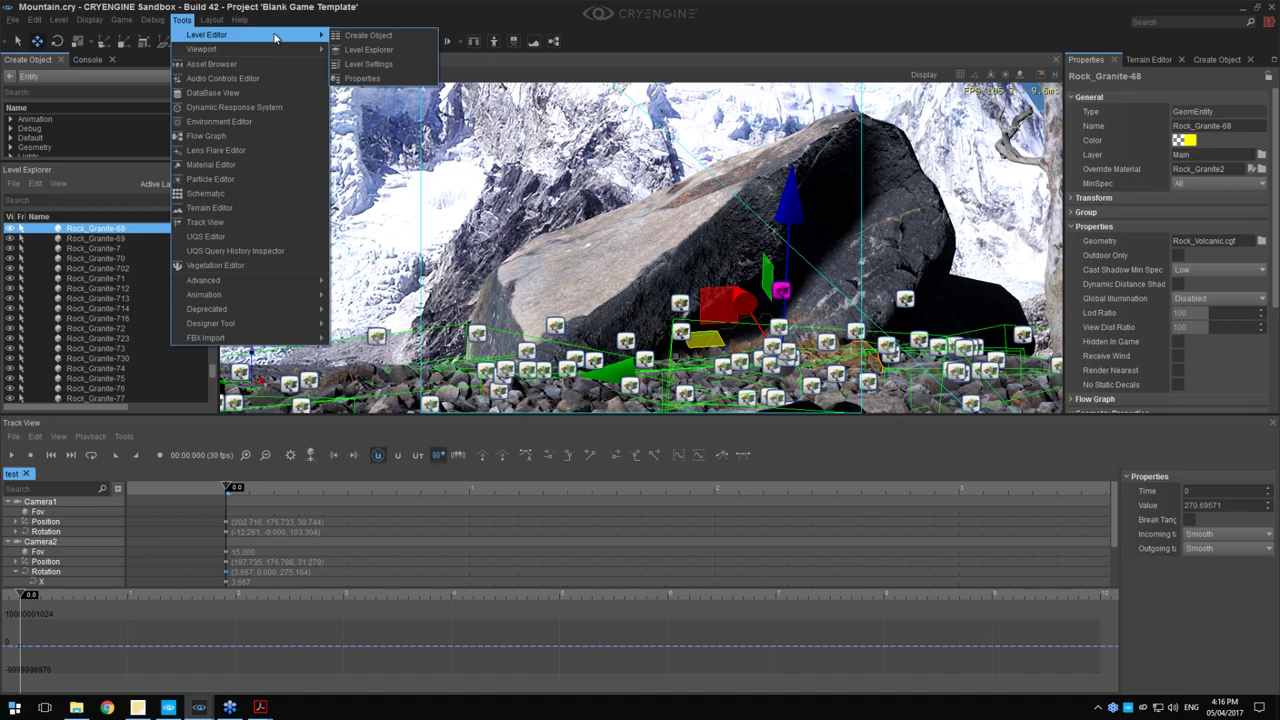
{"action": "left_click", "coordinate": [375, 49]}
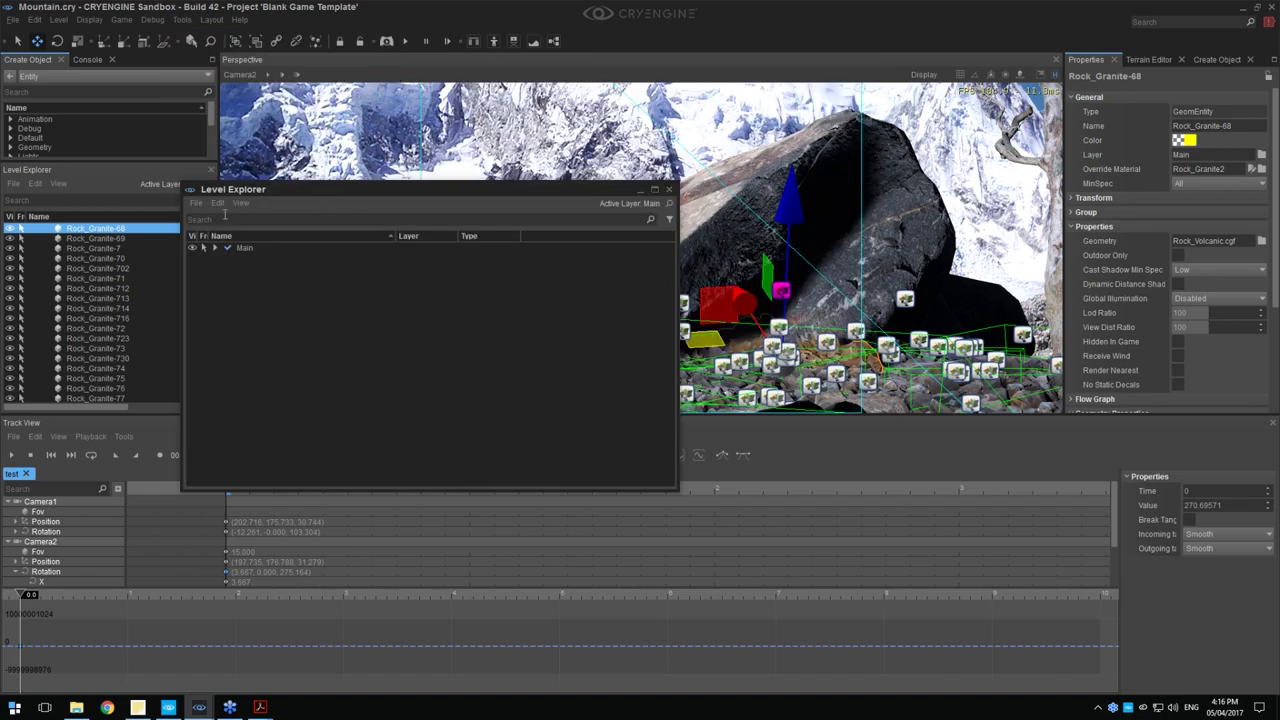
{"action": "scroll", "coordinate": [283, 320], "scroll_direction": "down", "scroll_amount": 15}
{"action": "left_click", "coordinate": [285, 345]}
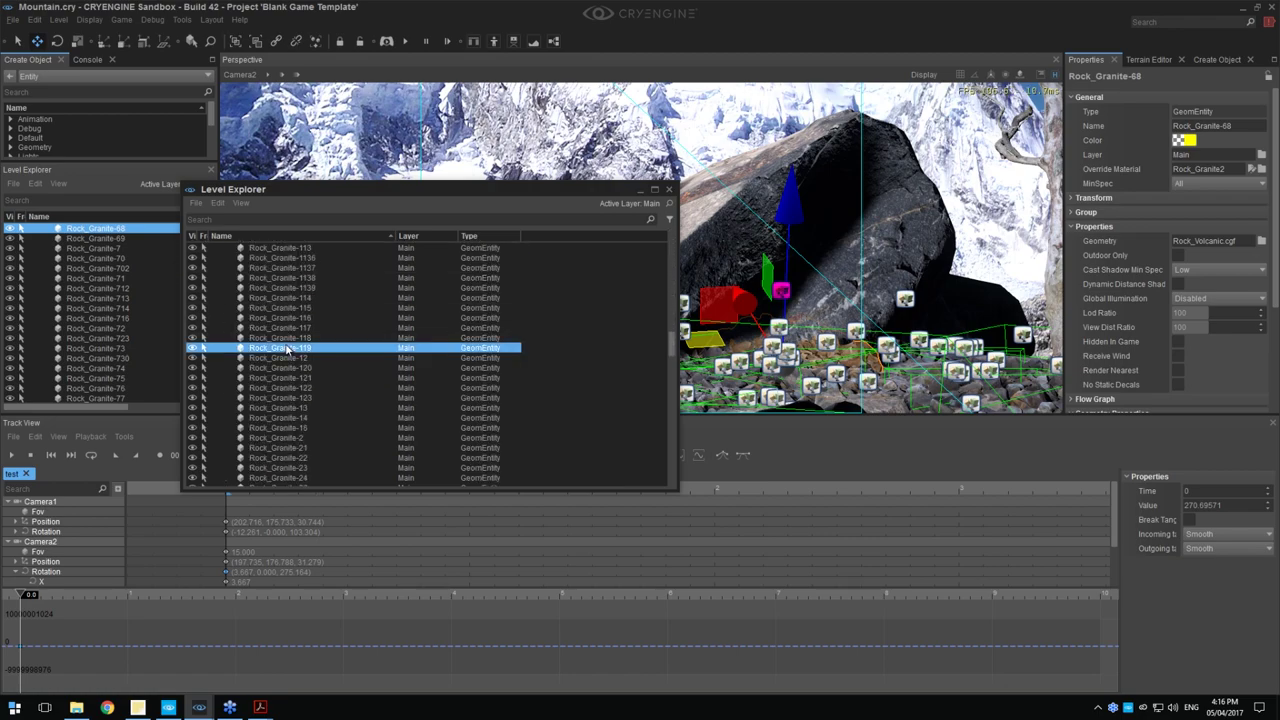
{"action": "right_click", "coordinate": [285, 345]}
{"action": "mouse_move", "coordinate": [323, 422]}
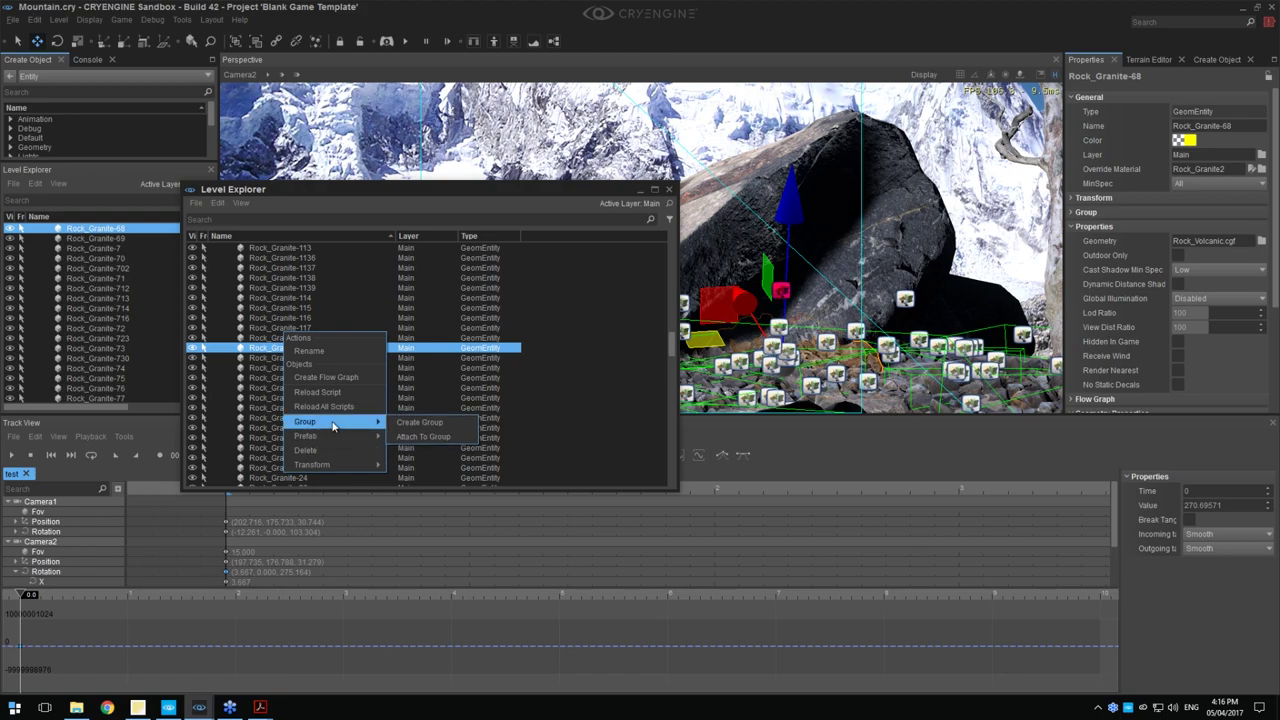
{"action": "left_click", "coordinate": [305, 450]}
Examine the transform actions for a rock and the view options in the floating Level Explorer, and close it
{"action": "right_click", "coordinate": [291, 387]}
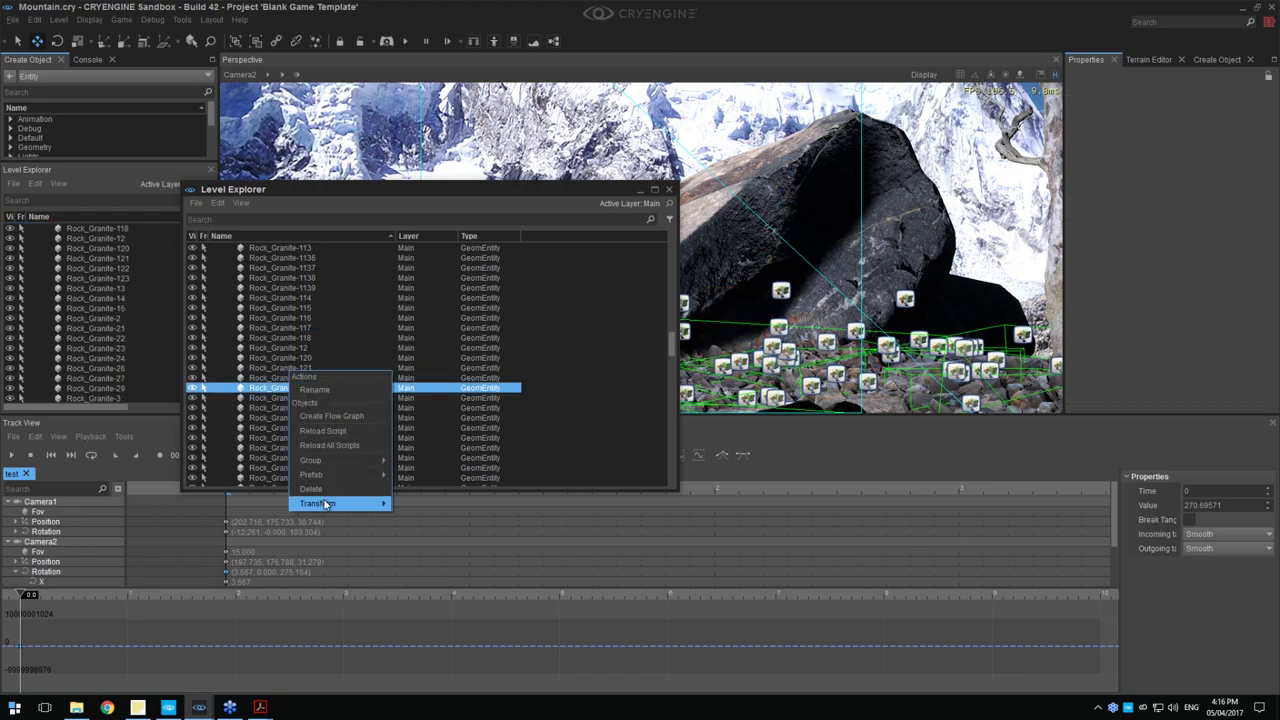
{"action": "mouse_move", "coordinate": [330, 503]}
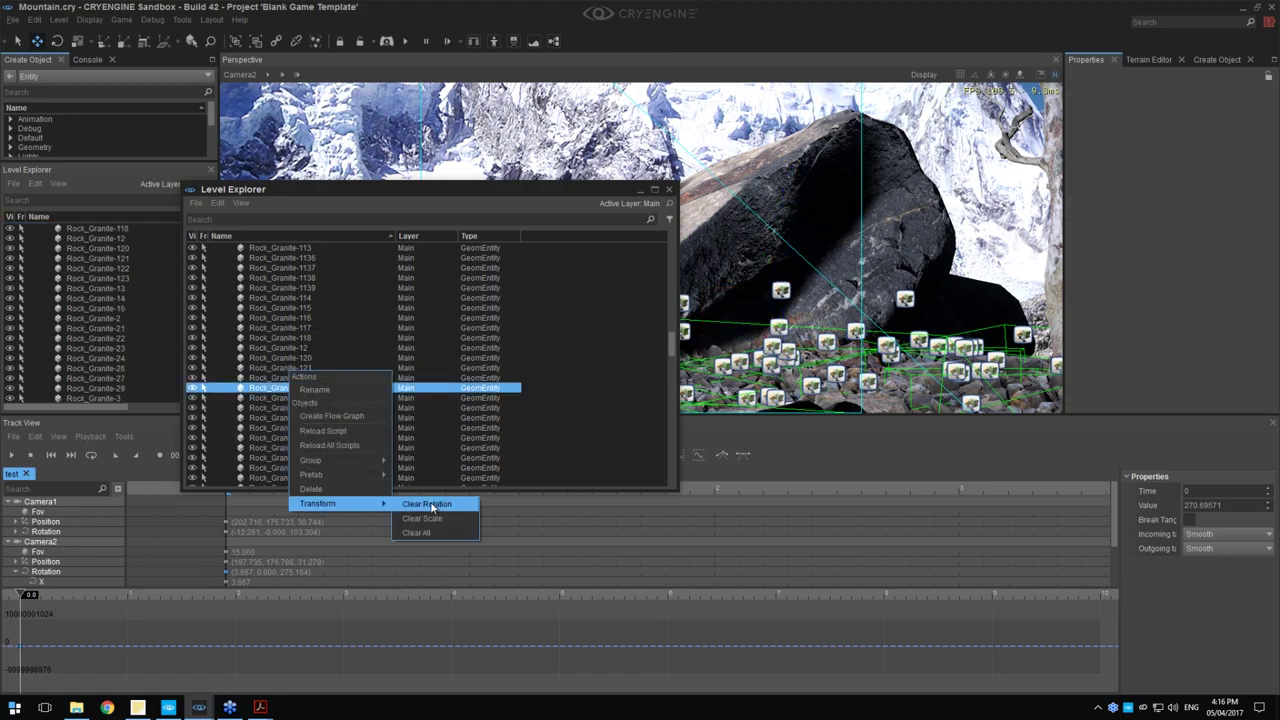
{"action": "left_click", "coordinate": [539, 418]}
{"action": "left_click", "coordinate": [241, 203]}
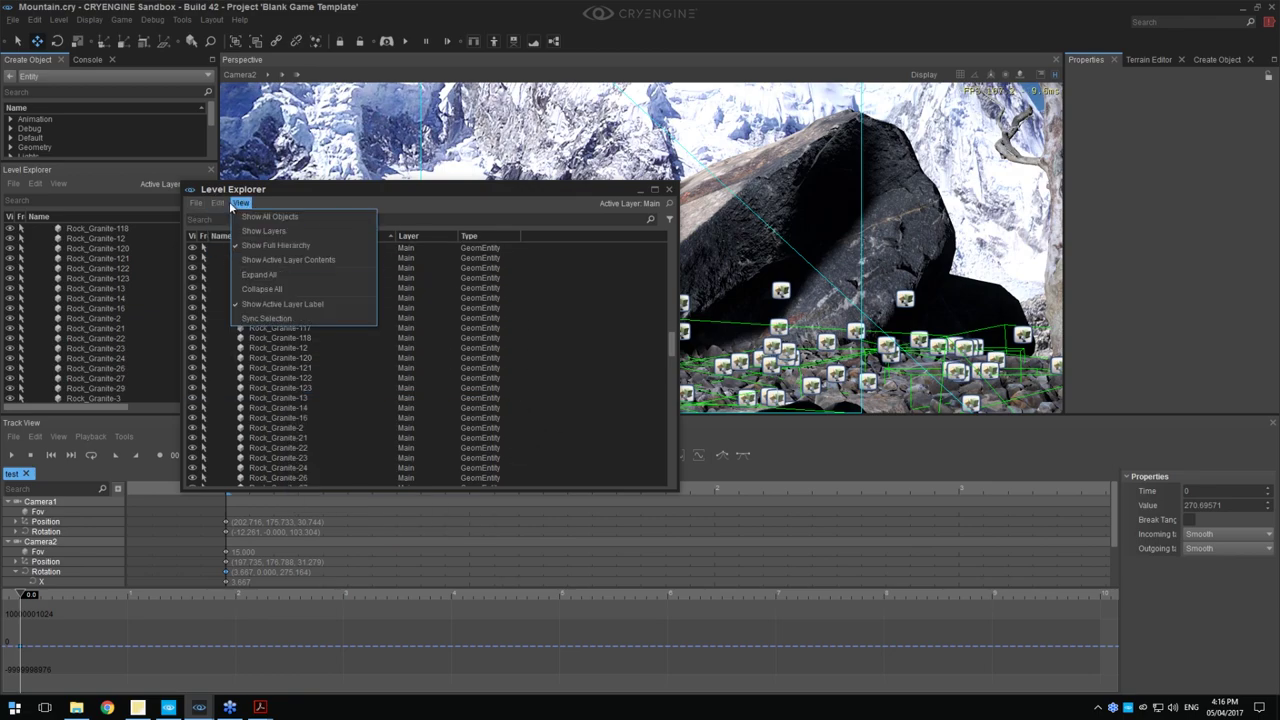
{"action": "left_click", "coordinate": [238, 204]}
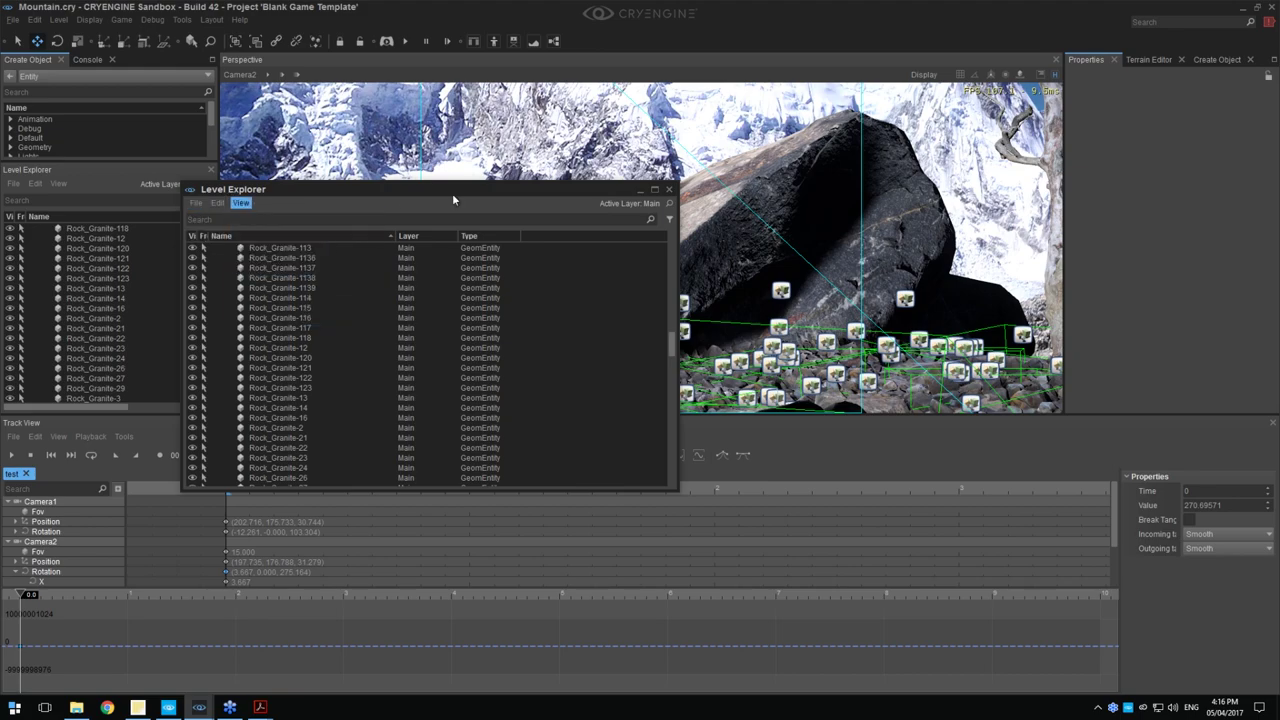
{"action": "left_click", "coordinate": [669, 189]}
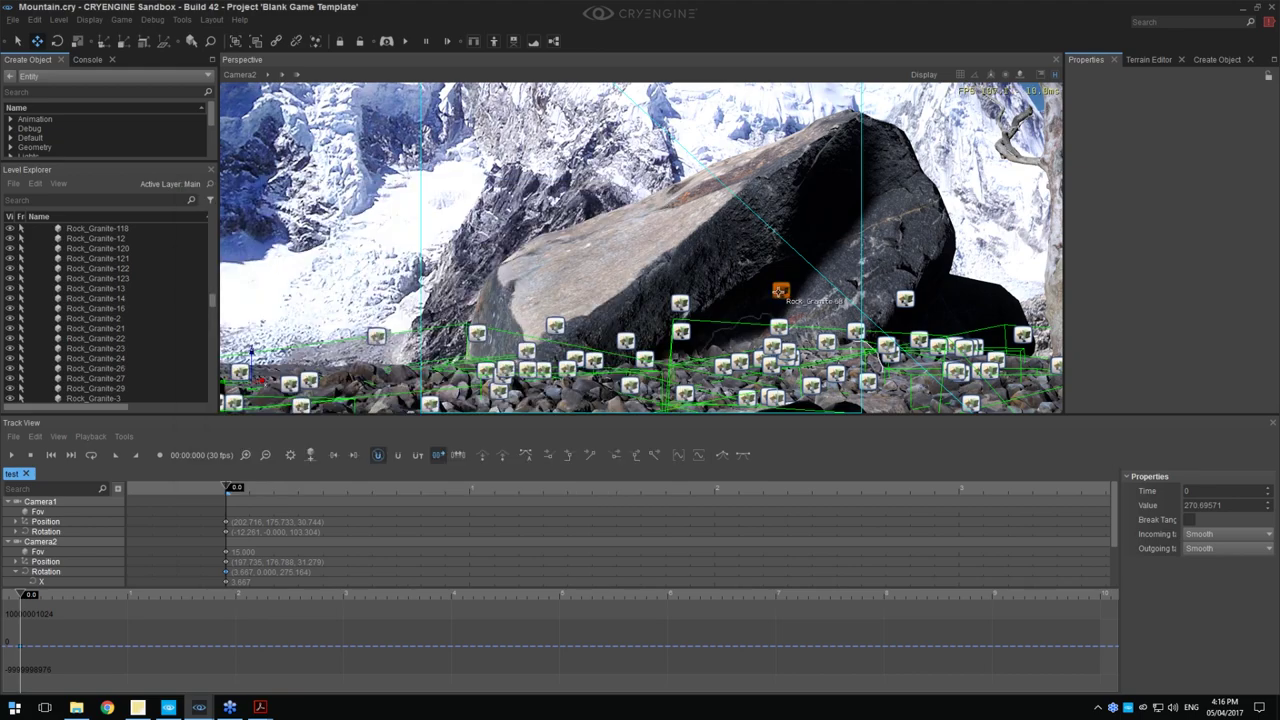
Select Rock_Granite-68 by the boulder, examine its entity and geometry properties, and clear the selection
{"action": "left_click", "coordinate": [781, 291]}
{"action": "left_click", "coordinate": [822, 269]}
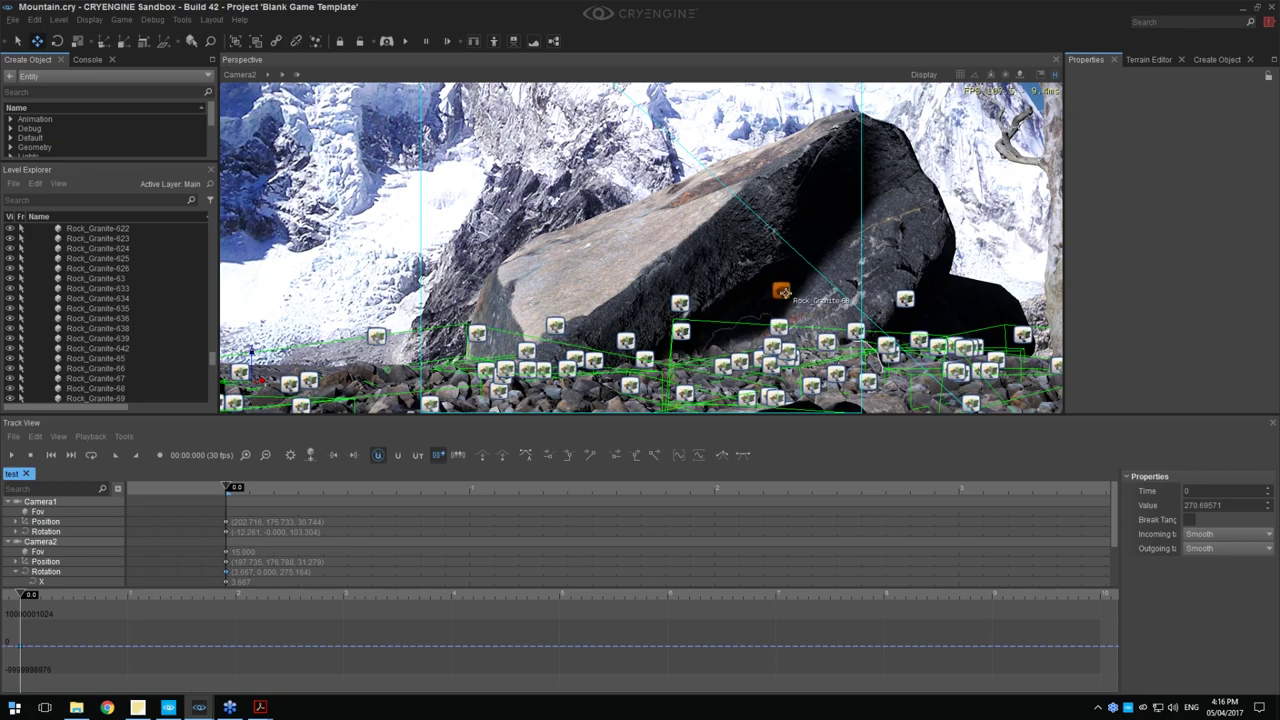
{"action": "left_click", "coordinate": [781, 291]}
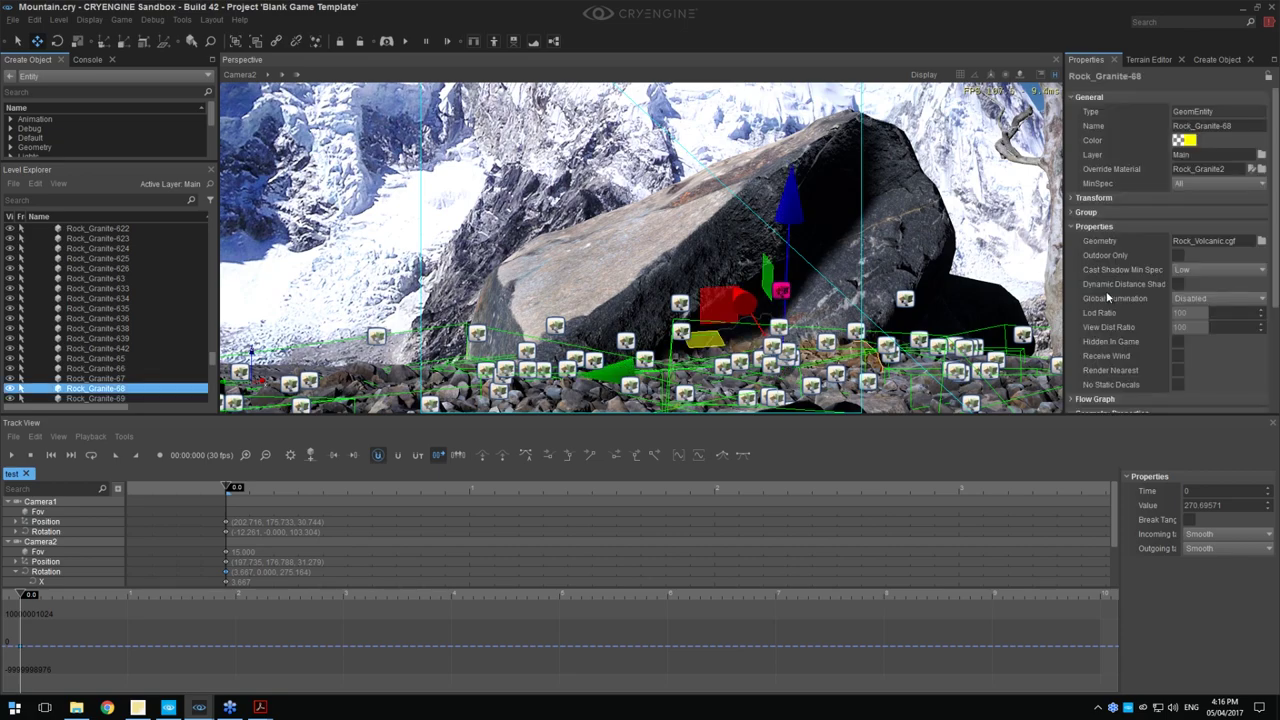
{"action": "scroll", "coordinate": [1114, 299], "scroll_direction": "down", "scroll_amount": 5}
{"action": "scroll", "coordinate": [1116, 302], "scroll_direction": "up", "scroll_amount": 5}
{"action": "scroll", "coordinate": [1112, 311], "scroll_direction": "down", "scroll_amount": 5}
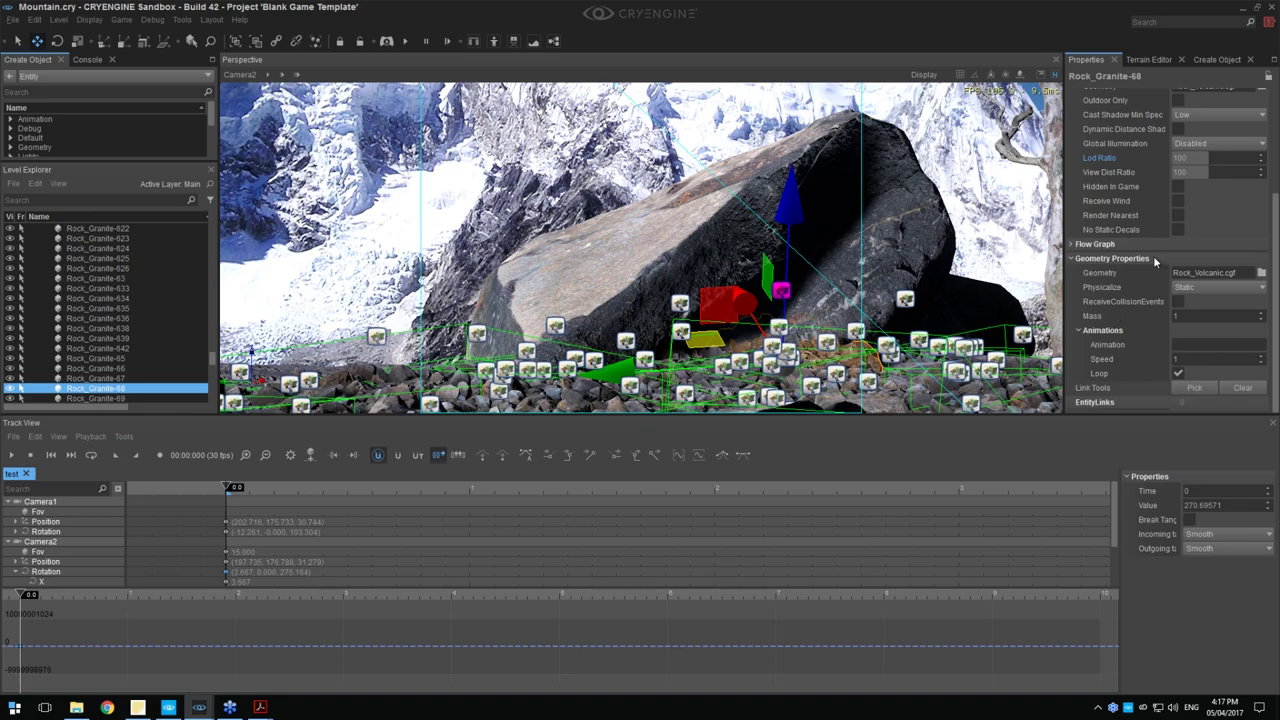
{"action": "key", "text": "Escape"}
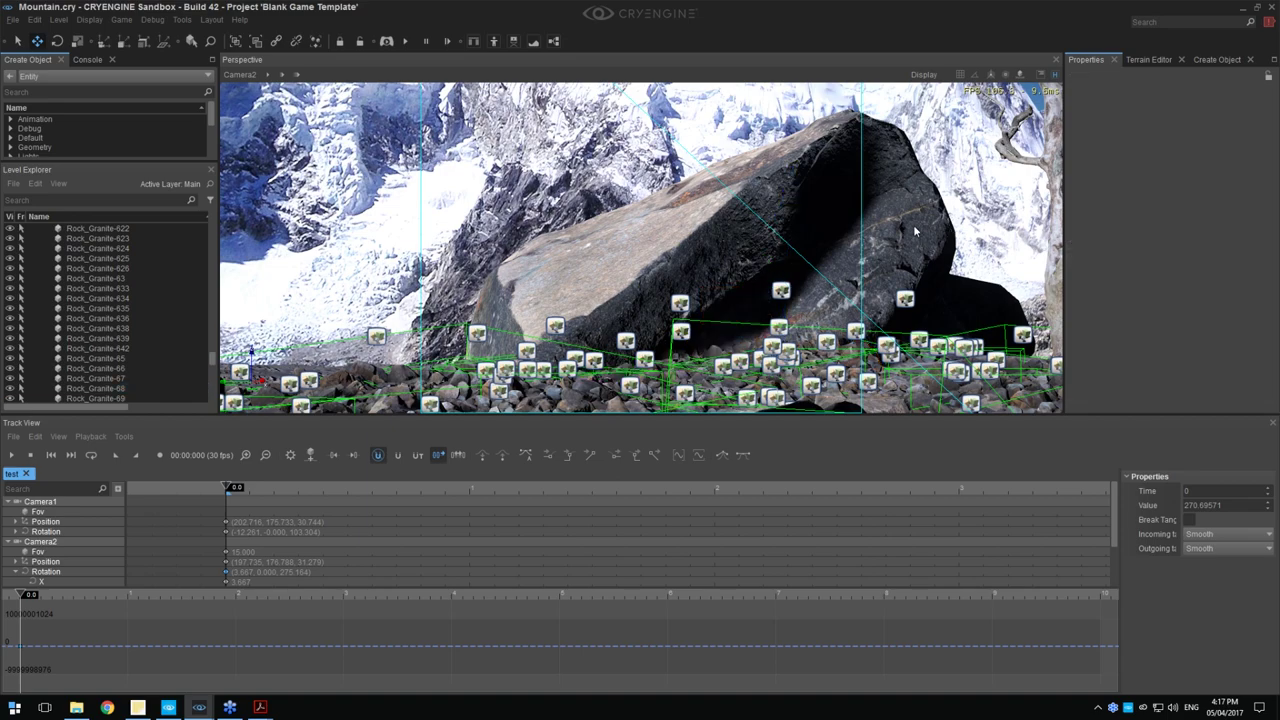
Hide the helpers in the Camera2 view
{"action": "left_click", "coordinate": [1053, 74]}
{"action": "left_click", "coordinate": [1053, 74]}
{"action": "left_click", "coordinate": [1053, 74]}
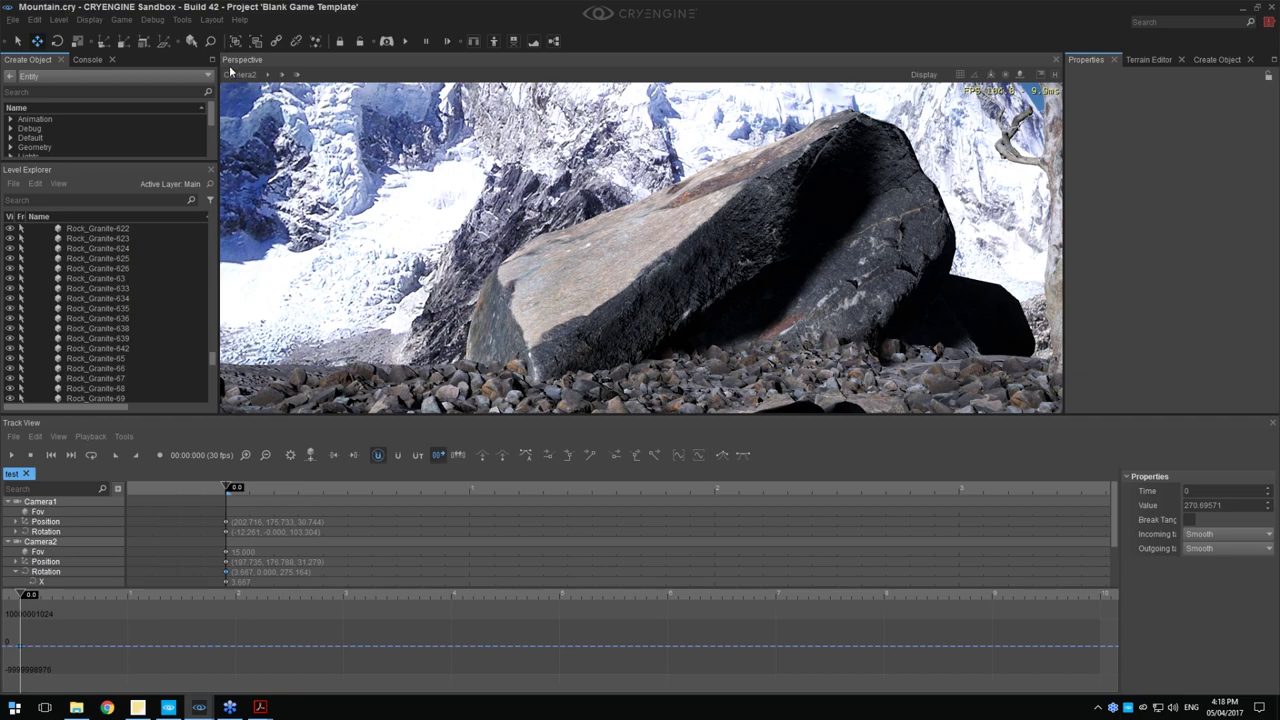
Add a Depth of Field track to Camera2 in the test sequence and expand its sub-tracks in an enlarged track list
{"action": "right_click", "coordinate": [76, 541]}
{"action": "mouse_move", "coordinate": [99, 600]}
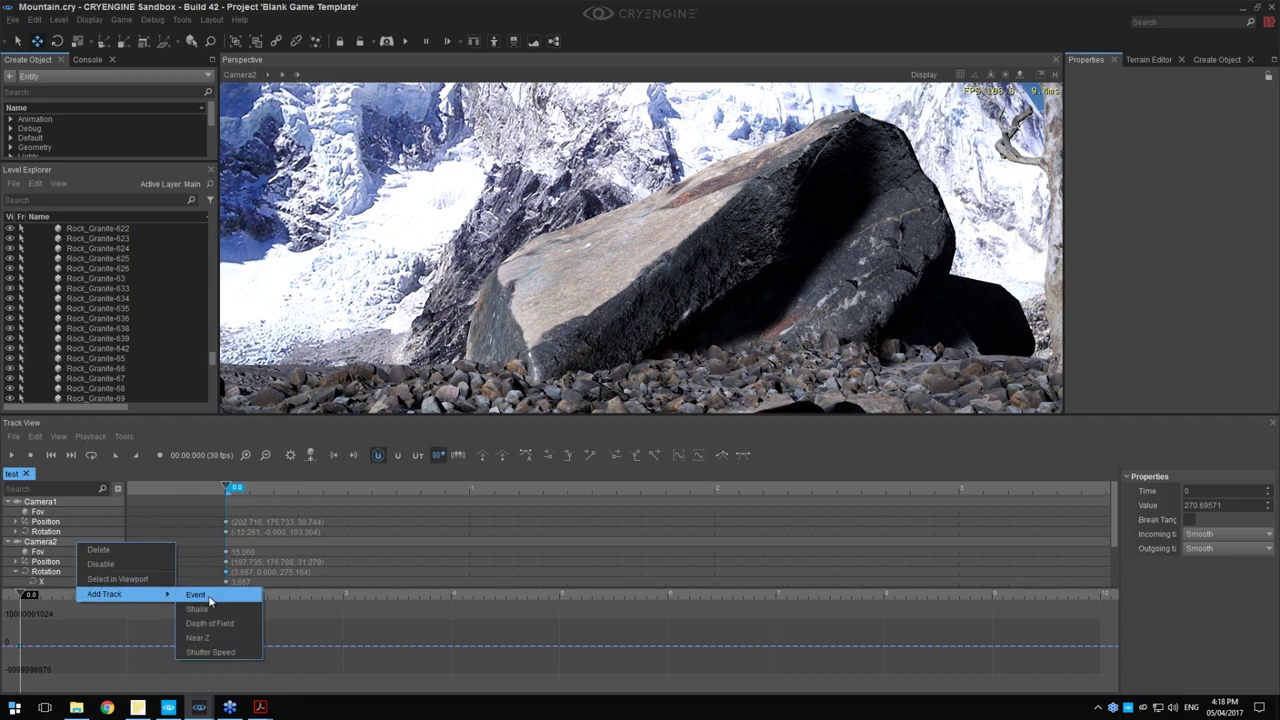
{"action": "left_click", "coordinate": [205, 623]}
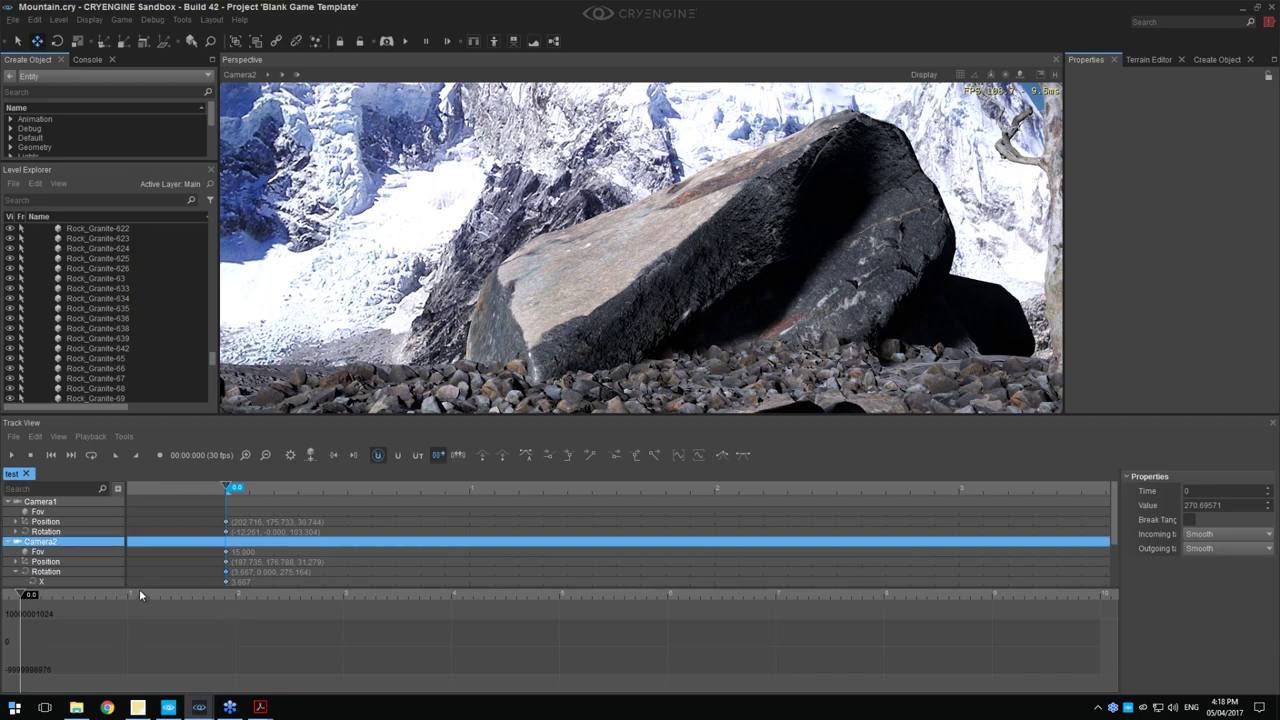
{"action": "left_click_drag", "start_coordinate": [141, 587], "coordinate": [142, 642]}
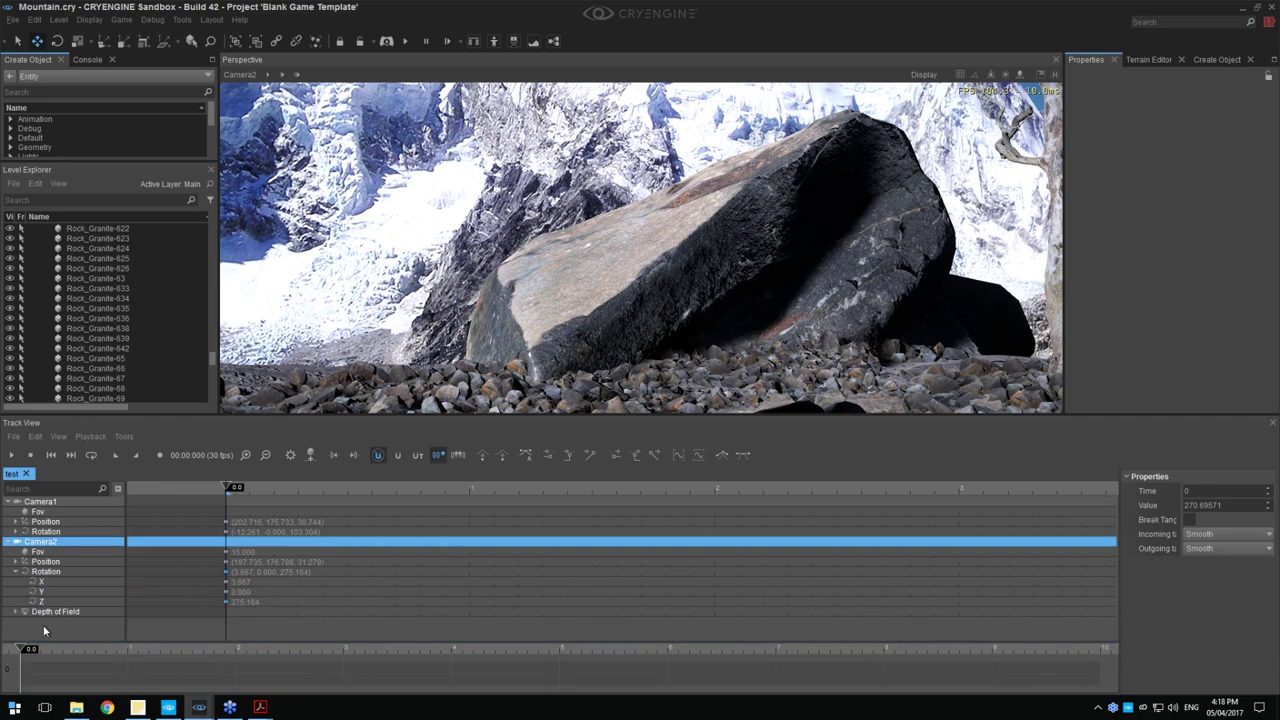
{"action": "left_click", "coordinate": [16, 612]}
{"action": "middle_click_drag", "start_coordinate": [147, 545], "coordinate": [168, 537]}
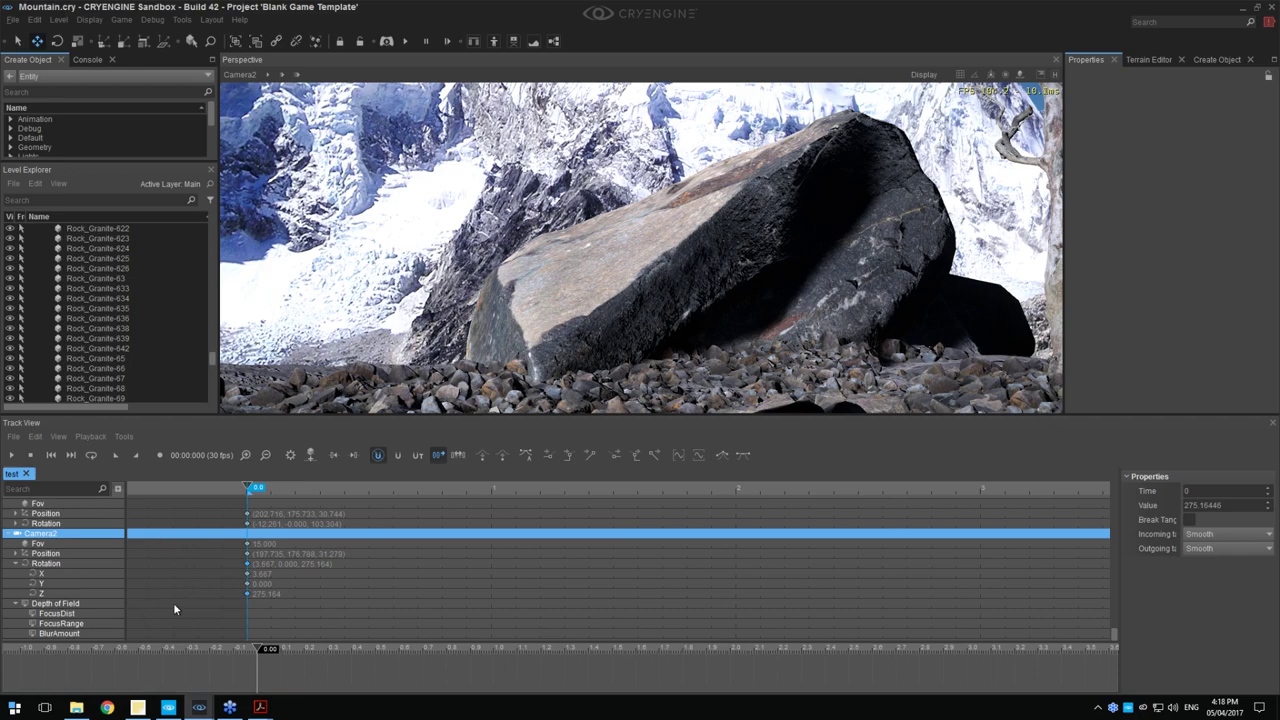
Add a Depth of Field key at the start of Camera2's track and set its BlurAmount to 1
{"action": "double_click", "coordinate": [246, 603]}
{"action": "left_click", "coordinate": [250, 630]}
{"action": "left_click", "coordinate": [249, 634]}
{"action": "double_click", "coordinate": [1199, 507]}
{"action": "type", "text": "1"}
{"action": "key", "text": "Return"}
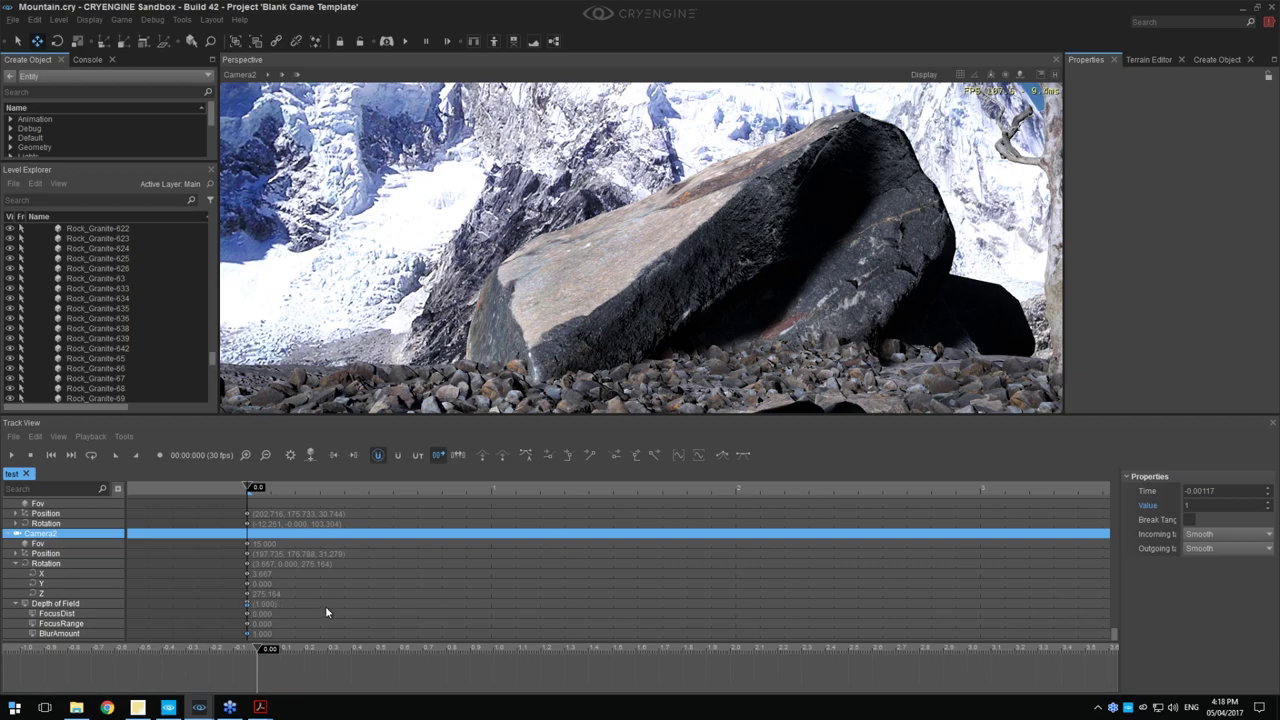
Set the FocusRange key at the start of Camera2's Depth of Field track to 5
{"action": "left_click", "coordinate": [247, 624]}
{"action": "double_click", "coordinate": [1214, 505]}
{"action": "type", "text": "5"}
{"action": "key", "text": "Return"}
Examine Camera2's FocusDist, FocusRange and BlurAmount keys and their effect in a slightly enlarged viewport
{"action": "left_click", "coordinate": [248, 623]}
{"action": "left_click", "coordinate": [249, 634]}
{"action": "left_click", "coordinate": [246, 624]}
{"action": "left_click", "coordinate": [252, 627]}
{"action": "left_click", "coordinate": [248, 625]}
{"action": "left_click_drag", "start_coordinate": [539, 416], "coordinate": [540, 427]}
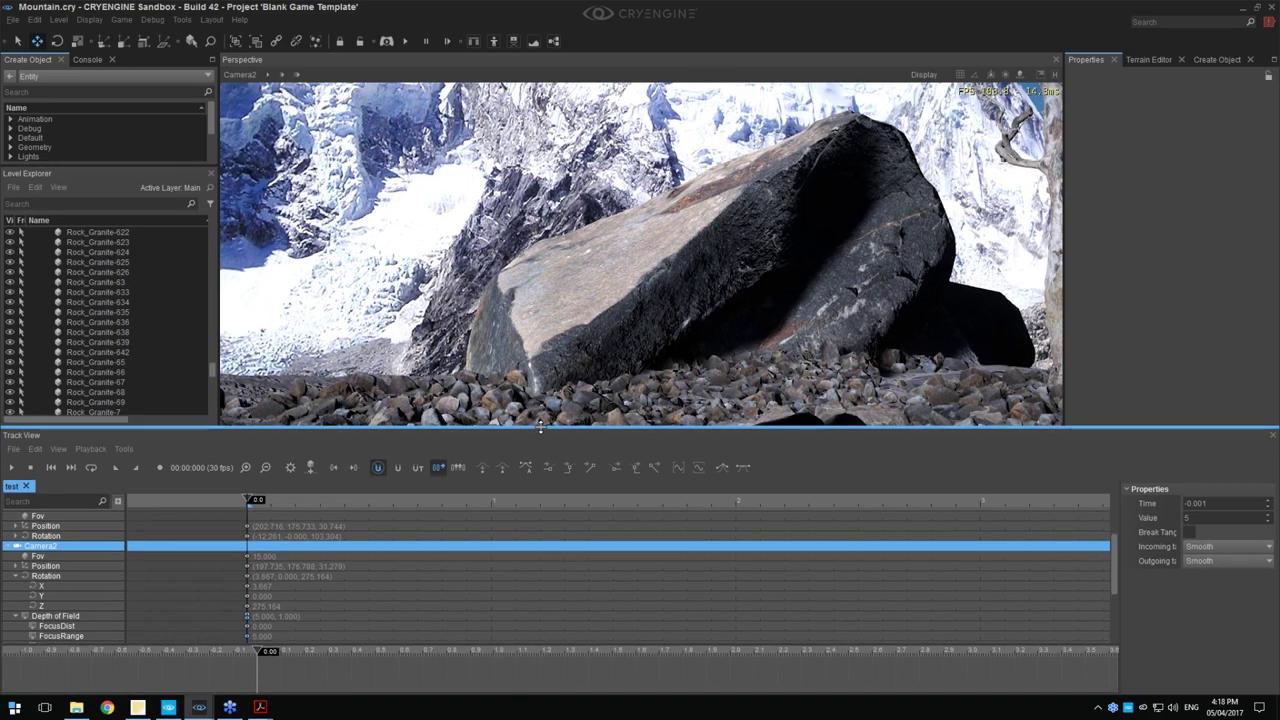
{"action": "left_click", "coordinate": [254, 634]}
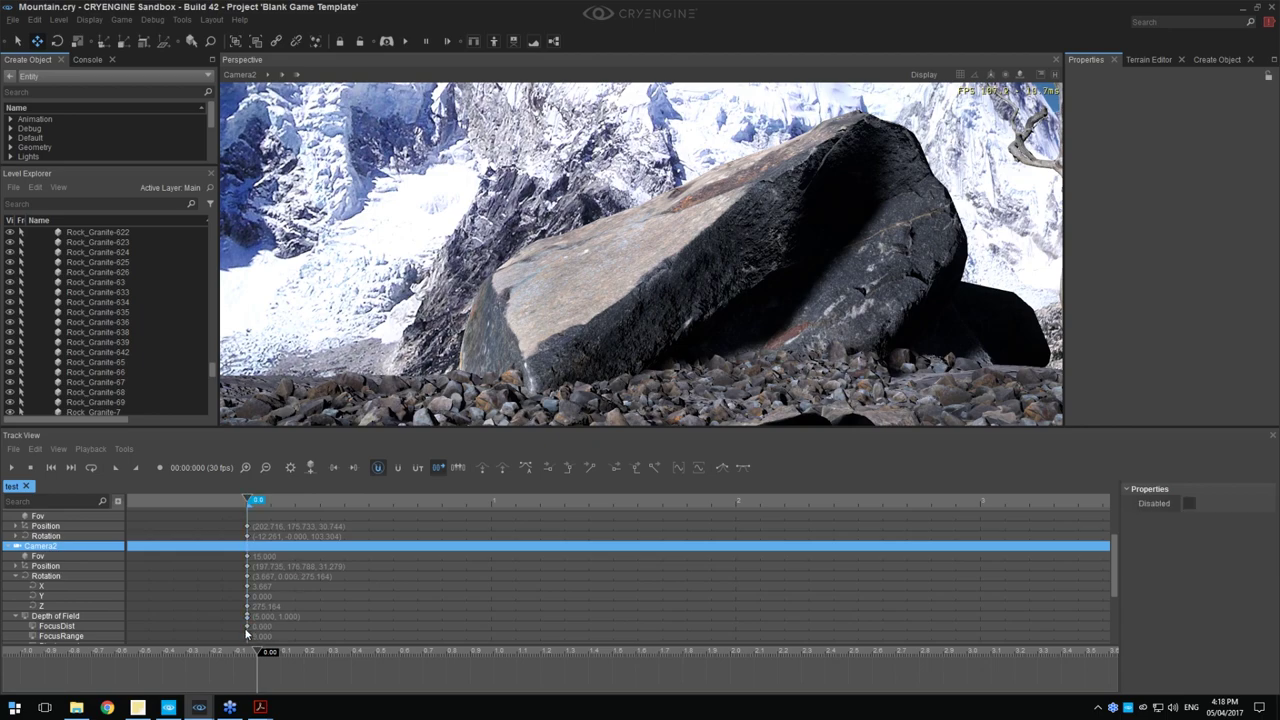
{"action": "left_click", "coordinate": [247, 626]}
{"action": "left_click", "coordinate": [271, 626]}
{"action": "left_click", "coordinate": [248, 627]}
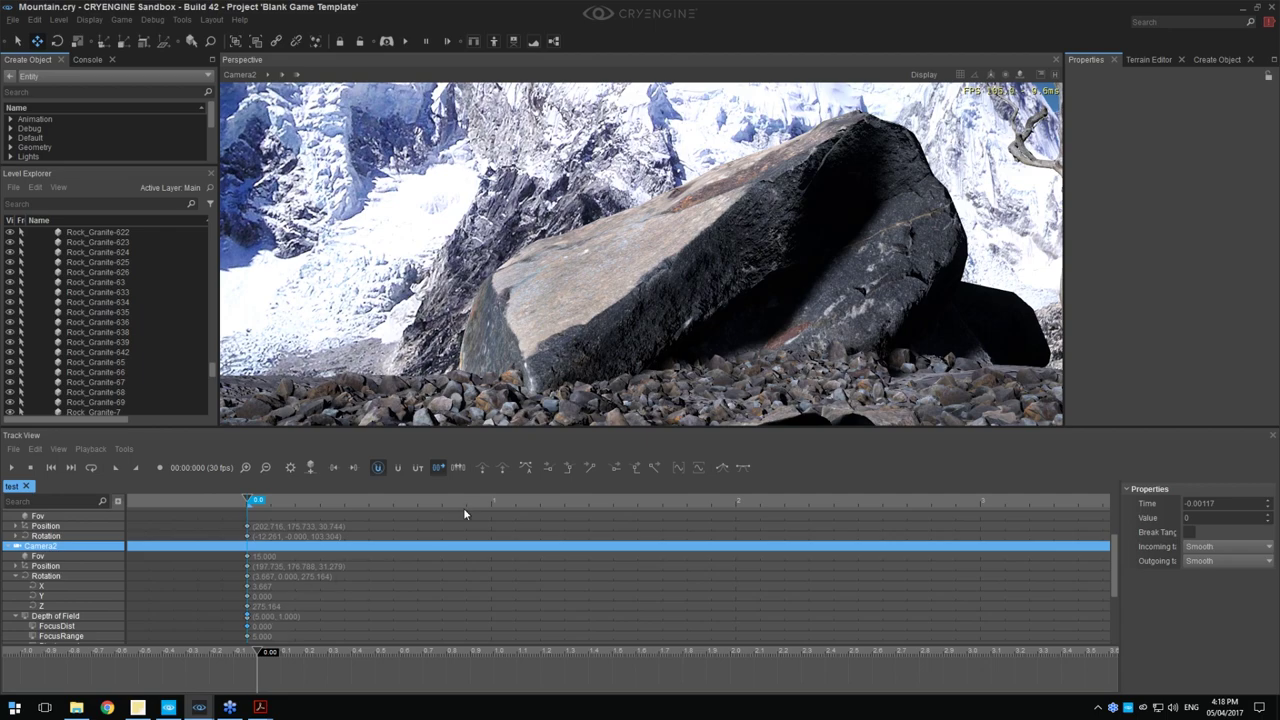
{"action": "left_click", "coordinate": [276, 594]}
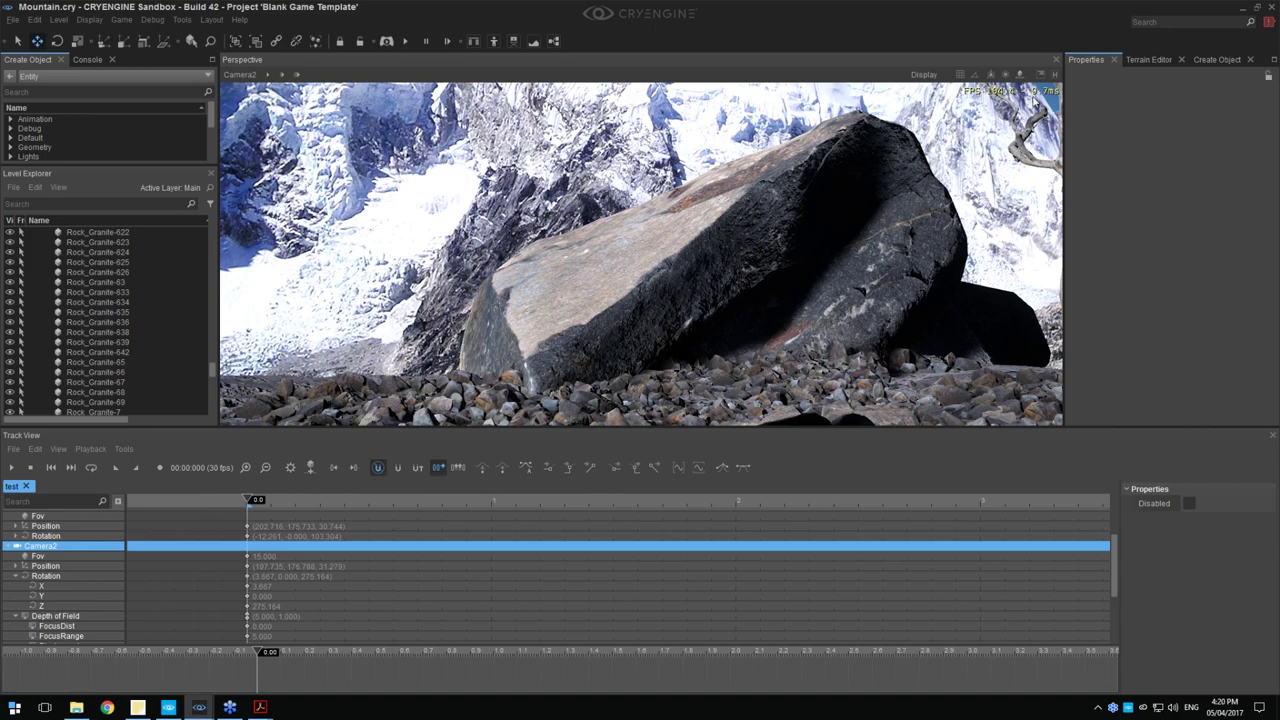
{"action": "left_click", "coordinate": [1054, 76]}
{"action": "left_click", "coordinate": [1054, 76]}
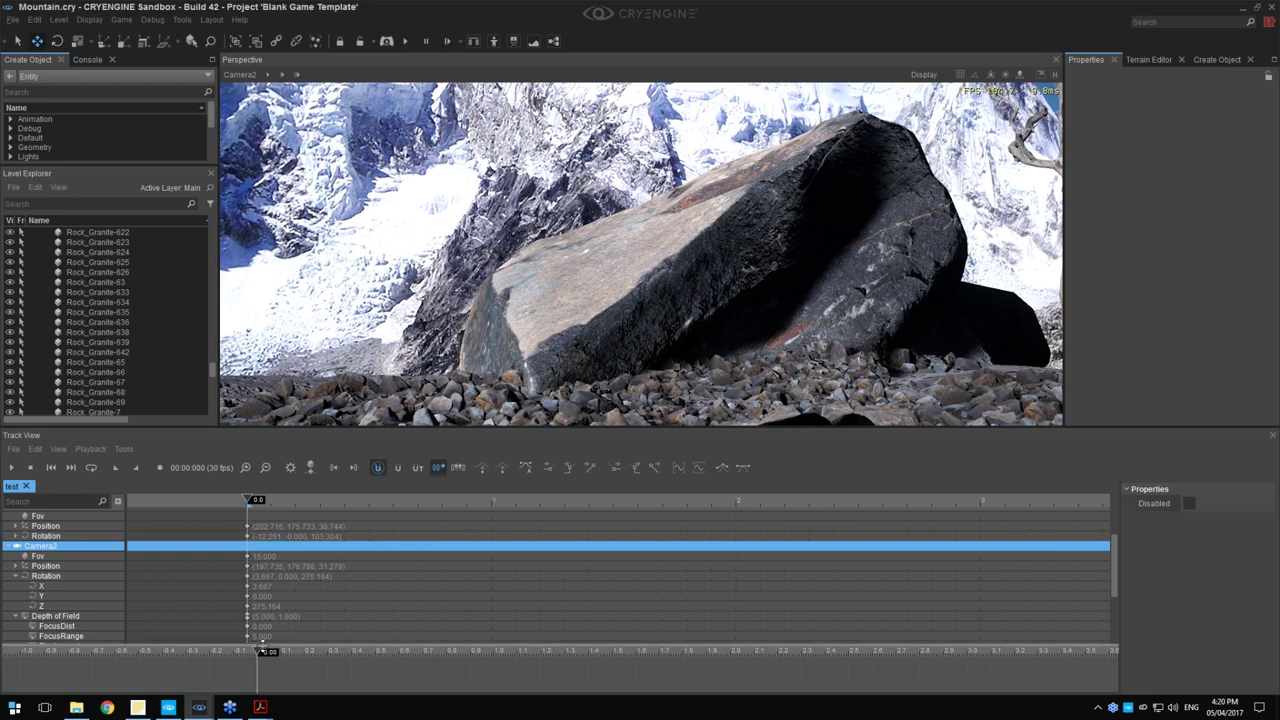
Add a Director node to the test sequence and move Camera2 with its tracks under it
{"action": "scroll", "coordinate": [153, 559], "scroll_direction": "down", "scroll_amount": 1}
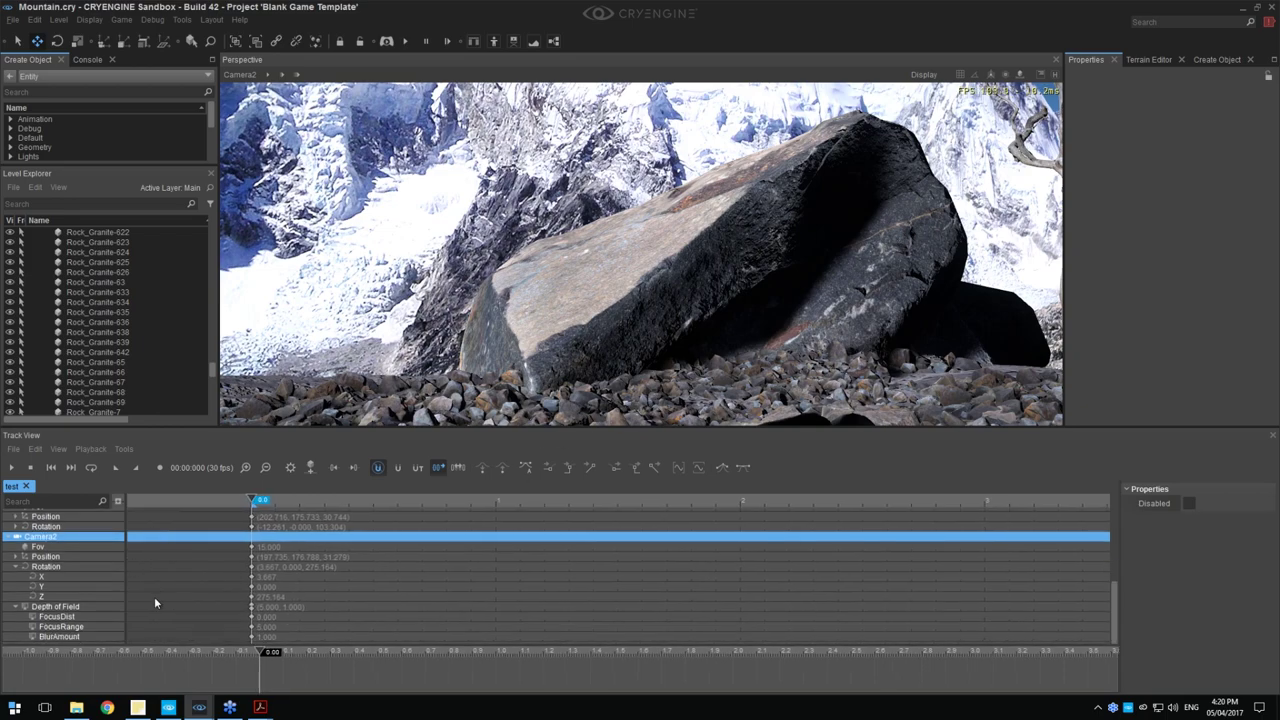
{"action": "scroll", "coordinate": [154, 585], "scroll_direction": "up", "scroll_amount": 2}
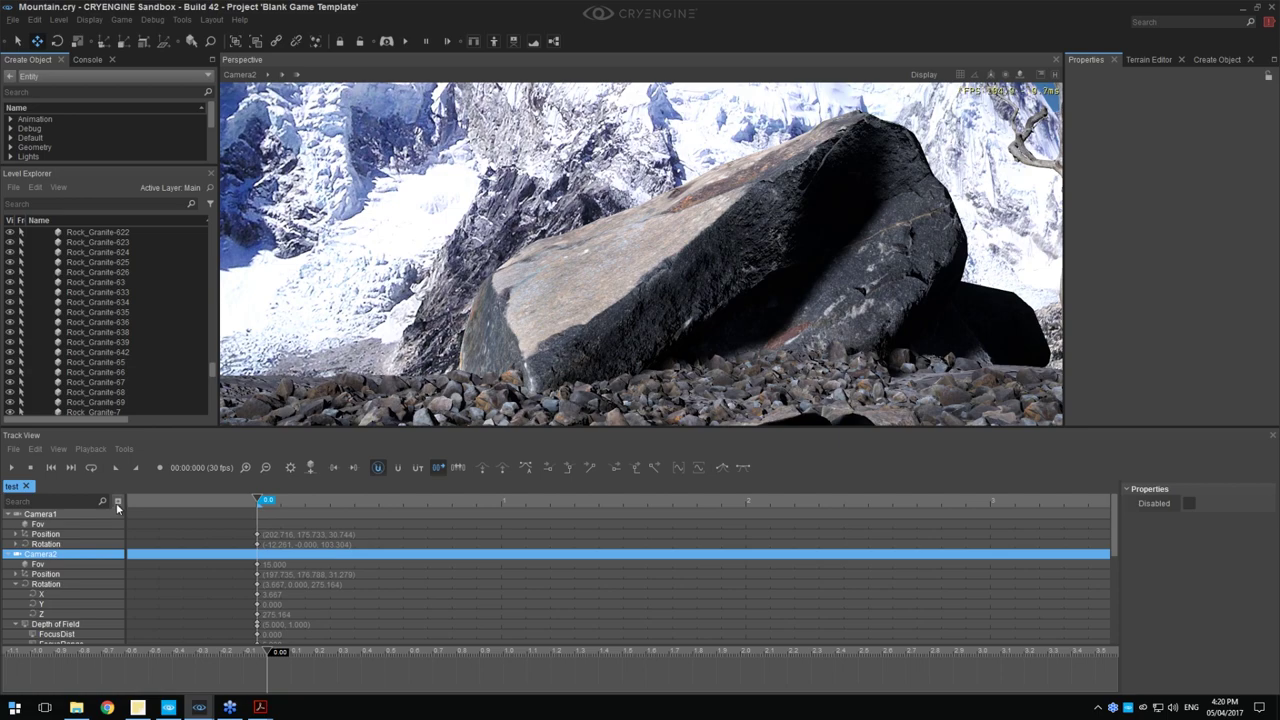
{"action": "left_click", "coordinate": [117, 503]}
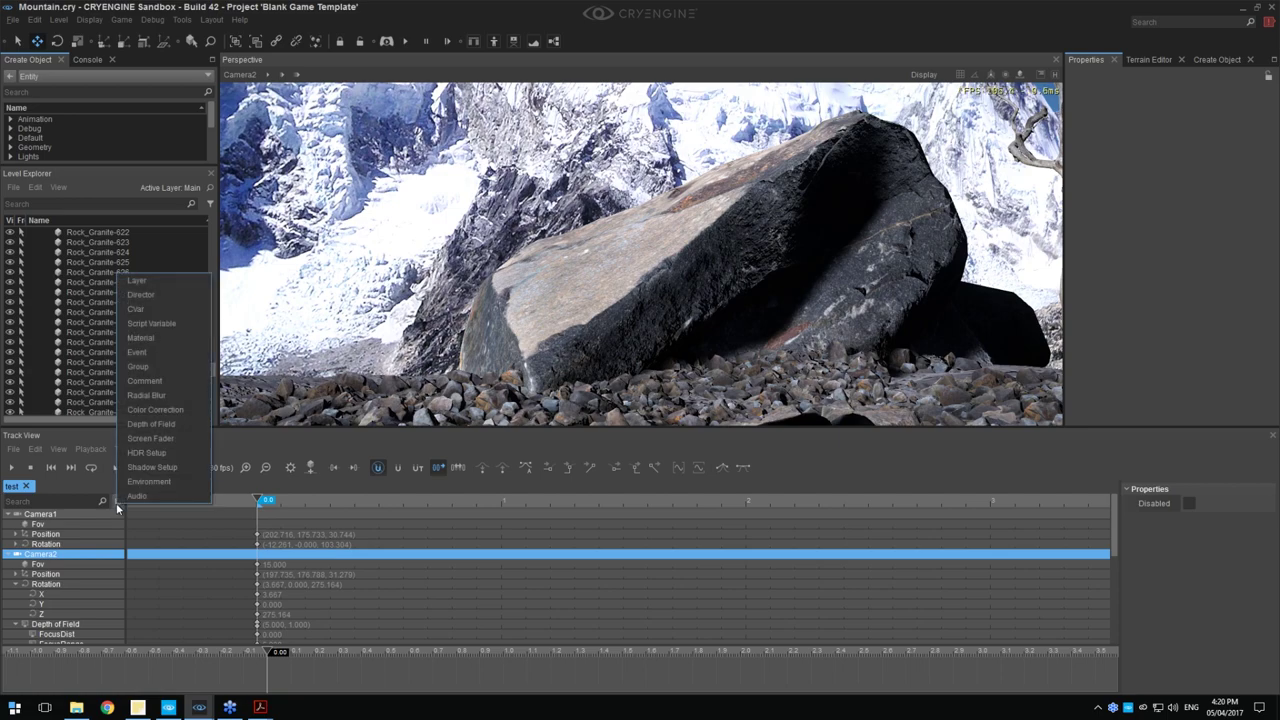
{"action": "left_click", "coordinate": [158, 295]}
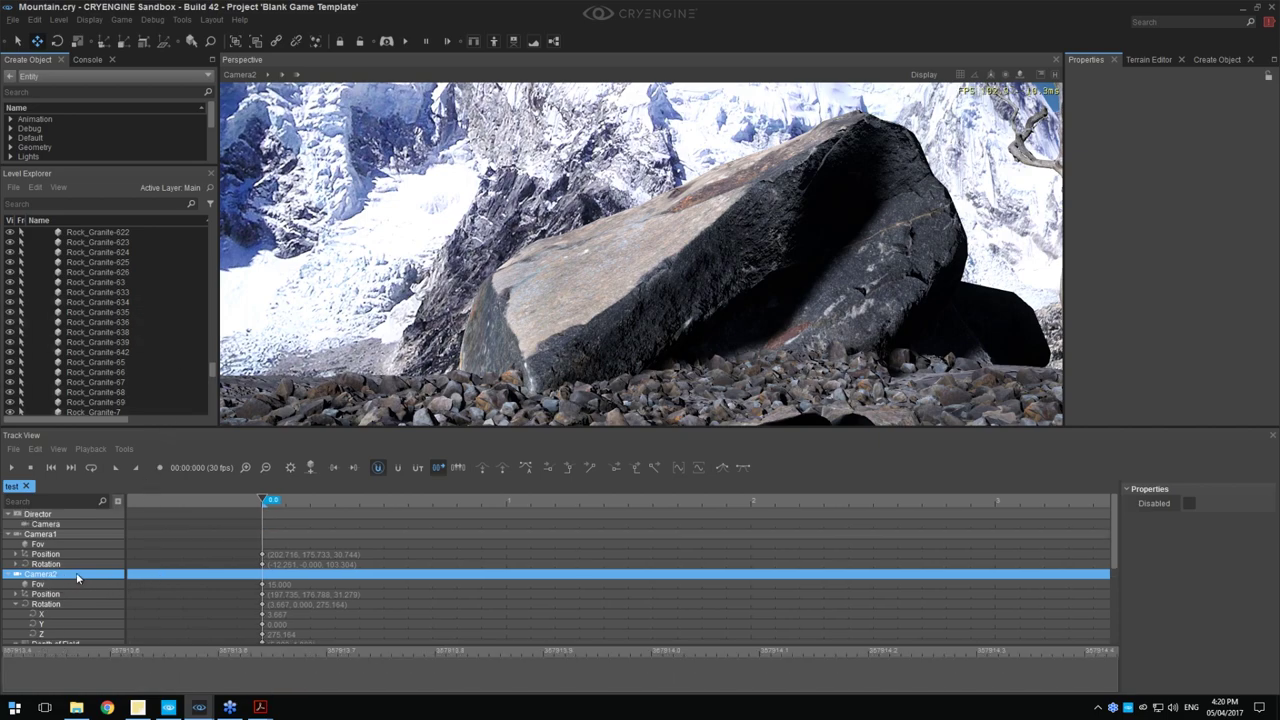
{"action": "left_click_drag", "start_coordinate": [77, 578], "coordinate": [54, 518]}
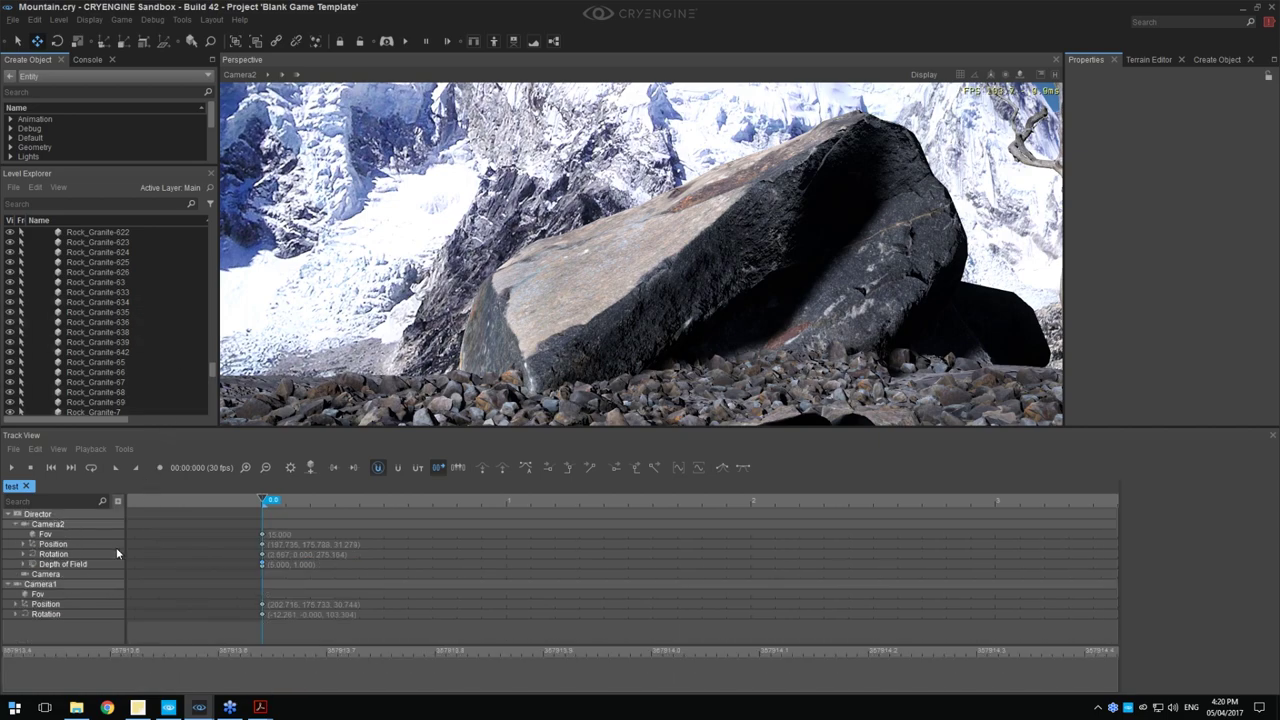
Add a key at the start of the Director's Camera track and assign Camera2 to it
{"action": "left_click", "coordinate": [41, 575]}
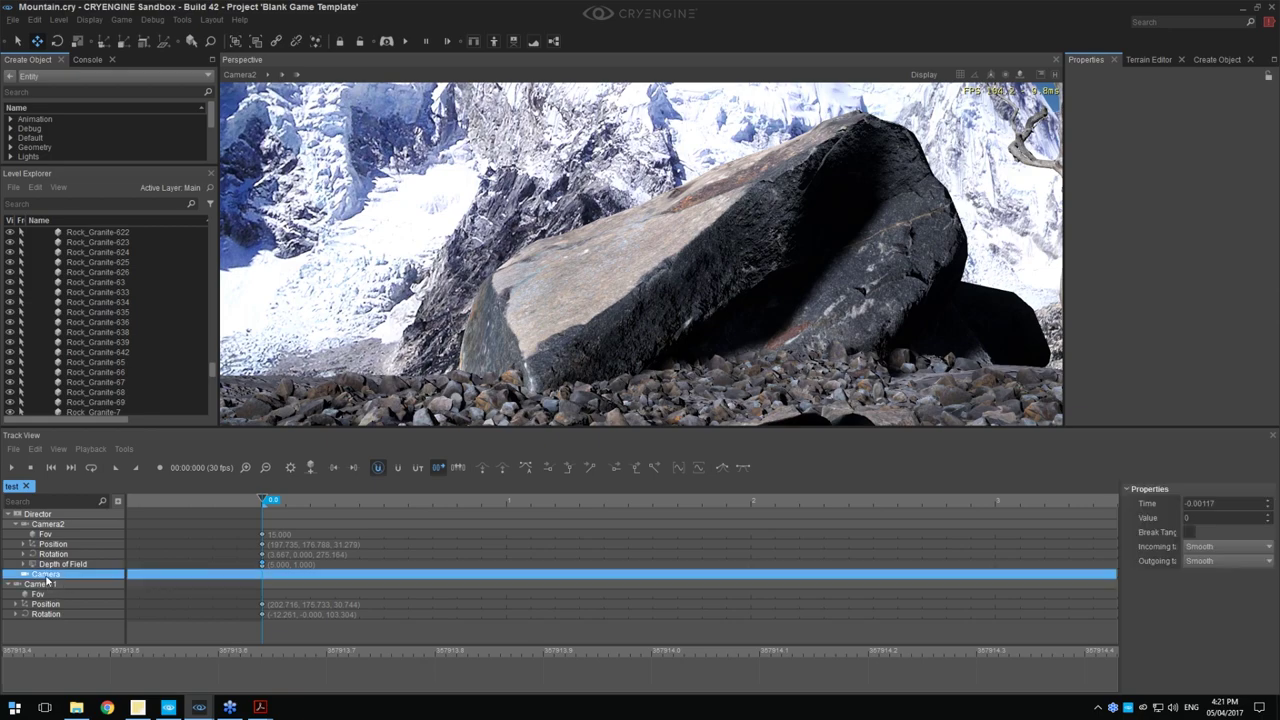
{"action": "double_click", "coordinate": [262, 575]}
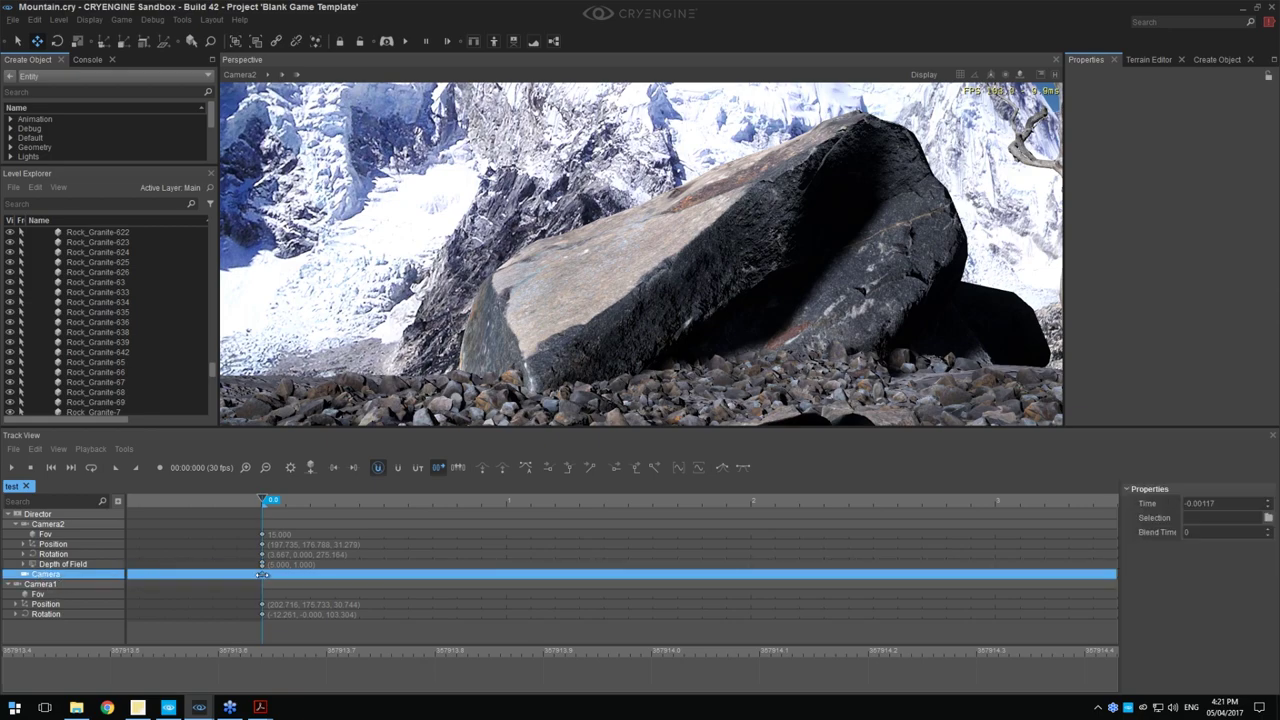
{"action": "left_click", "coordinate": [1247, 520]}
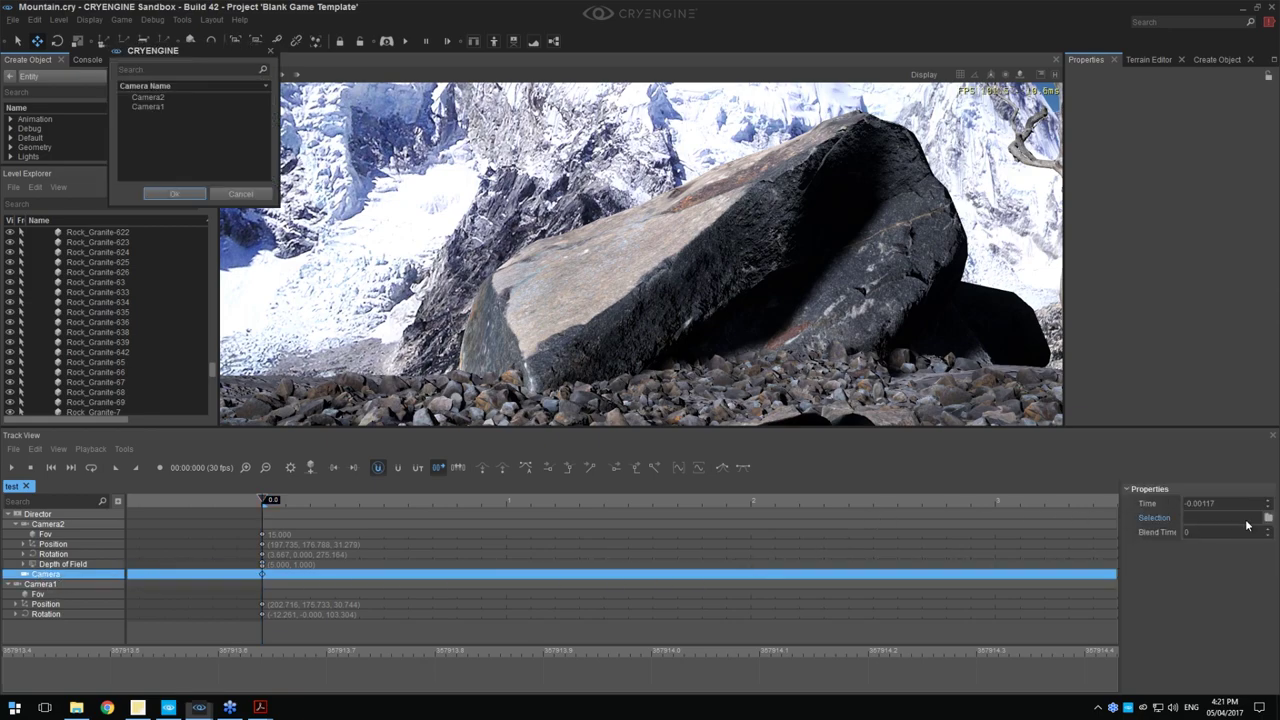
{"action": "left_click", "coordinate": [214, 97]}
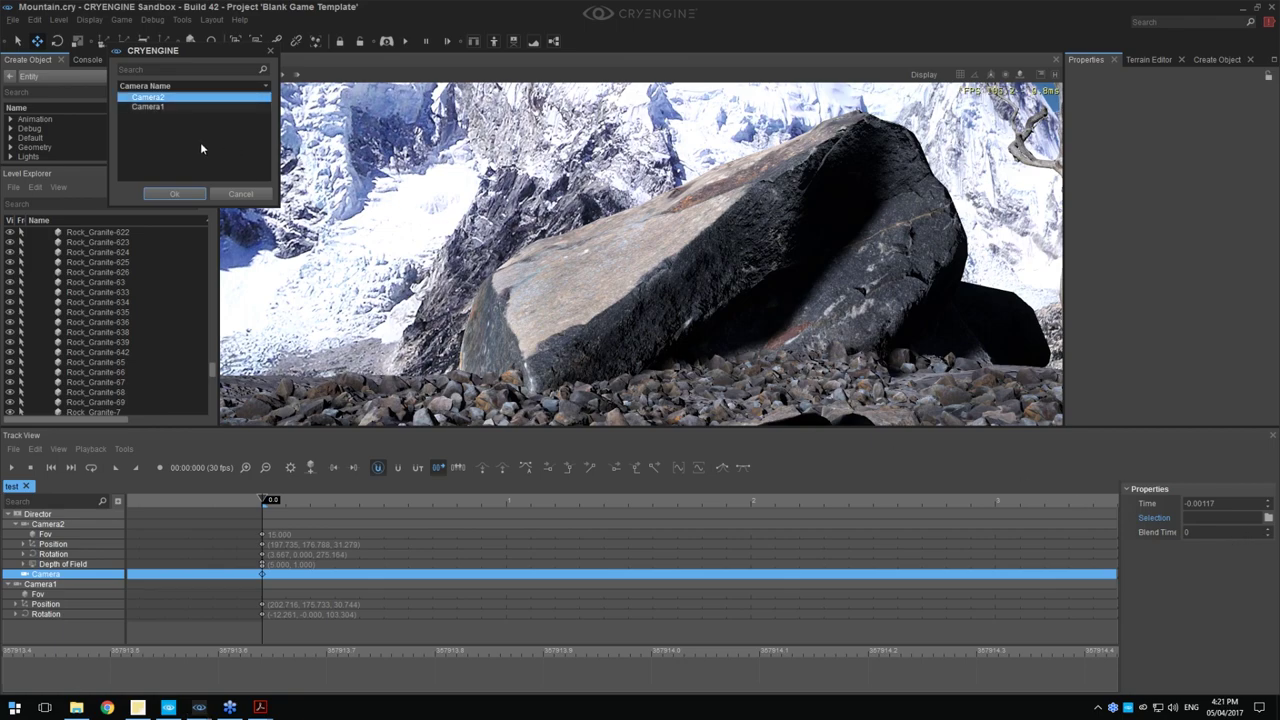
{"action": "left_click", "coordinate": [174, 193]}
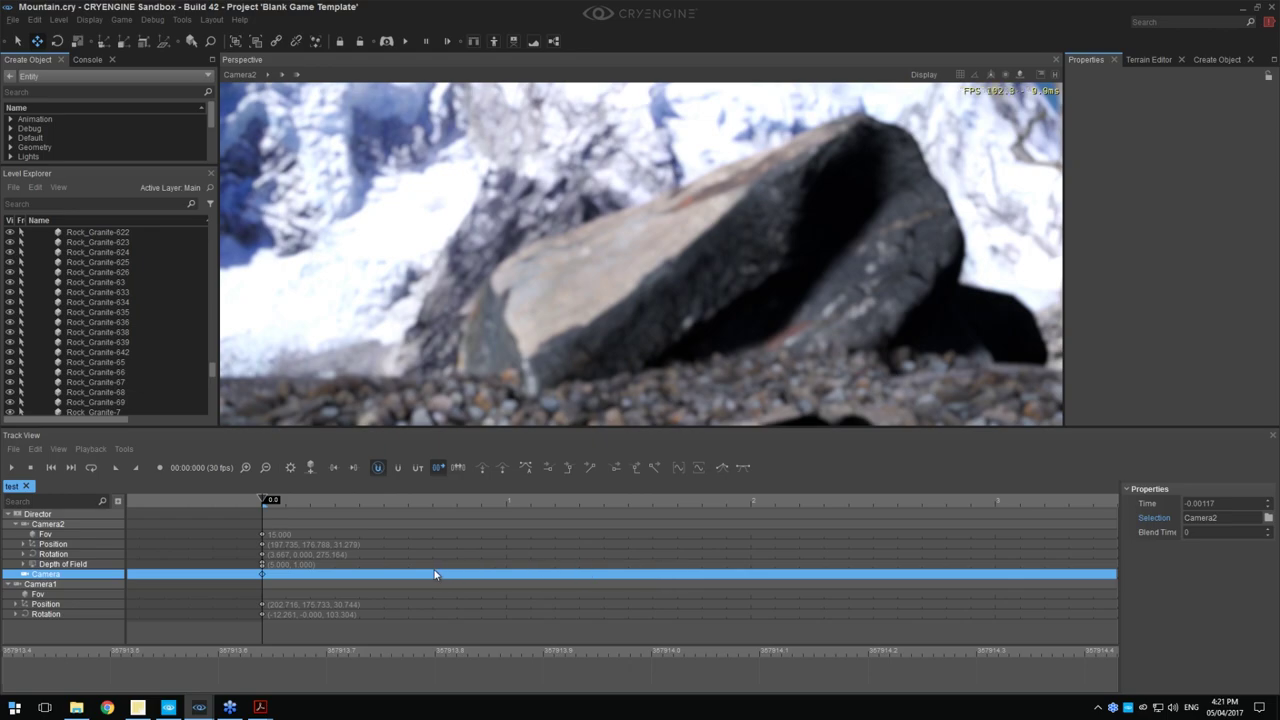
{"action": "left_click", "coordinate": [265, 579]}
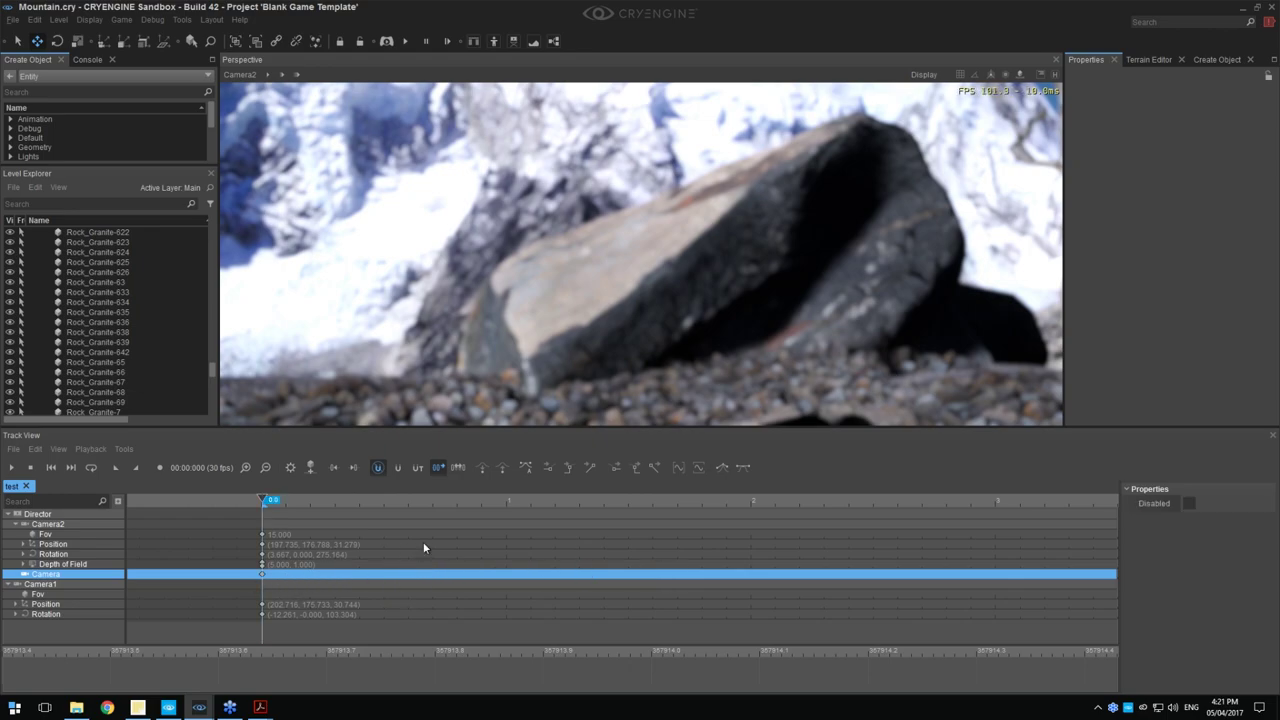
Raise the FocusRange key at the start of Camera2's Depth of Field track through 25, 30 and 50 to a final value of 60
{"action": "left_click", "coordinate": [273, 504]}
{"action": "left_click_drag", "start_coordinate": [302, 505], "coordinate": [250, 505]}
{"action": "left_click", "coordinate": [23, 564]}
{"action": "left_click", "coordinate": [88, 585]}
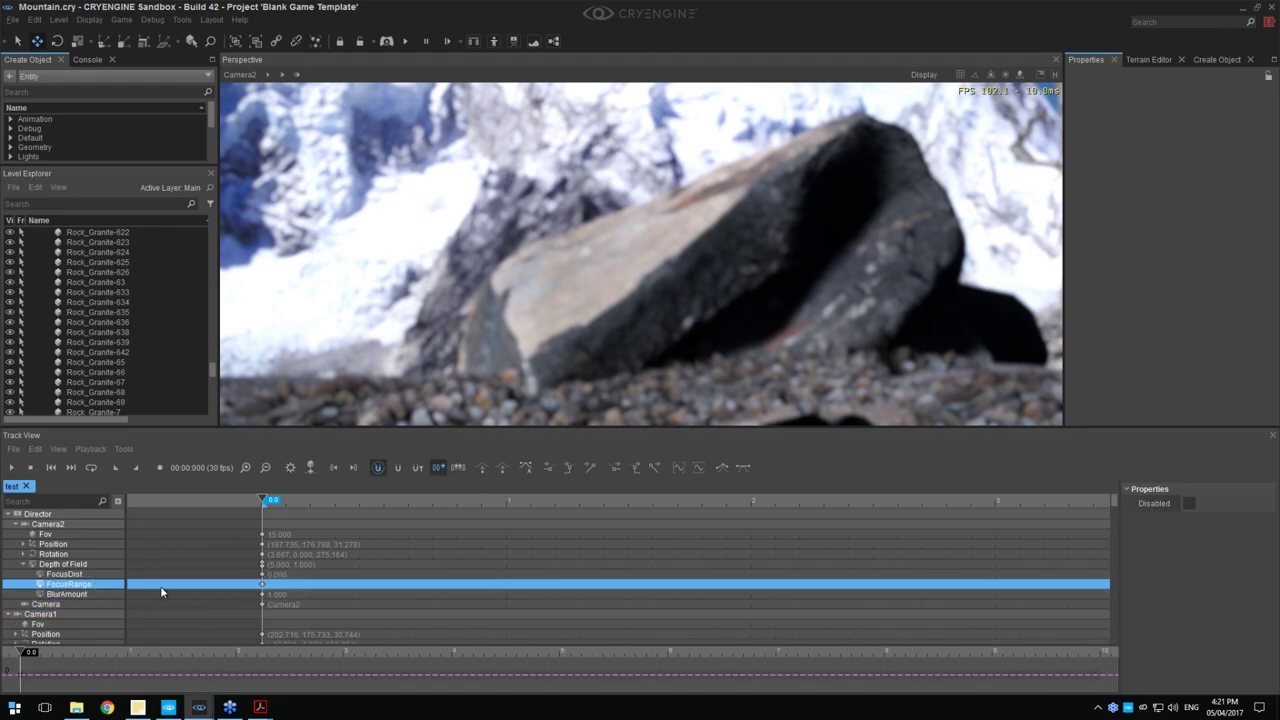
{"action": "left_click", "coordinate": [263, 585]}
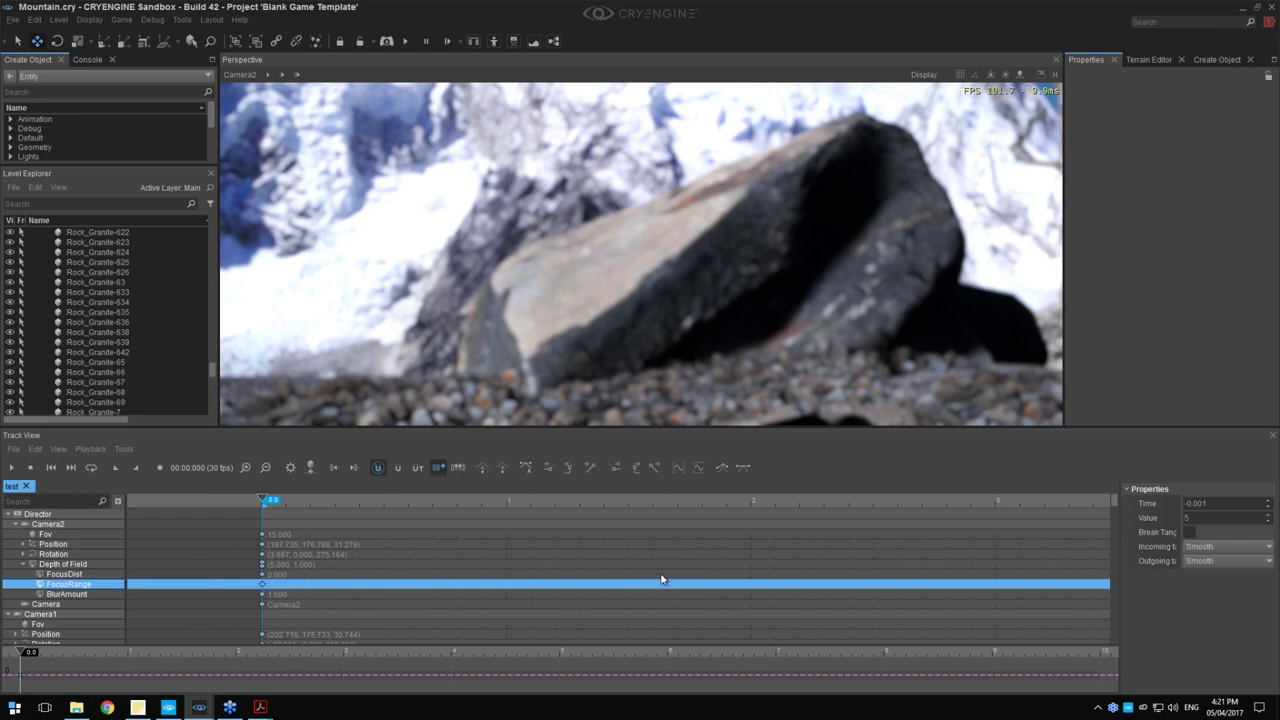
{"action": "left_click", "coordinate": [12, 19]}
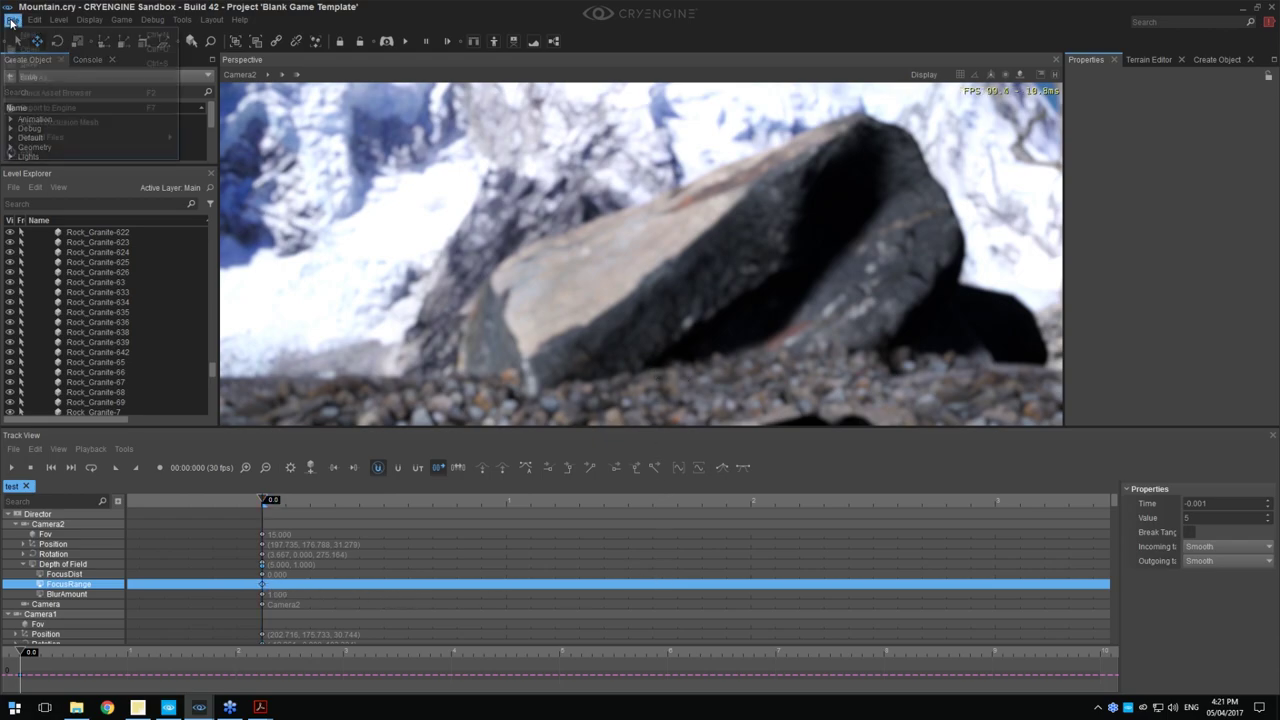
{"action": "key", "text": "Escape"}
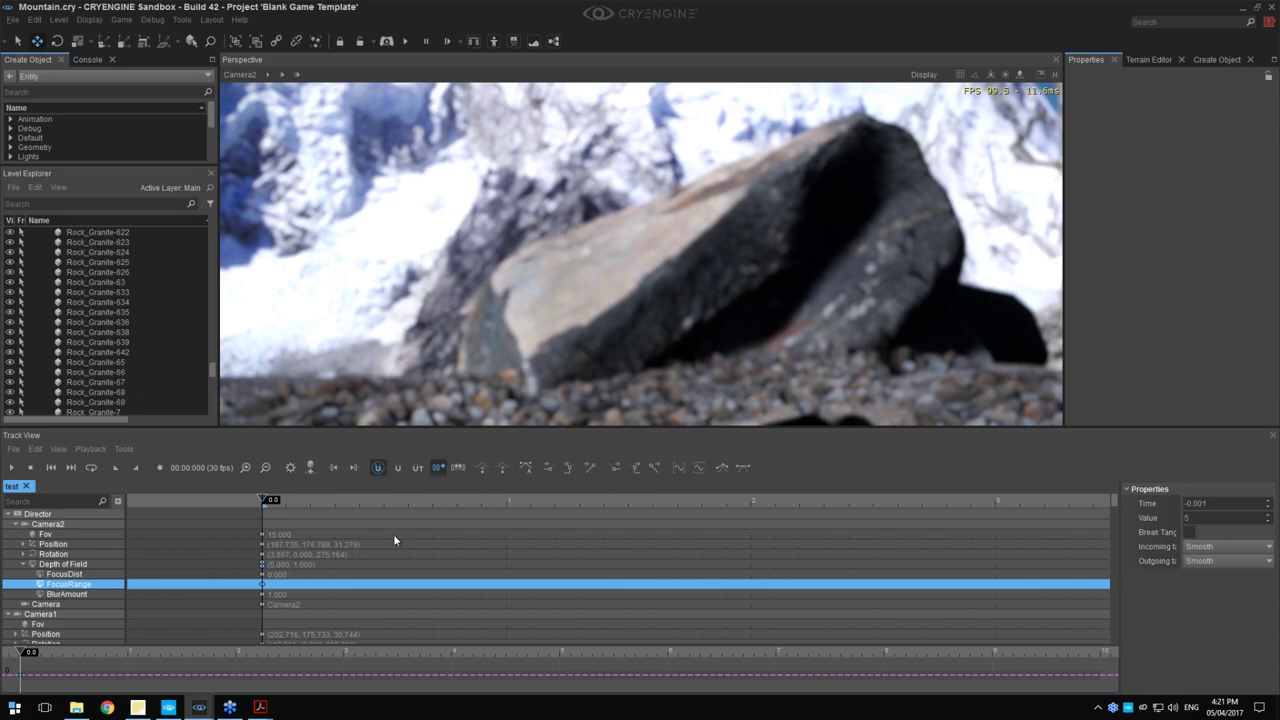
{"action": "left_click", "coordinate": [1193, 519]}
{"action": "type", "text": "15"}
{"action": "left_click", "coordinate": [1193, 519]}
{"action": "type", "text": "25"}
{"action": "key", "text": "Return"}
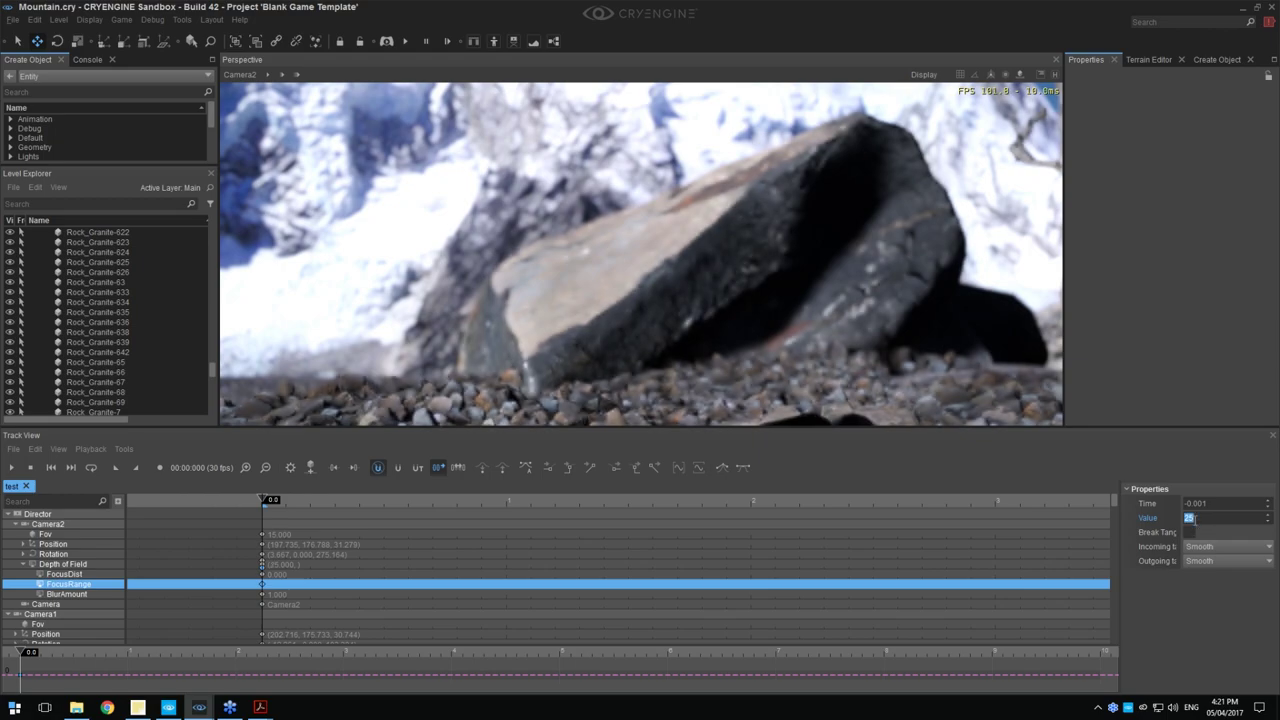
{"action": "type", "text": "30"}
{"action": "key", "text": "Return"}
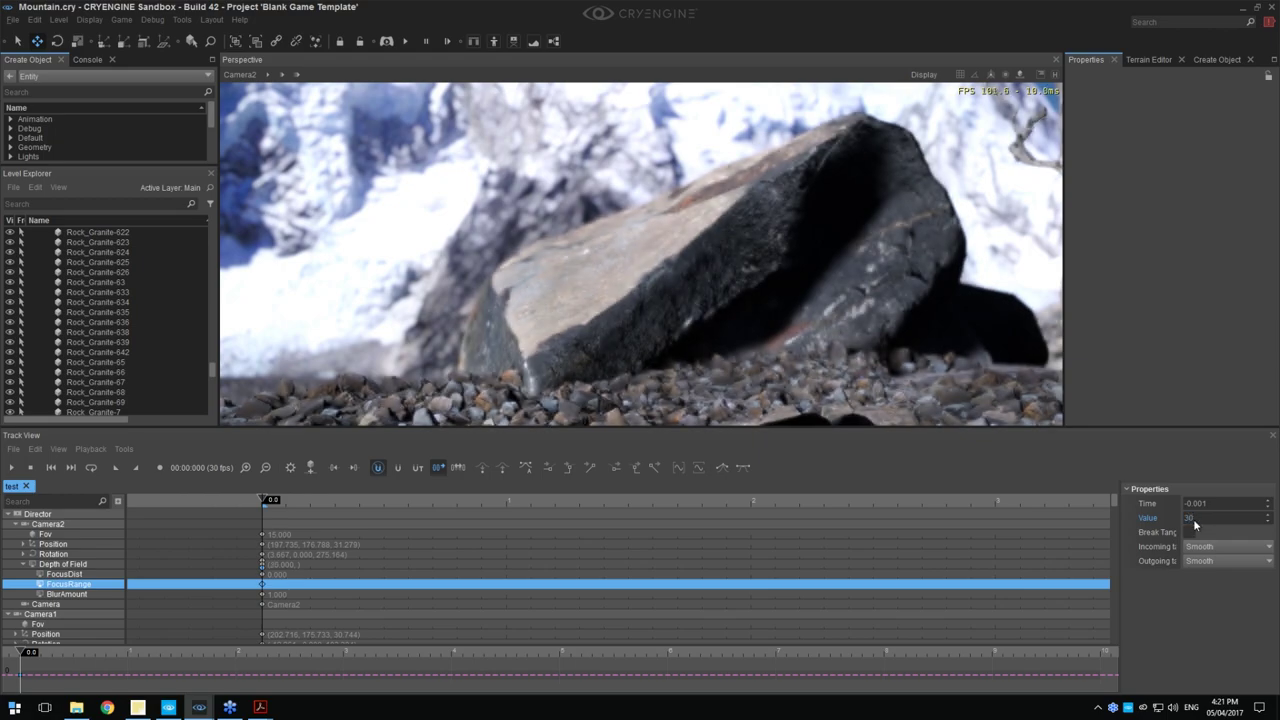
{"action": "type", "text": "50"}
{"action": "key", "text": "Return"}
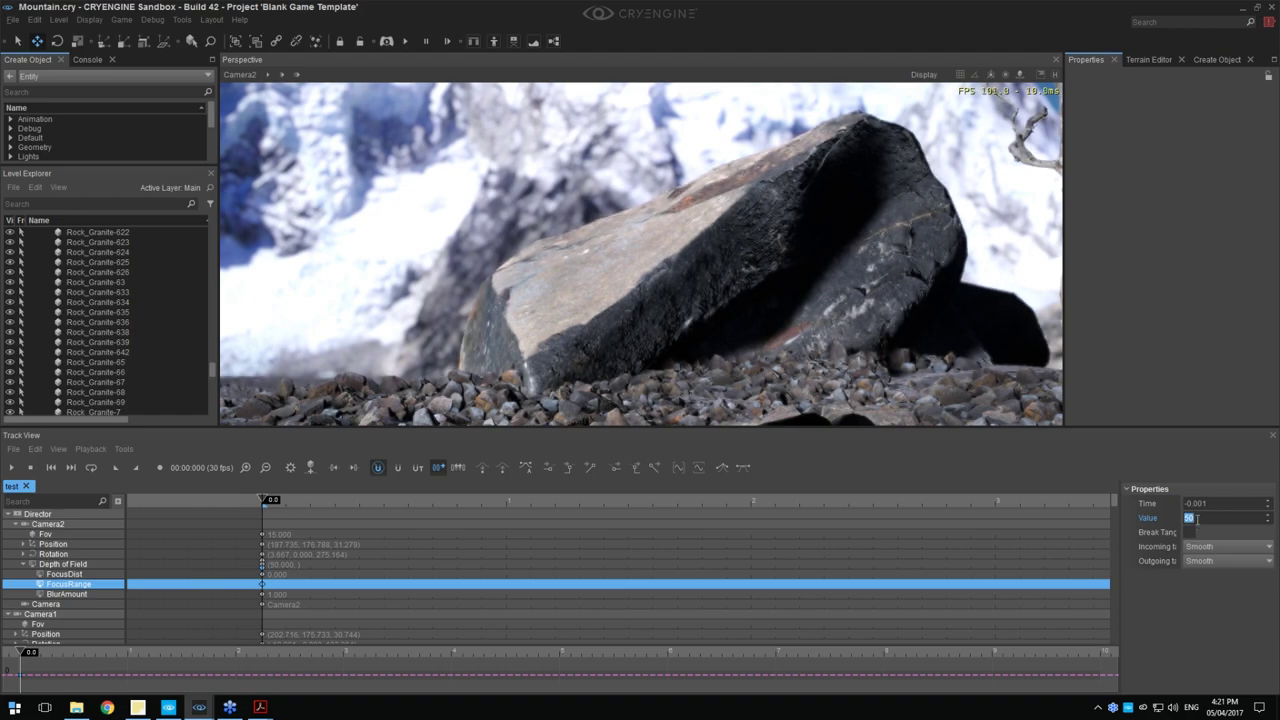
{"action": "type", "text": "60"}
Set Camera2's BlurAmount key to 3 after comparing it with lower values down to 1, and save the level
{"action": "left_click", "coordinate": [261, 601]}
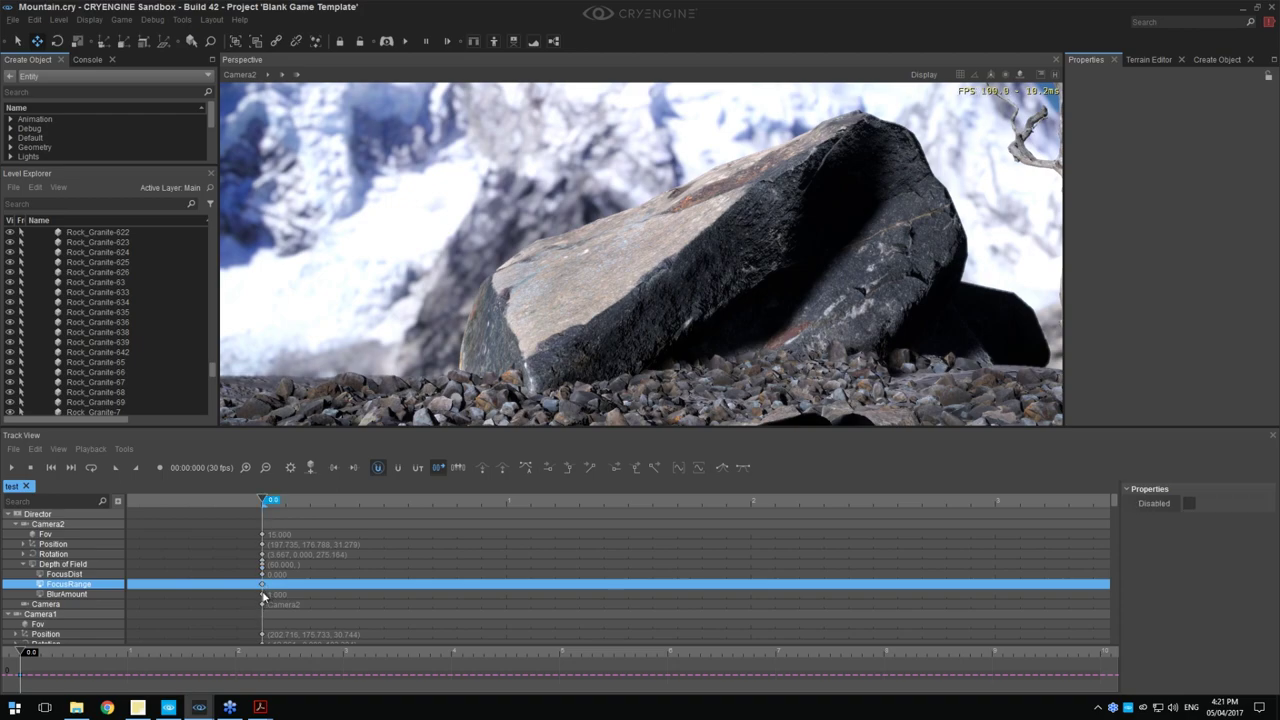
{"action": "left_click", "coordinate": [263, 595]}
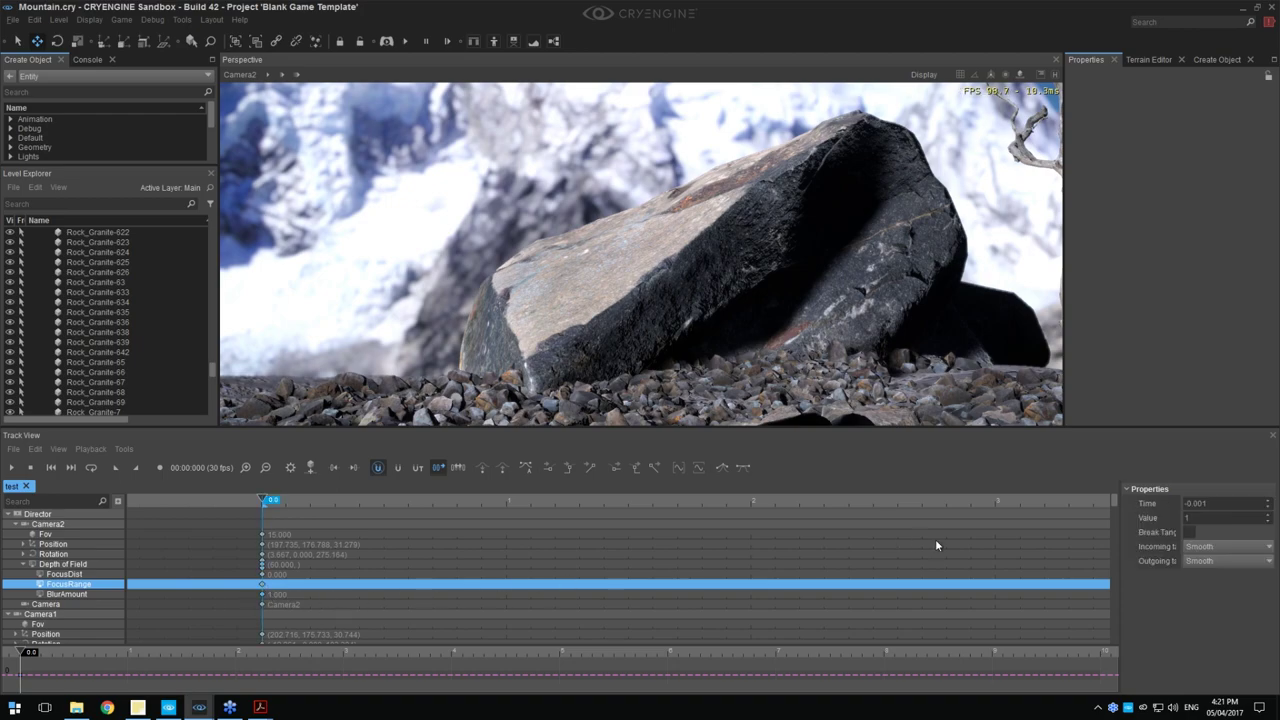
{"action": "left_click", "coordinate": [1201, 519]}
{"action": "type", "text": "3"}
{"action": "key", "text": "Return"}
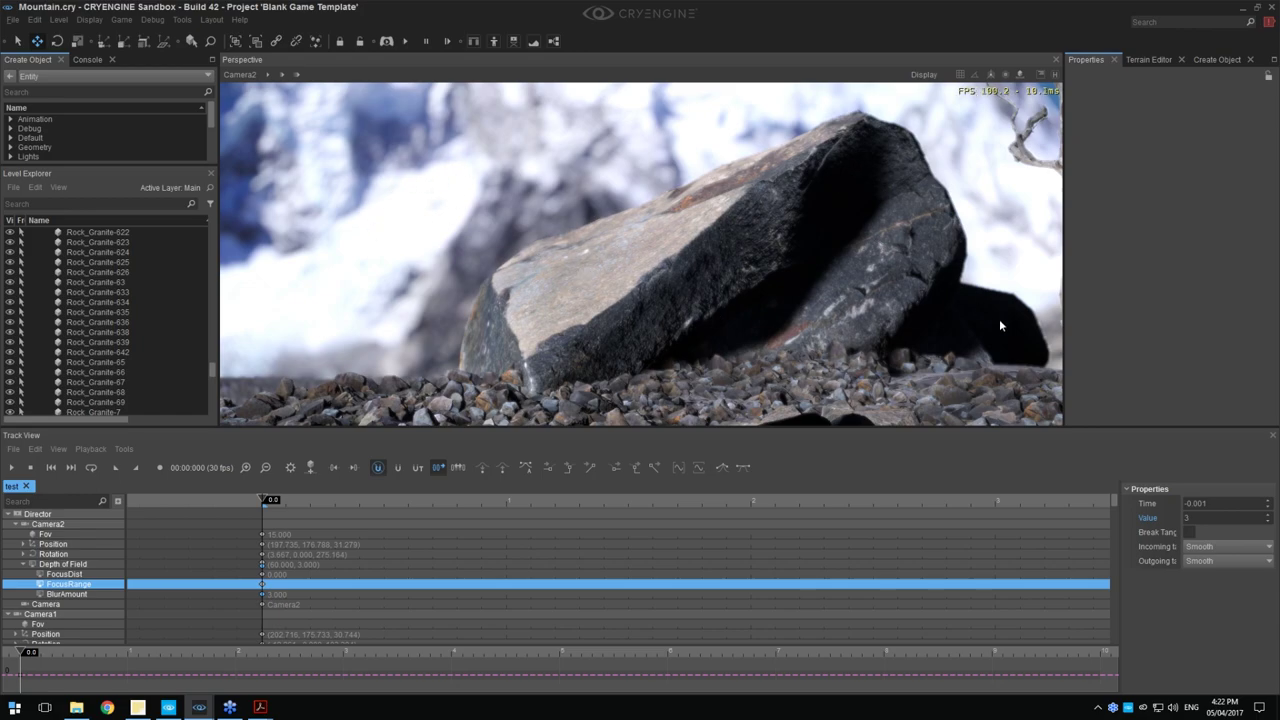
{"action": "double_click", "coordinate": [1205, 518]}
{"action": "type", "text": "2"}
{"action": "type", "text": "1"}
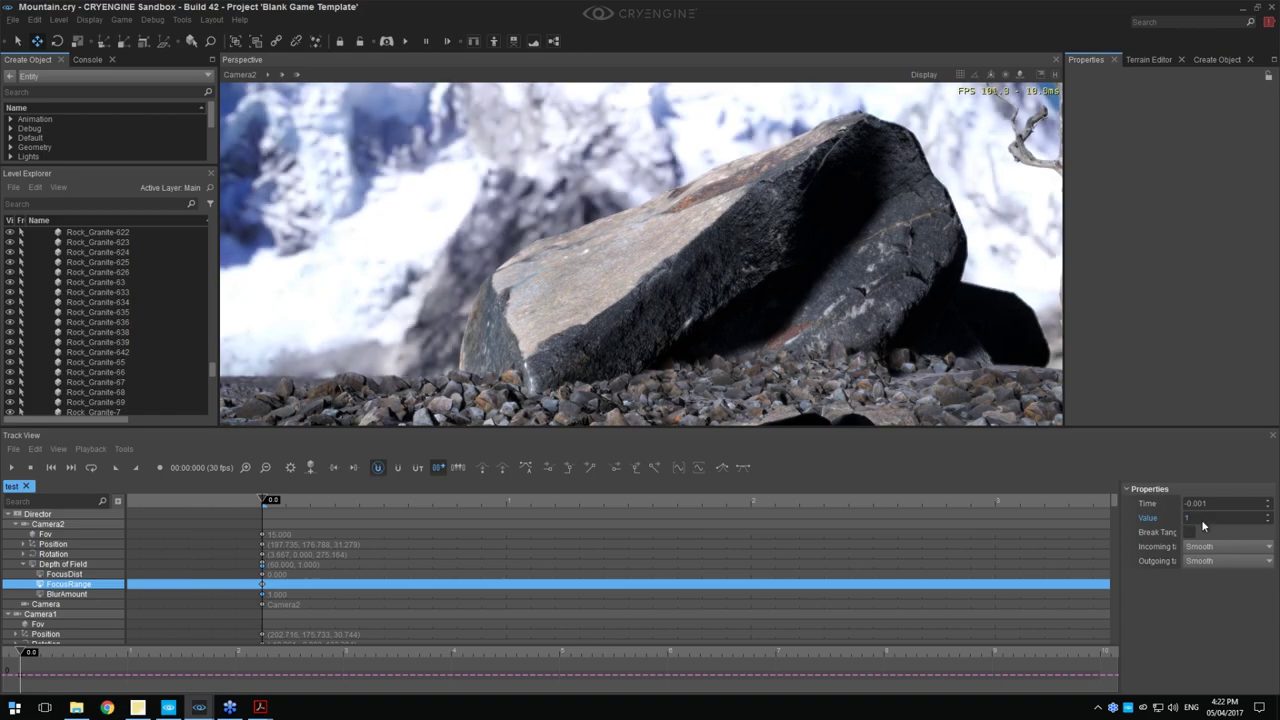
{"action": "type", "text": "3"}
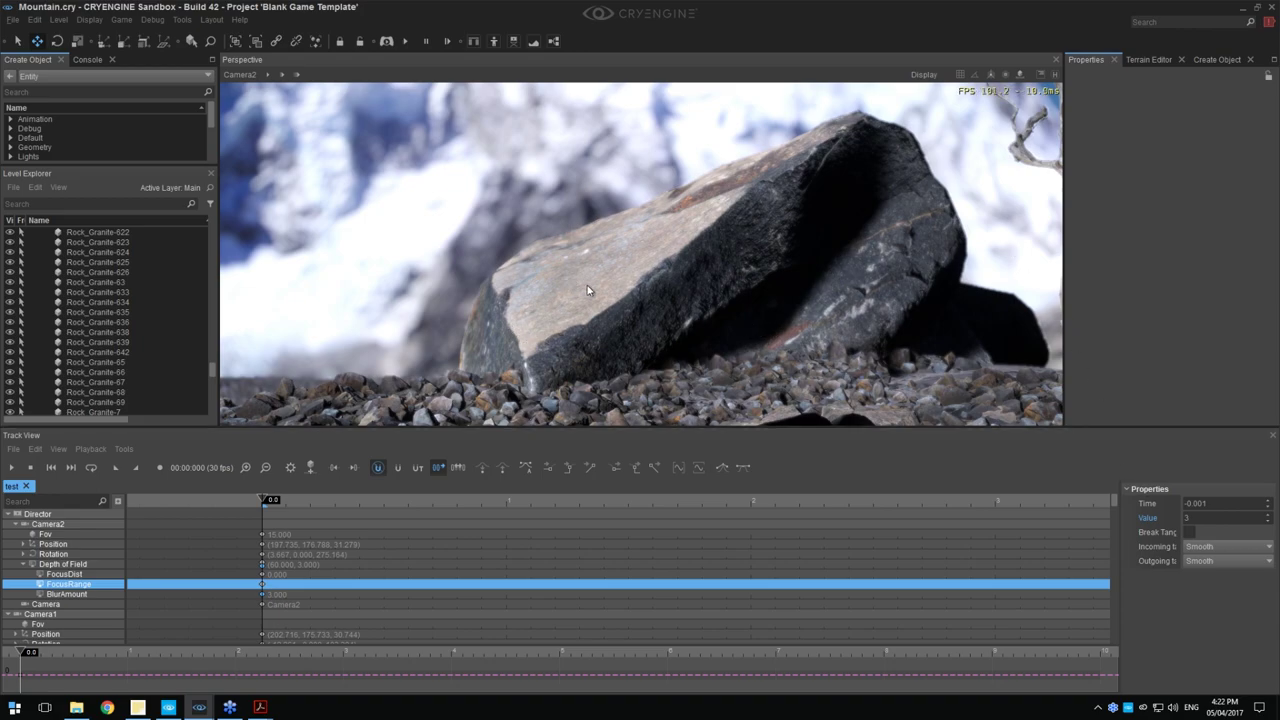
{"action": "left_click", "coordinate": [13, 20]}
{"action": "left_click", "coordinate": [30, 65]}
Delete the pebble groups on the ground in front of the boulder's right side
{"action": "left_click", "coordinate": [960, 378]}
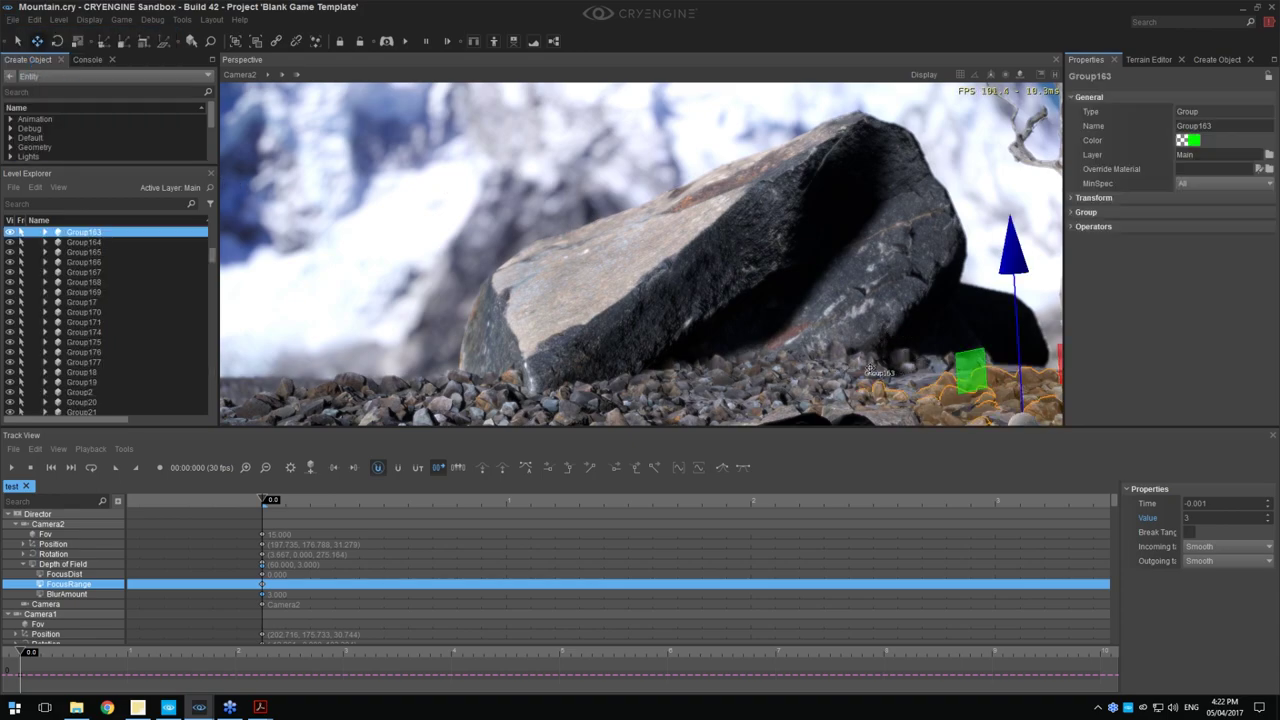
{"action": "left_click_drag", "start_coordinate": [1016, 310], "coordinate": [997, 337]}
{"action": "key", "text": "Delete"}
{"action": "left_click", "coordinate": [858, 376]}
{"action": "key", "text": "Delete"}
{"action": "left_click", "coordinate": [834, 382]}
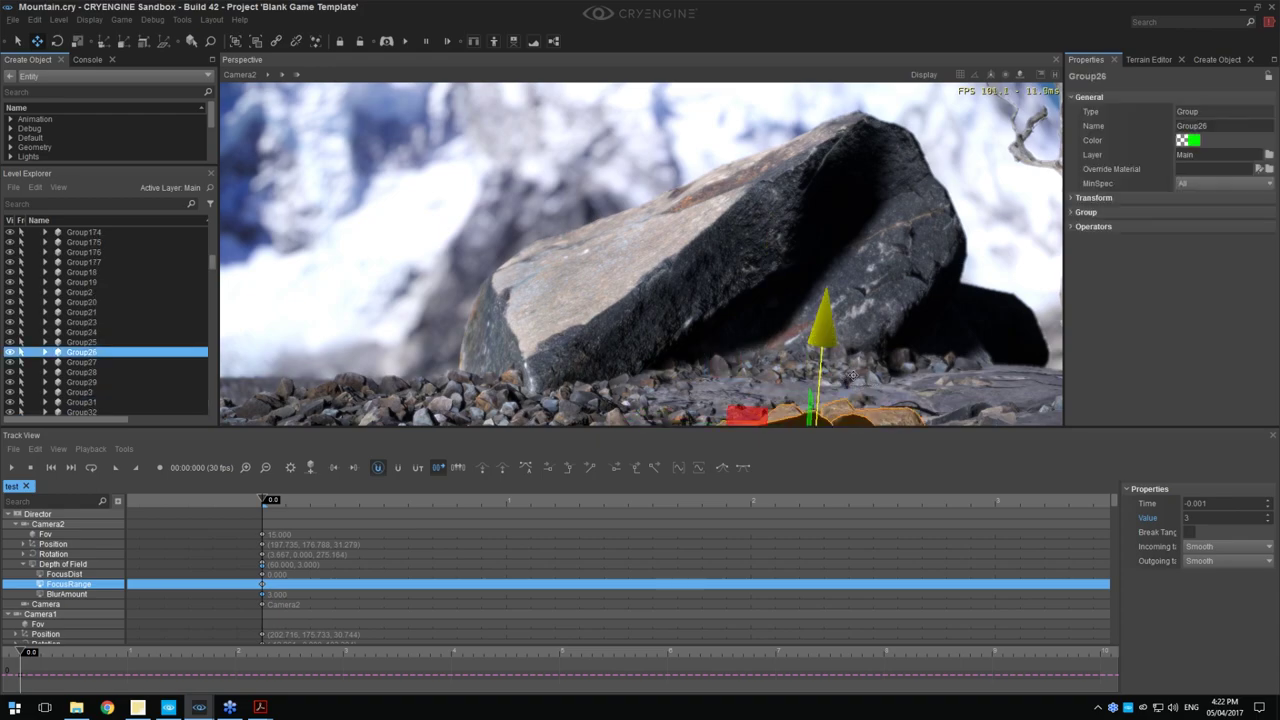
{"action": "left_click", "coordinate": [829, 381]}
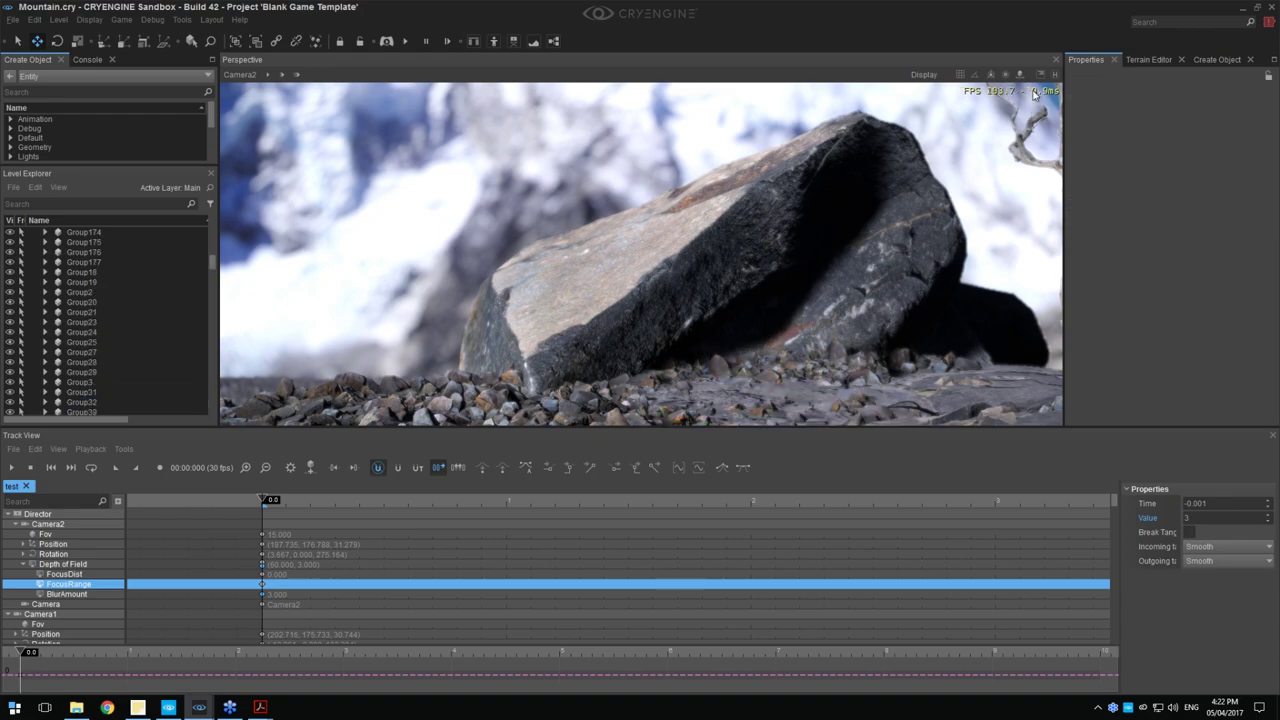
Show the viewport helpers and delete the remaining pebble groups and small rock entities along the boulder's front and left base
{"action": "key", "text": "shift+space"}
{"action": "left_click", "coordinate": [972, 398]}
{"action": "key", "text": "Delete"}
{"action": "left_click", "coordinate": [968, 376]}
{"action": "key", "text": "Delete"}
{"action": "left_click", "coordinate": [680, 388]}
{"action": "key", "text": "Delete"}
{"action": "left_click", "coordinate": [642, 407]}
{"action": "key", "text": "Delete"}
{"action": "left_click", "coordinate": [590, 401]}
{"action": "key", "text": "Delete"}
{"action": "left_click", "coordinate": [581, 404]}
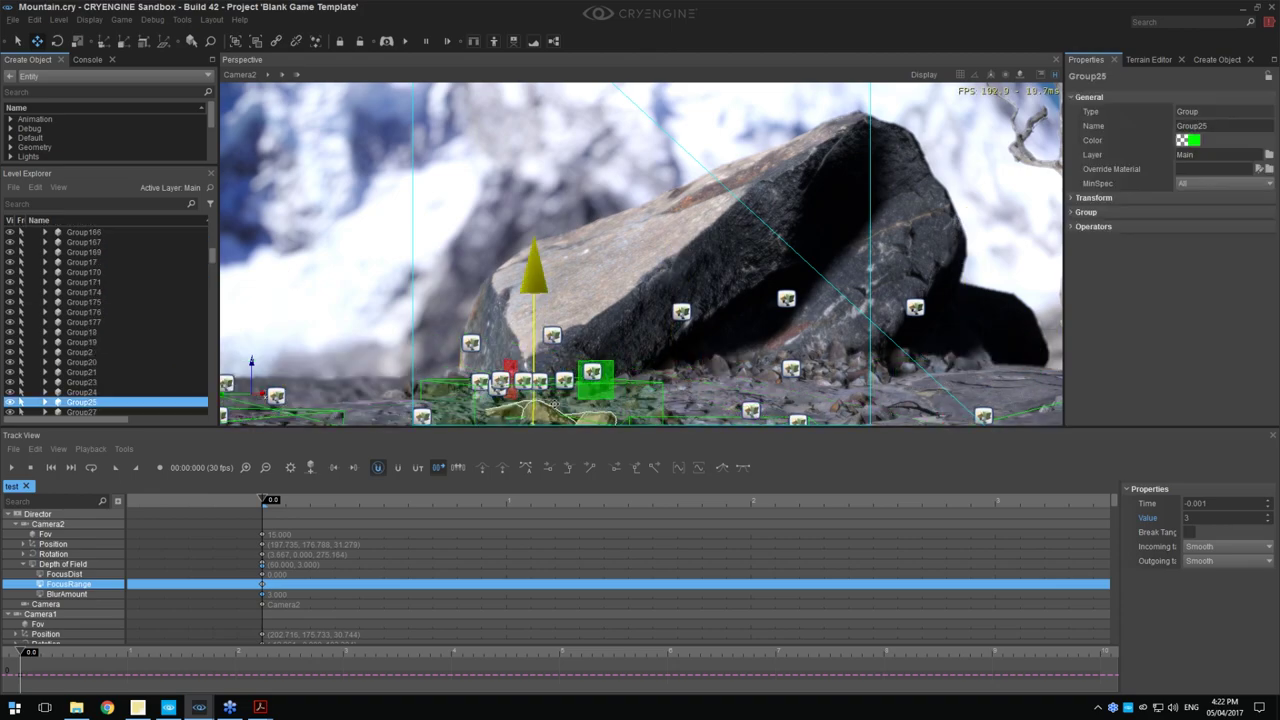
{"action": "key", "text": "Delete"}
{"action": "left_click", "coordinate": [497, 387]}
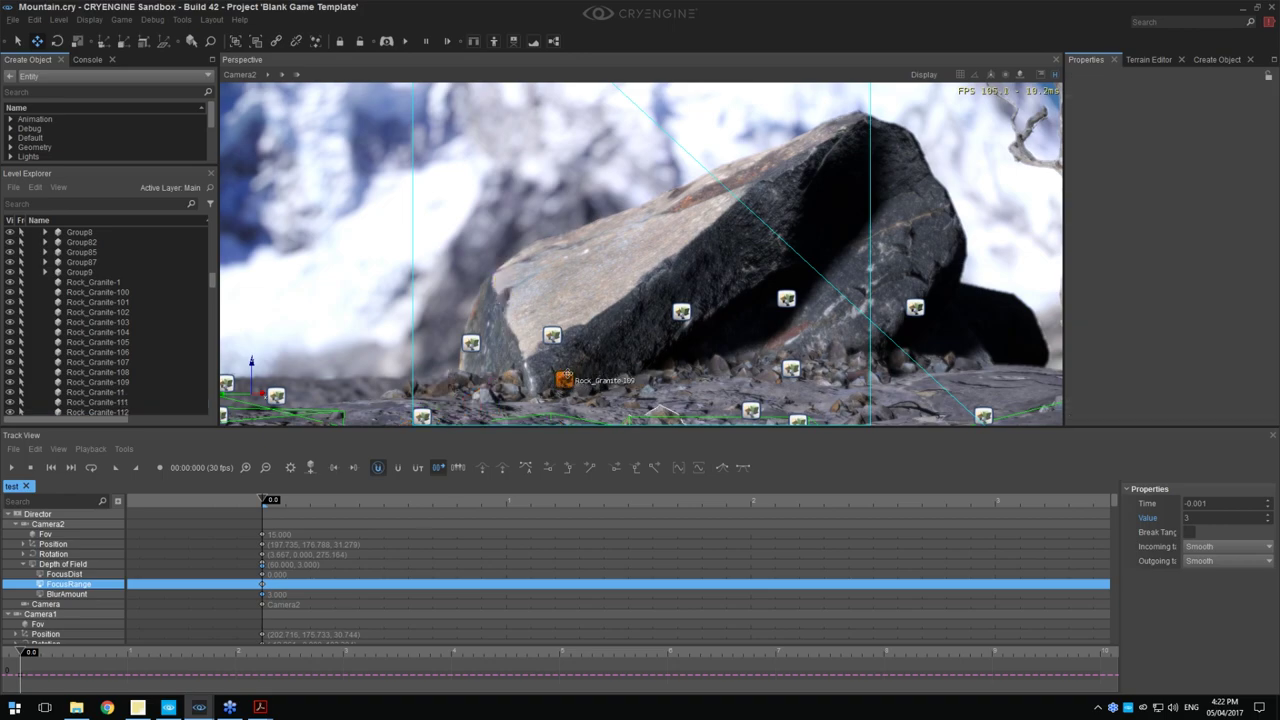
{"action": "key", "text": "Delete"}
{"action": "left_click", "coordinate": [551, 335]}
{"action": "key", "text": "Delete"}
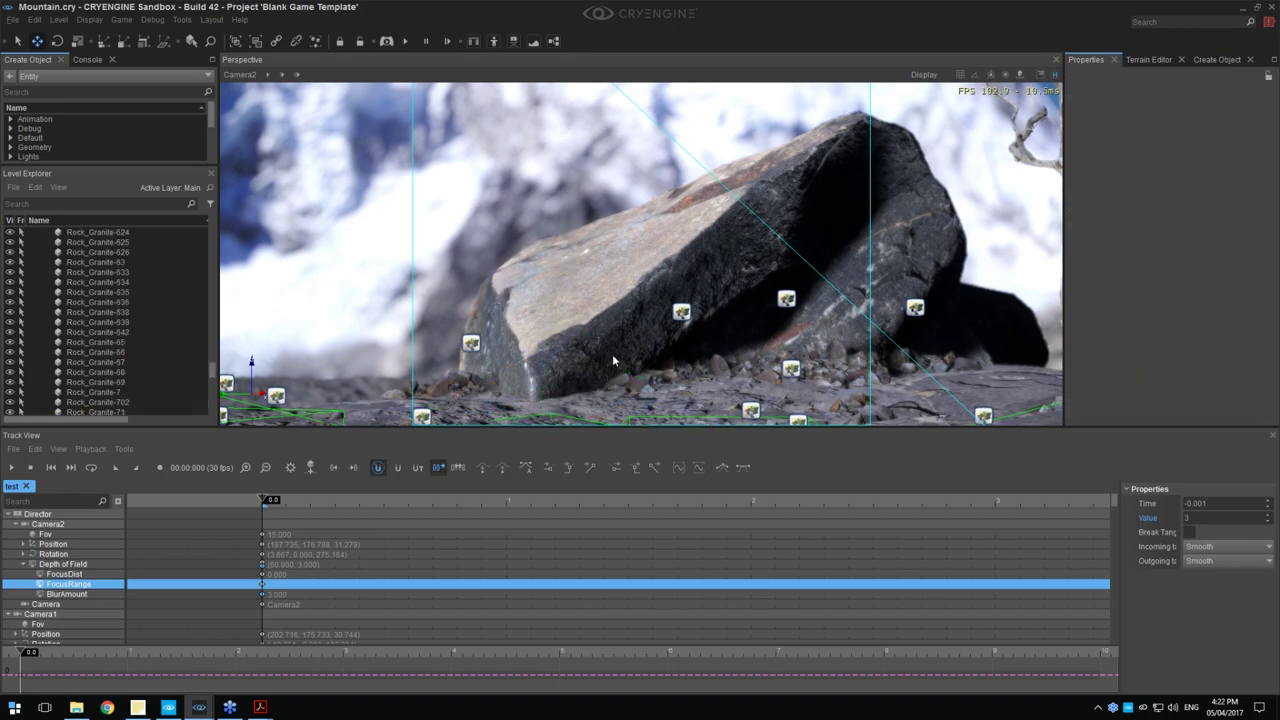
Move the small rock cluster at the boulder's left end up into the air beside the boulder
{"action": "left_click", "coordinate": [471, 343]}
{"action": "left_click_drag", "start_coordinate": [414, 362], "coordinate": [251, 227]}
{"action": "left_click", "coordinate": [383, 187]}
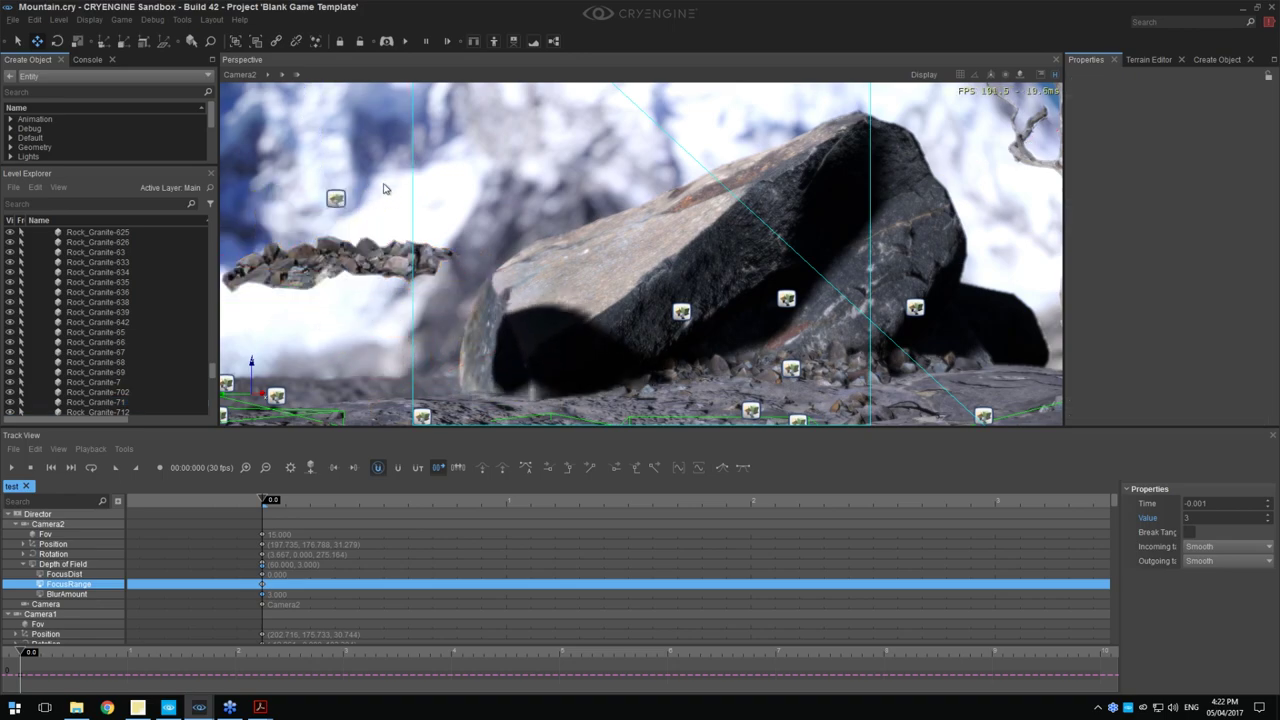
{"action": "left_click", "coordinate": [336, 197]}
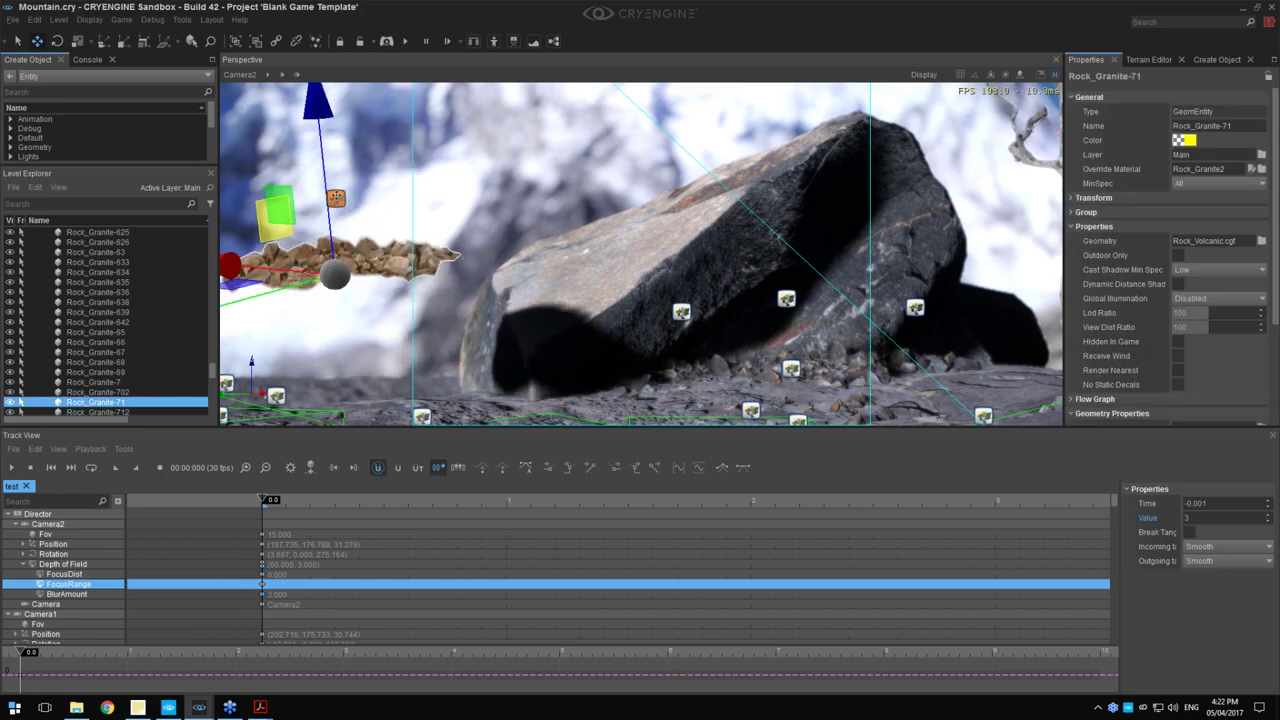
Delete the remaining small rock entities around the boulder's middle and right base, and hide the viewport helpers
{"action": "left_click", "coordinate": [779, 300]}
{"action": "key", "text": "Delete"}
{"action": "left_click", "coordinate": [680, 312]}
{"action": "key", "text": "Delete"}
{"action": "left_click", "coordinate": [914, 307]}
{"action": "key", "text": "Delete"}
{"action": "left_click", "coordinate": [791, 367]}
{"action": "key", "text": "Delete"}
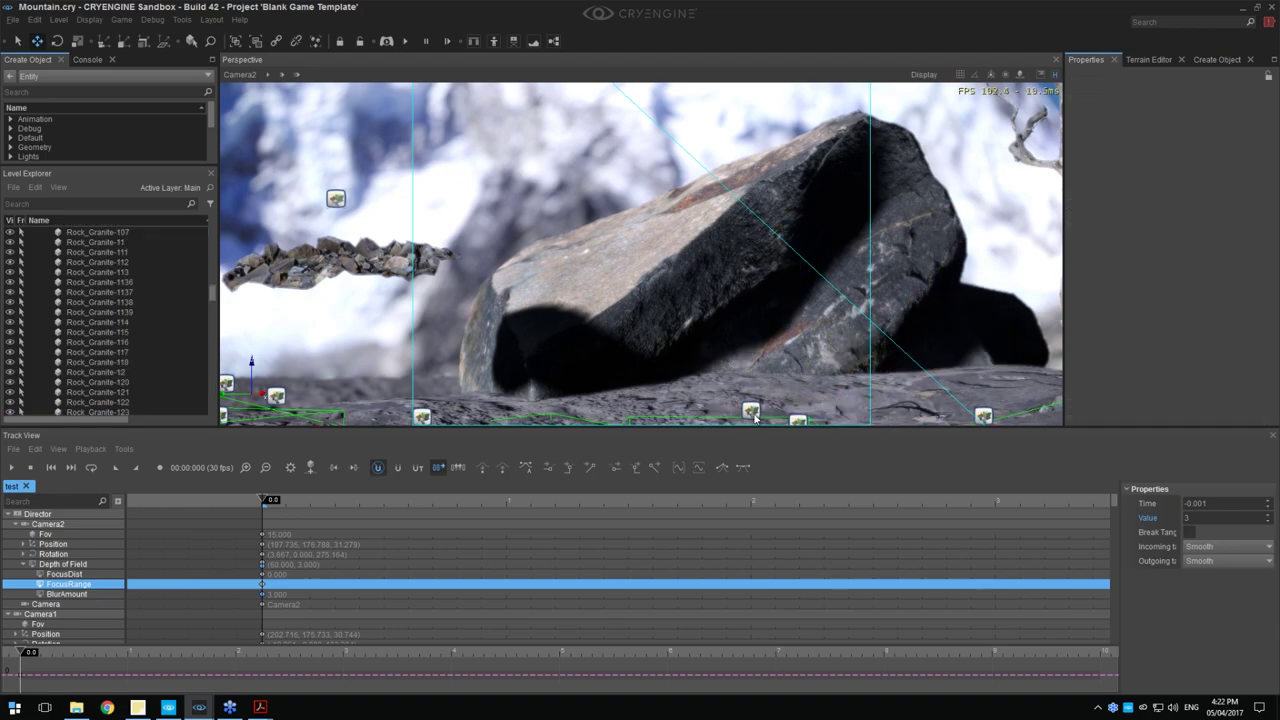
{"action": "left_click", "coordinate": [984, 413]}
{"action": "key", "text": "Delete"}
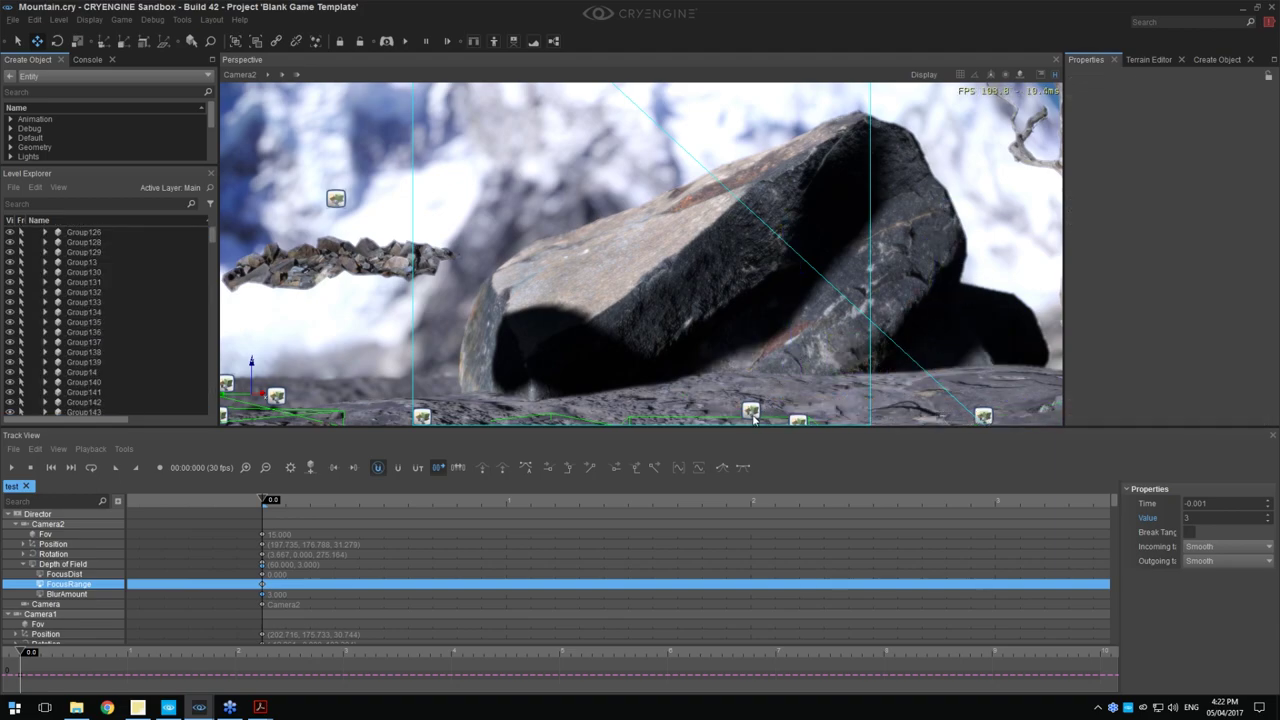
{"action": "left_click", "coordinate": [1054, 74]}
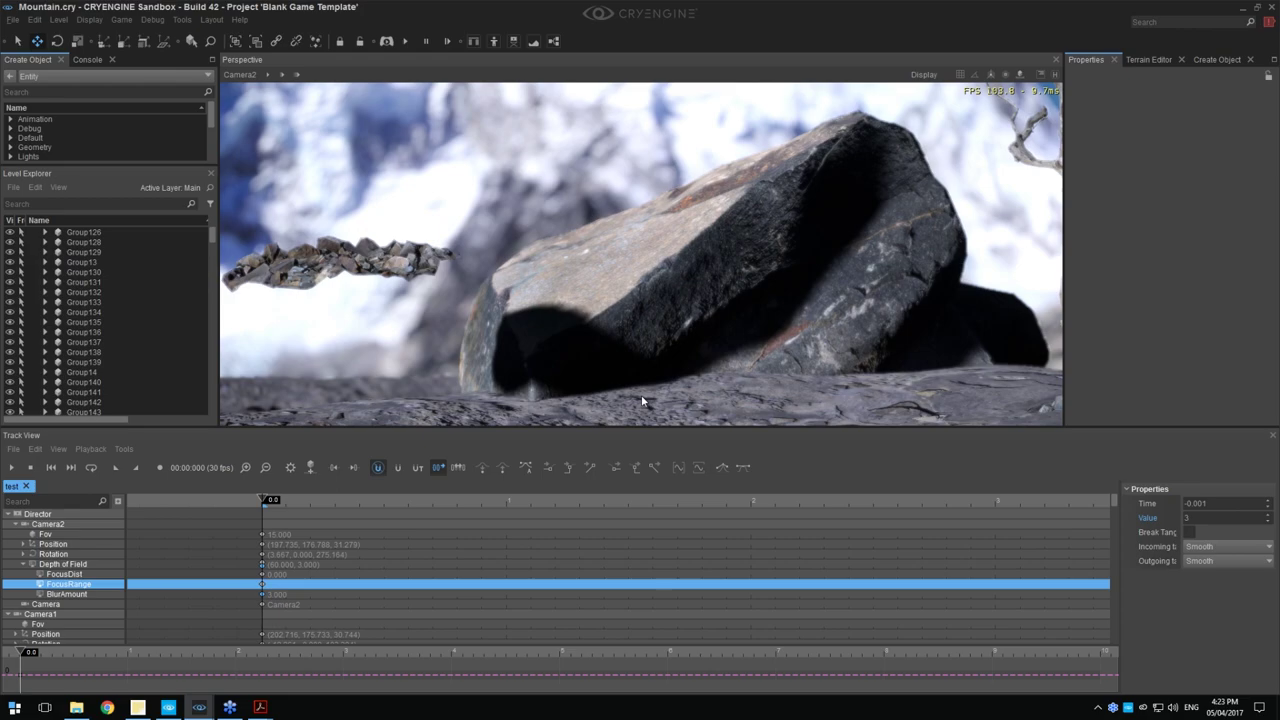
Show the viewport helpers and raise the floating rock cluster higher so its shadow falls further up the boulder
{"action": "left_click", "coordinate": [1054, 74]}
{"action": "left_click", "coordinate": [345, 200]}
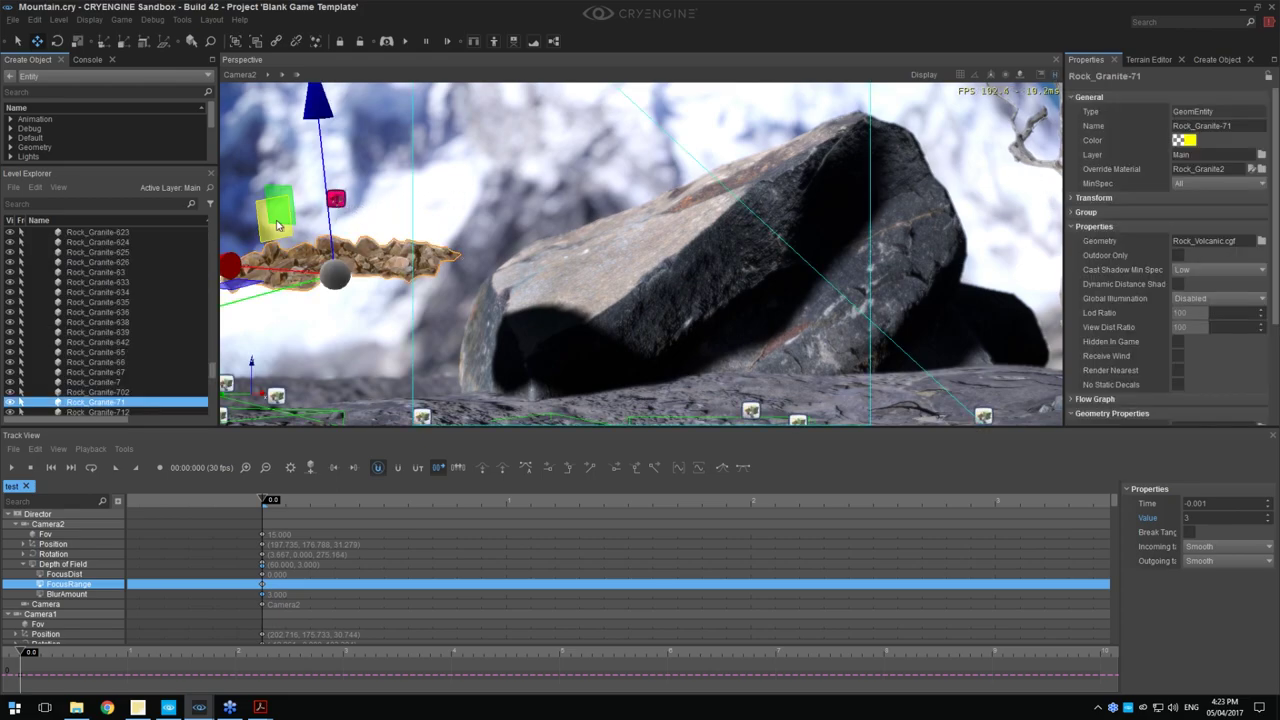
{"action": "left_click_drag", "start_coordinate": [310, 220], "coordinate": [300, 160]}
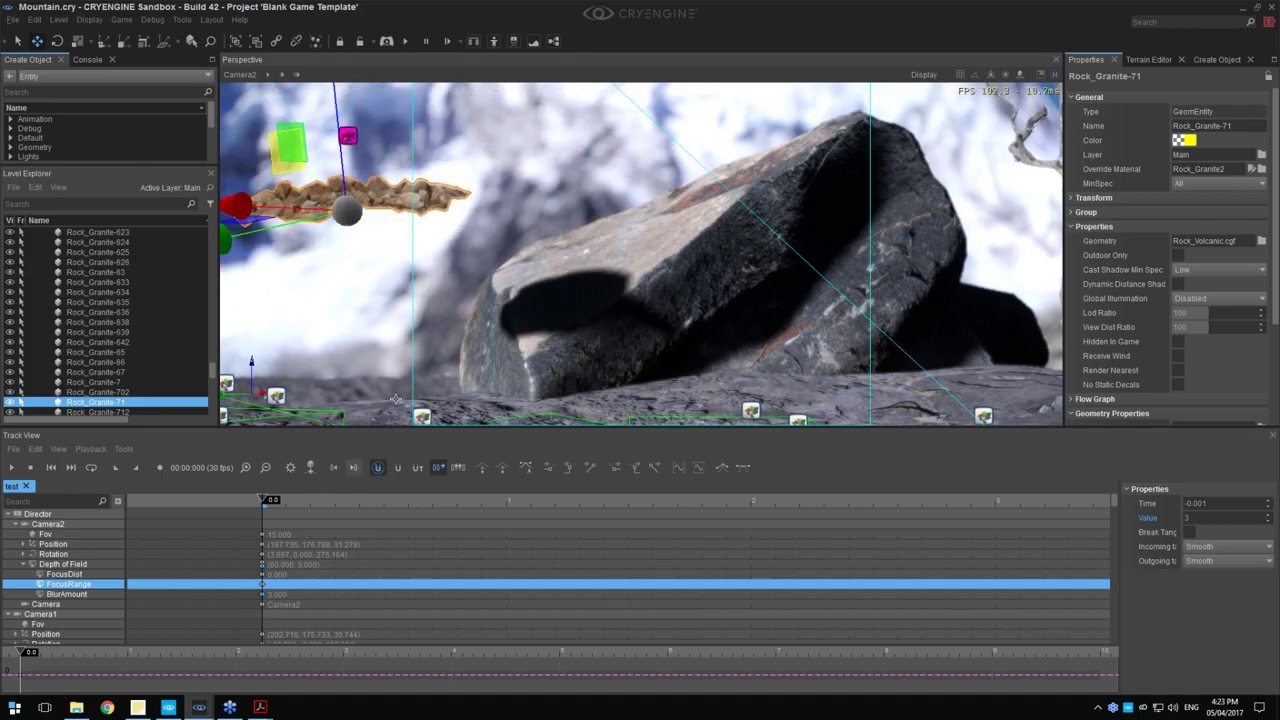
Open the Console and undock it as a floating window over the Track View
{"action": "left_click", "coordinate": [182, 20]}
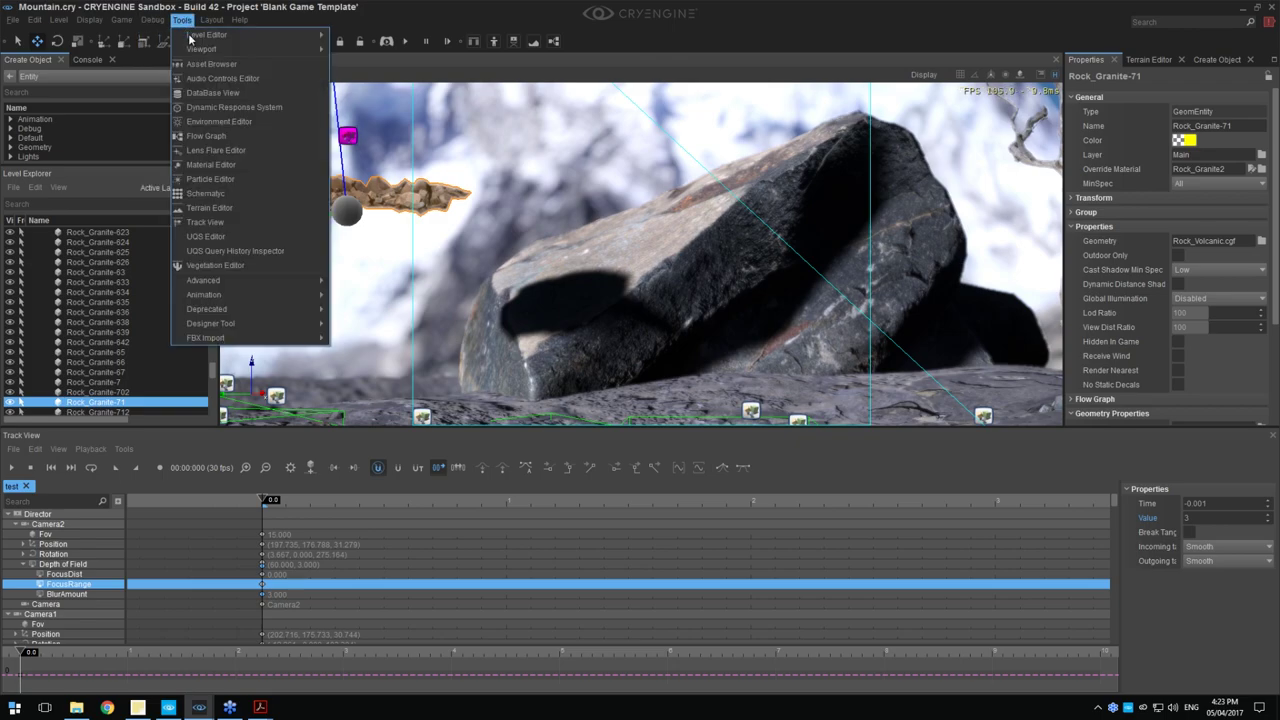
{"action": "mouse_move", "coordinate": [237, 286]}
{"action": "left_click", "coordinate": [360, 283]}
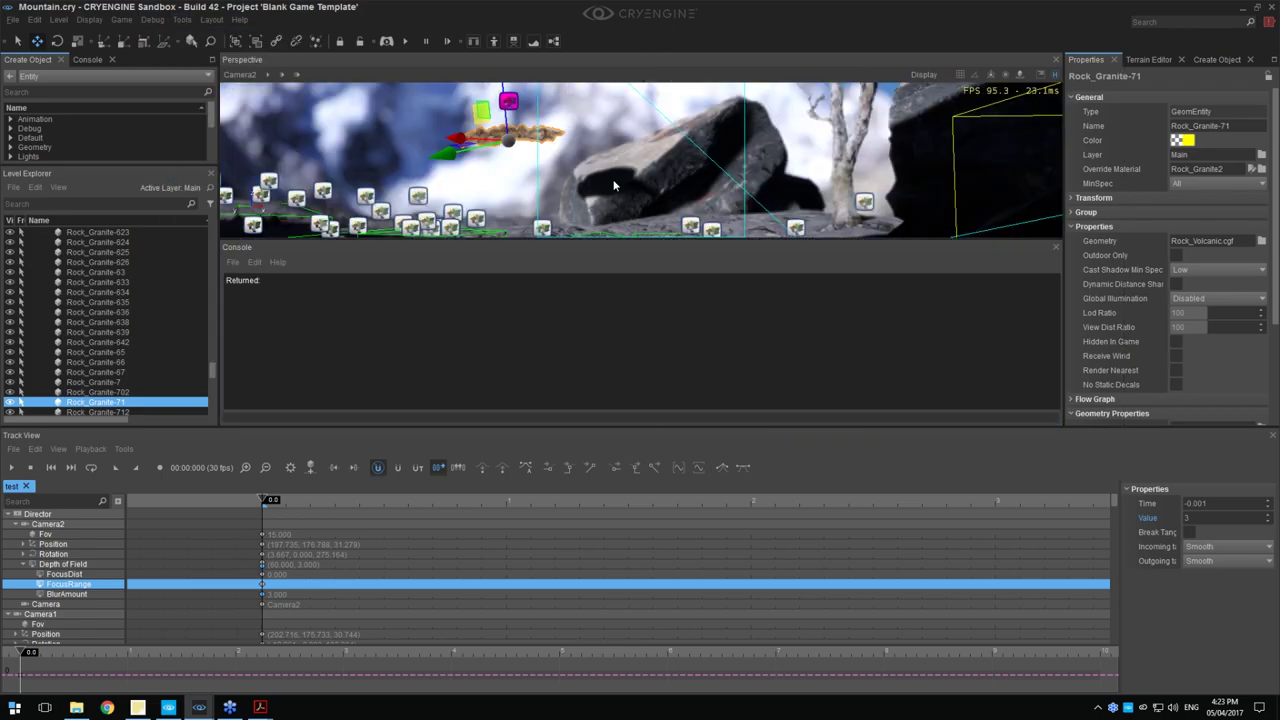
{"action": "left_click_drag", "start_coordinate": [487, 250], "coordinate": [336, 480]}
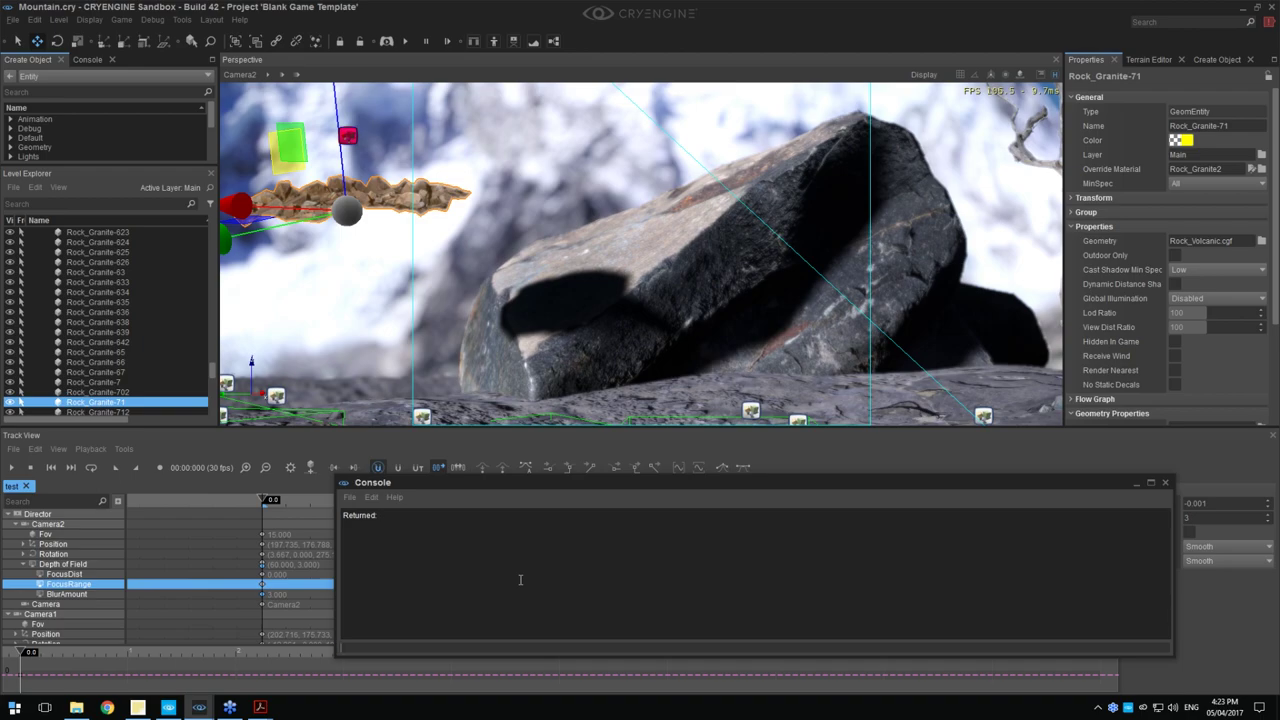
Find the maximum shadow texture resolution variable among the shadow console variables and set e_ShadowsMaxTexRes to 2048
{"action": "type", "text": "shadow"}
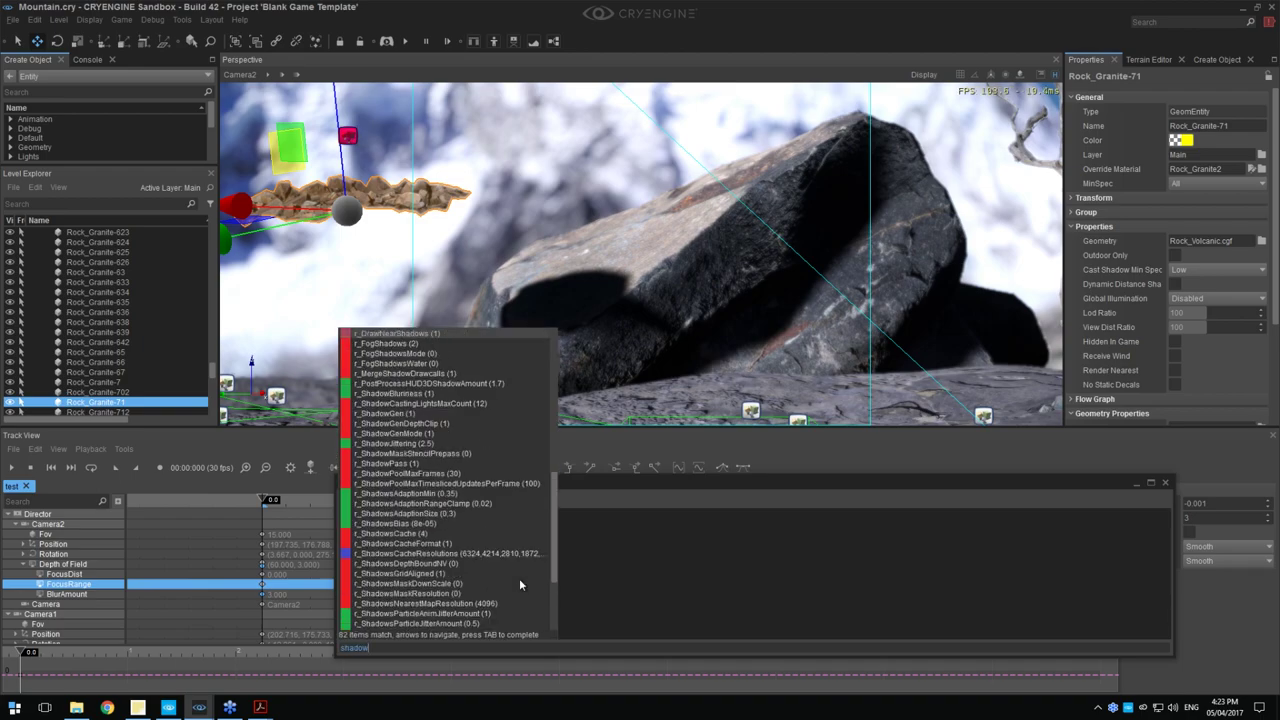
{"action": "scroll", "coordinate": [474, 443], "scroll_direction": "up", "scroll_amount": 3}
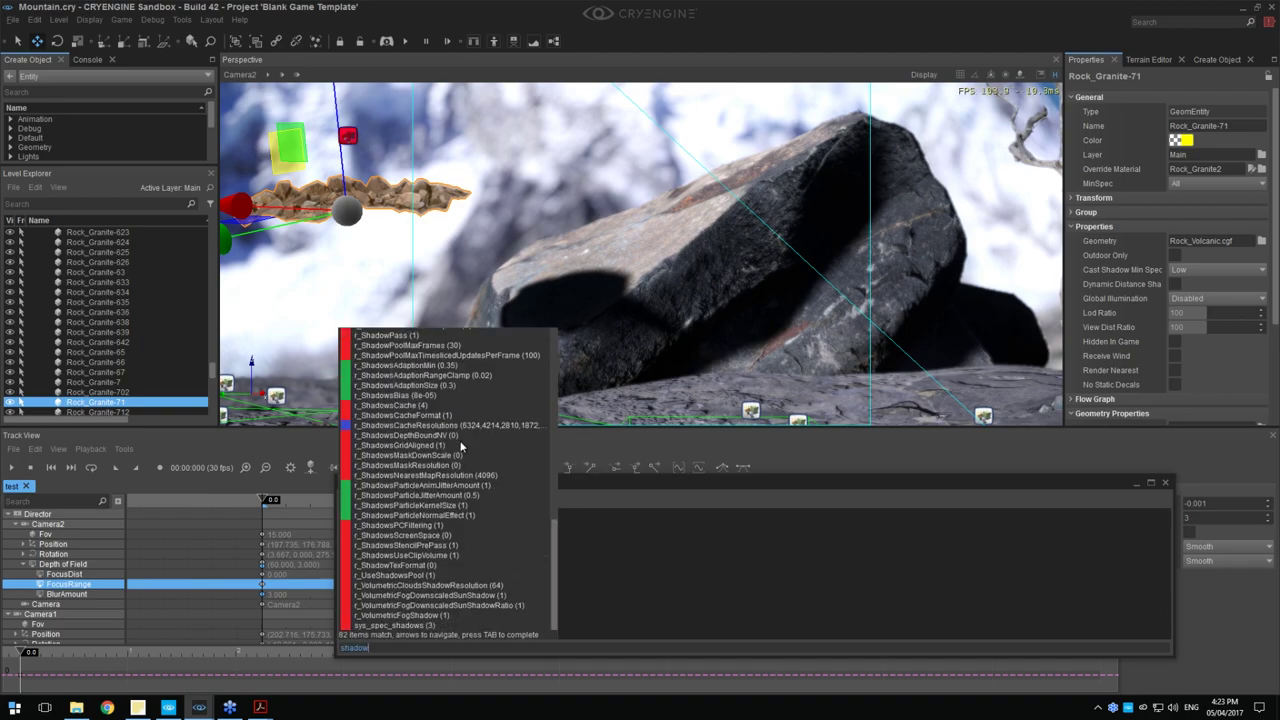
{"action": "scroll", "coordinate": [461, 447], "scroll_direction": "down", "scroll_amount": 4}
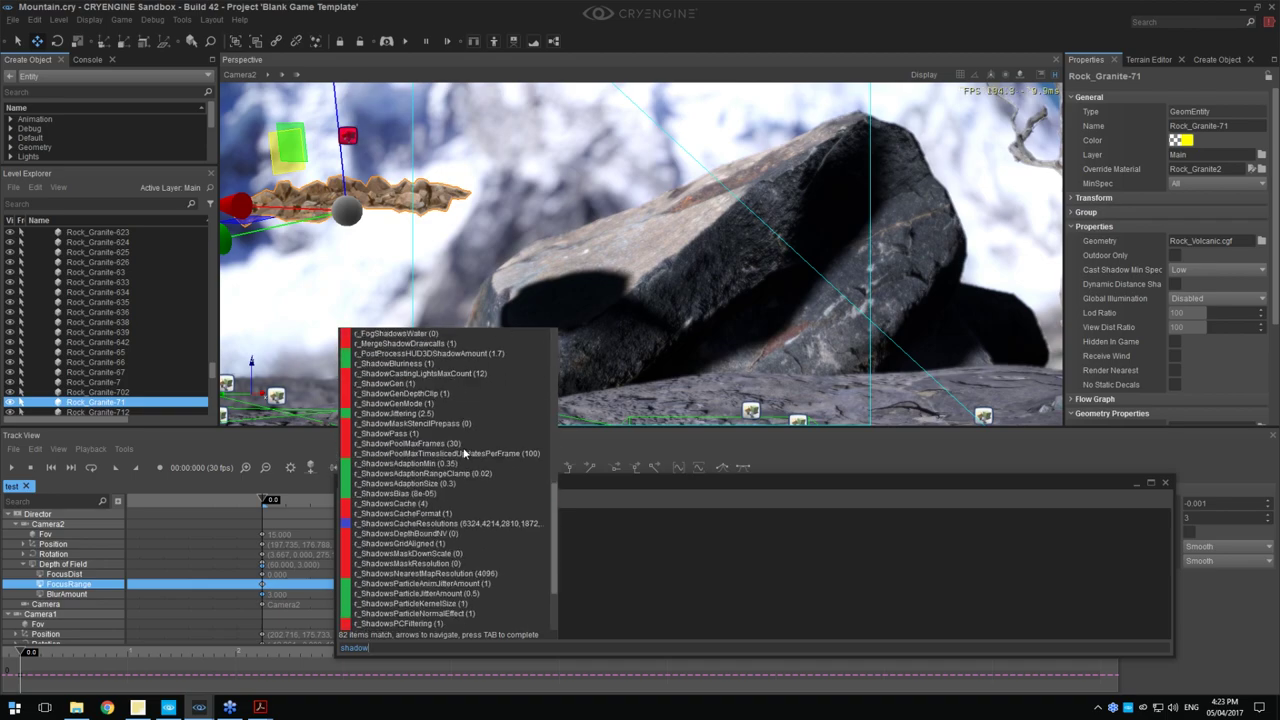
{"action": "scroll", "coordinate": [463, 455], "scroll_direction": "up", "scroll_amount": 3}
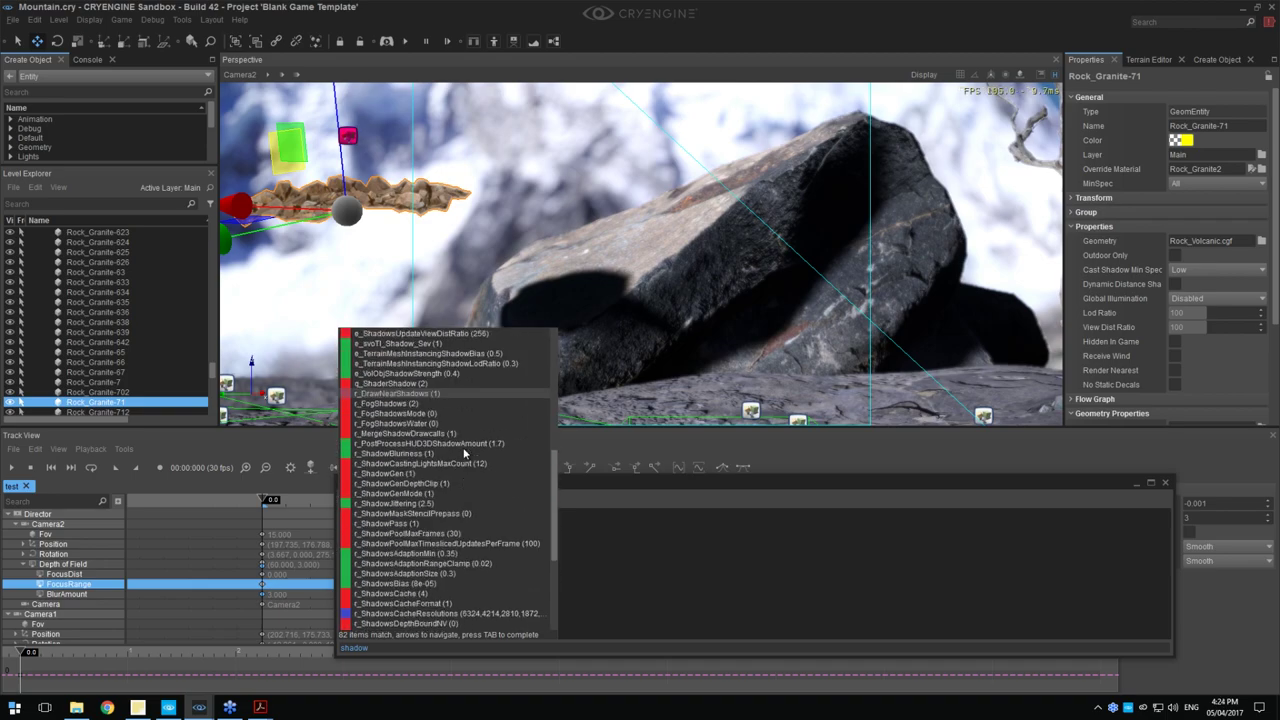
{"action": "scroll", "coordinate": [463, 453], "scroll_direction": "down", "scroll_amount": 2}
{"action": "scroll", "coordinate": [463, 453], "scroll_direction": "down", "scroll_amount": 1}
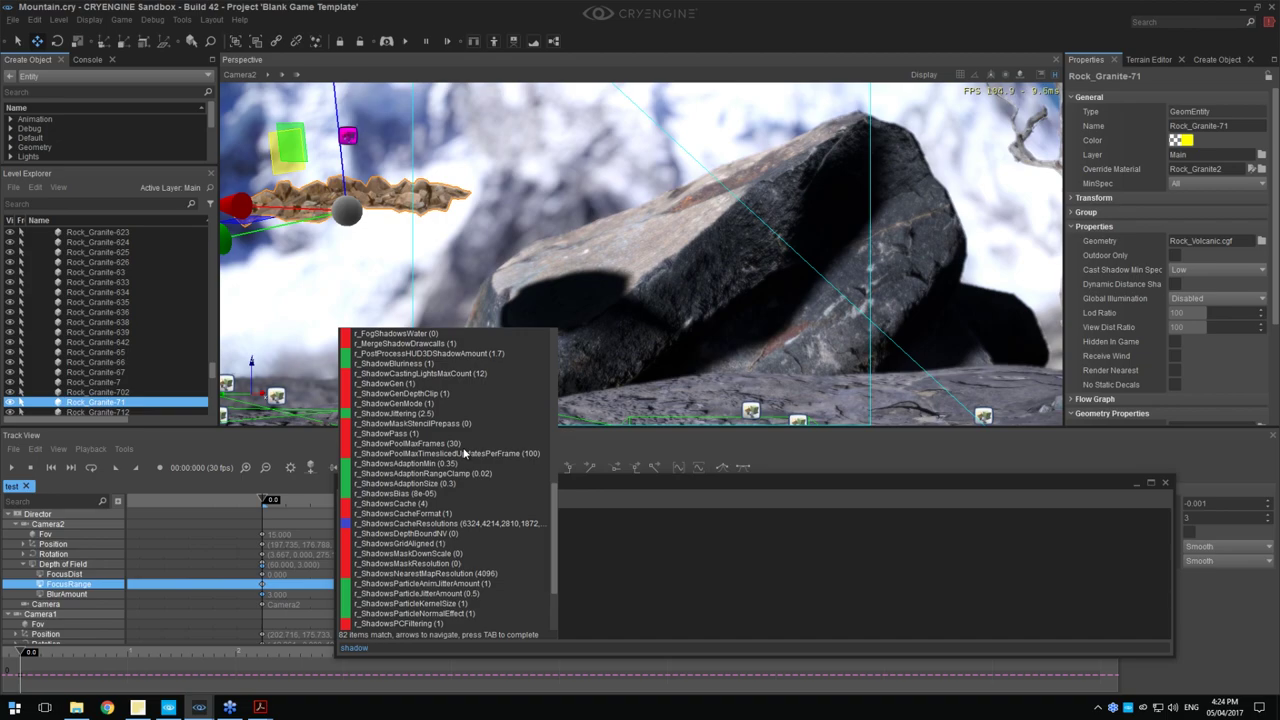
{"action": "scroll", "coordinate": [463, 453], "scroll_direction": "up", "scroll_amount": 6}
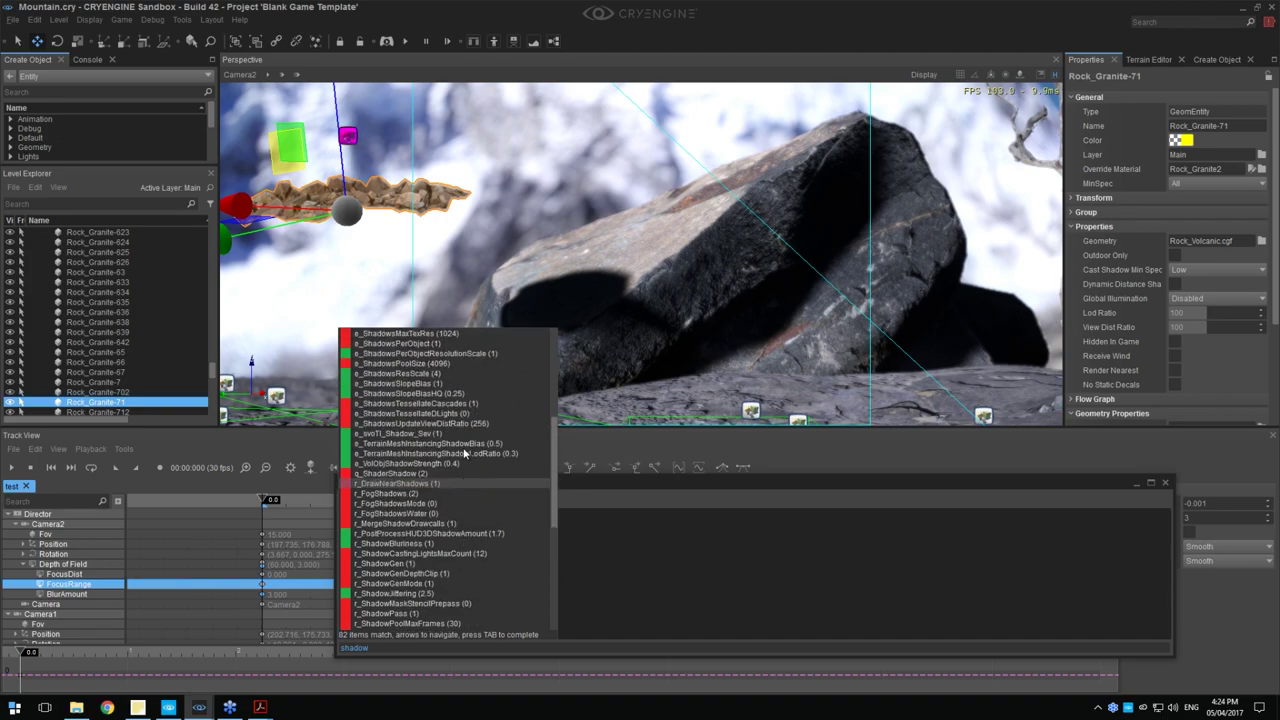
{"action": "scroll", "coordinate": [463, 453], "scroll_direction": "up", "scroll_amount": 2}
{"action": "left_click", "coordinate": [424, 395]}
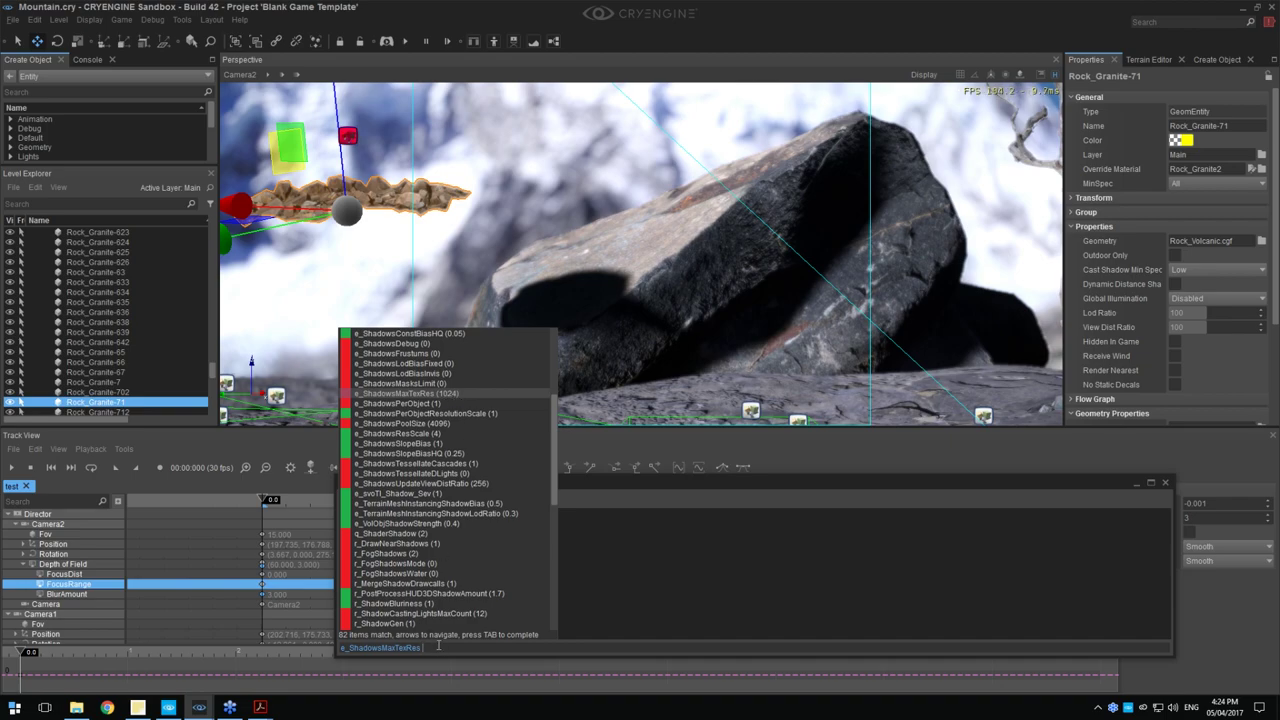
{"action": "type", "text": "2048"}
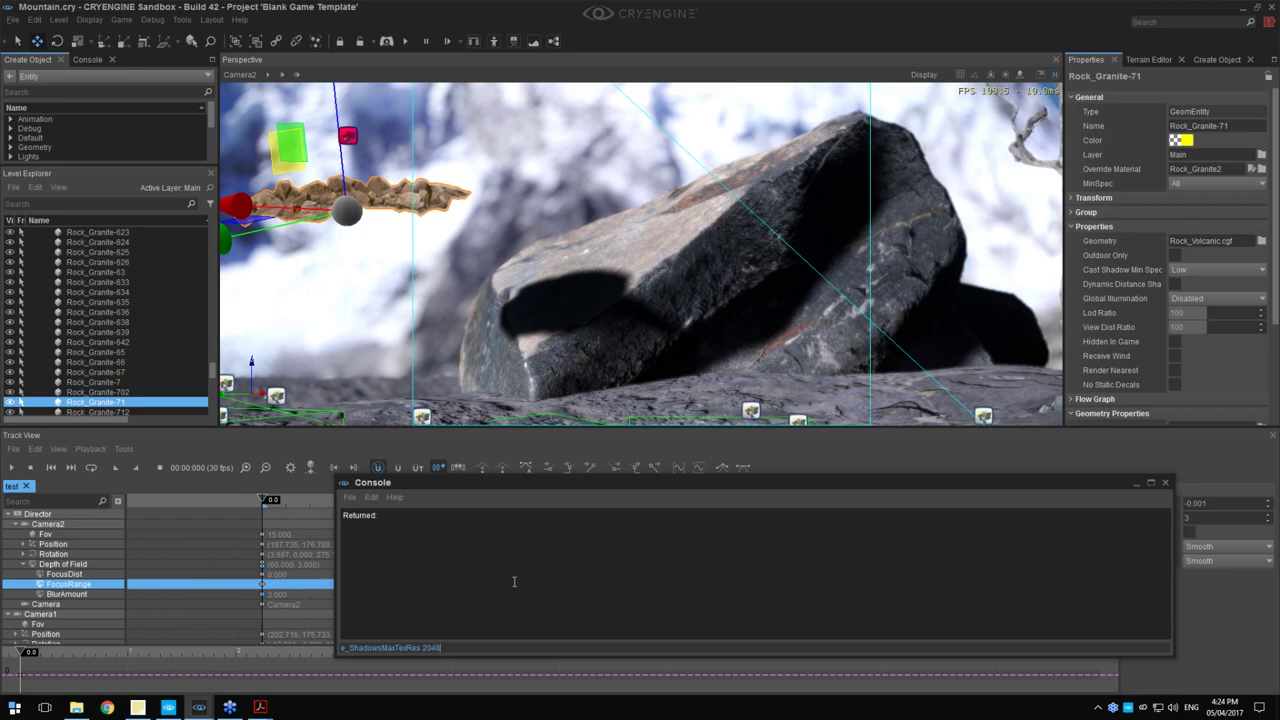
{"action": "key", "text": "Return"}
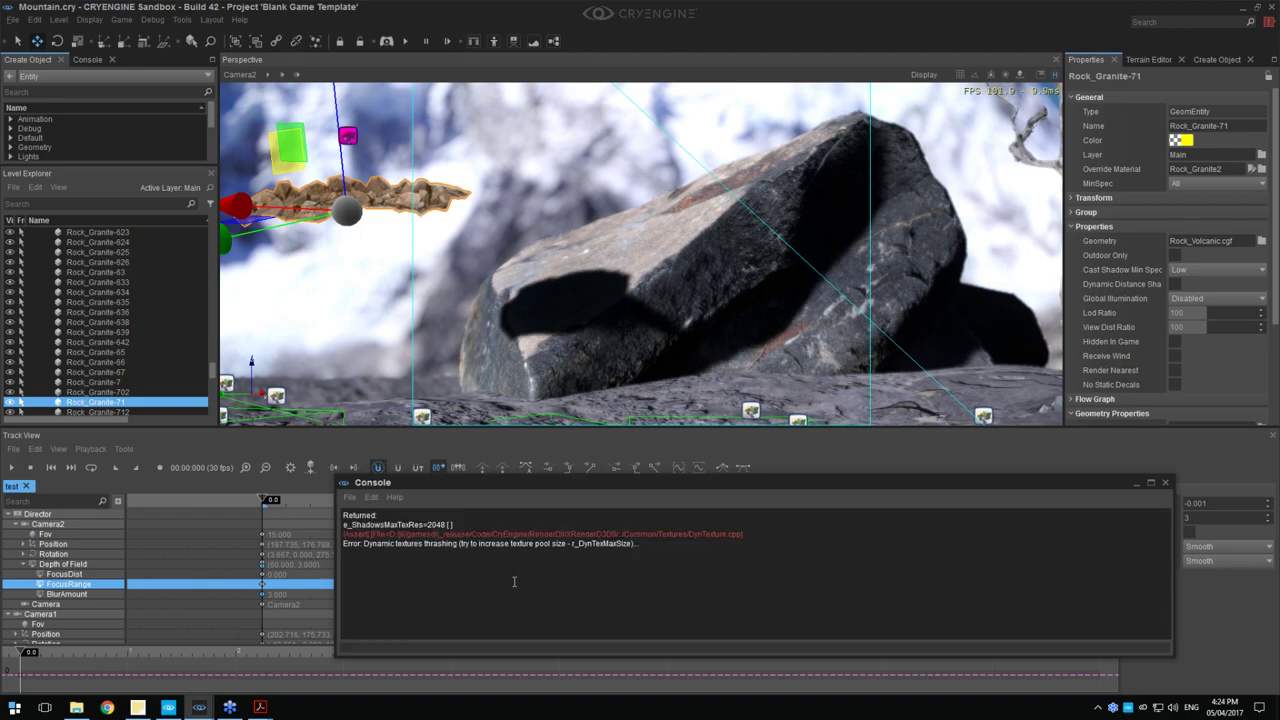
Set e_ShadowsMaxTexRes to 4096 and lower the floating rock cluster slightly to check its shadow on the boulder
{"action": "key", "text": "Up"}
{"action": "key", "text": "BackSpace"}
{"action": "key", "text": "BackSpace"}
{"action": "key", "text": "BackSpace"}
{"action": "key", "text": "BackSpace"}
{"action": "type", "text": "4096"}
{"action": "key", "text": "Return"}
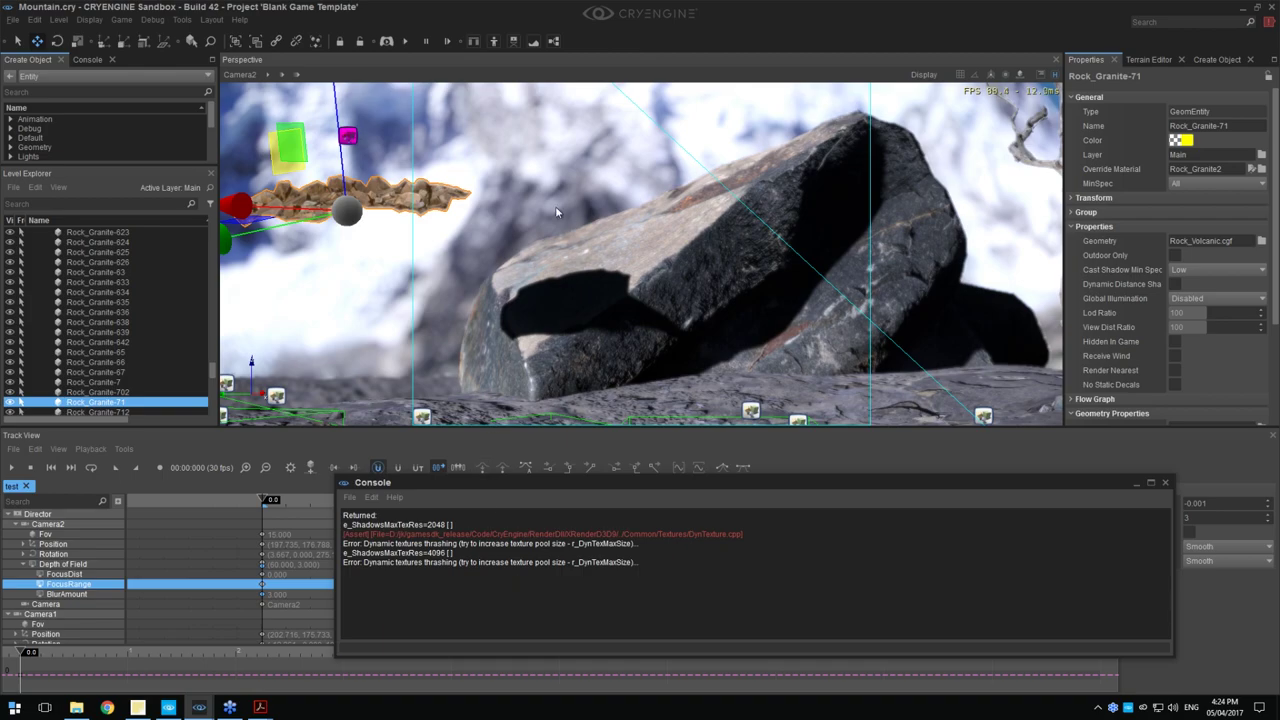
{"action": "mouse_move", "coordinate": [341, 145]}
{"action": "left_mouse_down"}
{"action": "mouse_move", "coordinate": [359, 340]}
{"action": "mouse_move", "coordinate": [348, 150]}
{"action": "left_mouse_up"}
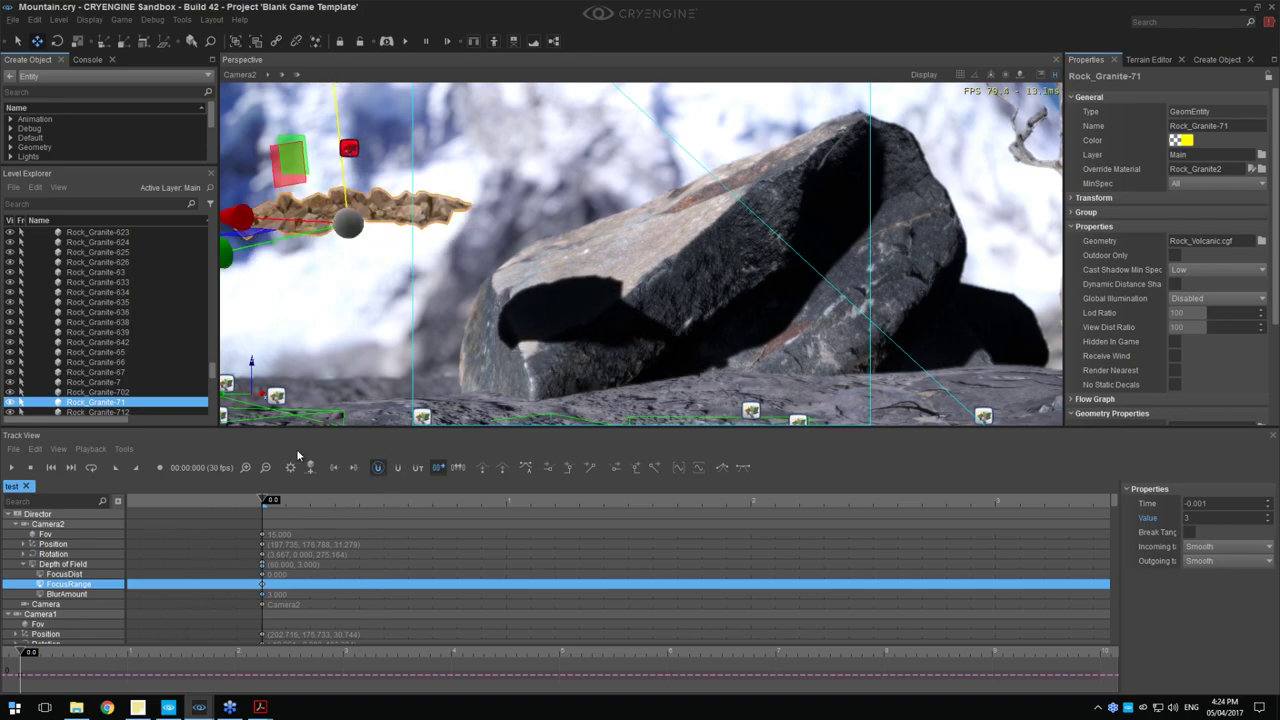
Open a new Console pane and dock it alongside the Track View
{"action": "left_click", "coordinate": [182, 20]}
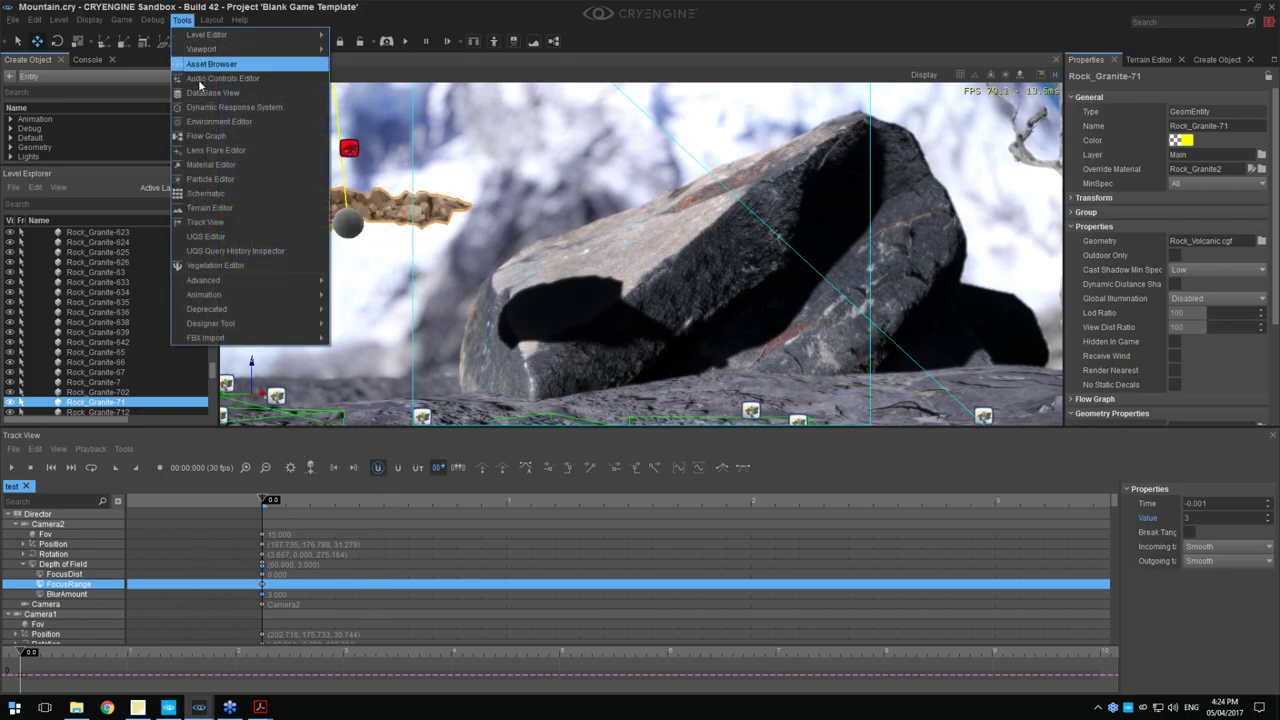
{"action": "left_click", "coordinate": [390, 281]}
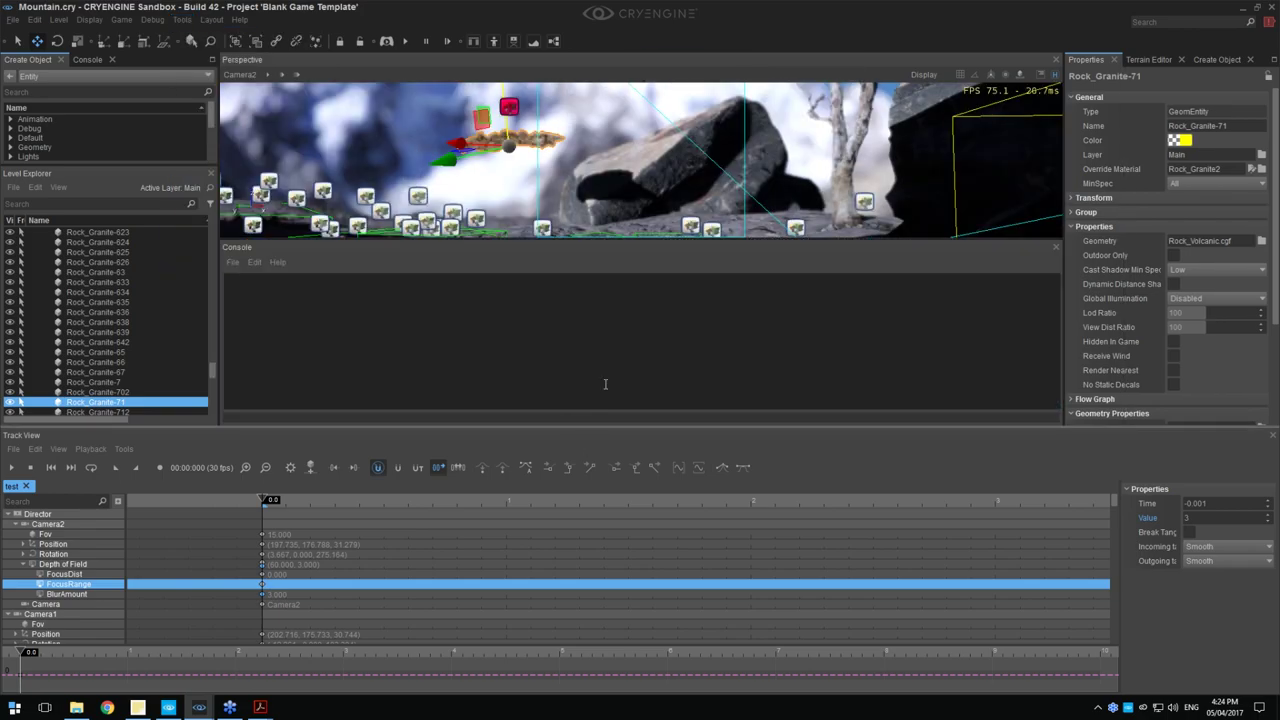
{"action": "left_click_drag", "start_coordinate": [240, 247], "coordinate": [655, 566]}
{"action": "left_click", "coordinate": [77, 436]}
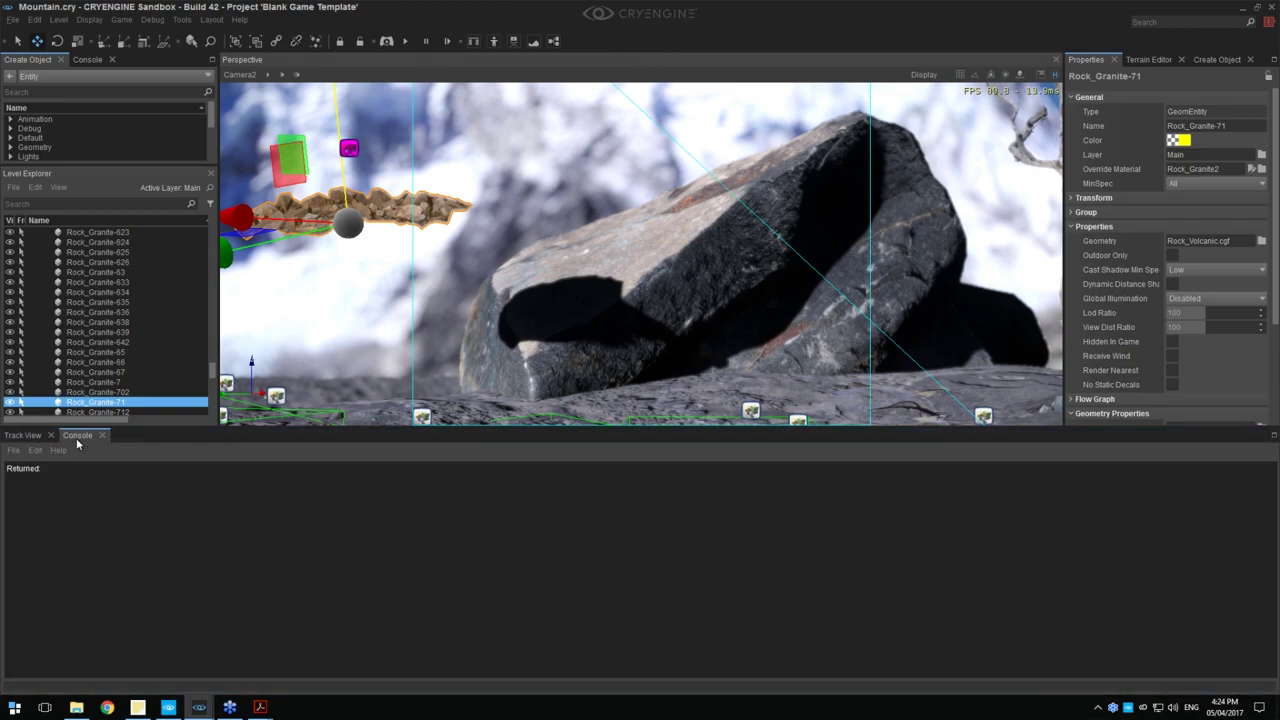
Find the shadow jittering console variable and set r_ShadowJittering to 0
{"action": "left_click", "coordinate": [155, 688]}
{"action": "type", "text": "shadow"}
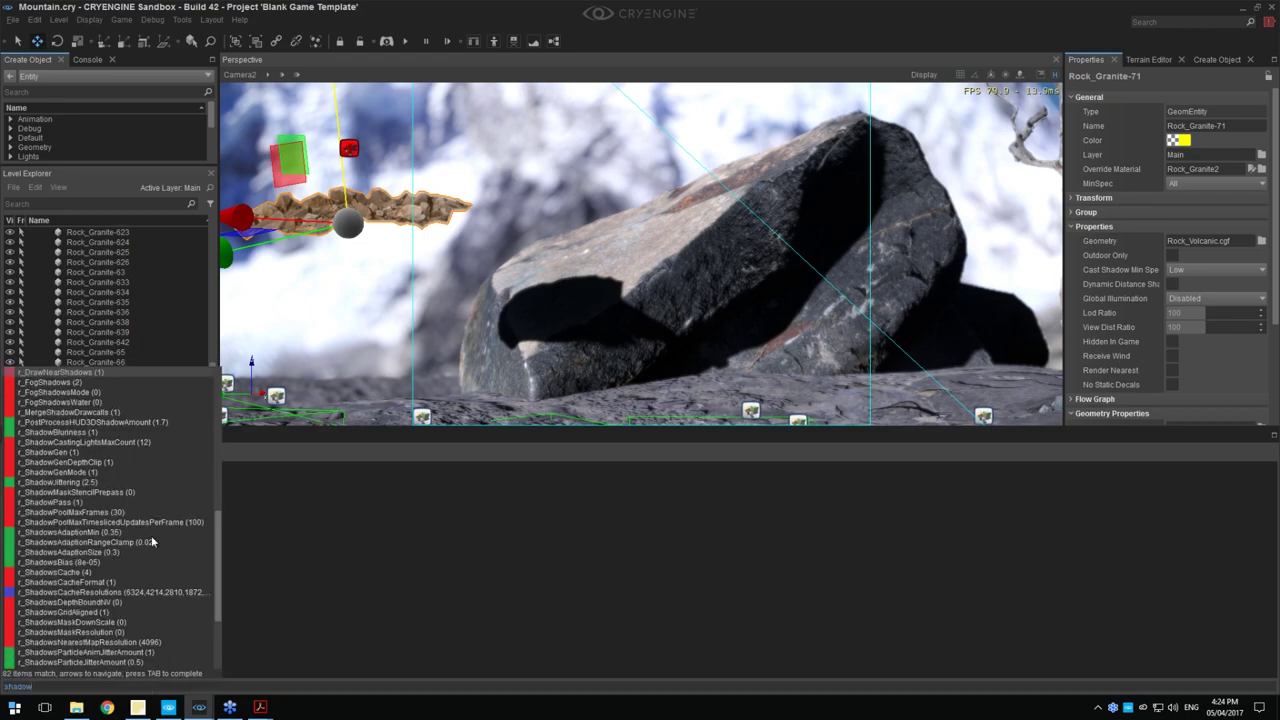
{"action": "left_click", "coordinate": [87, 483]}
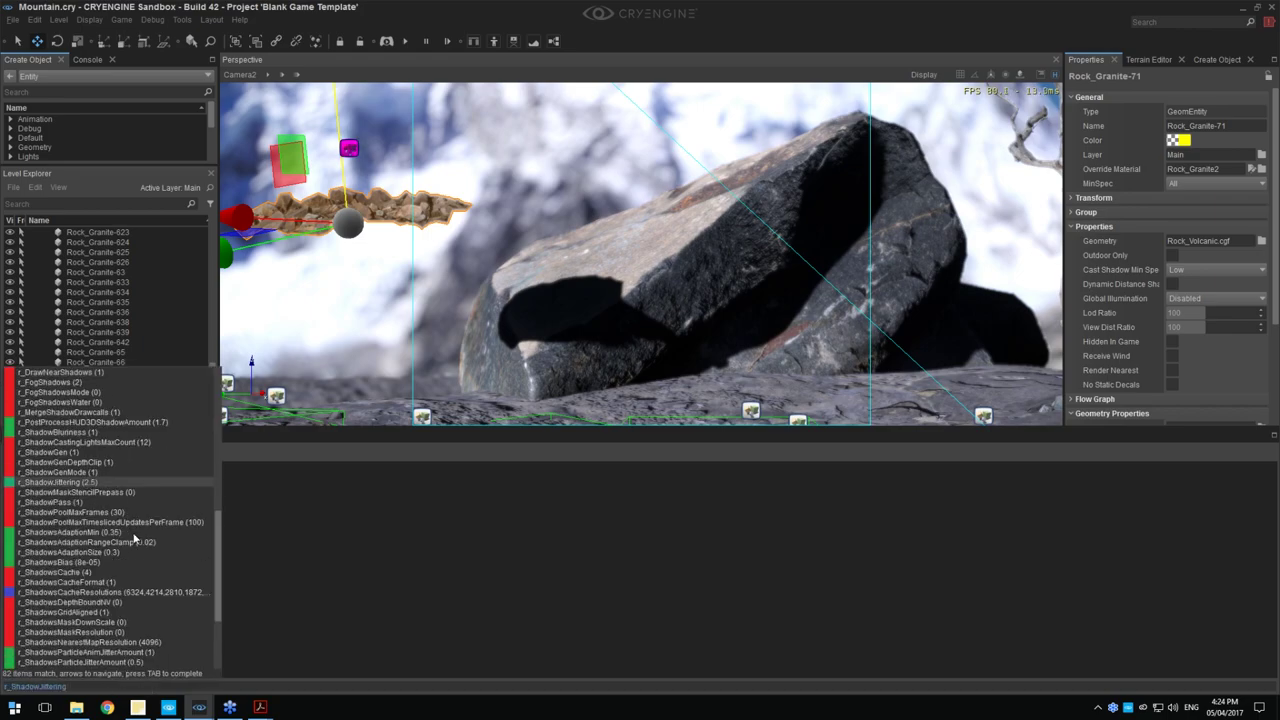
{"action": "type", "text": "0"}
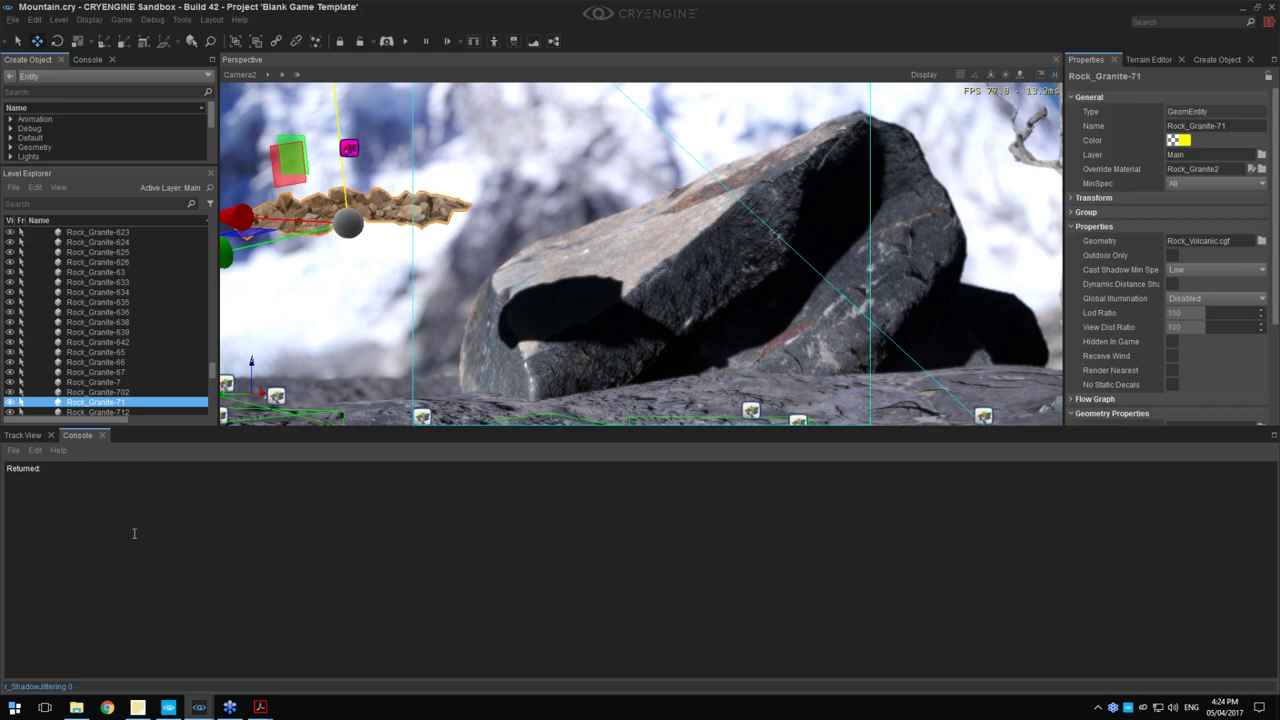
{"action": "key", "text": "Return"}
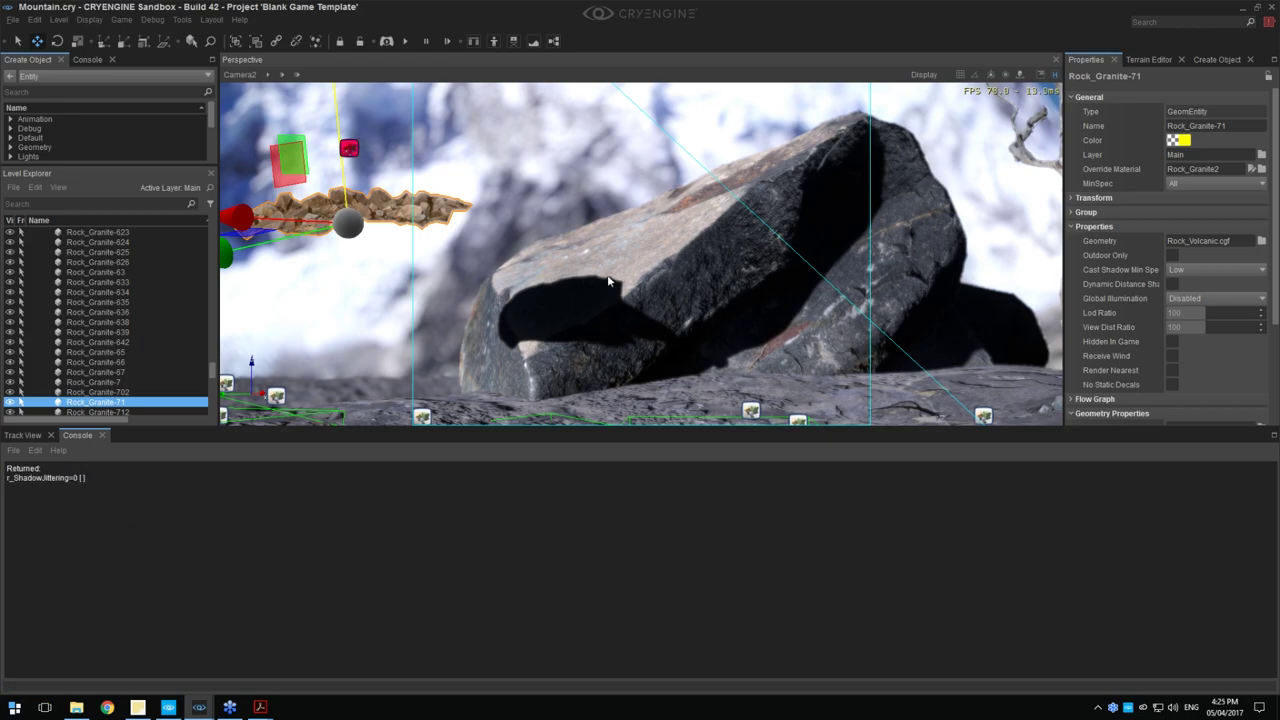
Set the console variable r_ShadowJittering to 15
{"action": "left_click", "coordinate": [206, 684]}
{"action": "key", "text": "Up"}
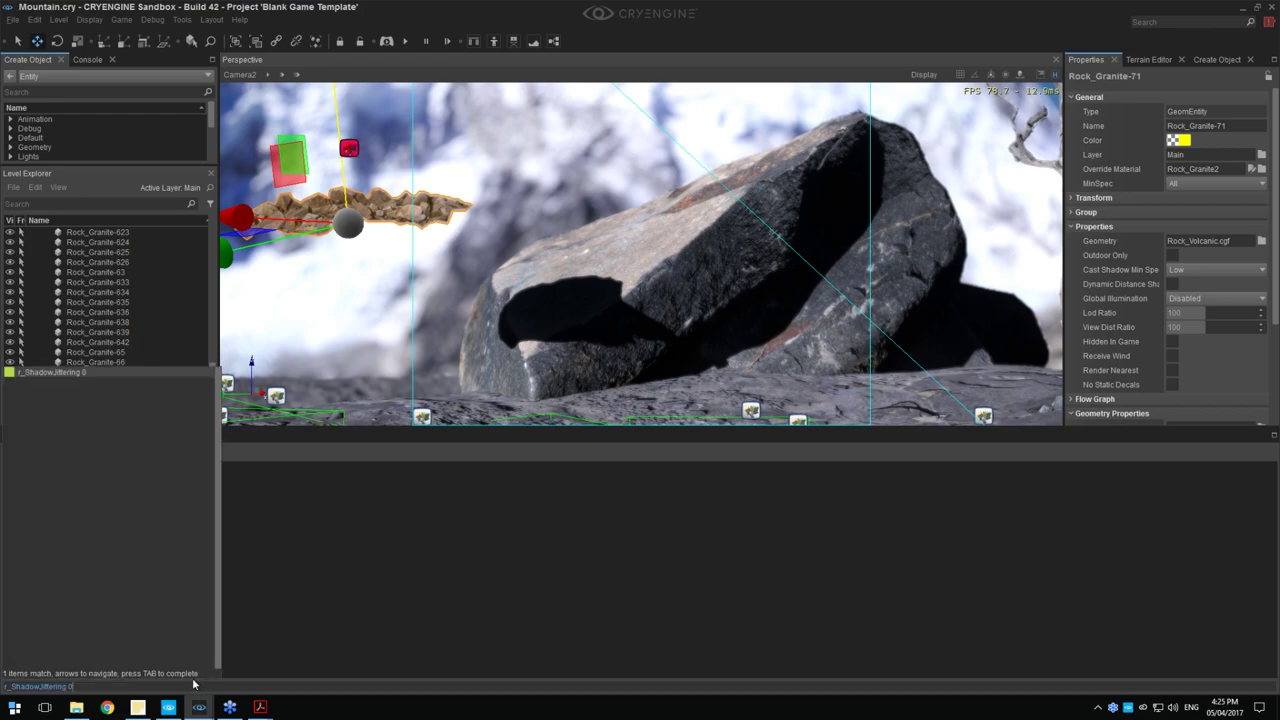
{"action": "key", "text": "BackSpace"}
{"action": "key", "text": "BackSpace"}
{"action": "type", "text": "15"}
{"action": "key", "text": "Return"}
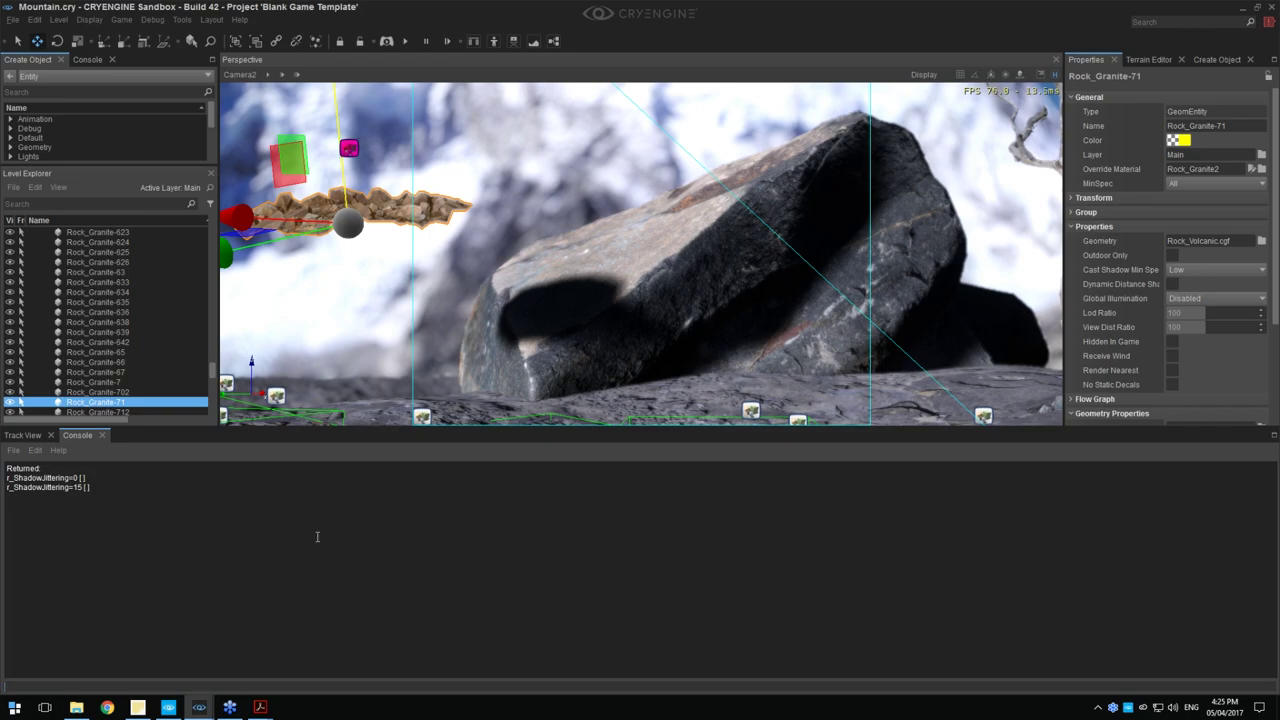
Set the console variable r_ShadowJittering to 2.5
{"action": "type", "text": "r_ShadowJittering"}
{"action": "type", "text": "2.5"}
{"action": "key", "text": "Return"}
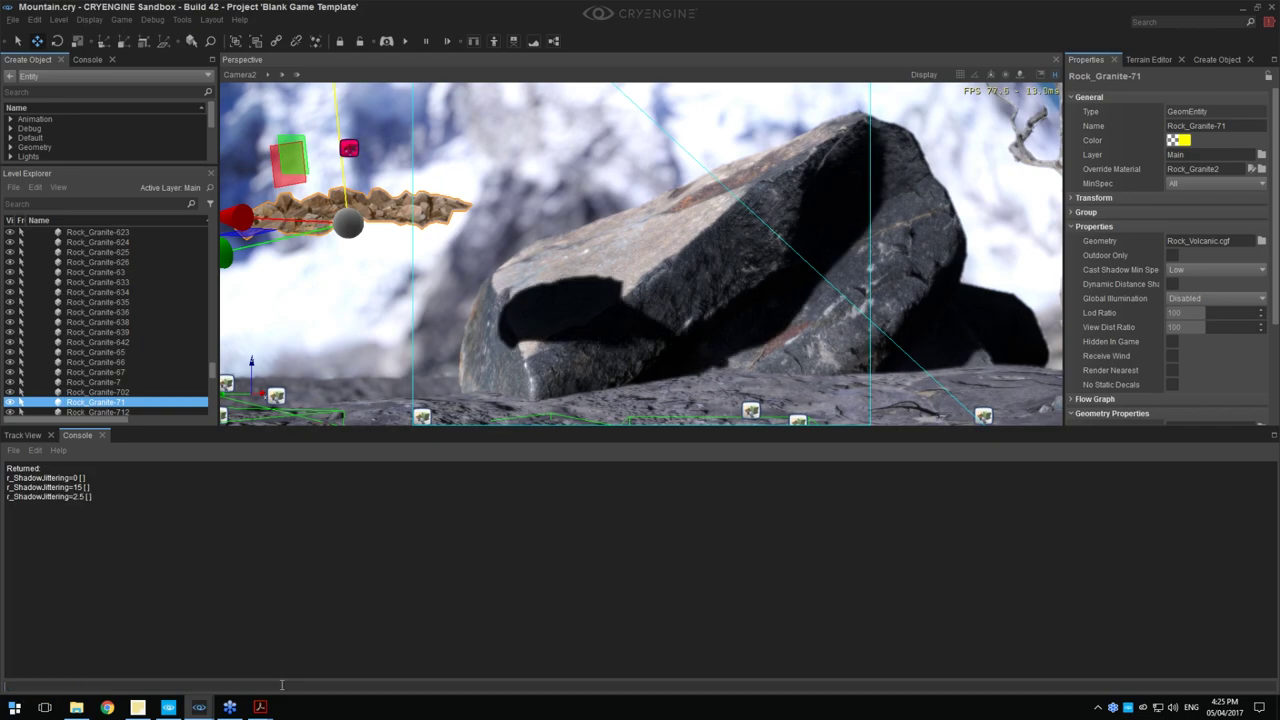
Set the console variable r_ShadowJittering to 3
{"action": "key", "text": "Up"}
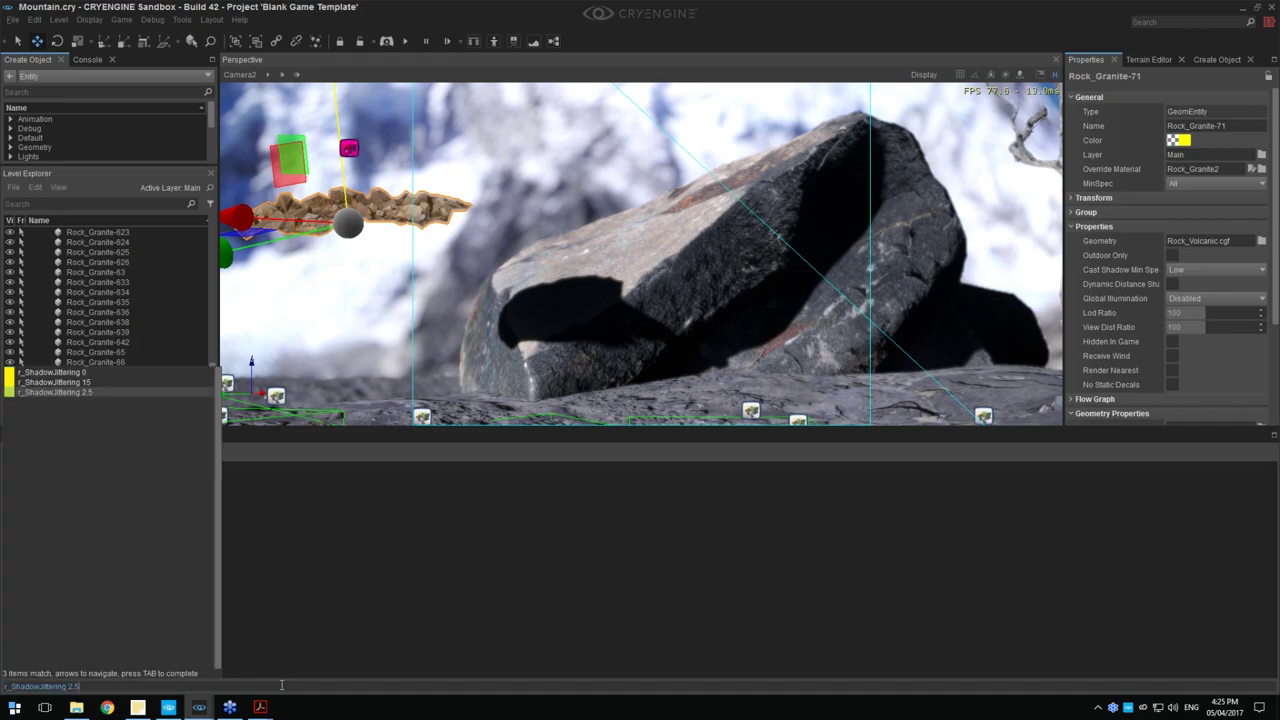
{"action": "key", "text": "BackSpace"}
{"action": "key", "text": "BackSpace"}
{"action": "key", "text": "BackSpace"}
{"action": "type", "text": "3"}
{"action": "key", "text": "Return"}
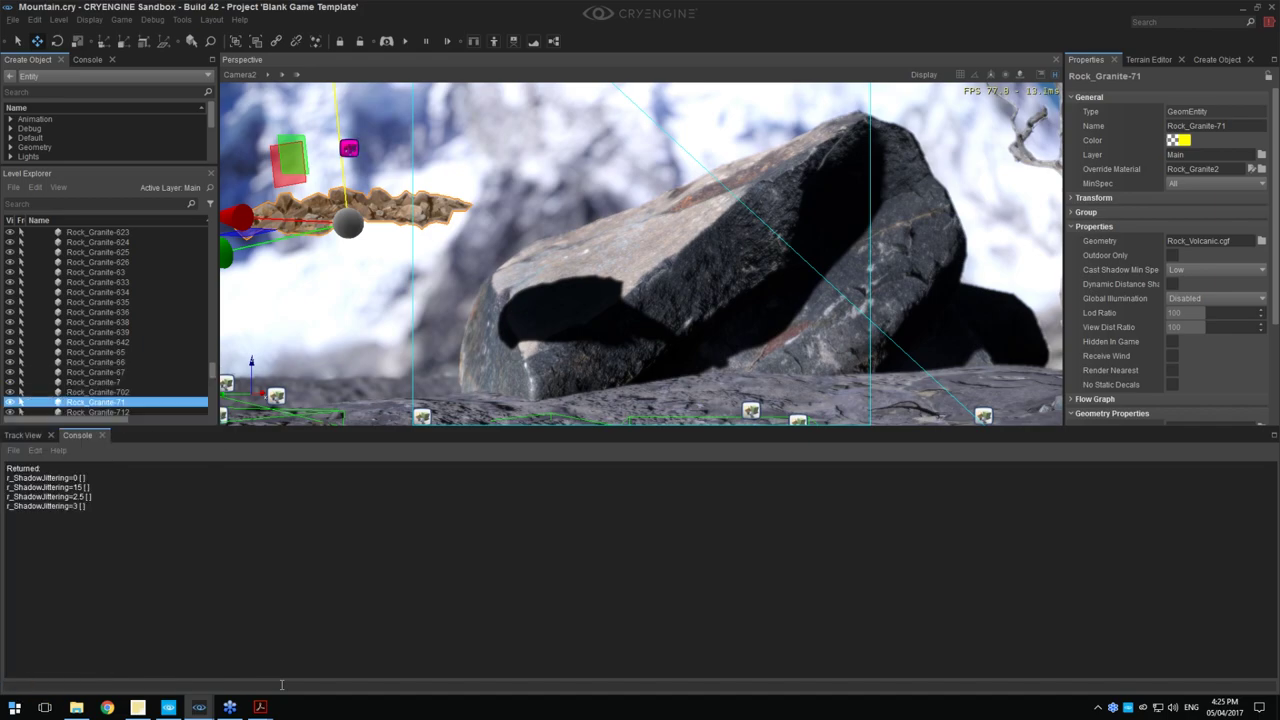
Lower the floating rock cluster to the ground just left of the boulder and hide the viewport helpers
{"action": "left_click_drag", "start_coordinate": [305, 184], "coordinate": [433, 383]}
{"action": "mouse_move", "coordinate": [346, 410]}
{"action": "left_mouse_down"}
{"action": "mouse_move", "coordinate": [529, 415]}
{"action": "mouse_move", "coordinate": [478, 418]}
{"action": "left_mouse_up"}
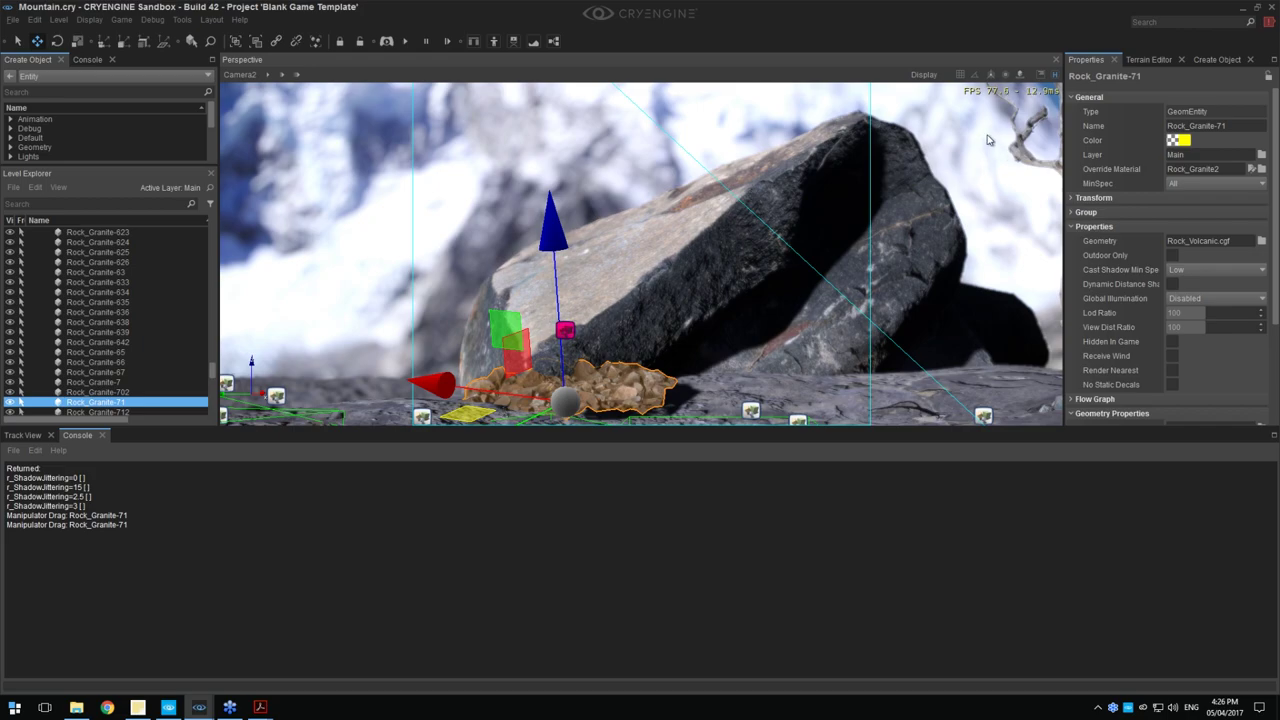
{"action": "key", "text": "shift+space"}
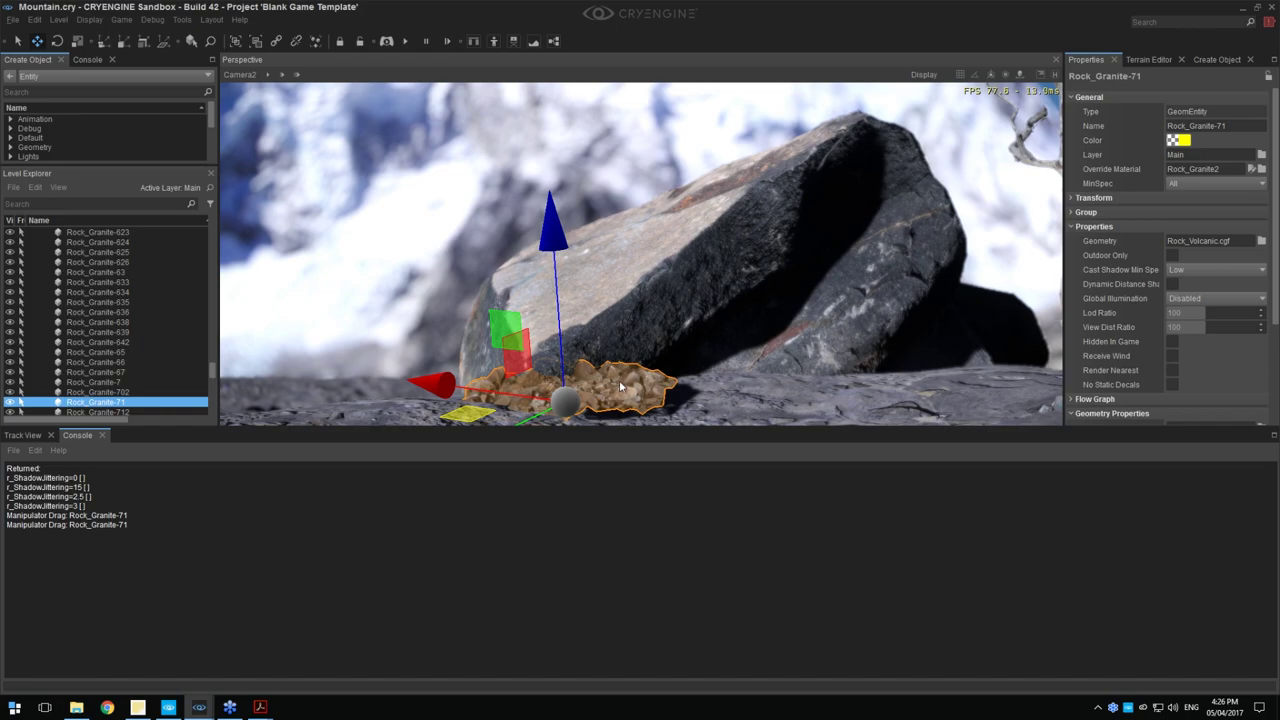
{"action": "left_click_drag", "start_coordinate": [620, 386], "coordinate": [259, 386]}
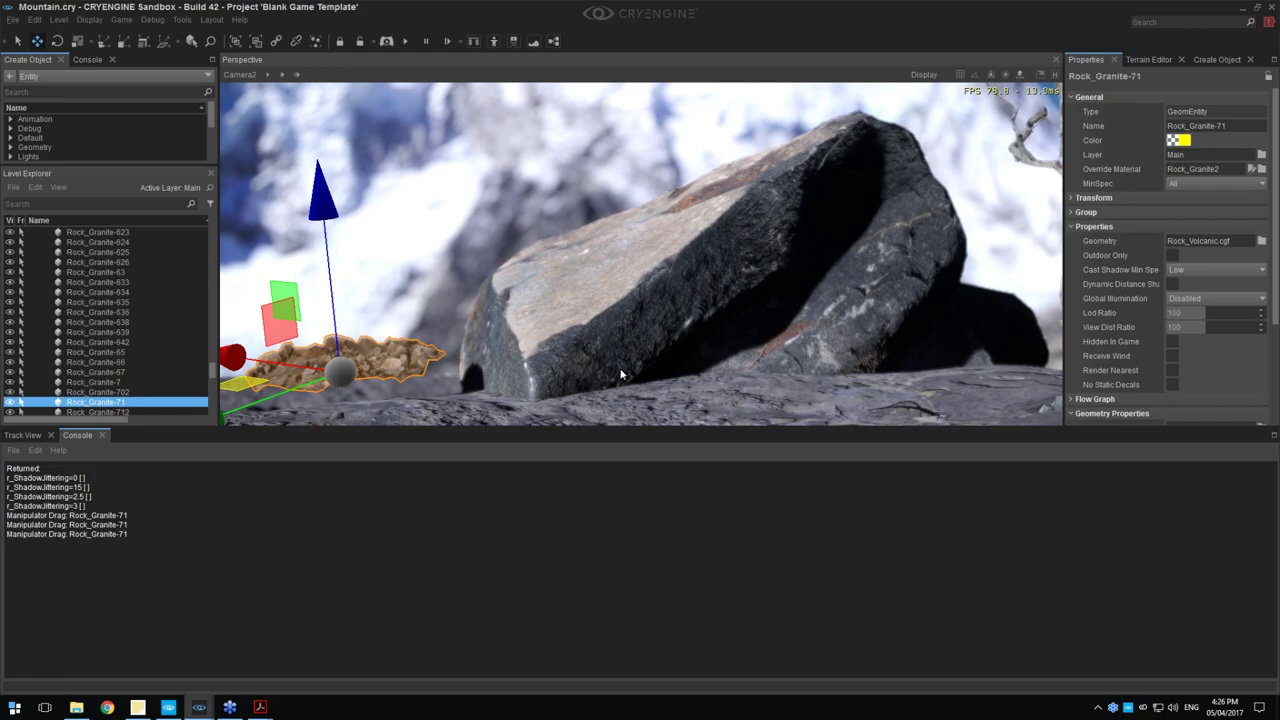
Open the Level Settings pane from the level editor tools
{"action": "left_click", "coordinate": [182, 20]}
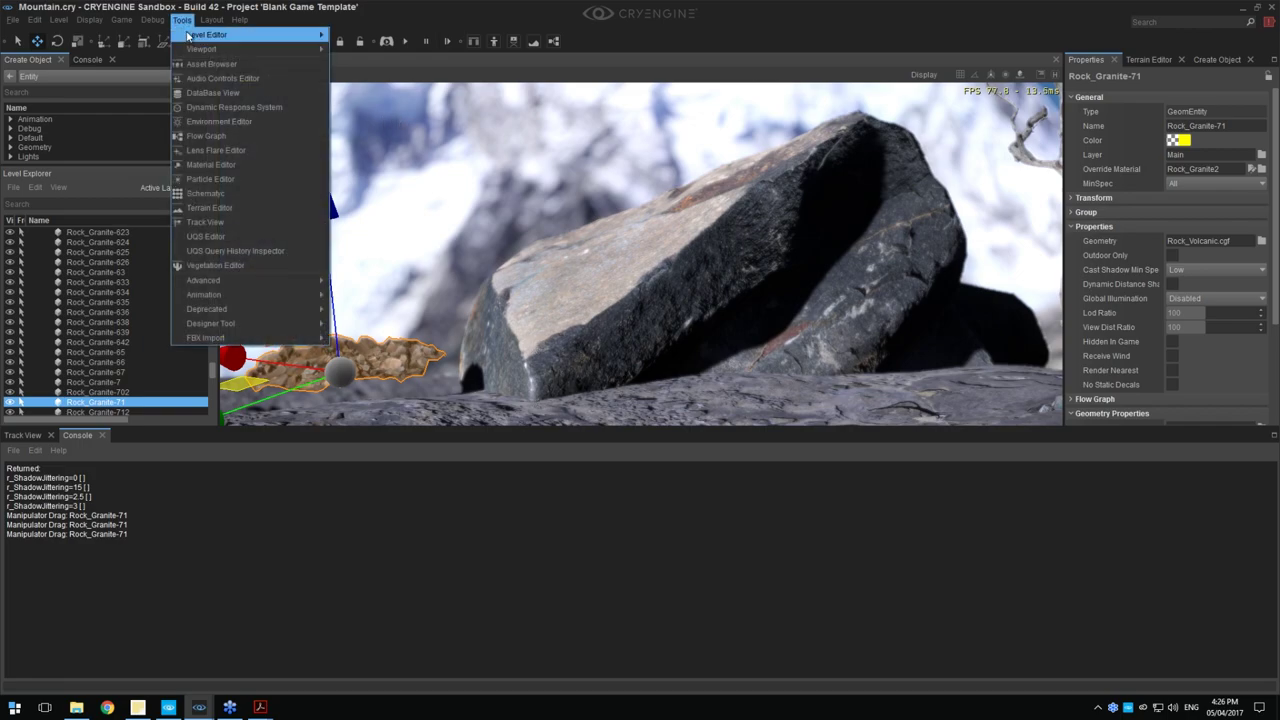
{"action": "mouse_move", "coordinate": [265, 35]}
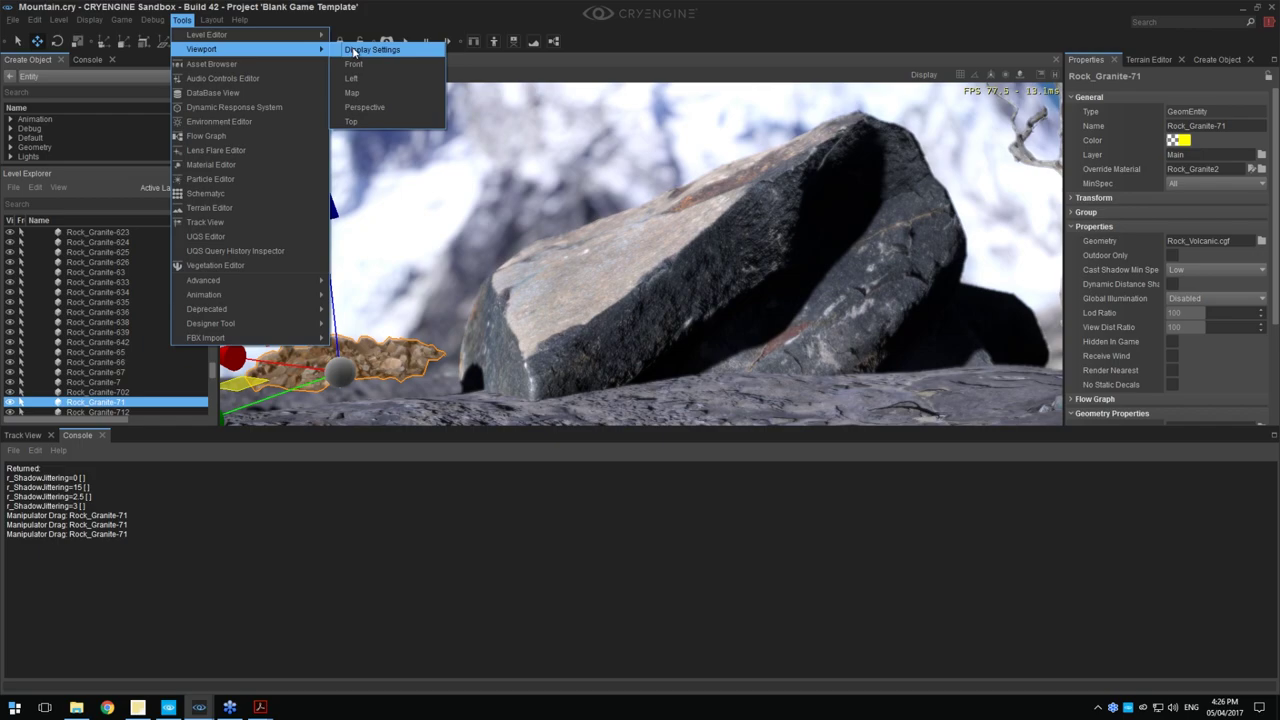
{"action": "left_click", "coordinate": [370, 64]}
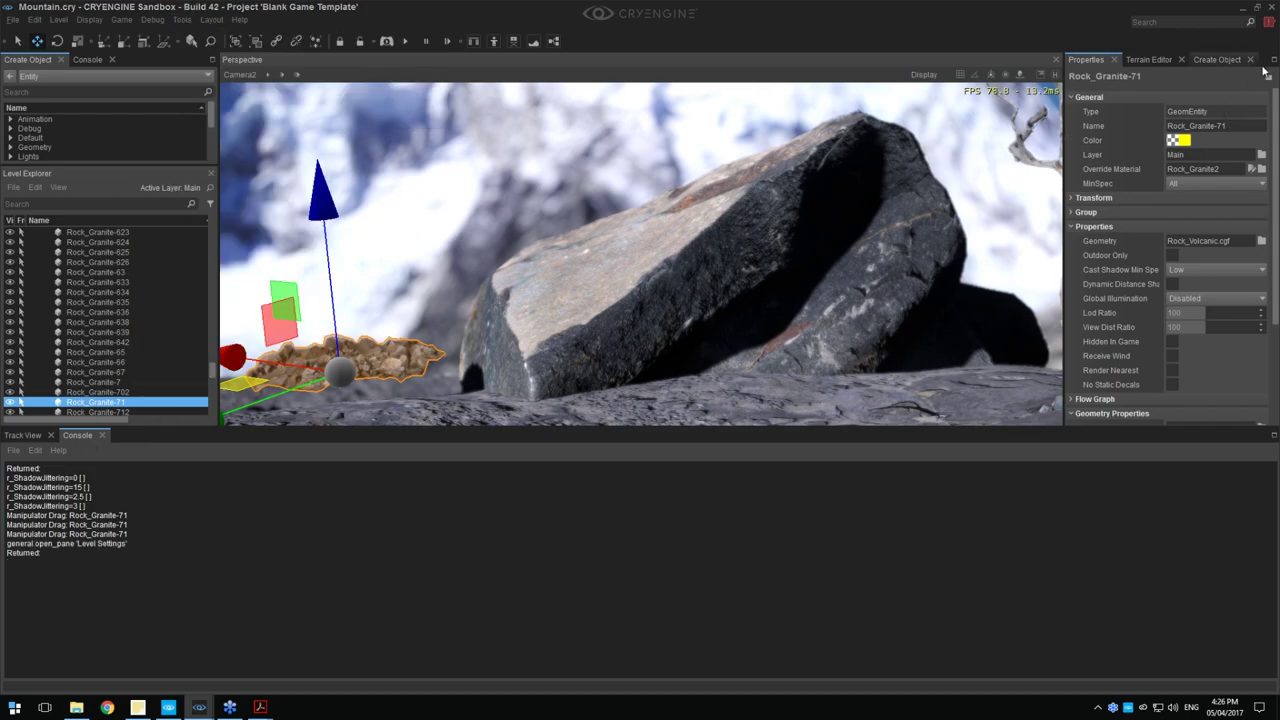
{"action": "left_click", "coordinate": [182, 20]}
{"action": "mouse_move", "coordinate": [195, 40]}
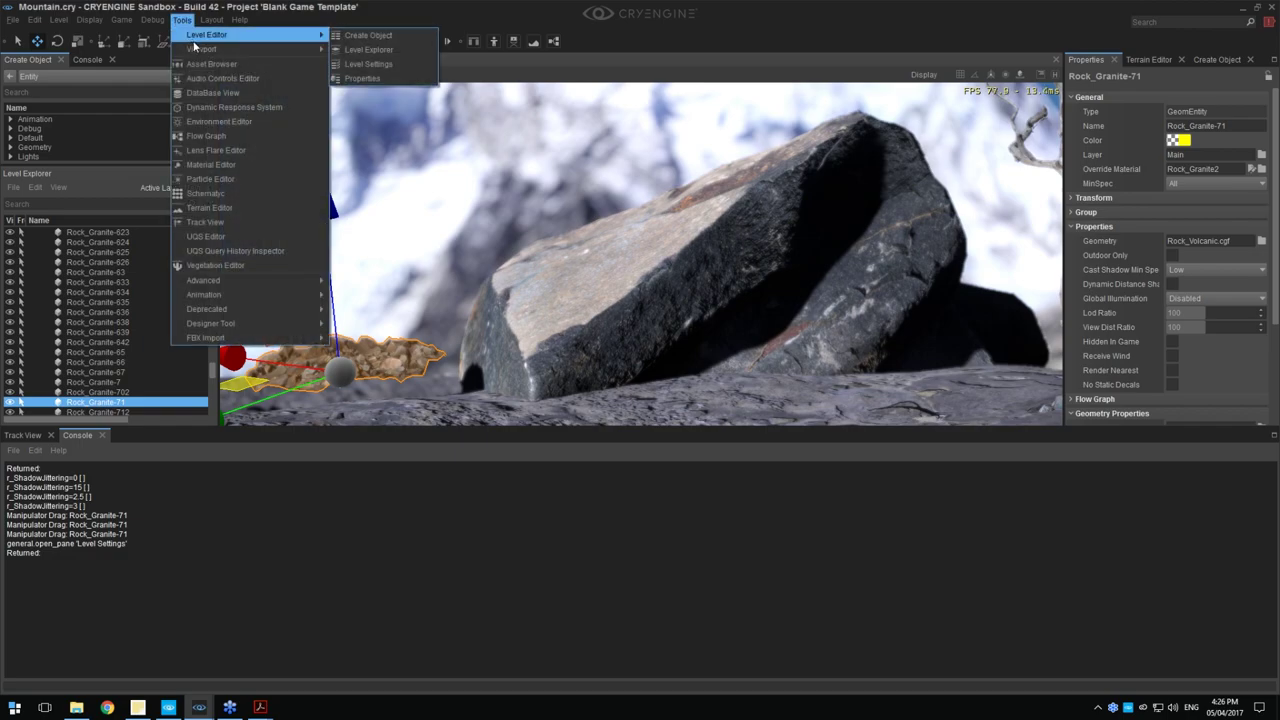
{"action": "left_click", "coordinate": [362, 63]}
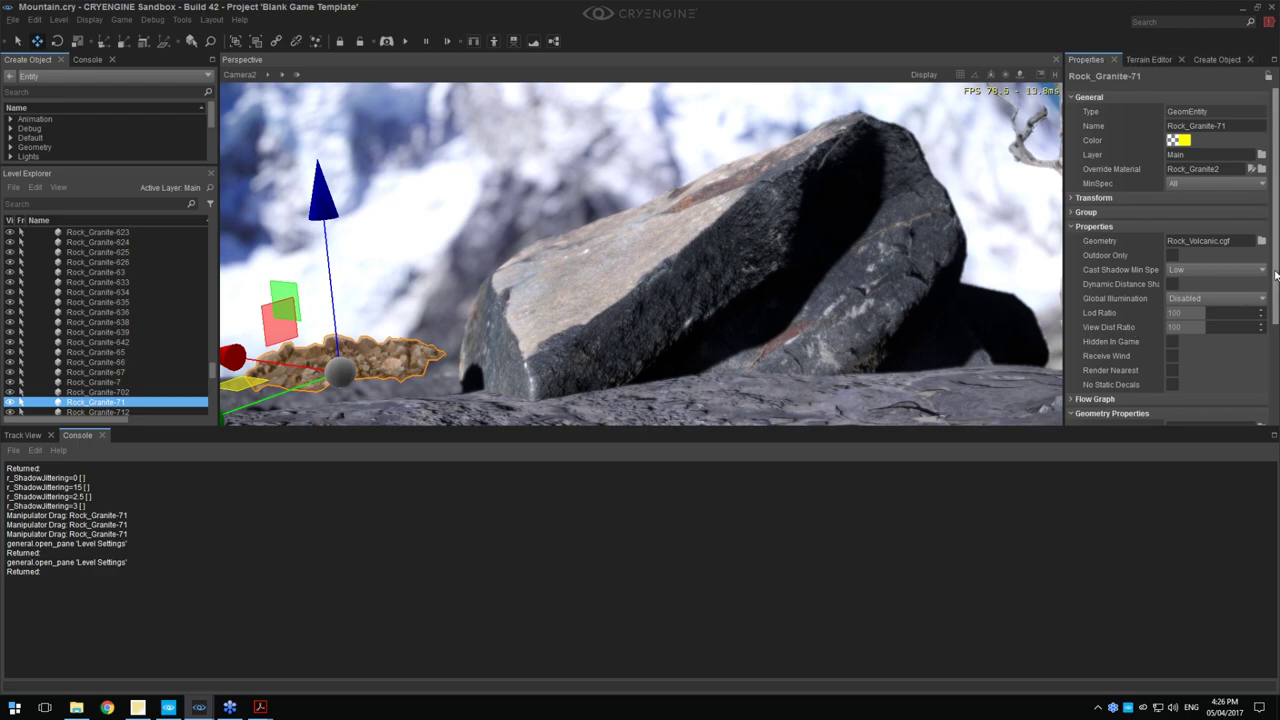
Look through the Terrain Editor, Properties and Create Object panes, and enlarge the viewport area by shrinking the Console
{"action": "left_click", "coordinate": [1149, 59]}
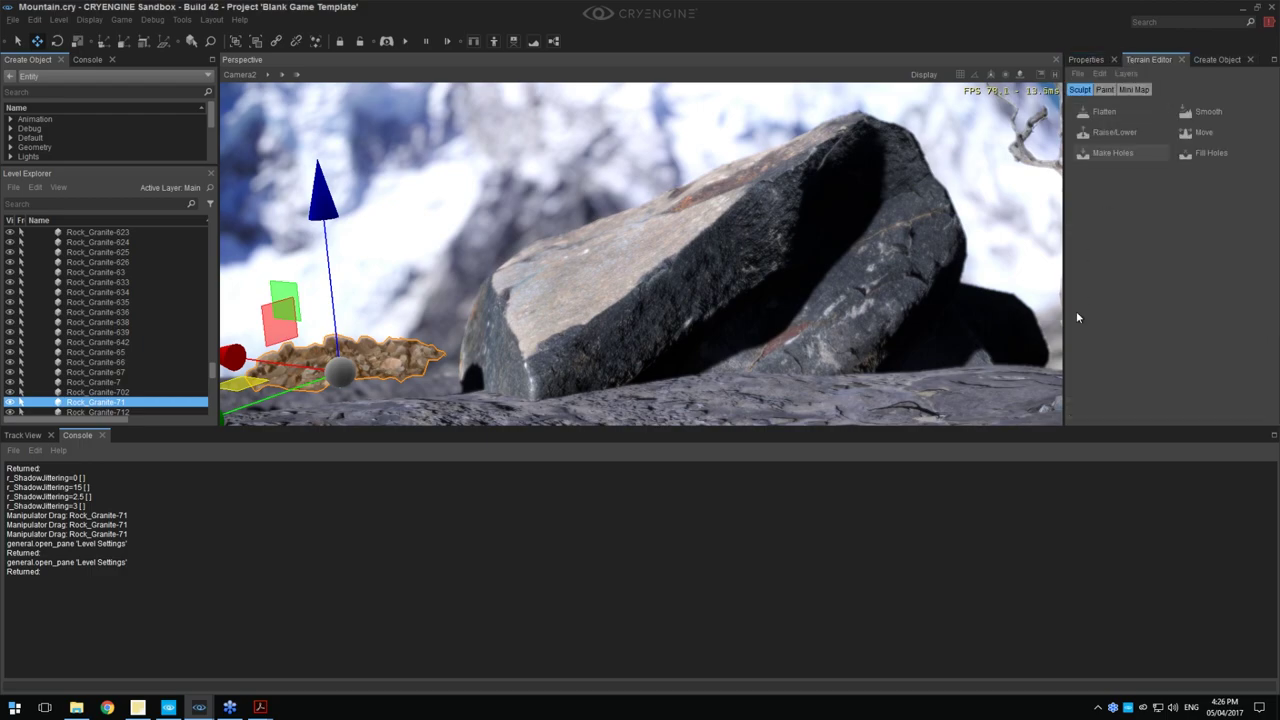
{"action": "left_click", "coordinate": [1083, 58]}
{"action": "scroll", "coordinate": [1150, 250], "scroll_direction": "down", "scroll_amount": 5}
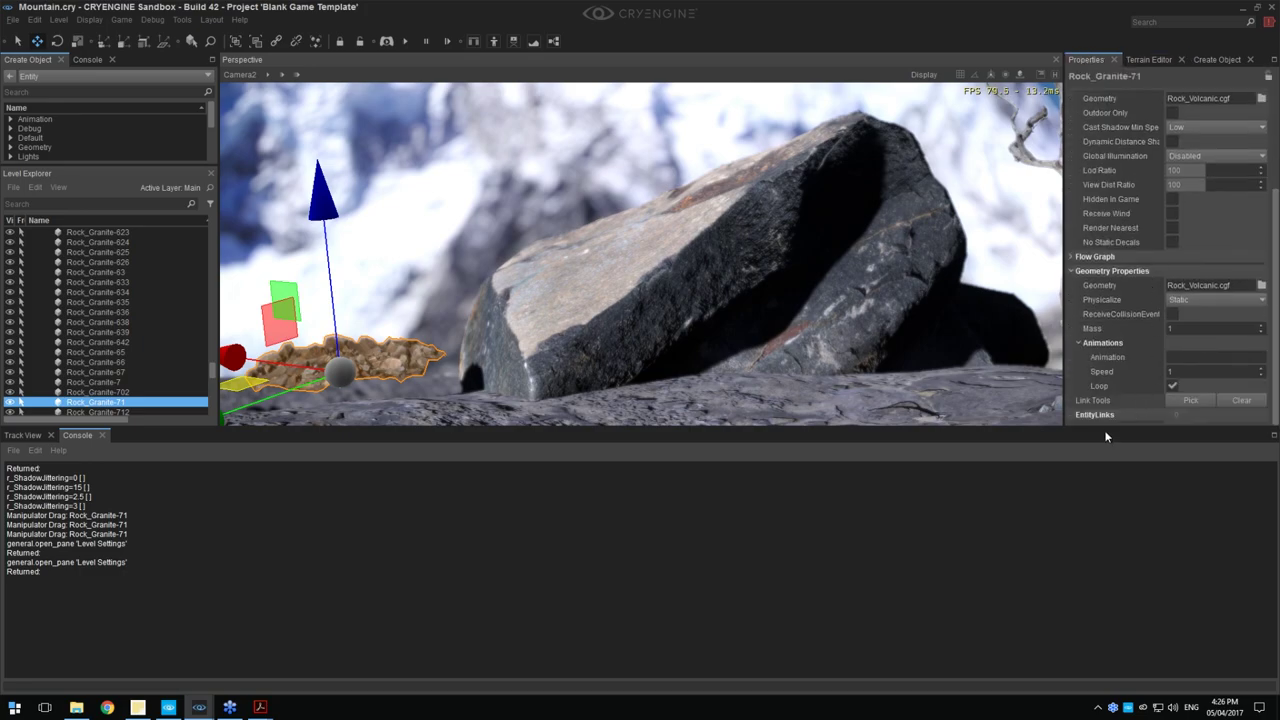
{"action": "left_click_drag", "start_coordinate": [1106, 427], "coordinate": [1109, 552]}
{"action": "scroll", "coordinate": [1120, 395], "scroll_direction": "up", "scroll_amount": 1}
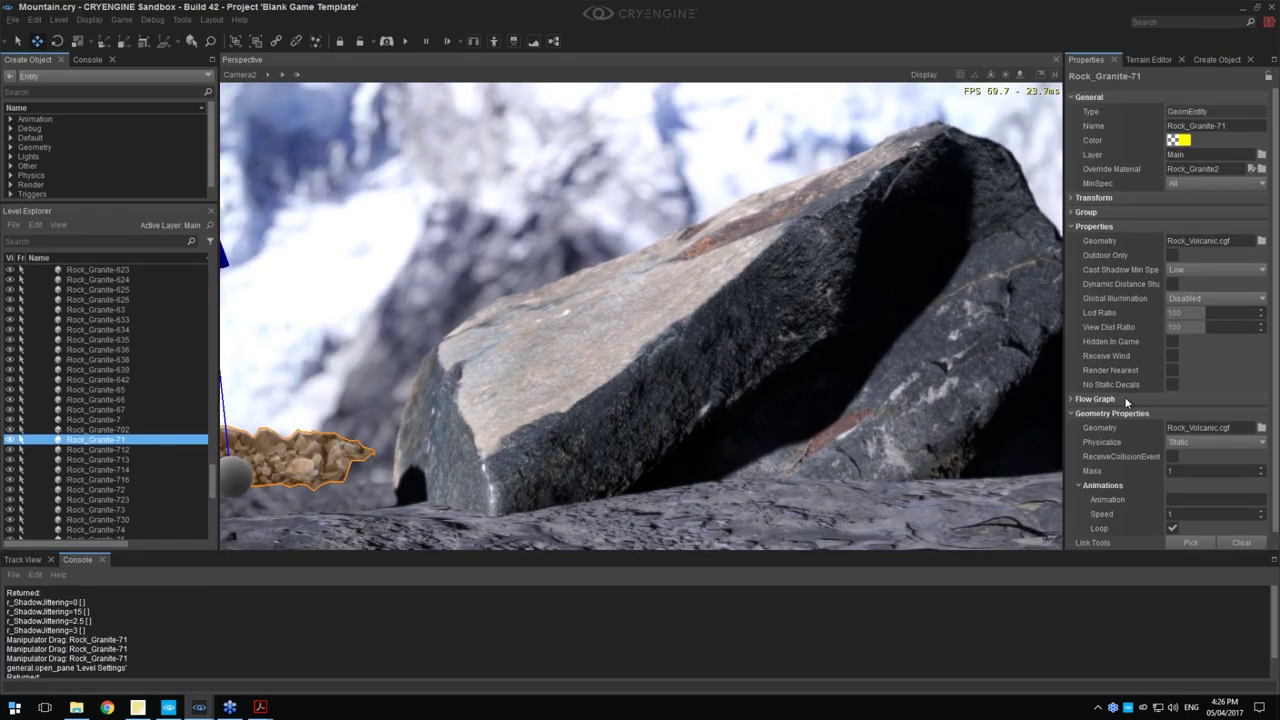
{"action": "left_click", "coordinate": [1244, 60]}
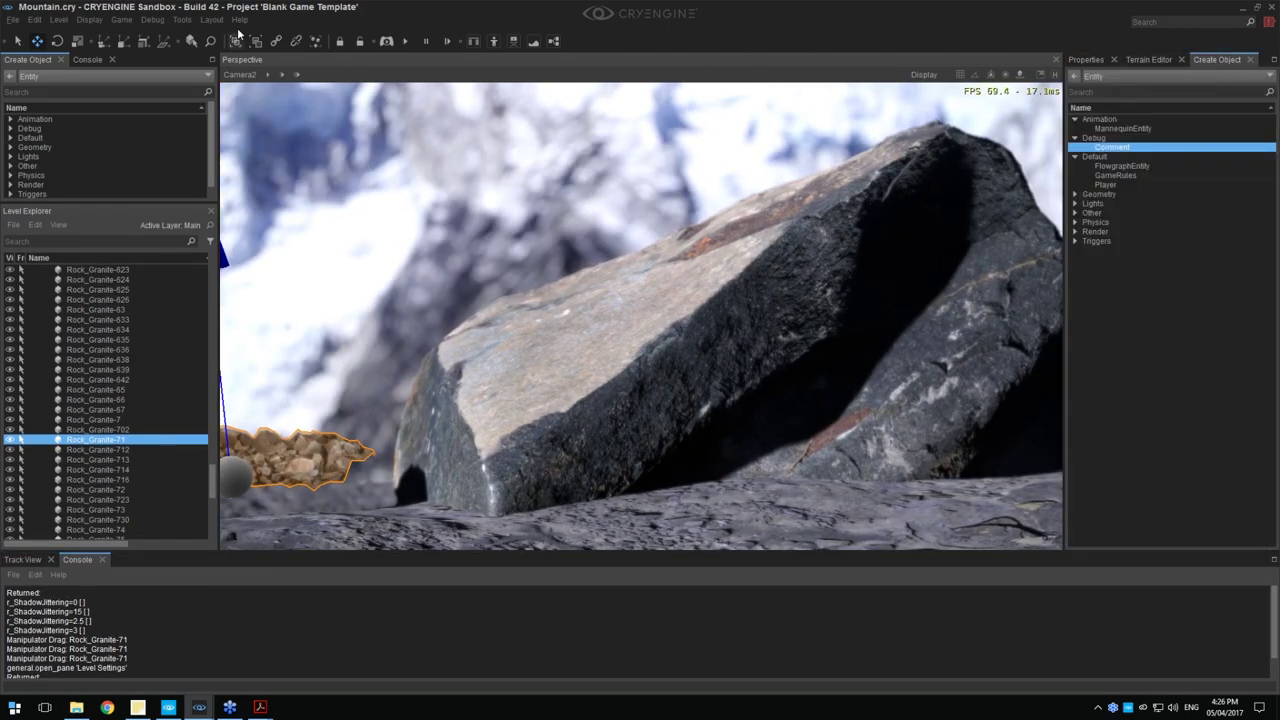
Reopen the Level Settings from the level editor tools and dock the Level Explorer as a tab beside Create Object and Console
{"action": "left_click", "coordinate": [184, 20]}
{"action": "mouse_move", "coordinate": [205, 34]}
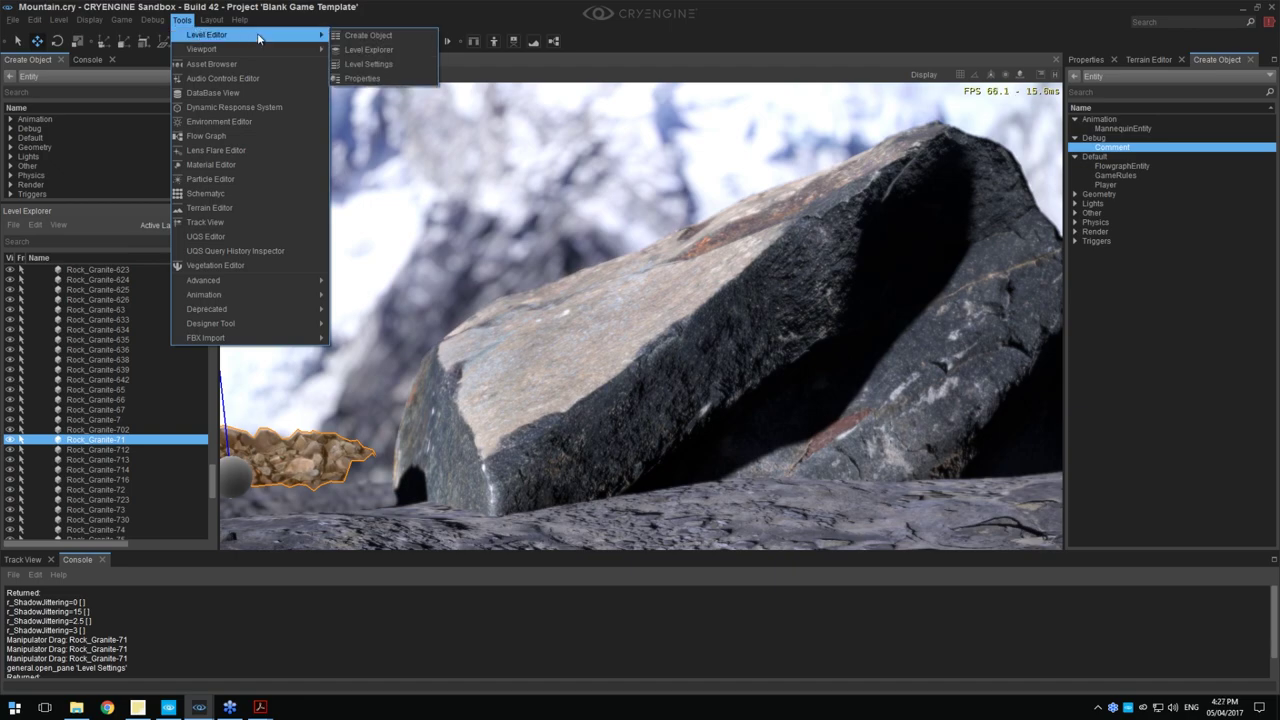
{"action": "left_click", "coordinate": [390, 62]}
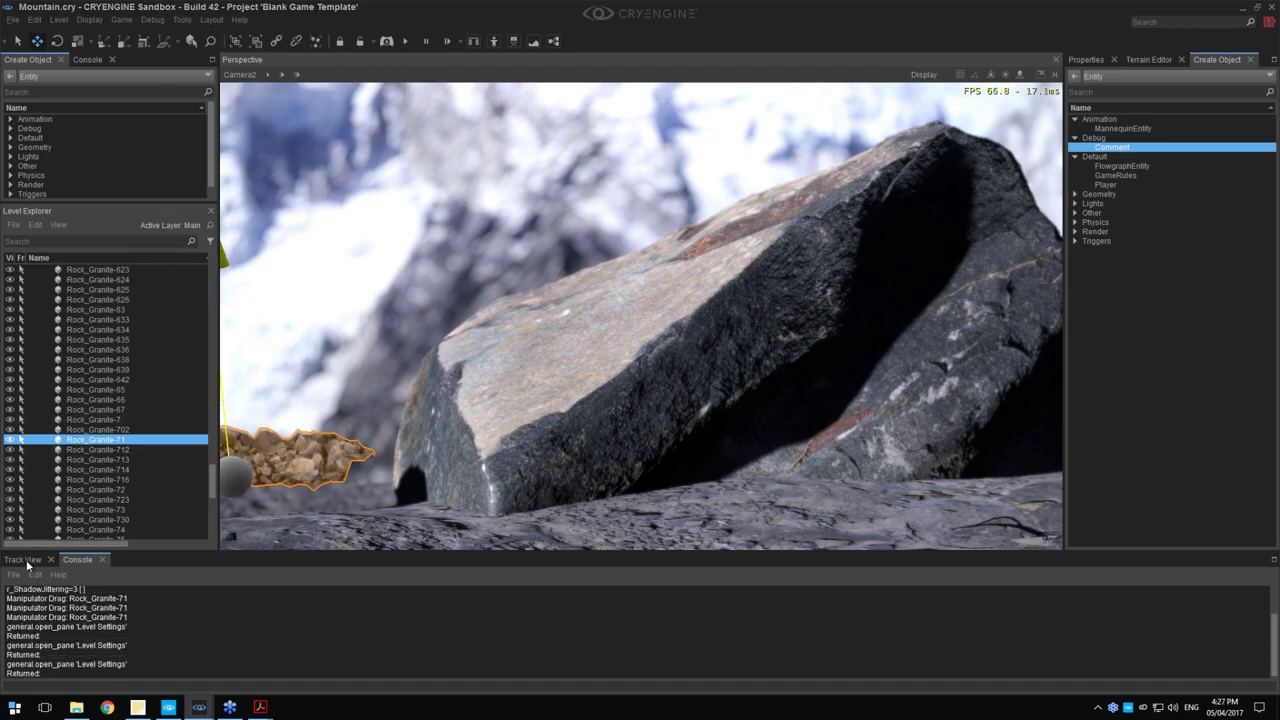
{"action": "left_click_drag", "start_coordinate": [131, 212], "coordinate": [108, 305]}
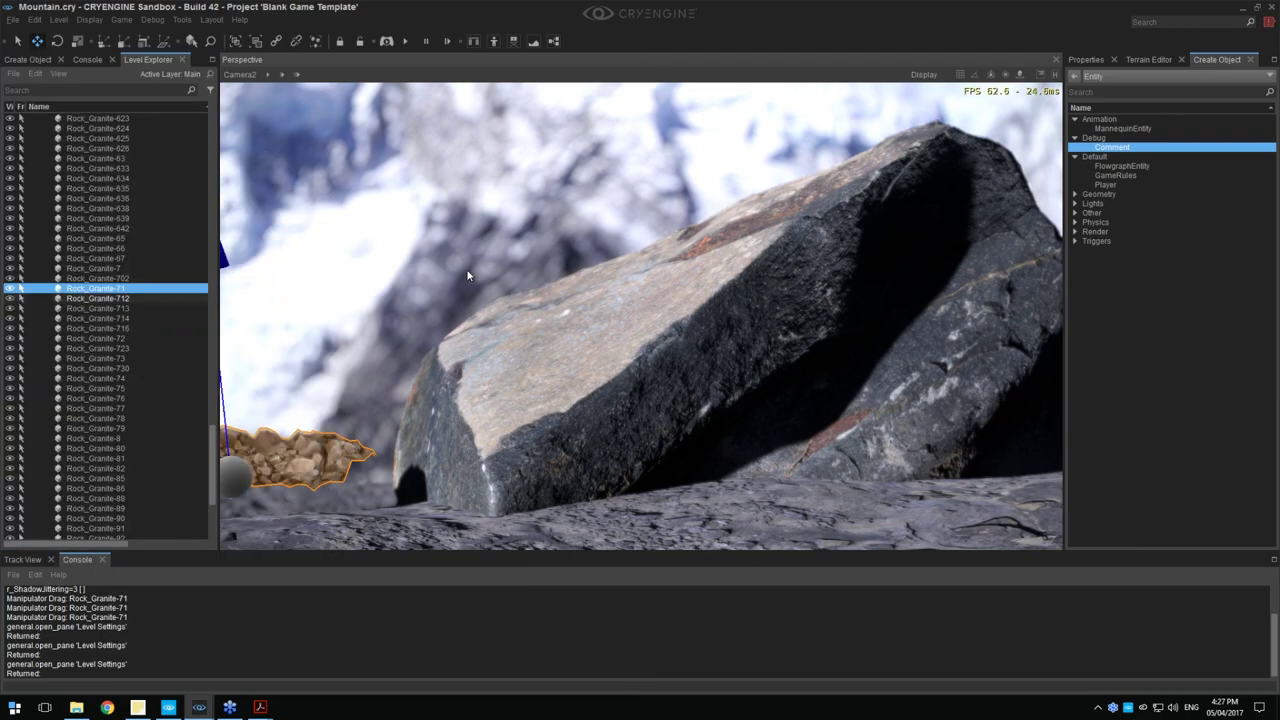
Minimize the windows covering the floating Level Settings and bring it up over the editor, beside the boulder view
{"action": "left_click_drag", "start_coordinate": [1064, 85], "coordinate": [838, 82]}
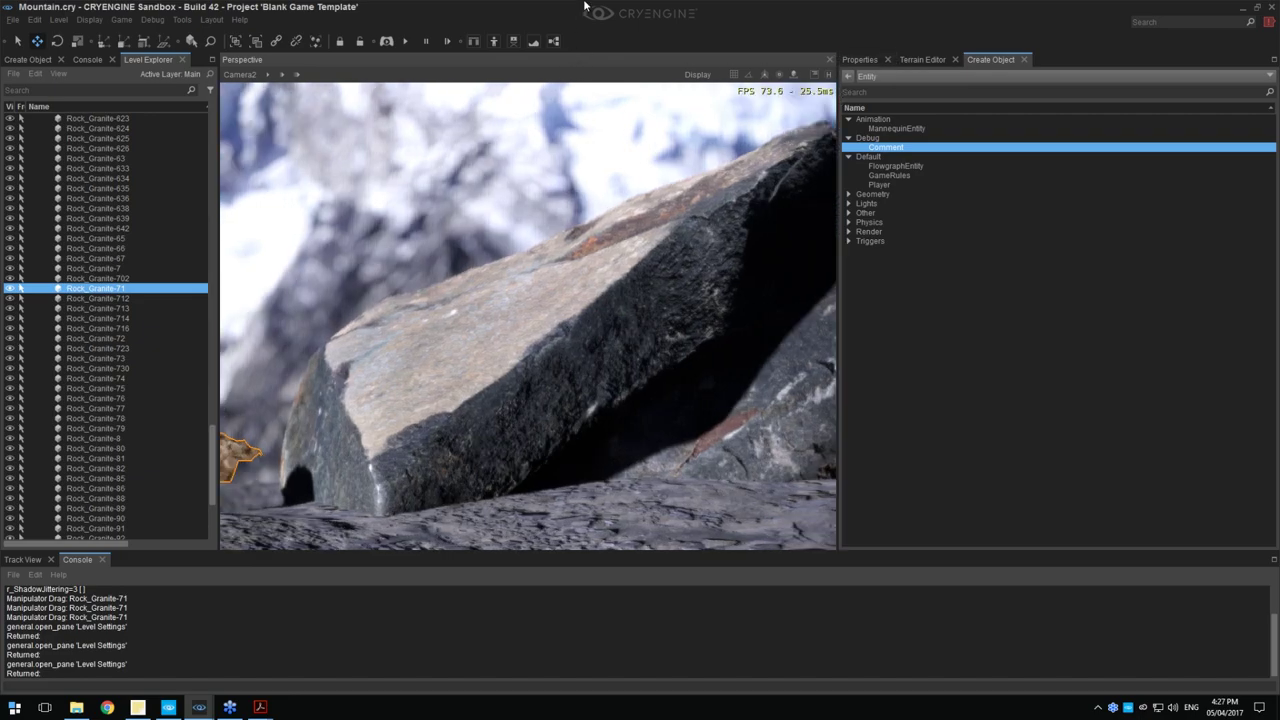
{"action": "left_click", "coordinate": [1243, 7]}
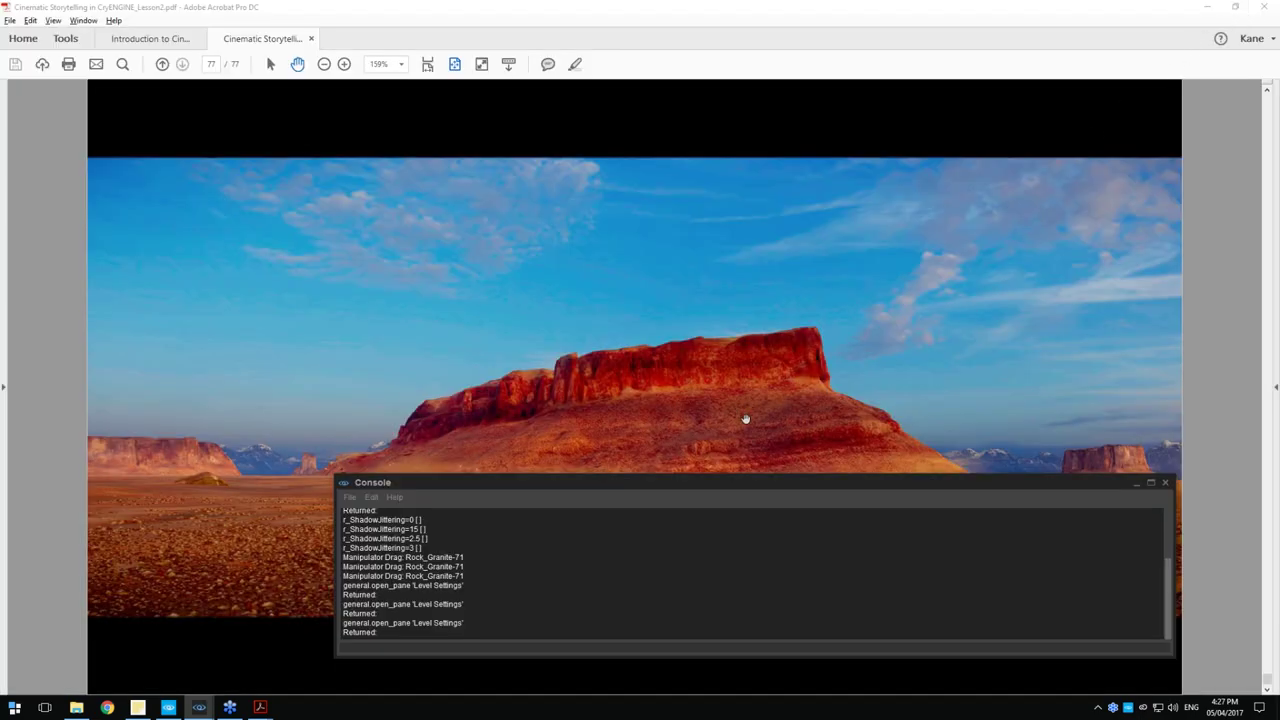
{"action": "left_click", "coordinate": [1164, 482]}
{"action": "left_click", "coordinate": [1207, 7]}
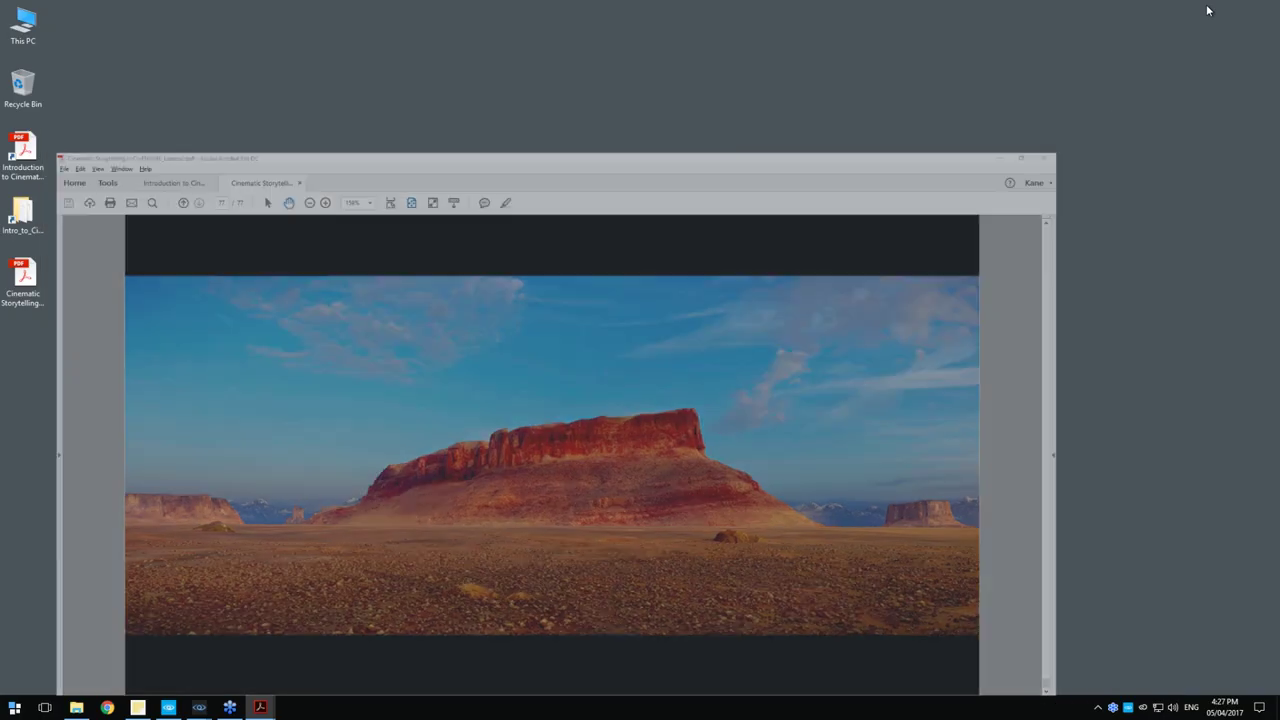
{"action": "mouse_move", "coordinate": [199, 708]}
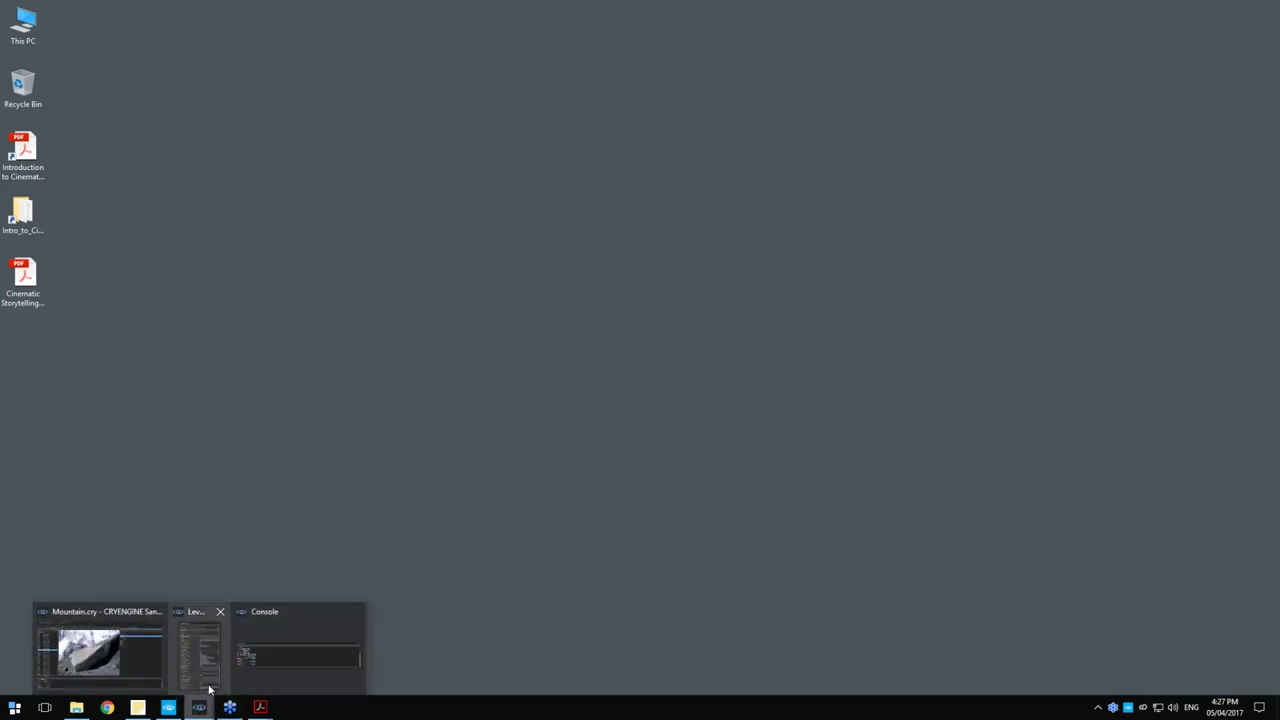
{"action": "left_click", "coordinate": [209, 682]}
{"action": "mouse_move", "coordinate": [204, 708]}
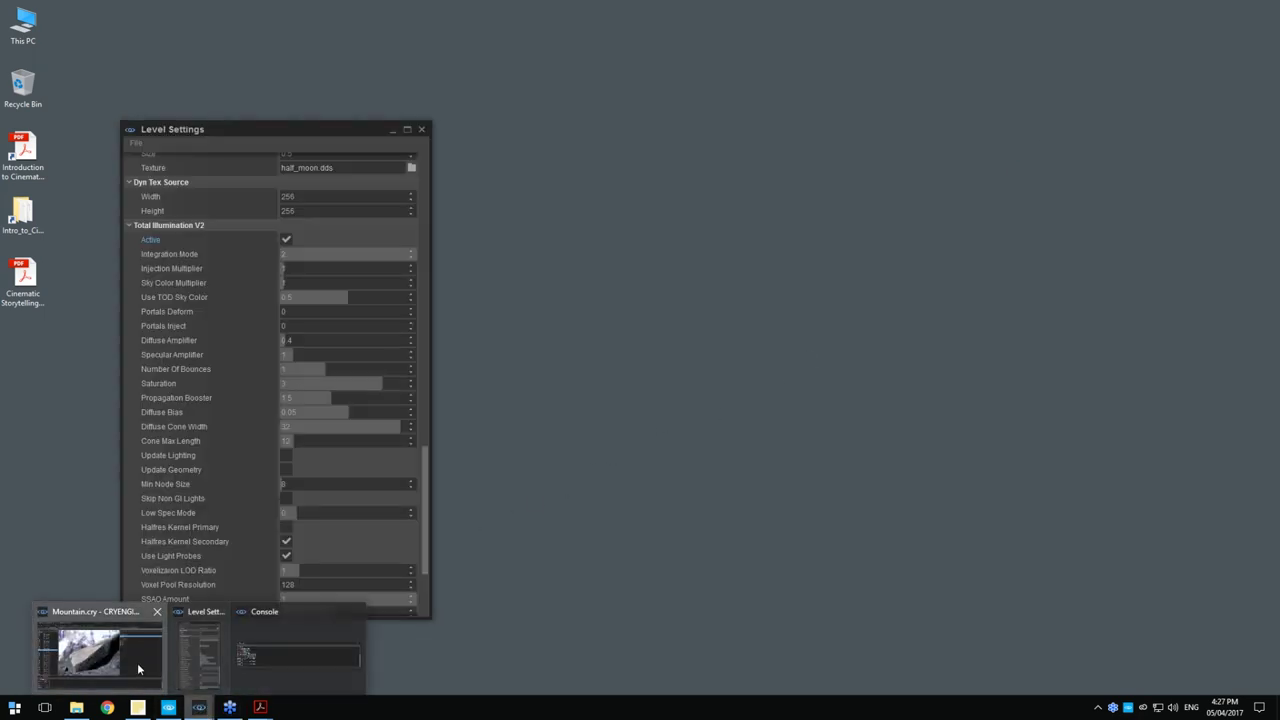
{"action": "left_click", "coordinate": [137, 662]}
{"action": "left_click", "coordinate": [204, 659]}
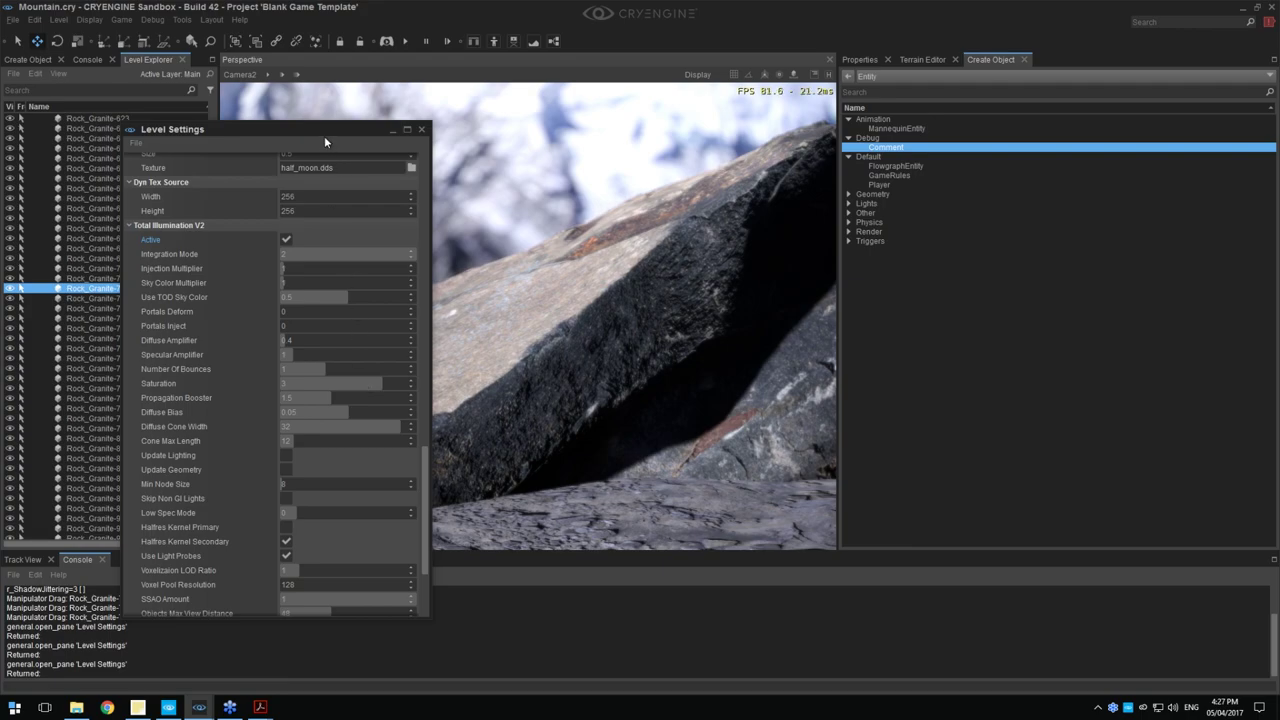
{"action": "left_click_drag", "start_coordinate": [324, 136], "coordinate": [1098, 146]}
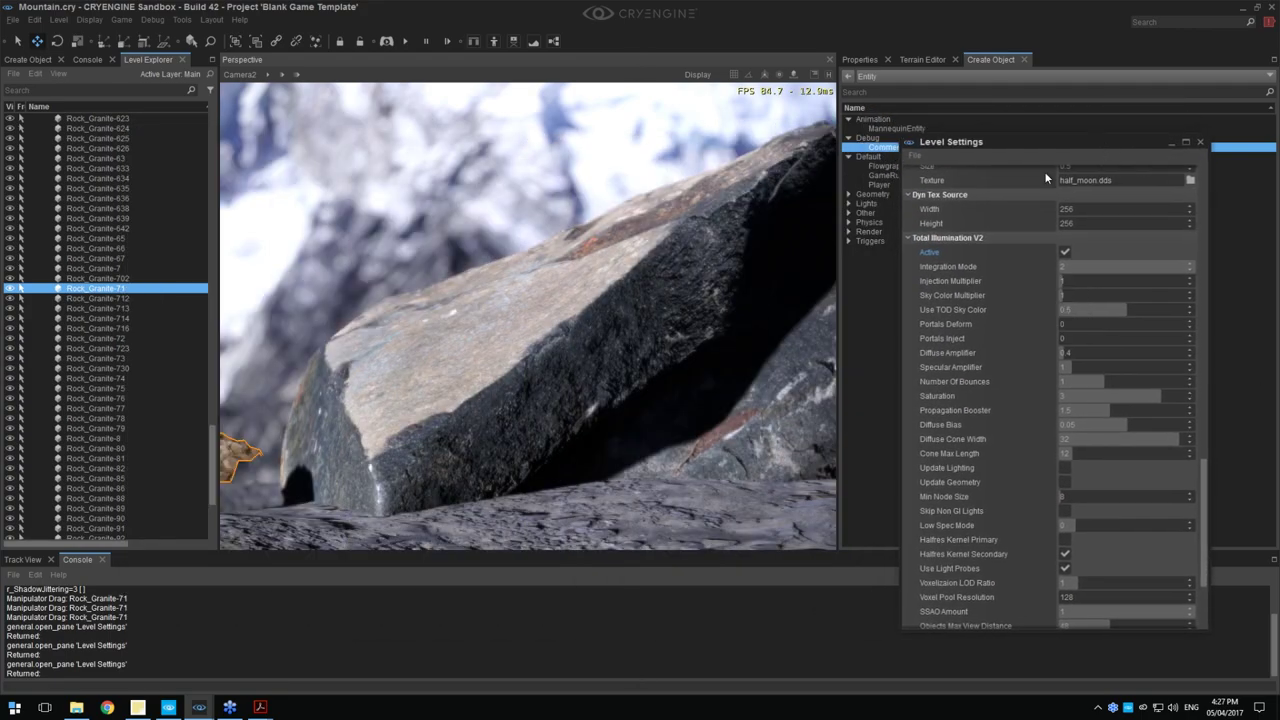
Dock the Level Settings as a tab beside Create Object and widen that pane so the setting names are readable
{"action": "left_click_drag", "start_coordinate": [838, 193], "coordinate": [1090, 192]}
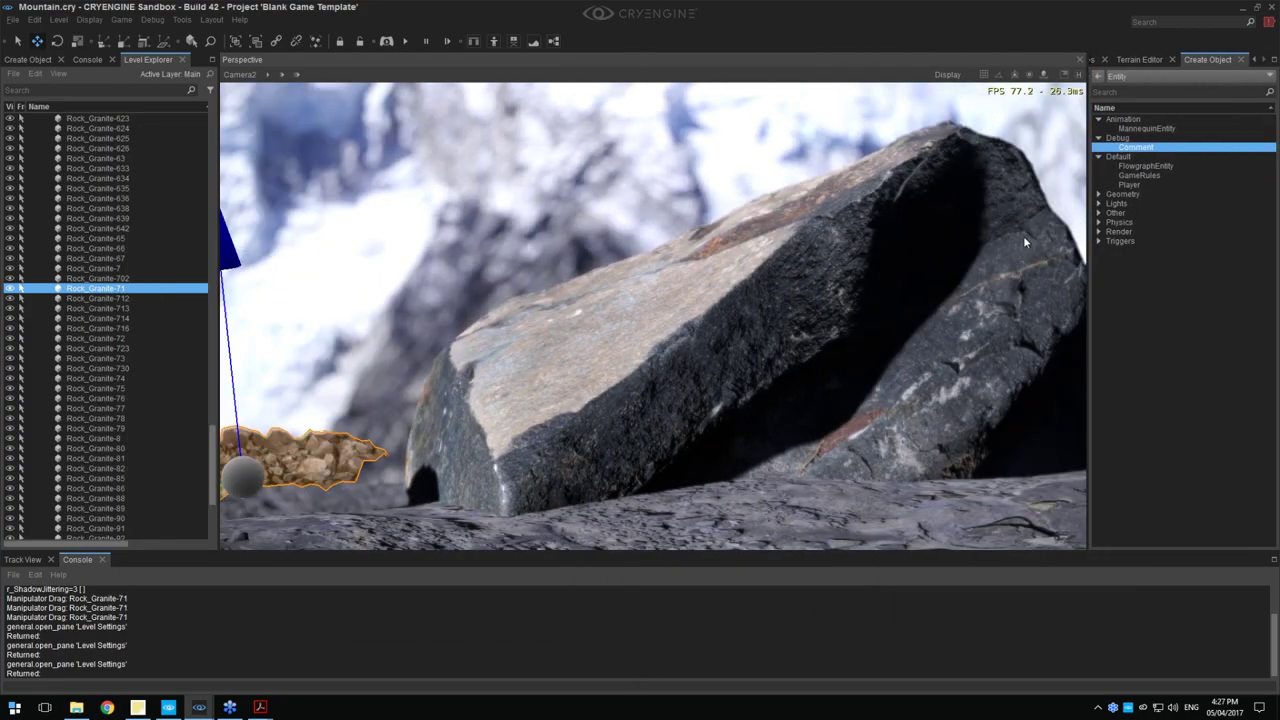
{"action": "mouse_move", "coordinate": [201, 706]}
{"action": "left_click", "coordinate": [208, 666]}
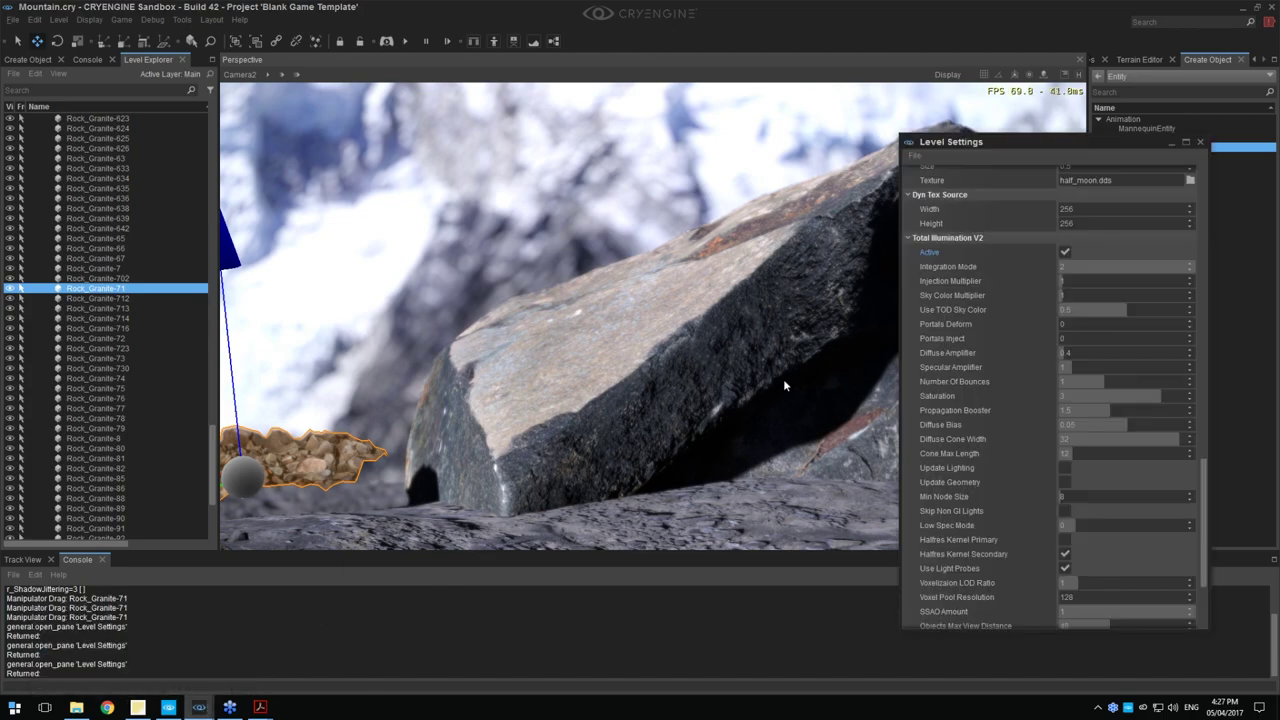
{"action": "left_click_drag", "start_coordinate": [1043, 143], "coordinate": [1184, 292]}
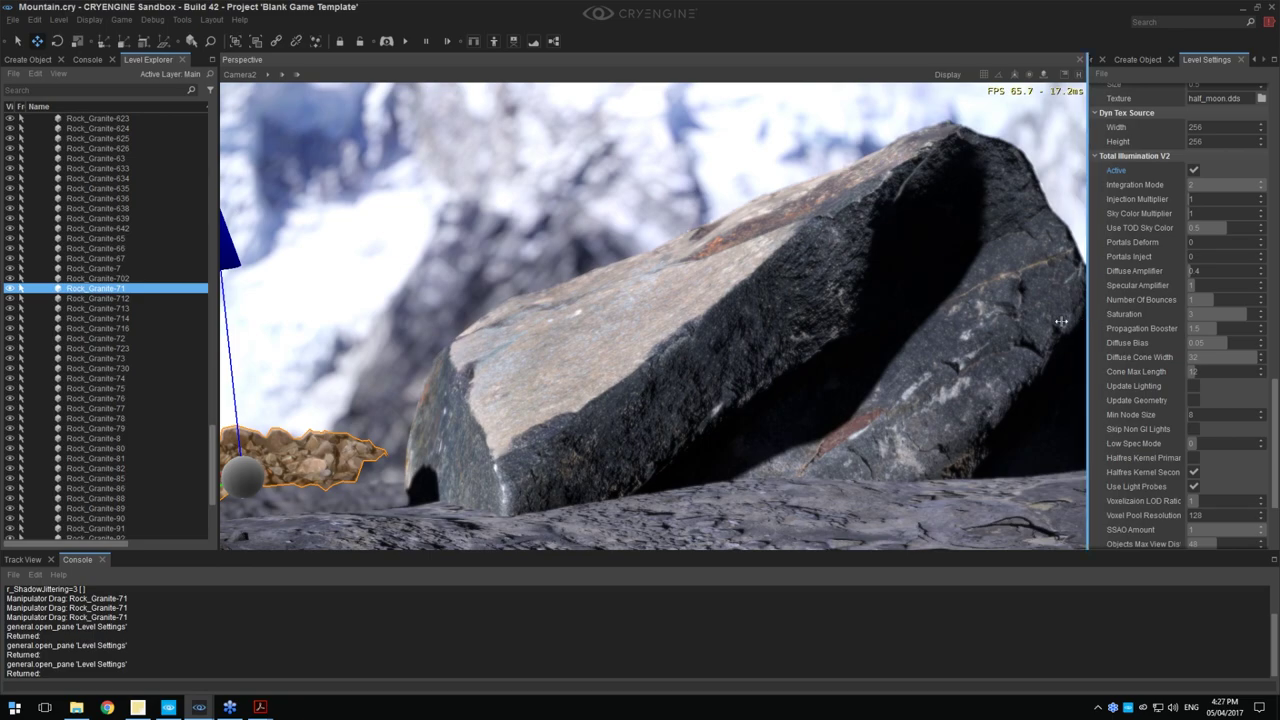
{"action": "left_click_drag", "start_coordinate": [1090, 319], "coordinate": [930, 290]}
Compare Total Illumination V2 switched off and on, and set its Diffuse Amplifier to 2 after trying values such as 3 and 0
{"action": "left_click", "coordinate": [1104, 170]}
{"action": "left_click", "coordinate": [1104, 170]}
{"action": "scroll", "coordinate": [1072, 234], "scroll_direction": "down", "scroll_amount": 1}
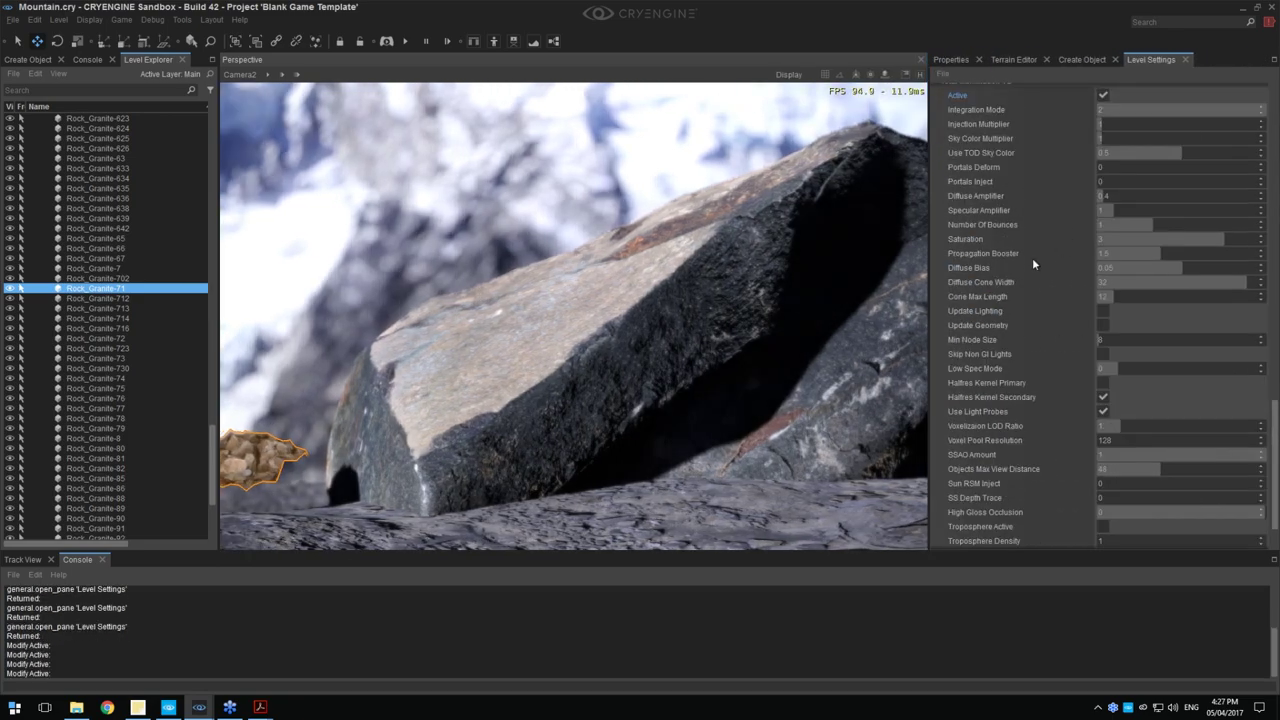
{"action": "left_click", "coordinate": [1121, 199]}
{"action": "type", "text": "3"}
{"action": "key", "text": "Return"}
{"action": "type", "text": "2"}
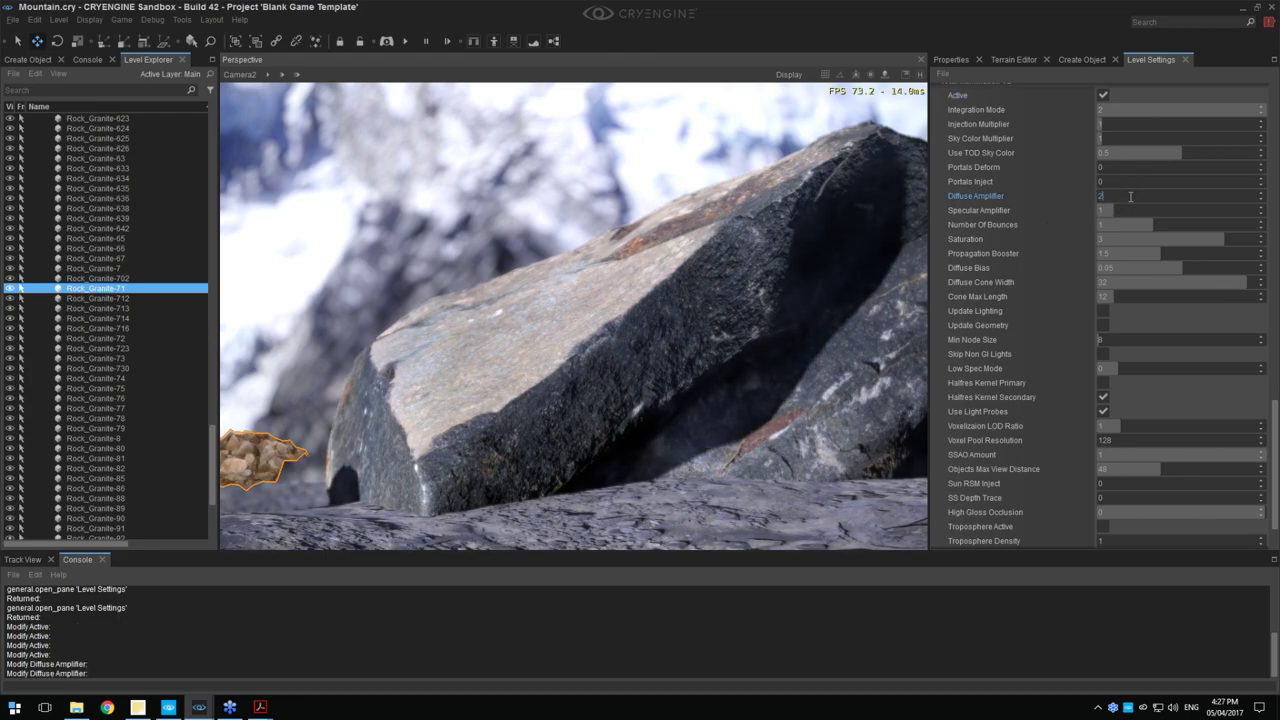
{"action": "key", "text": "Return"}
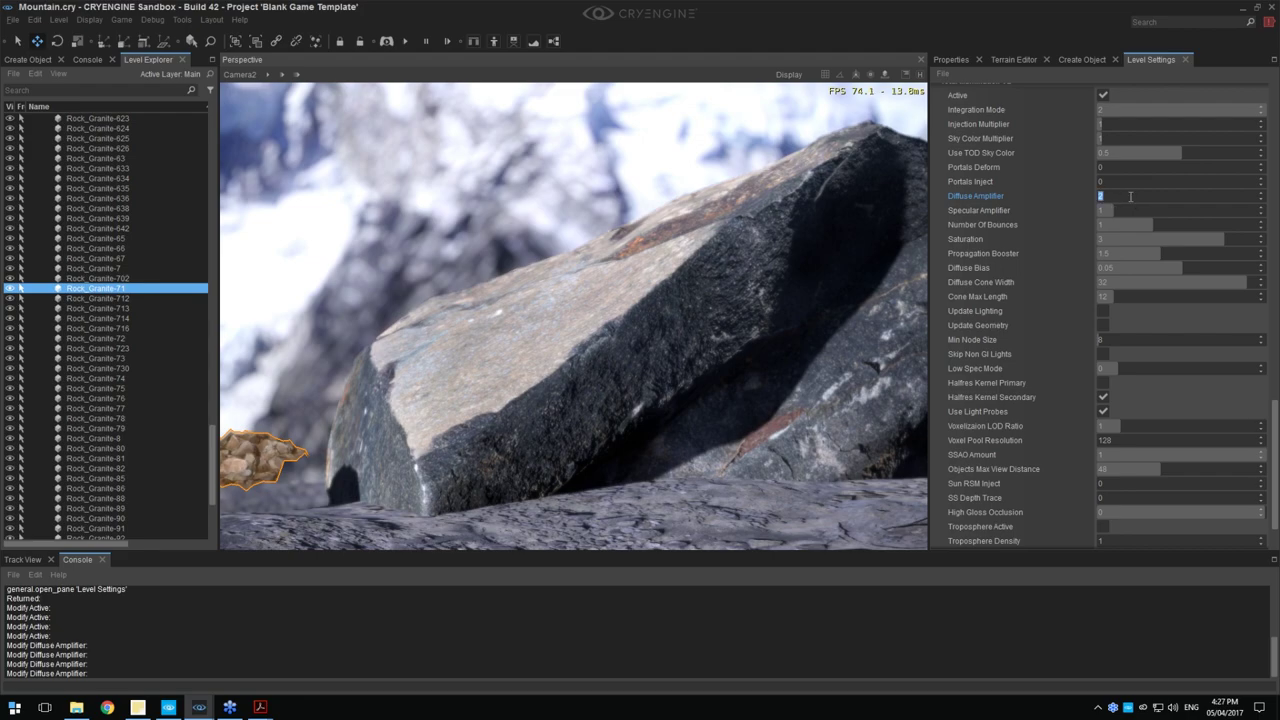
{"action": "type", "text": "0"}
{"action": "key", "text": "Return"}
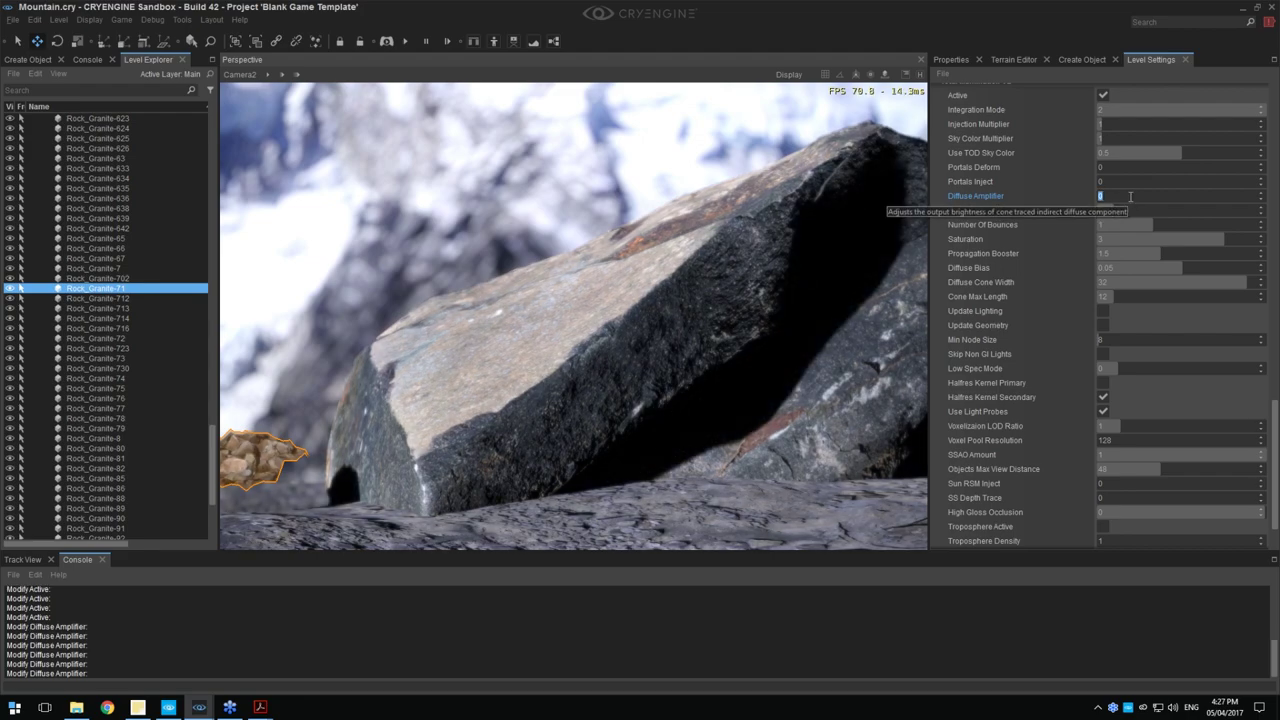
{"action": "key", "text": "Return"}
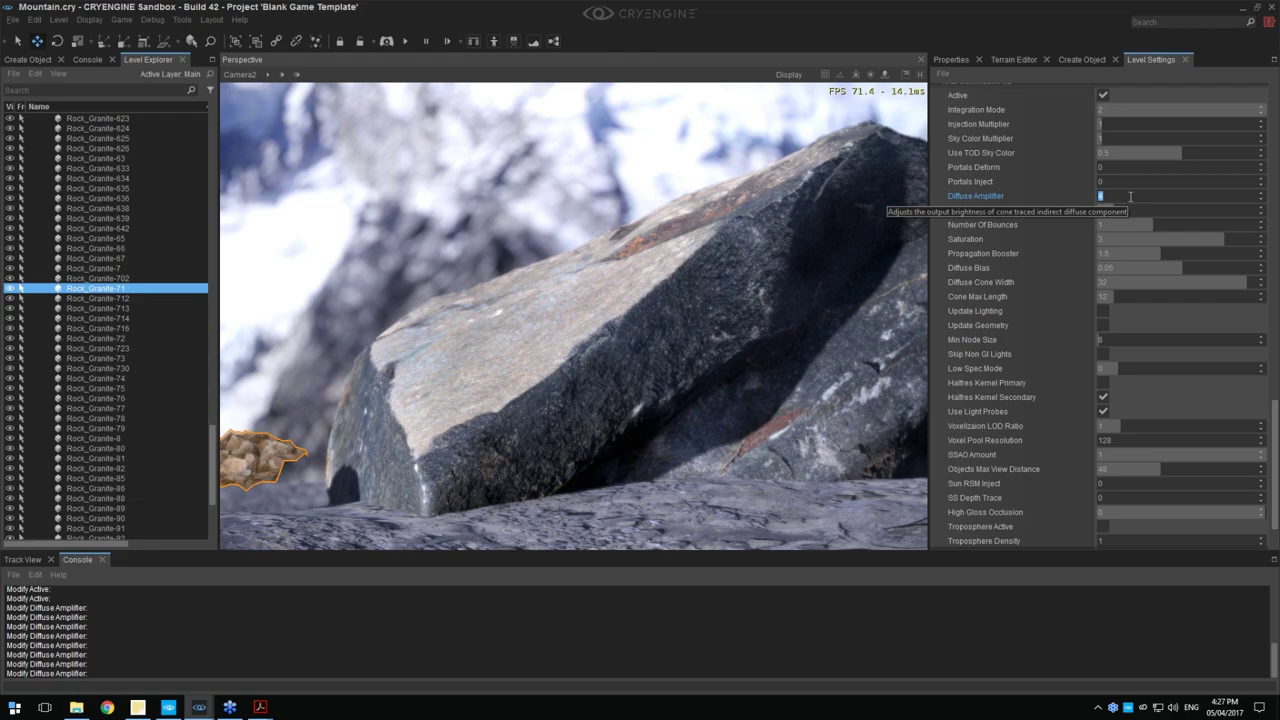
{"action": "type", "text": "2"}
{"action": "key", "text": "Return"}
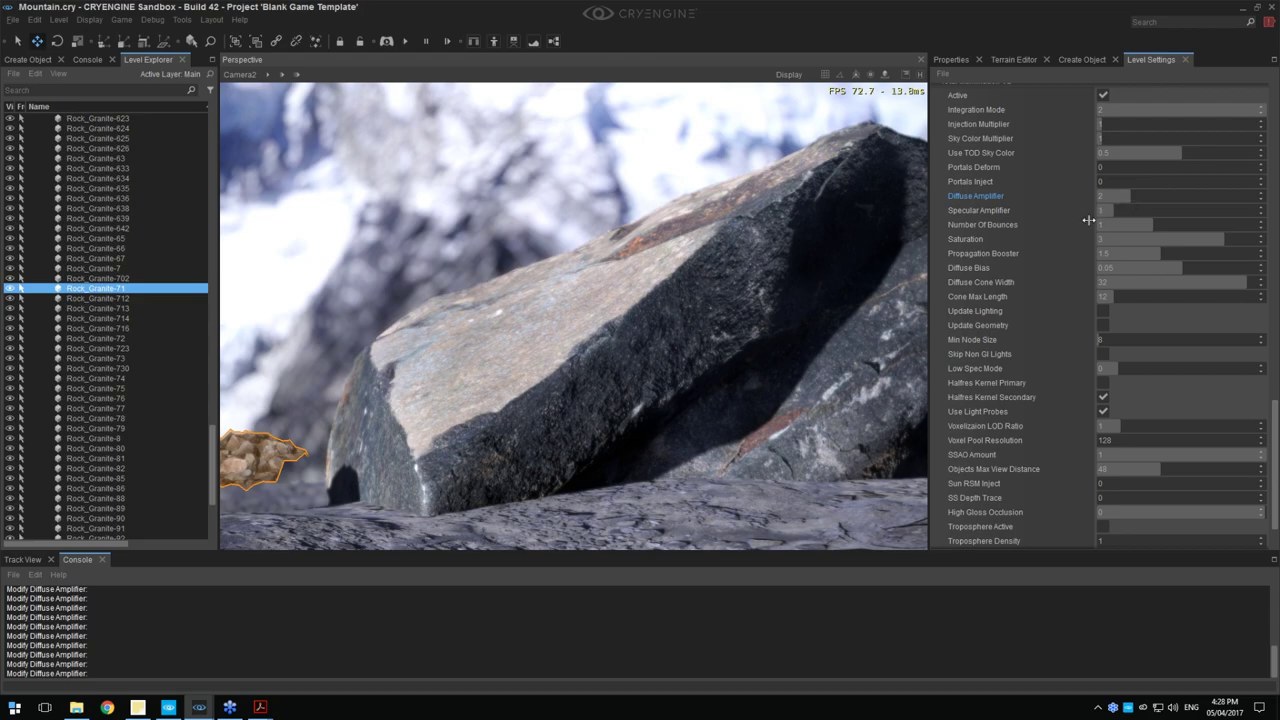
Switch Total Illumination V2 off and back on to compare the boulder's shadowed side
{"action": "scroll", "coordinate": [1007, 245], "scroll_direction": "up", "scroll_amount": 2}
{"action": "left_click", "coordinate": [1103, 172]}
{"action": "left_click", "coordinate": [1101, 170]}
Alternate the Total Illumination SSAO Amount between 0 and 1 to compare the boulder's occlusion shading, ending at 1
{"action": "scroll", "coordinate": [1041, 233], "scroll_direction": "down", "scroll_amount": 4}
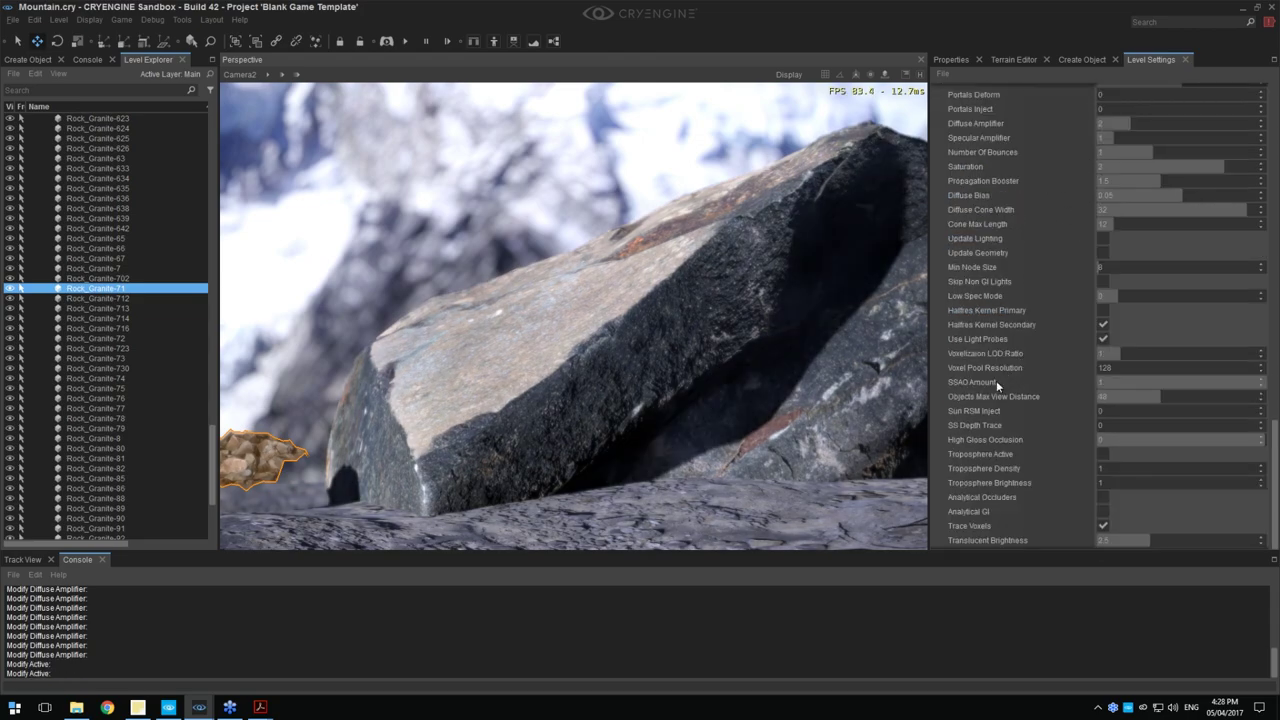
{"action": "left_click", "coordinate": [1100, 383]}
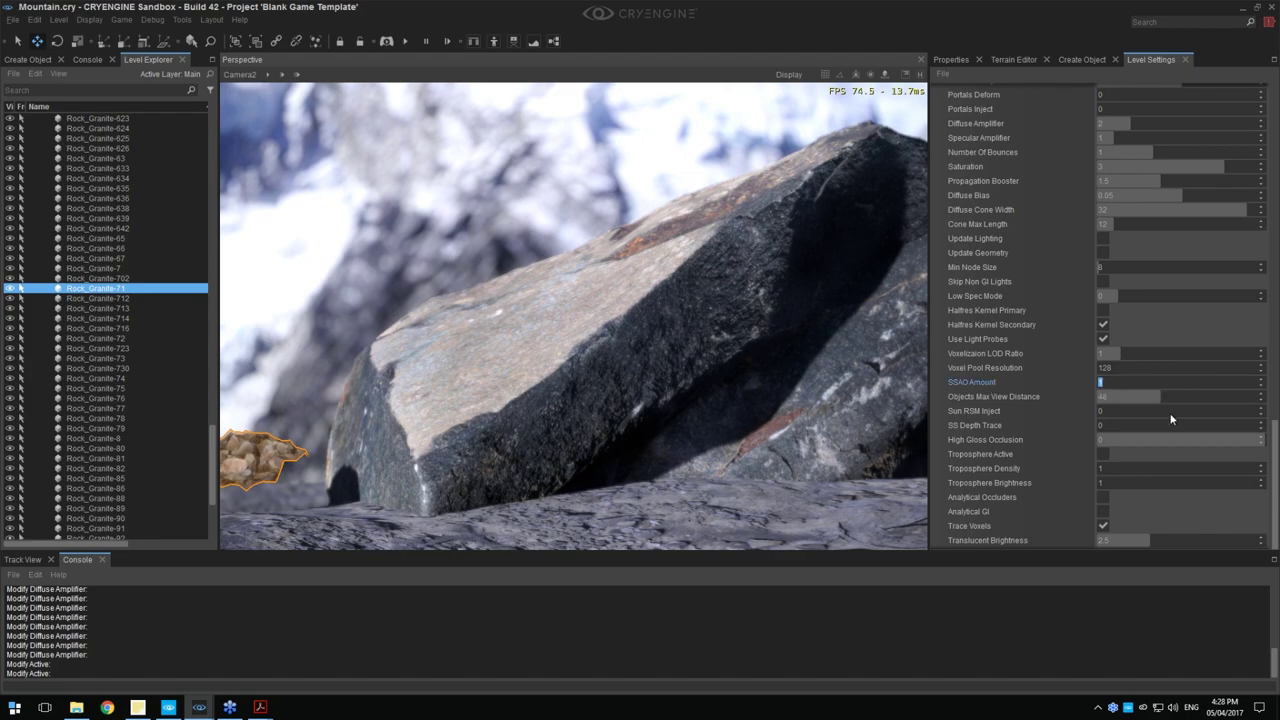
{"action": "type", "text": "0"}
{"action": "key", "text": "Return"}
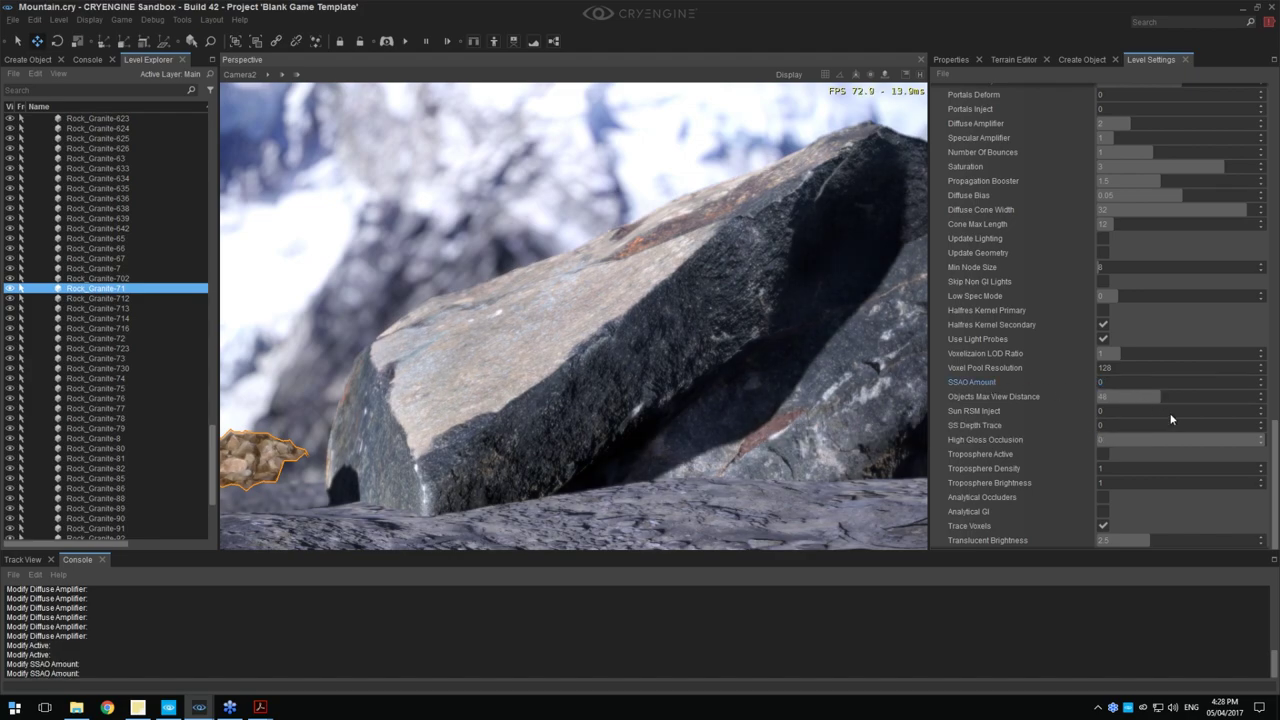
{"action": "left_click", "coordinate": [1125, 380]}
{"action": "type", "text": "1"}
{"action": "key", "text": "Return"}
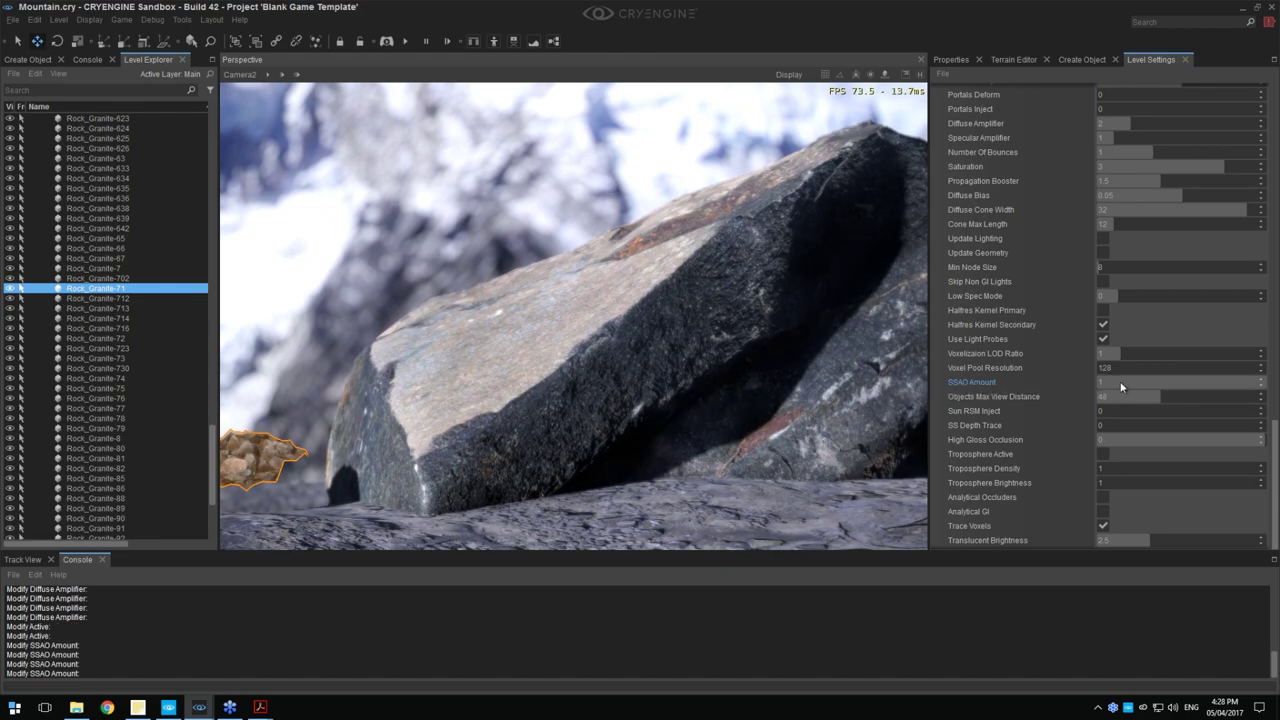
{"action": "left_click", "coordinate": [1121, 380]}
{"action": "type", "text": "0"}
{"action": "key", "text": "Return"}
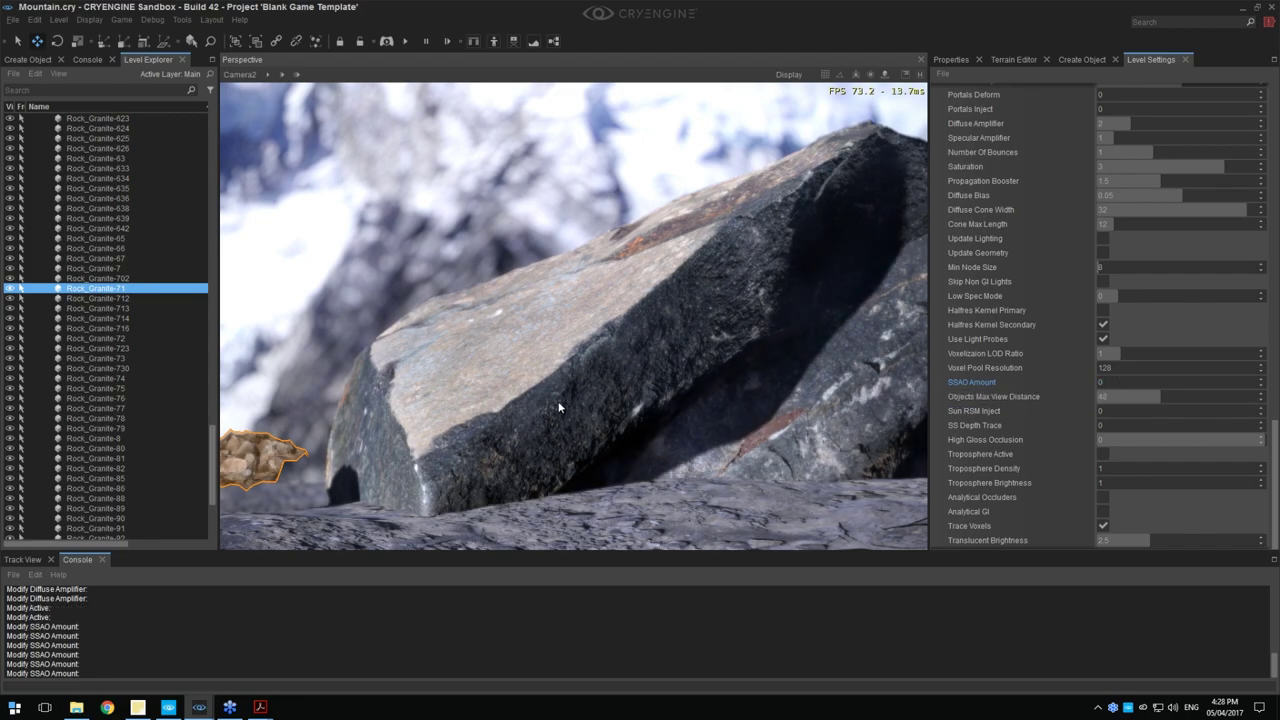
{"action": "left_click", "coordinate": [1120, 382]}
{"action": "type", "text": "1"}
{"action": "key", "text": "Return"}
{"action": "left_click", "coordinate": [1118, 382]}
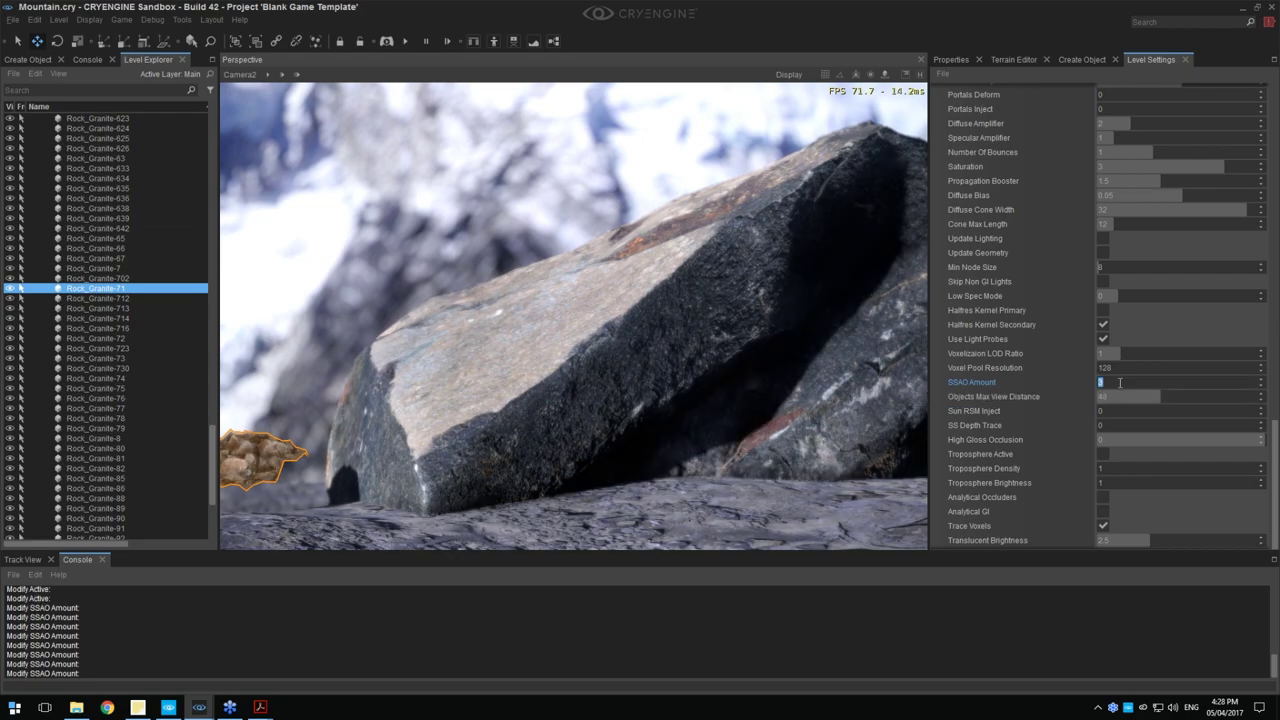
{"action": "type", "text": "0"}
{"action": "key", "text": "Return"}
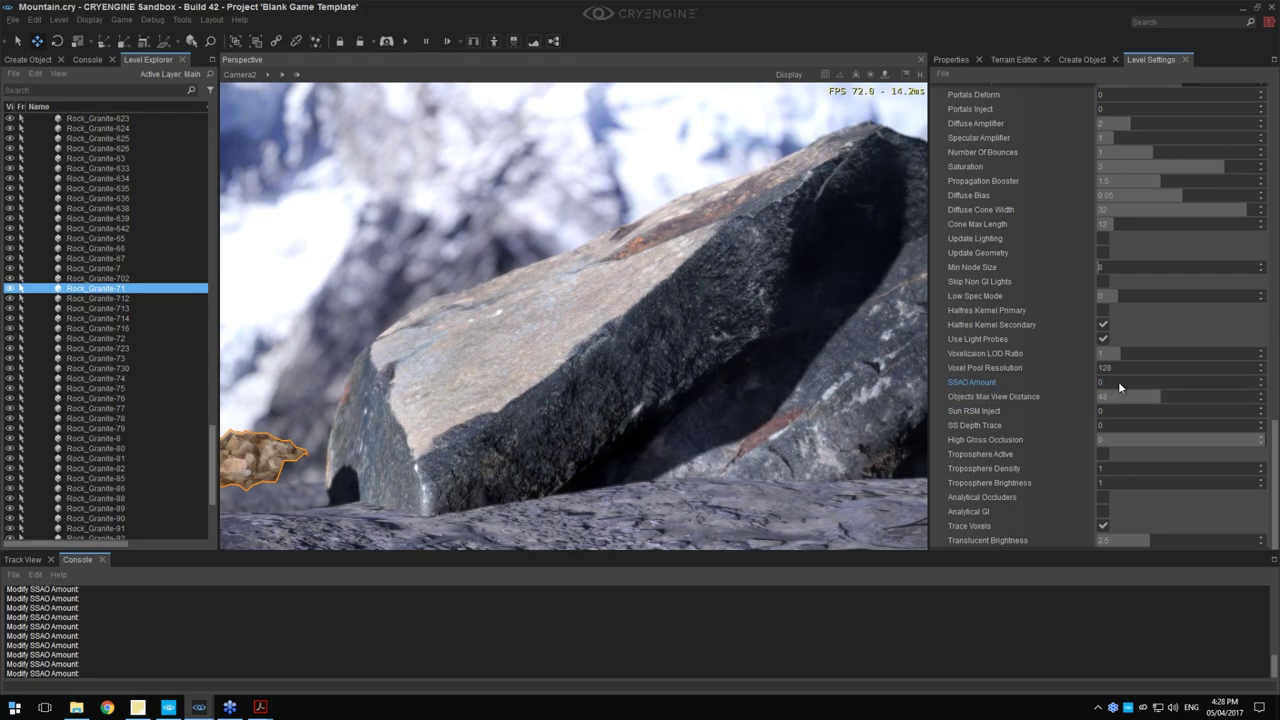
{"action": "left_click", "coordinate": [1118, 382]}
{"action": "type", "text": "1"}
{"action": "key", "text": "Return"}
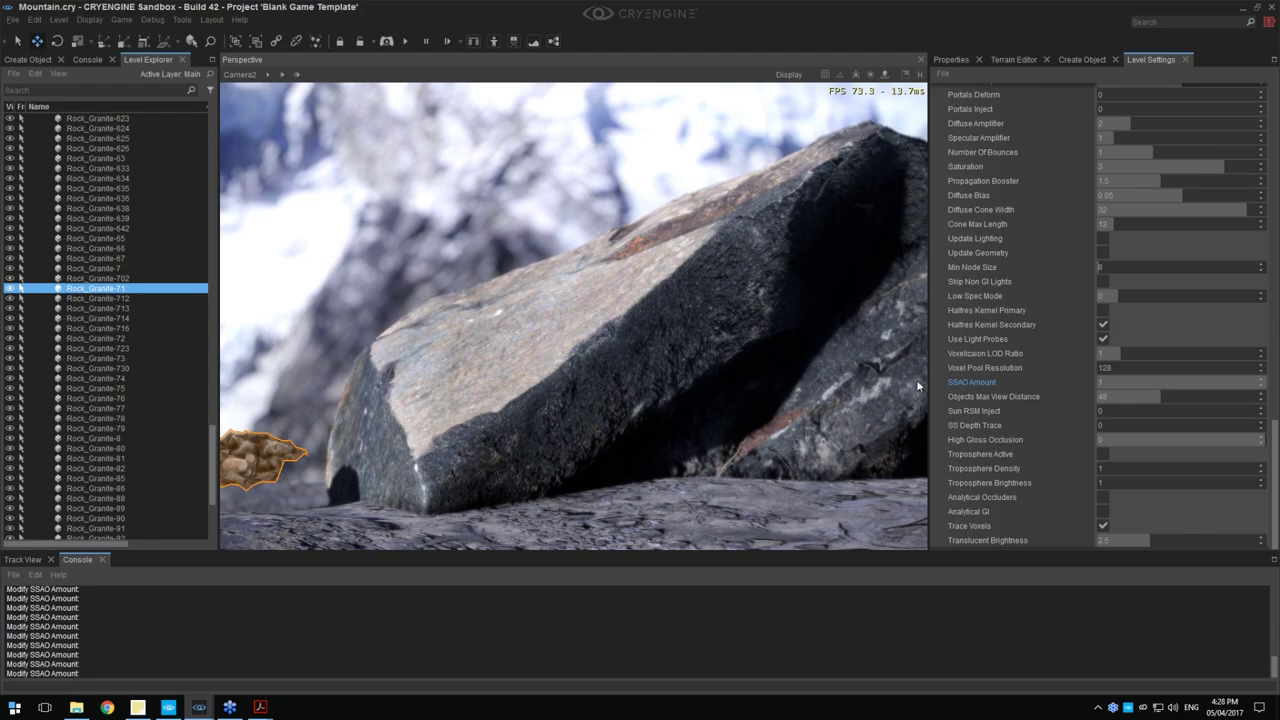
{"action": "left_click", "coordinate": [1122, 382]}
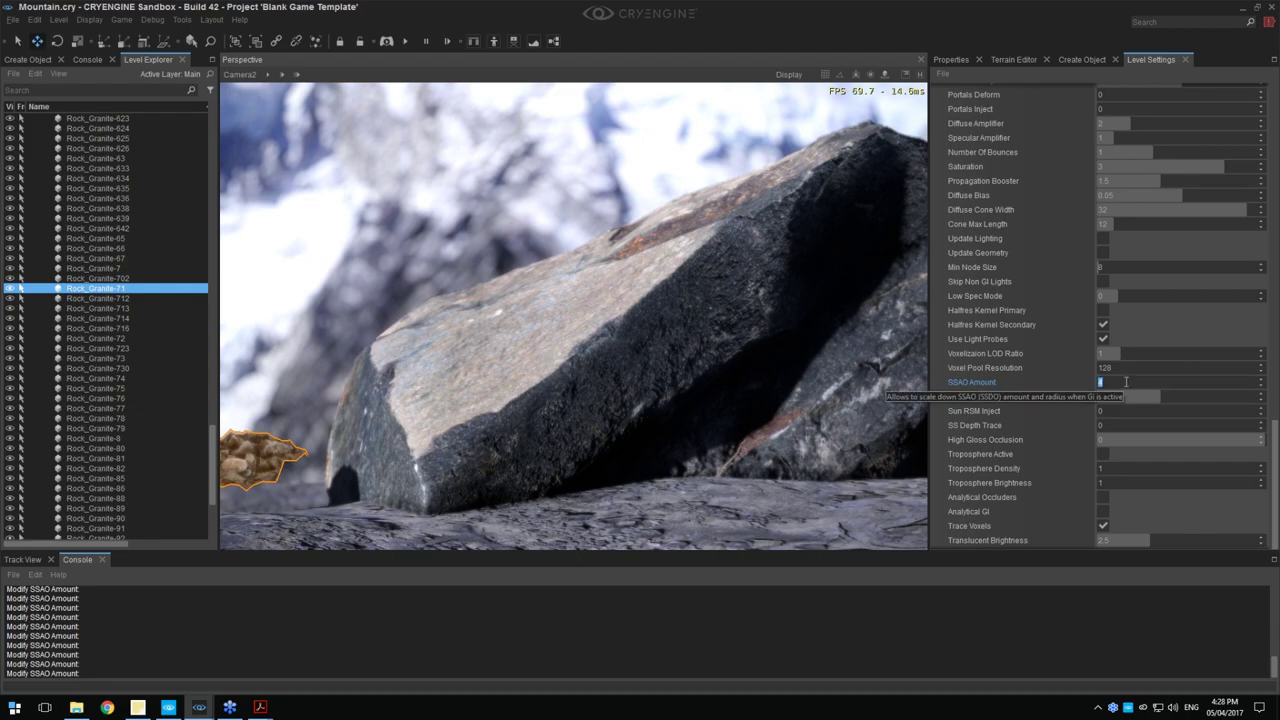
{"action": "left_click", "coordinate": [1128, 440]}
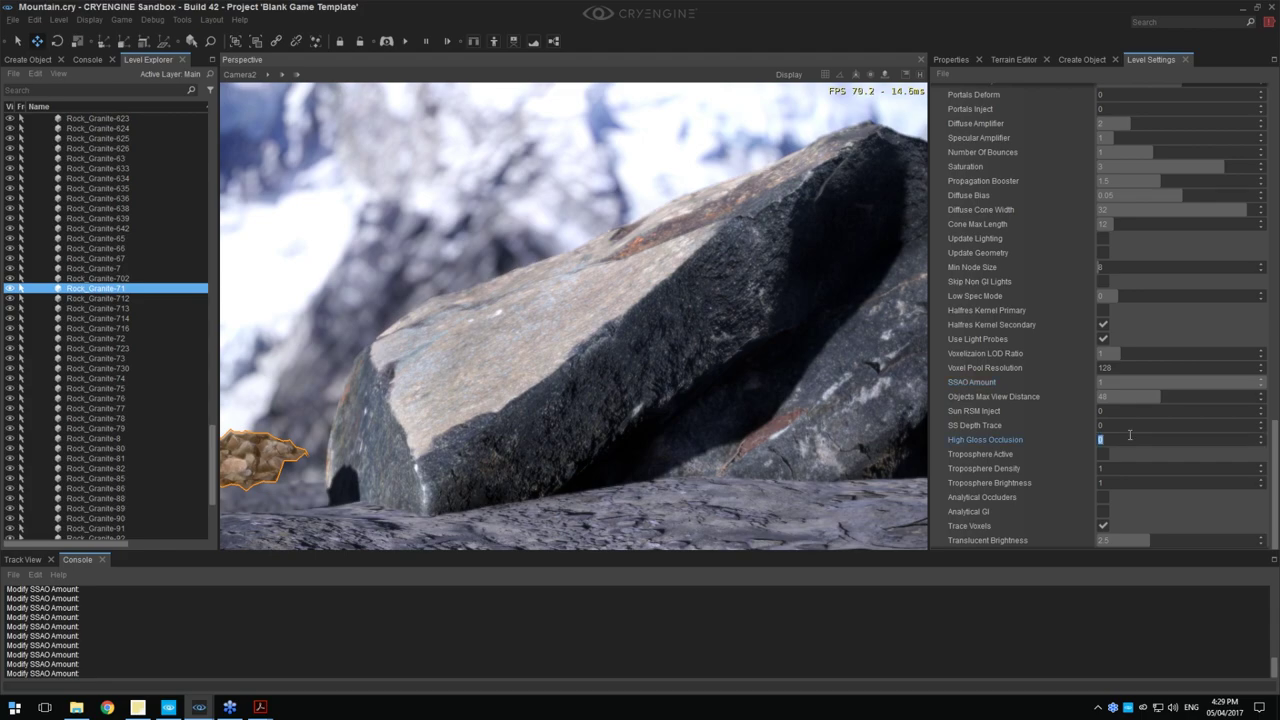
{"action": "left_click", "coordinate": [1120, 382]}
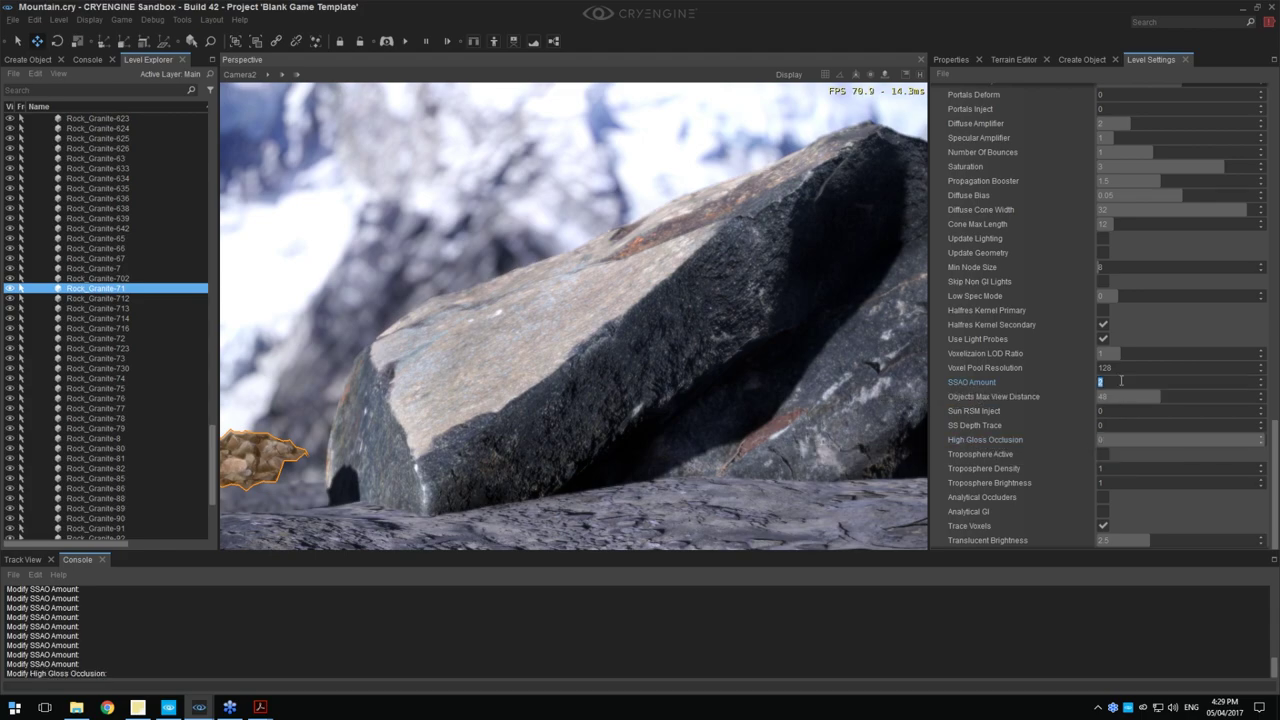
{"action": "key", "text": "Return"}
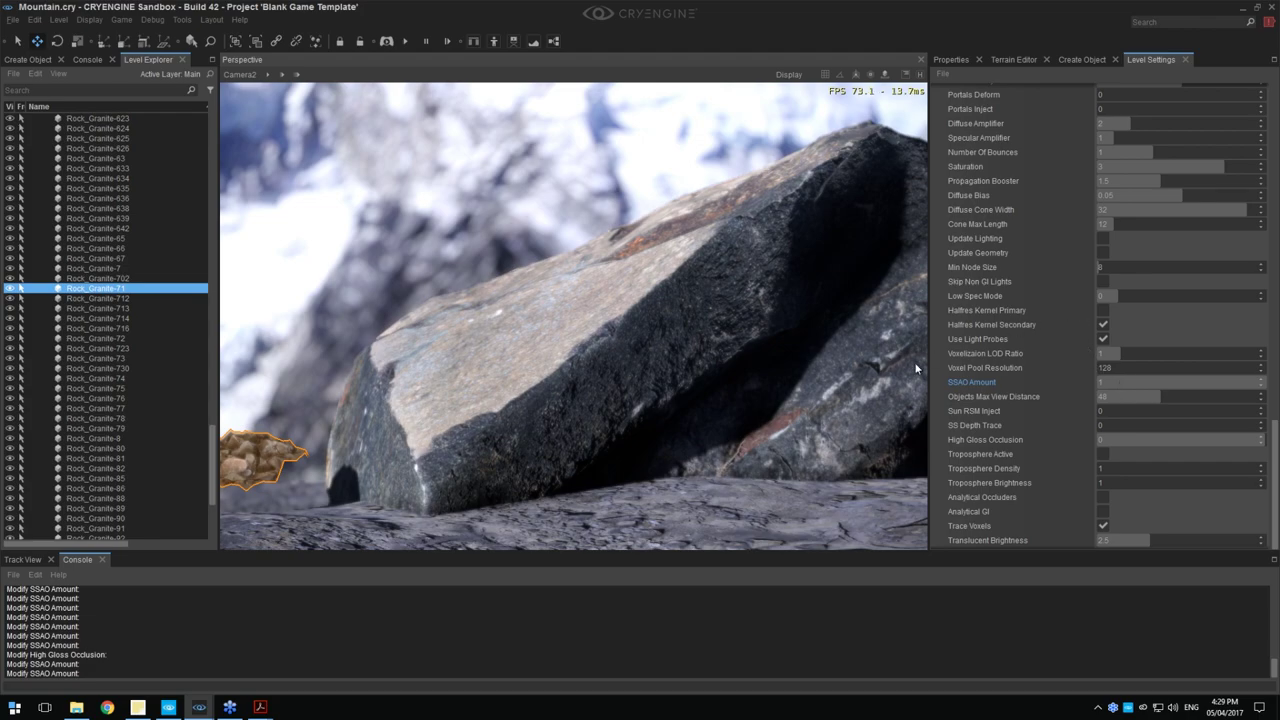
Enlarge the viewport, move the selected gravel cluster Rock_Granite-71 to the front of the boulder and rotate it
{"action": "left_click_drag", "start_coordinate": [928, 387], "coordinate": [1108, 387]}
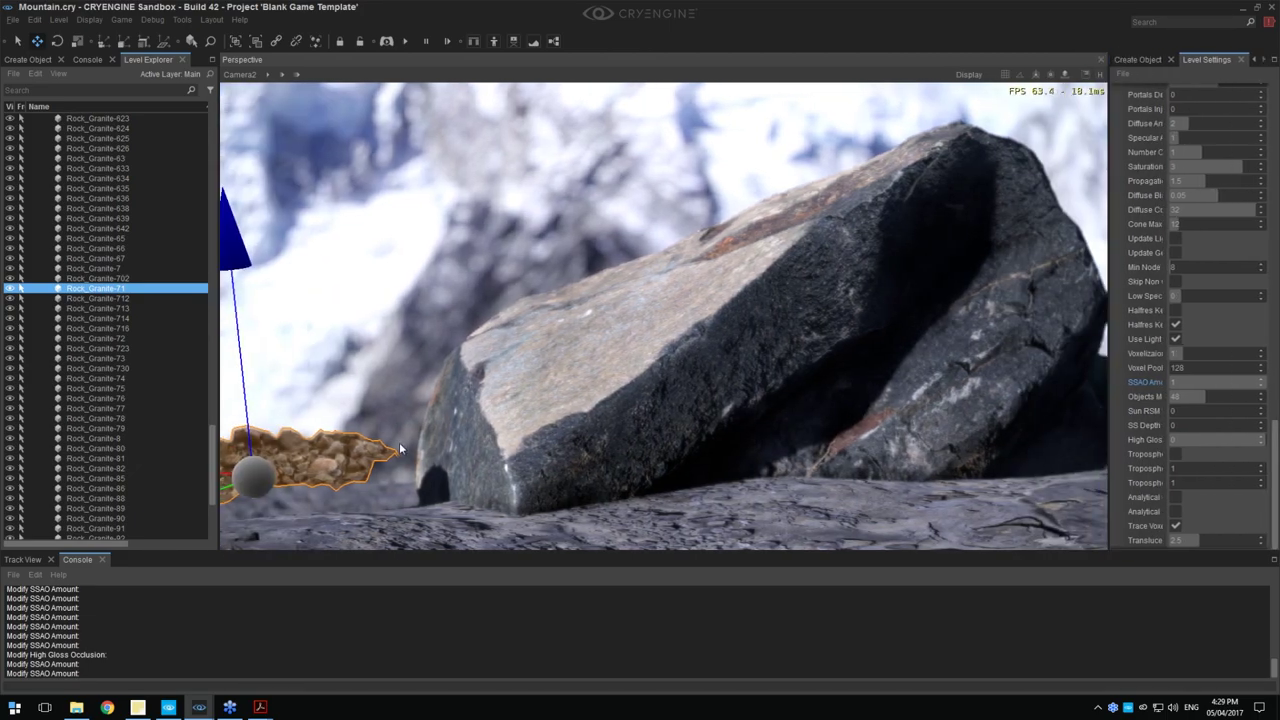
{"action": "left_click_drag", "start_coordinate": [236, 478], "coordinate": [534, 496]}
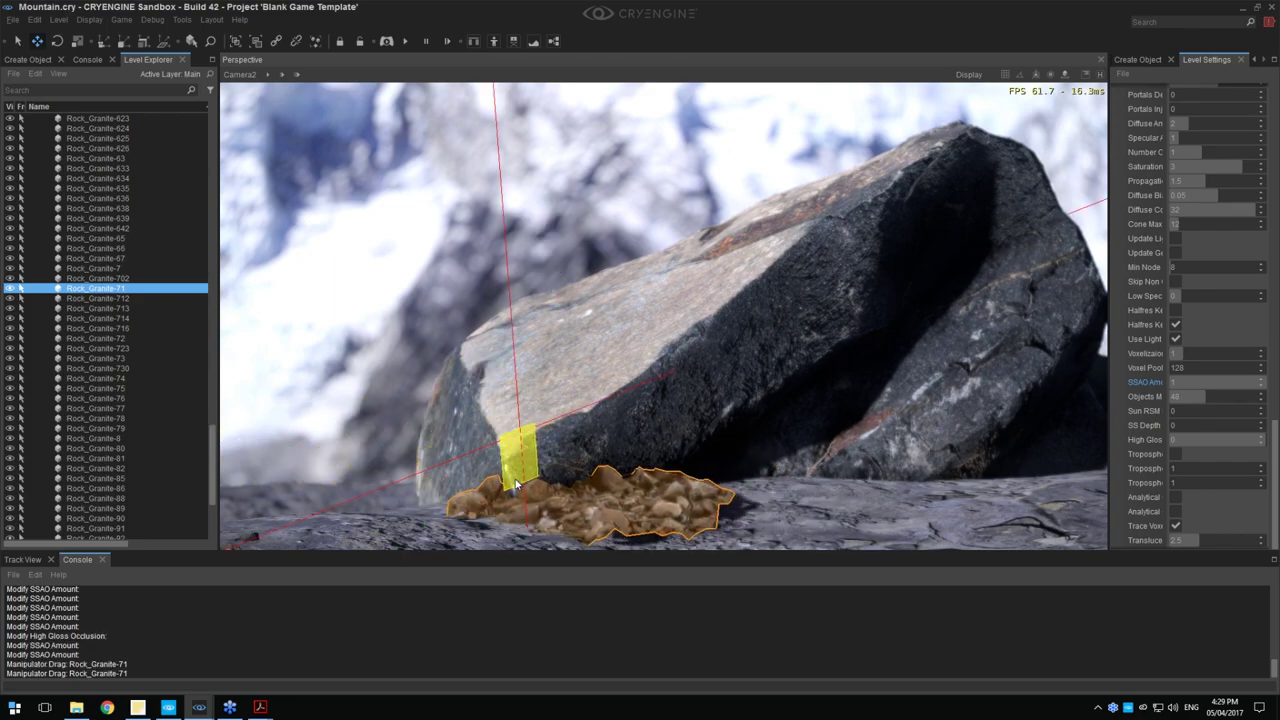
{"action": "key", "text": "2"}
{"action": "left_click_drag", "start_coordinate": [612, 484], "coordinate": [648, 417]}
Raise the gravel cluster above the boulder's near end and tilt it so its shadow falls on the lit rock face
{"action": "key", "text": "1"}
{"action": "left_click_drag", "start_coordinate": [540, 455], "coordinate": [390, 305]}
{"action": "key", "text": "2"}
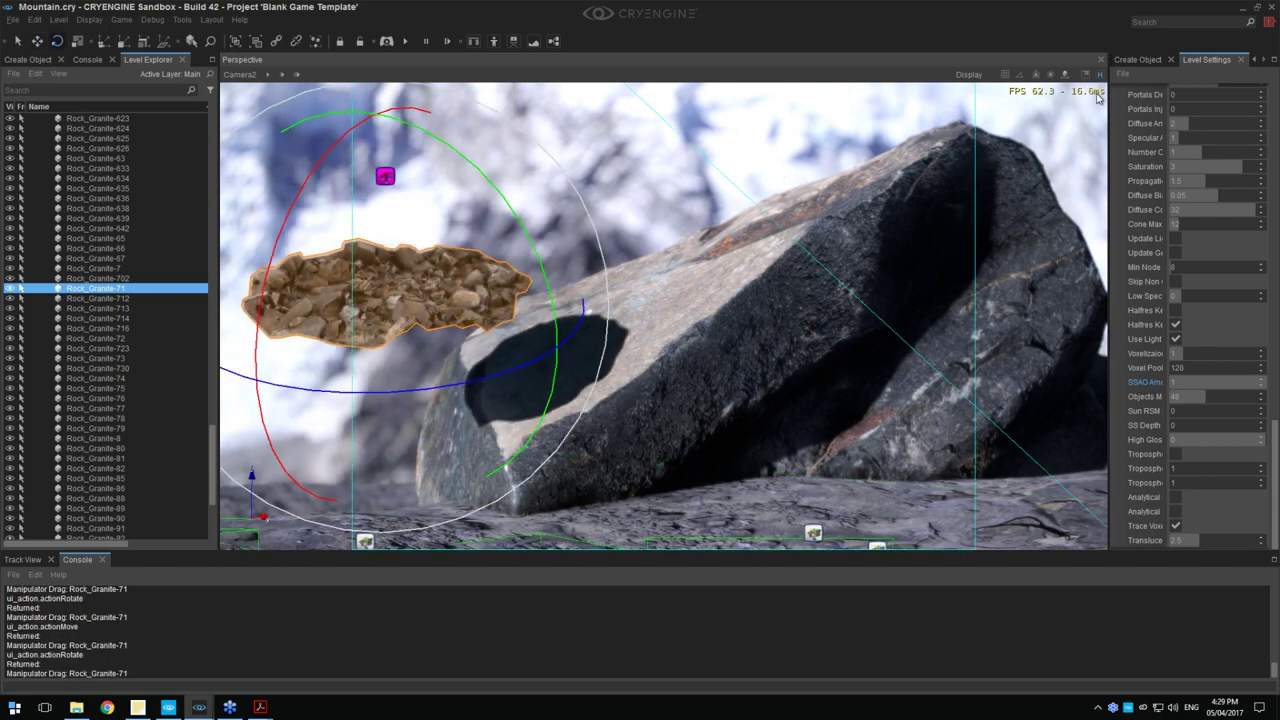
{"action": "left_click_drag", "start_coordinate": [549, 298], "coordinate": [413, 276]}
{"action": "key", "text": "2"}
{"action": "mouse_move", "coordinate": [293, 240]}
{"action": "left_mouse_down"}
{"action": "mouse_move", "coordinate": [246, 191]}
{"action": "mouse_move", "coordinate": [289, 171]}
{"action": "mouse_move", "coordinate": [323, 206]}
{"action": "mouse_move", "coordinate": [318, 248]}
{"action": "mouse_move", "coordinate": [300, 242]}
{"action": "left_mouse_up"}
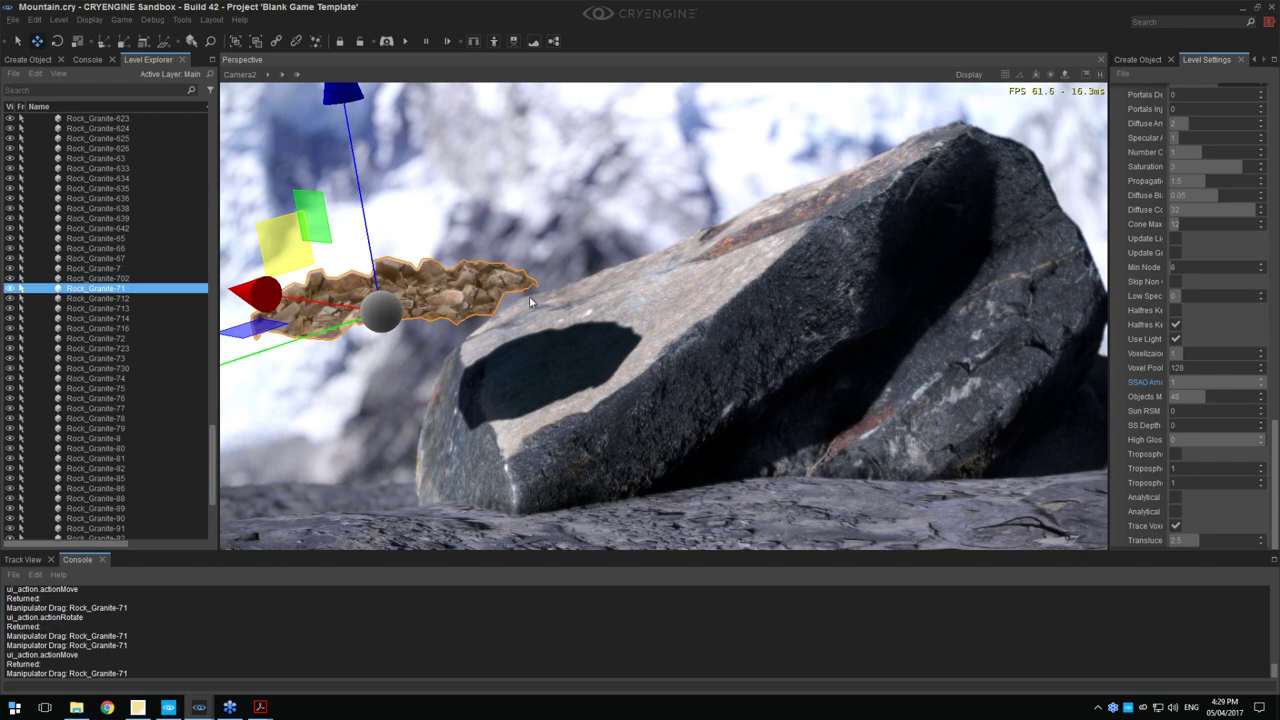
Lower the gravel cluster Rock_Granite-71 to the ground at the boulder's near corner and rotate it so only some stones protrude
{"action": "left_click_drag", "start_coordinate": [285, 240], "coordinate": [350, 460]}
{"action": "key", "text": "2"}
{"action": "left_click_drag", "start_coordinate": [495, 460], "coordinate": [437, 441]}
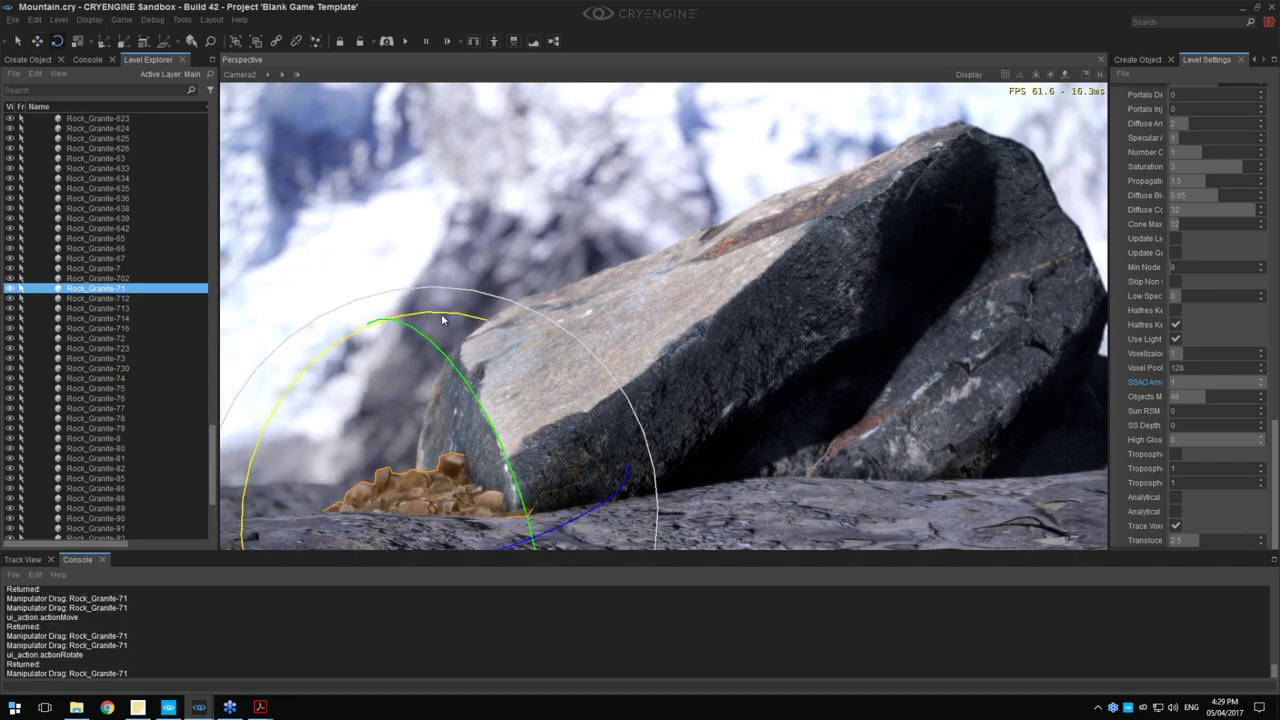
{"action": "left_click_drag", "start_coordinate": [418, 315], "coordinate": [446, 327]}
{"action": "key", "text": "1"}
{"action": "key", "text": "2"}
{"action": "key", "text": "1"}
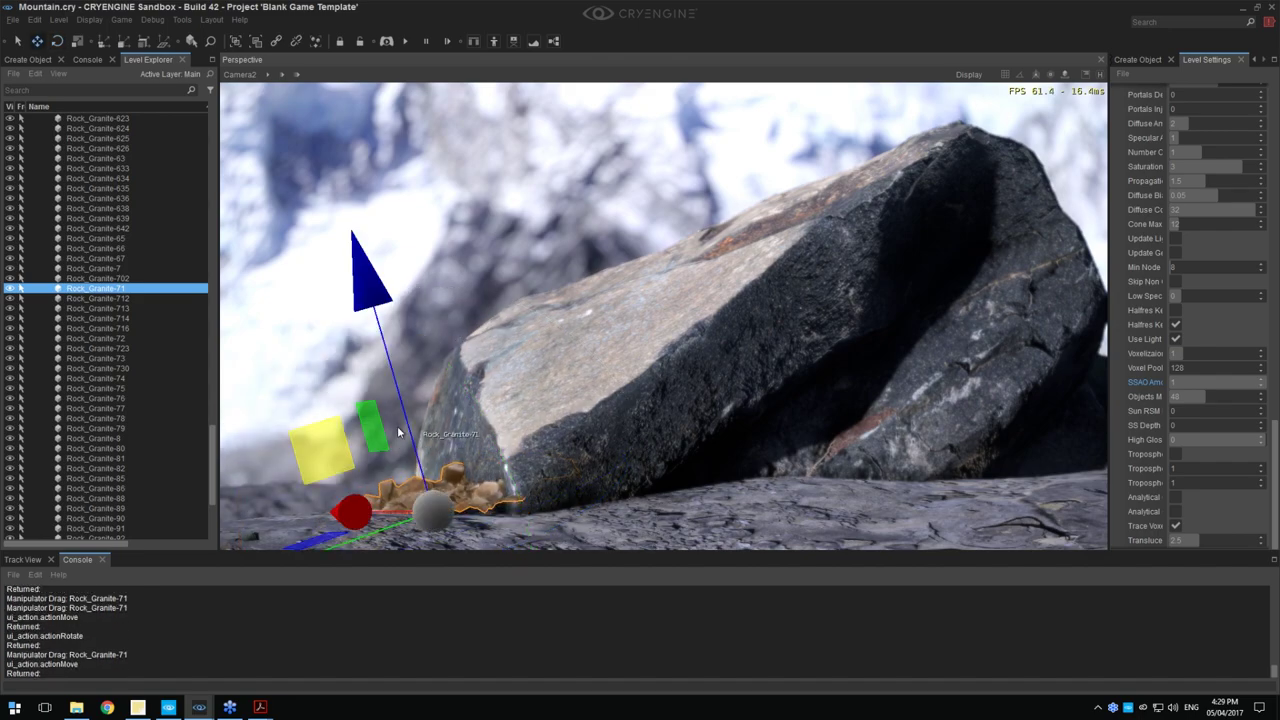
{"action": "left_click_drag", "start_coordinate": [358, 436], "coordinate": [348, 451]}
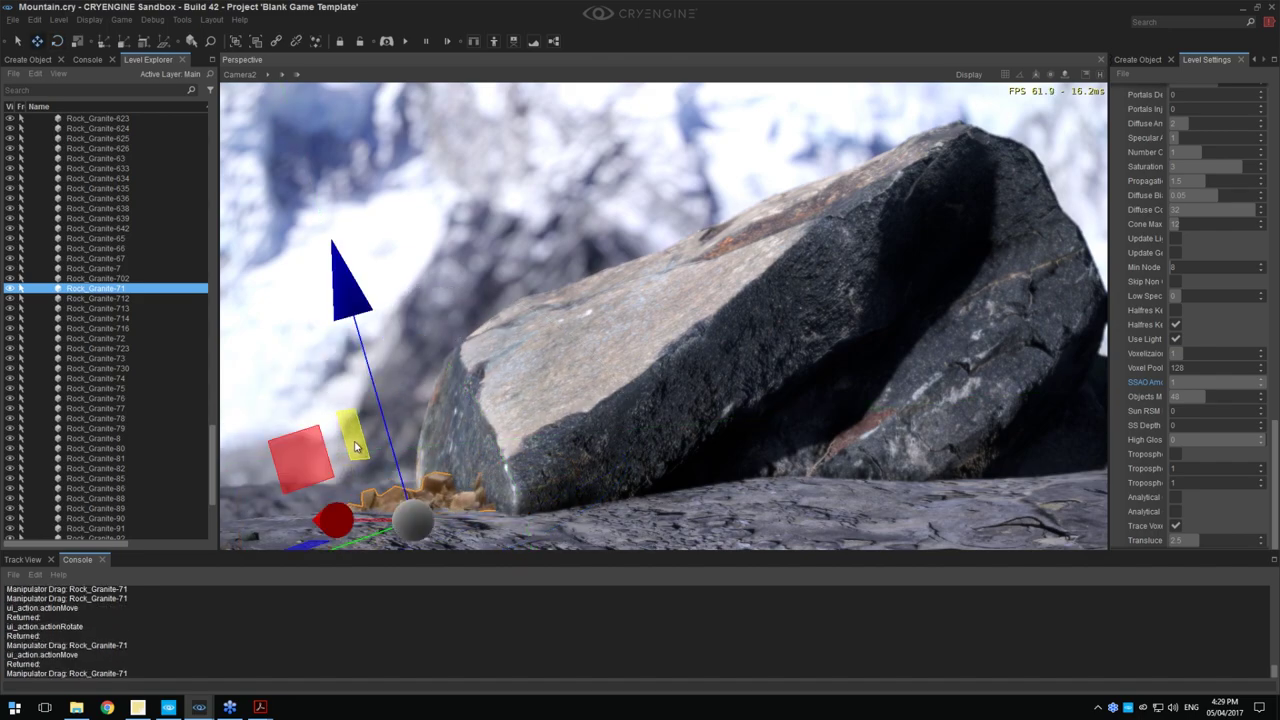
Duplicate the gravel cluster, rotate the copy and shift it along the front of the boulder's base
{"action": "key", "text": "ctrl+d"}
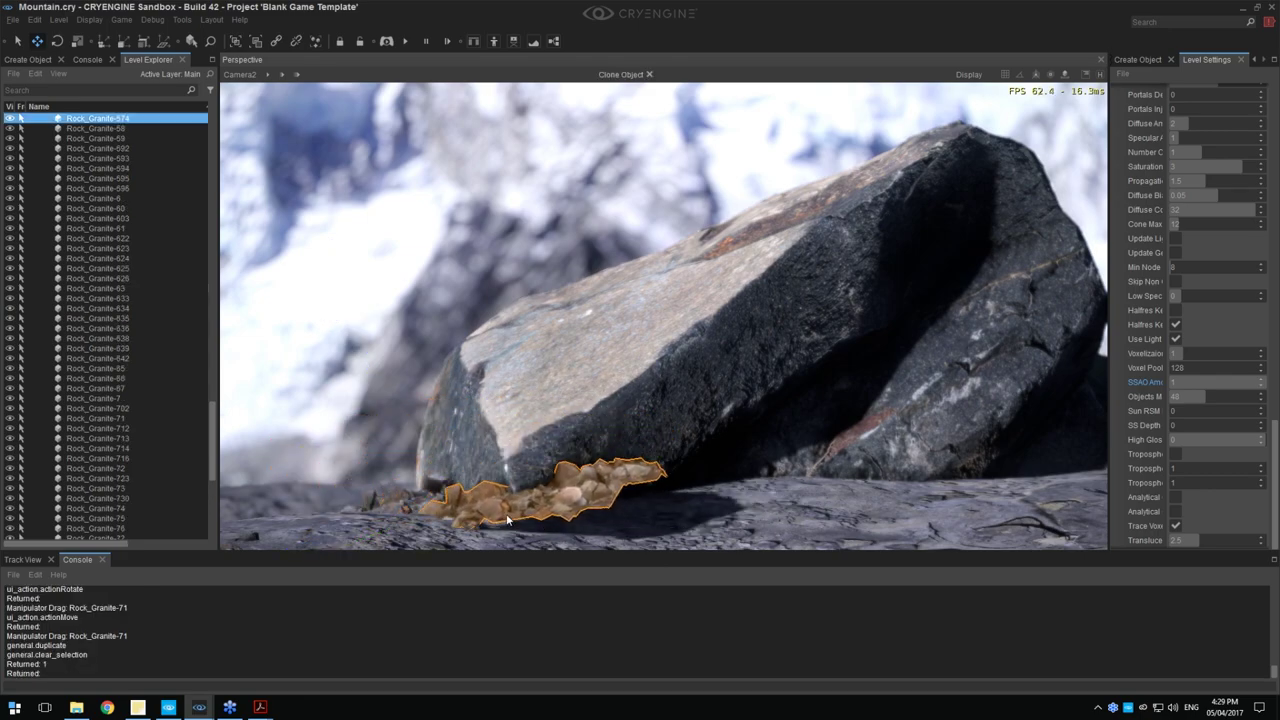
{"action": "left_click", "coordinate": [503, 505]}
{"action": "key", "text": "2"}
{"action": "mouse_move", "coordinate": [530, 440]}
{"action": "left_mouse_down"}
{"action": "mouse_move", "coordinate": [537, 457]}
{"action": "mouse_move", "coordinate": [616, 490]}
{"action": "left_mouse_up"}
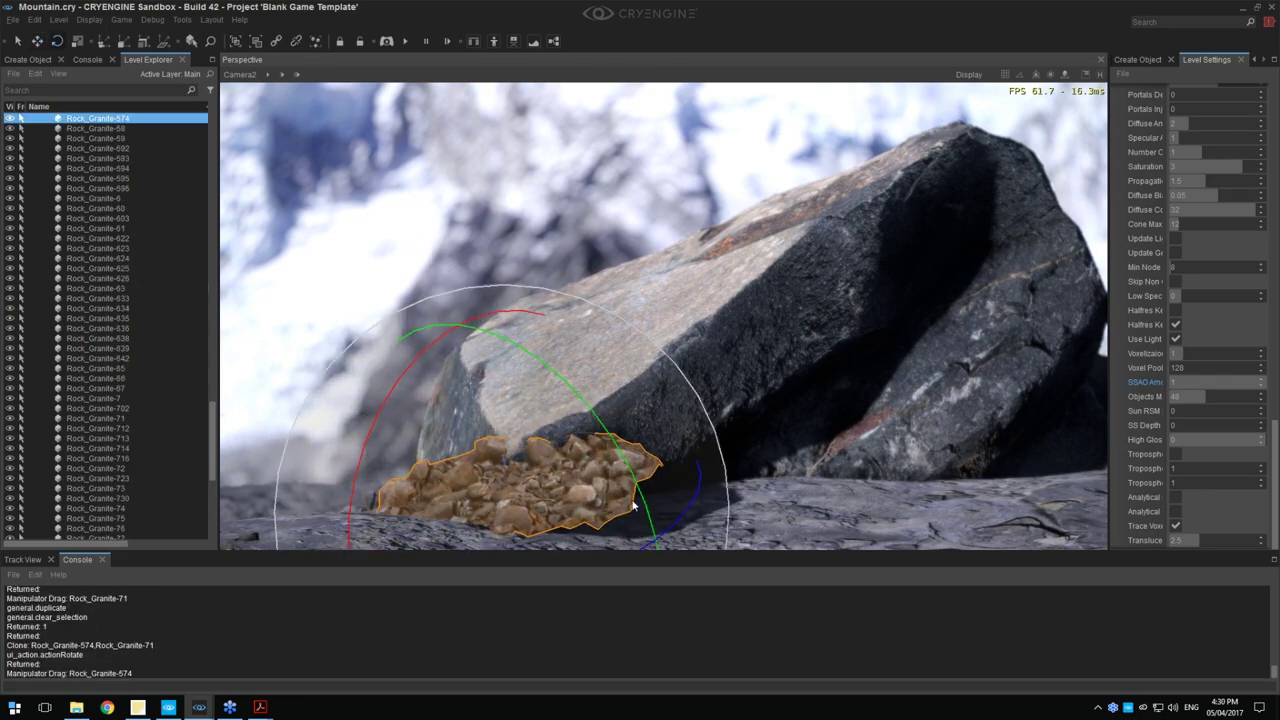
{"action": "mouse_move", "coordinate": [682, 527]}
{"action": "left_mouse_down"}
{"action": "mouse_move", "coordinate": [681, 543]}
{"action": "mouse_move", "coordinate": [694, 543]}
{"action": "mouse_move", "coordinate": [705, 362]}
{"action": "left_mouse_up"}
{"action": "left_click_drag", "start_coordinate": [613, 378], "coordinate": [591, 416]}
{"action": "key", "text": "1"}
{"action": "left_click_drag", "start_coordinate": [418, 481], "coordinate": [637, 481]}
{"action": "left_click", "coordinate": [711, 489]}
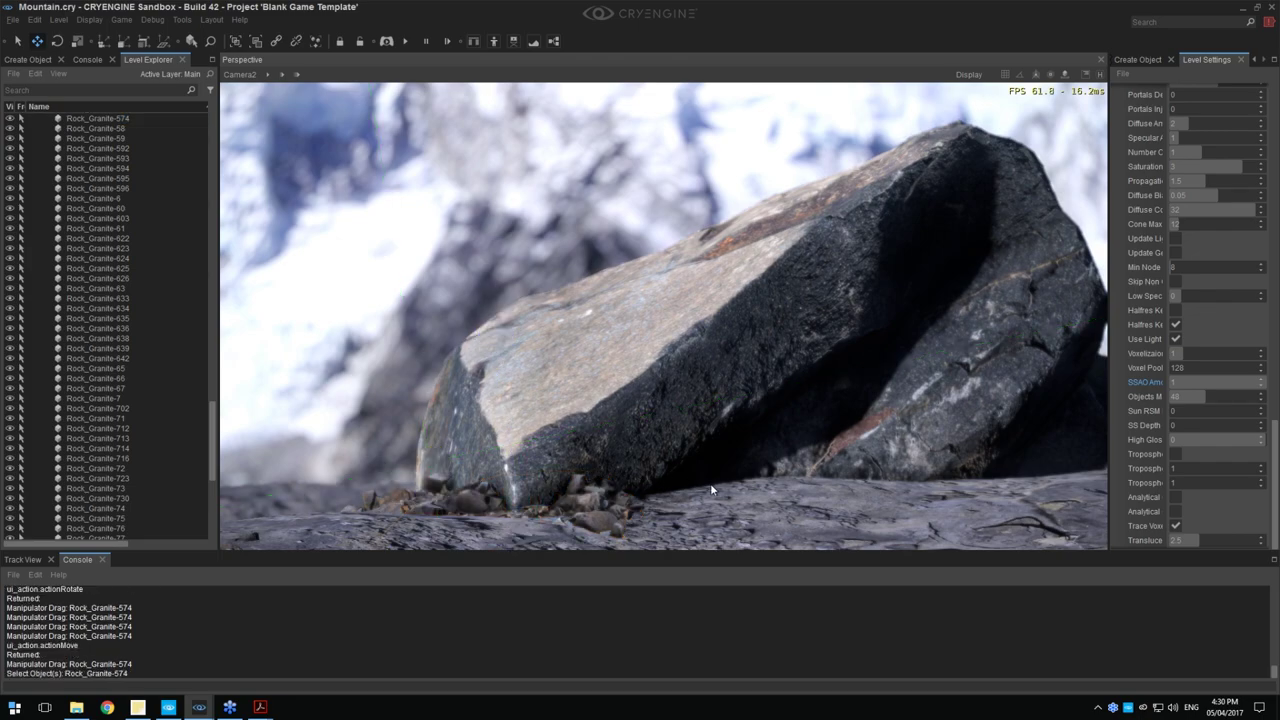
Reselect the duplicated cluster, rotate it further and sink it into the ground against the boulder's near corner
{"action": "key", "text": "ctrl+z"}
{"action": "key", "text": "3"}
{"action": "mouse_move", "coordinate": [508, 512]}
{"action": "left_mouse_down"}
{"action": "mouse_move", "coordinate": [517, 552]}
{"action": "mouse_move", "coordinate": [517, 466]}
{"action": "mouse_move", "coordinate": [544, 428]}
{"action": "left_mouse_up"}
{"action": "key", "text": "2"}
{"action": "key", "text": "1"}
{"action": "left_click_drag", "start_coordinate": [523, 486], "coordinate": [515, 463]}
{"action": "key", "text": "2"}
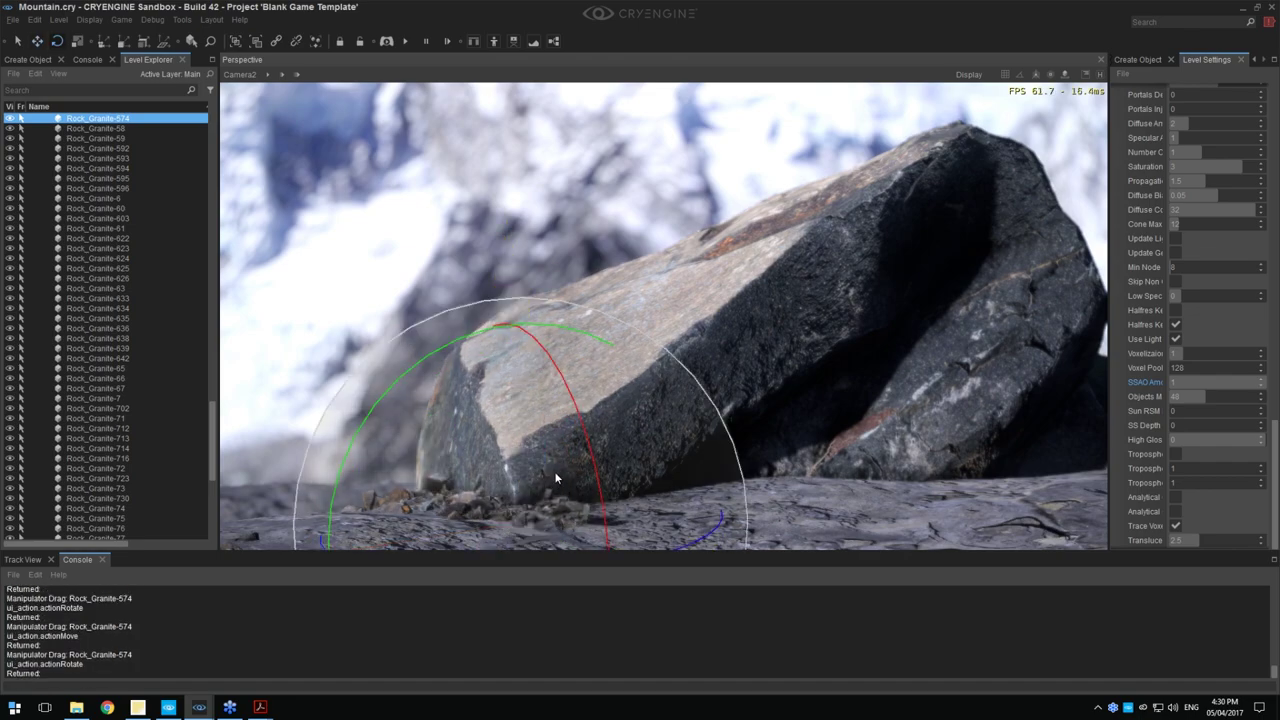
{"action": "key", "text": "1"}
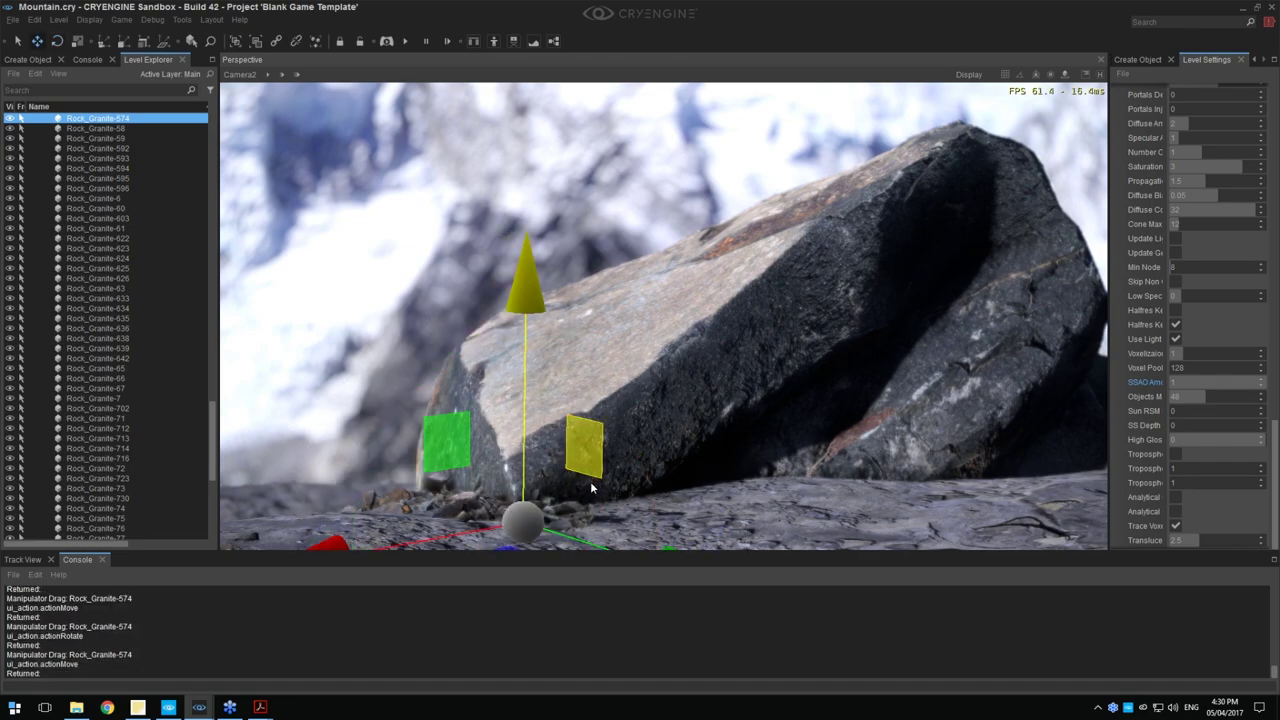
{"action": "left_click_drag", "start_coordinate": [558, 534], "coordinate": [523, 525]}
{"action": "left_click_drag", "start_coordinate": [426, 440], "coordinate": [467, 442]}
Duplicate the gravel cluster again and place the rotated copy farther along the boulder's base, near the dark gap
{"action": "key", "text": "1"}
{"action": "mouse_move", "coordinate": [520, 545]}
{"action": "left_mouse_down"}
{"action": "mouse_move", "coordinate": [657, 533]}
{"action": "mouse_move", "coordinate": [514, 556]}
{"action": "mouse_move", "coordinate": [650, 510]}
{"action": "mouse_move", "coordinate": [665, 456]}
{"action": "left_mouse_up"}
{"action": "key", "text": "3"}
{"action": "key", "text": "4"}
{"action": "mouse_move", "coordinate": [628, 513]}
{"action": "left_mouse_down"}
{"action": "mouse_move", "coordinate": [640, 492]}
{"action": "mouse_move", "coordinate": [571, 491]}
{"action": "mouse_move", "coordinate": [674, 501]}
{"action": "mouse_move", "coordinate": [511, 559]}
{"action": "mouse_move", "coordinate": [673, 501]}
{"action": "mouse_move", "coordinate": [794, 483]}
{"action": "mouse_move", "coordinate": [743, 470]}
{"action": "left_mouse_up"}
{"action": "key", "text": "3"}
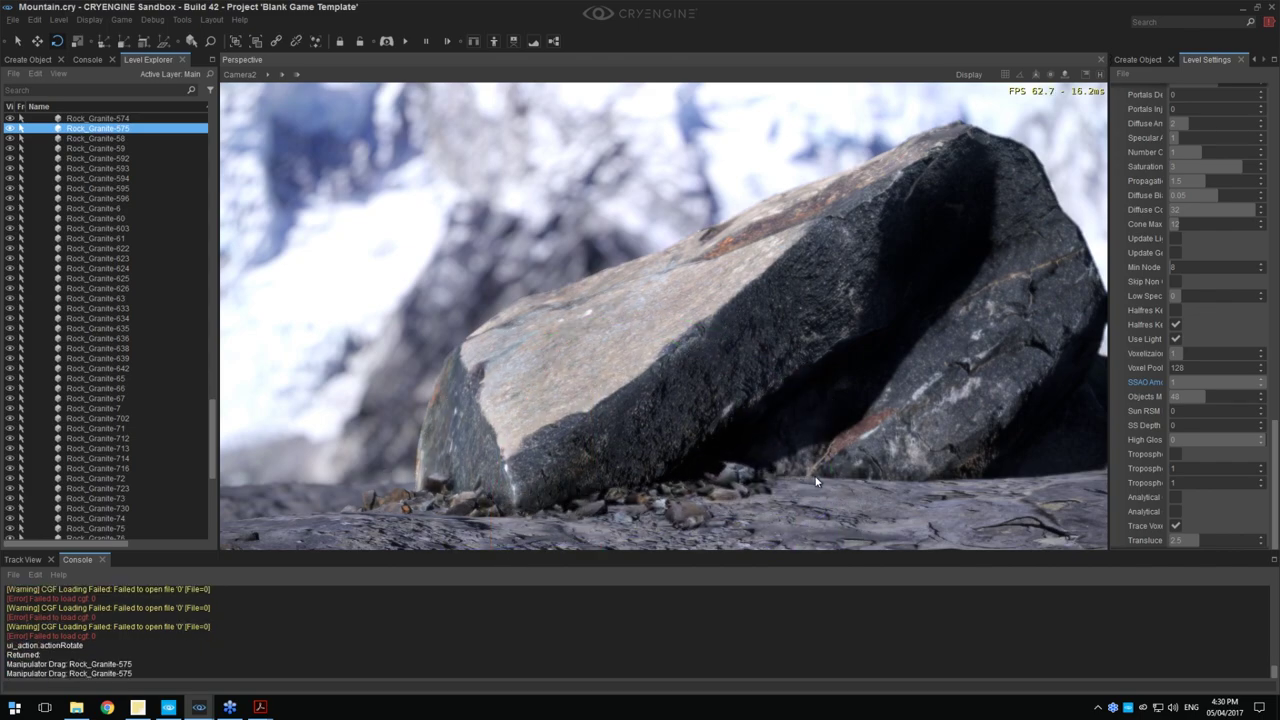
Fine-tune the position and rotation of Rock_Granite-575 so its stones sit in the shadowed gap beneath the boulder
{"action": "key", "text": "2"}
{"action": "left_click_drag", "start_coordinate": [555, 440], "coordinate": [592, 436]}
{"action": "key", "text": "3"}
{"action": "left_click_drag", "start_coordinate": [738, 443], "coordinate": [748, 441]}
{"action": "key", "text": "2"}
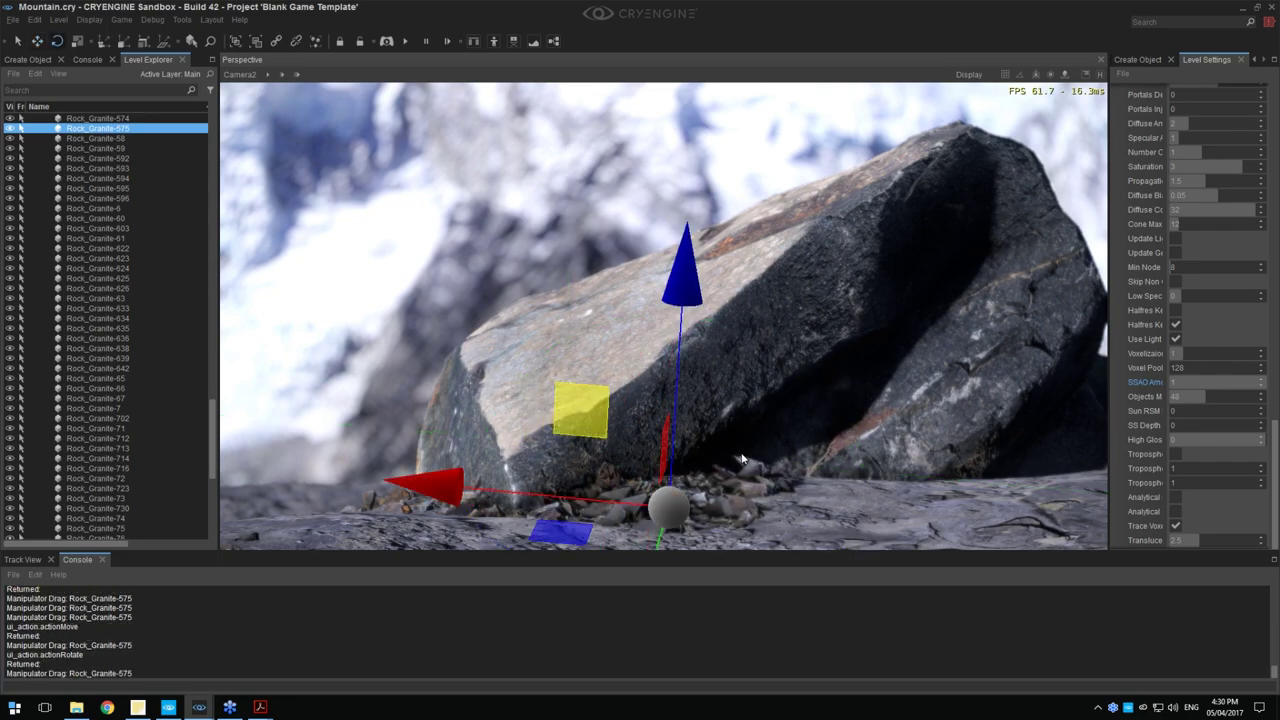
{"action": "left_click_drag", "start_coordinate": [601, 431], "coordinate": [635, 445]}
{"action": "key", "text": "4"}
{"action": "left_click_drag", "start_coordinate": [700, 512], "coordinate": [708, 519]}
{"action": "key", "text": "2"}
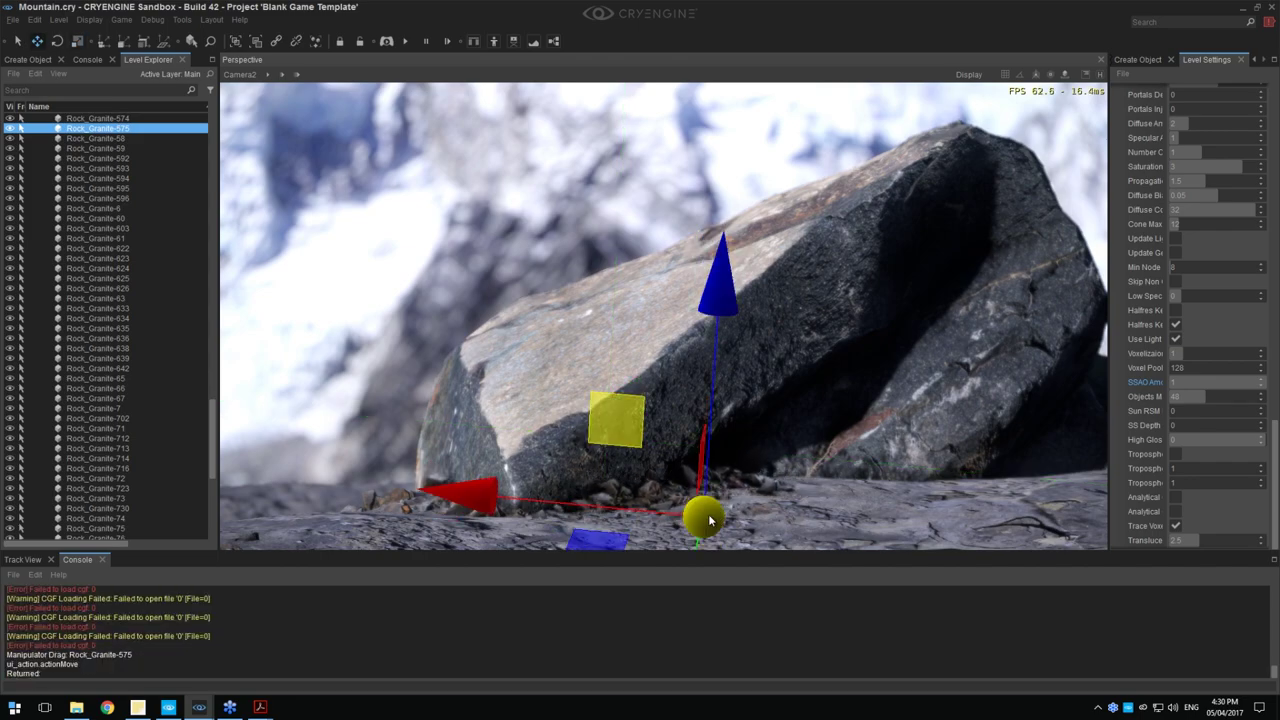
{"action": "left_click_drag", "start_coordinate": [626, 439], "coordinate": [632, 438]}
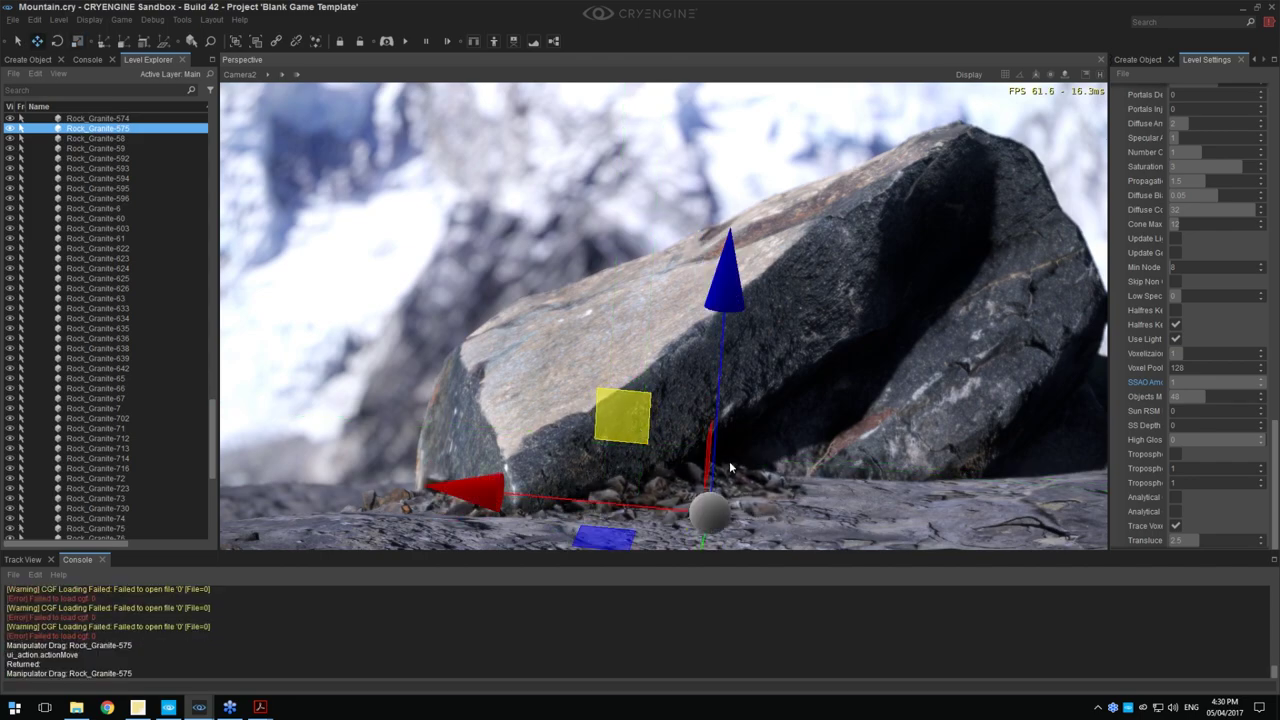
Change the Total Illumination SSAO Amount and return it to 1 to compare the occlusion around the gravel
{"action": "left_click", "coordinate": [1194, 383]}
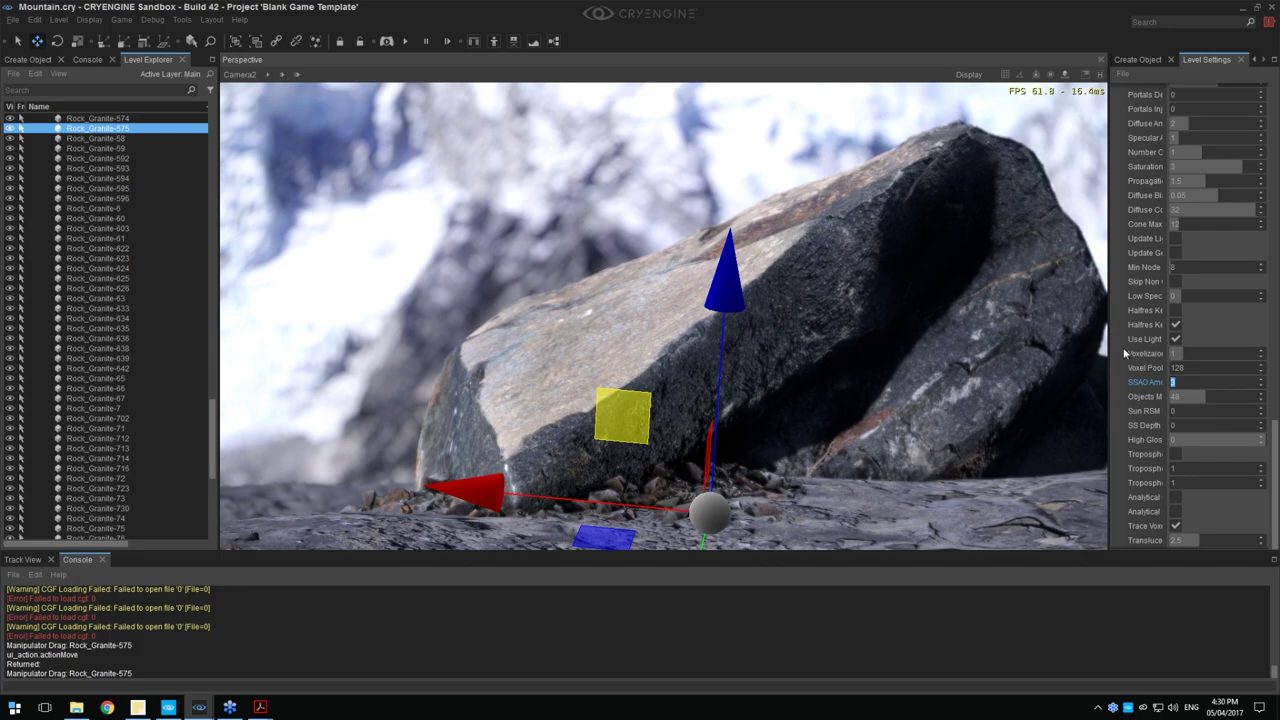
{"action": "type", "text": "1"}
{"action": "key", "text": "Return"}
{"action": "left_click", "coordinate": [1195, 384]}
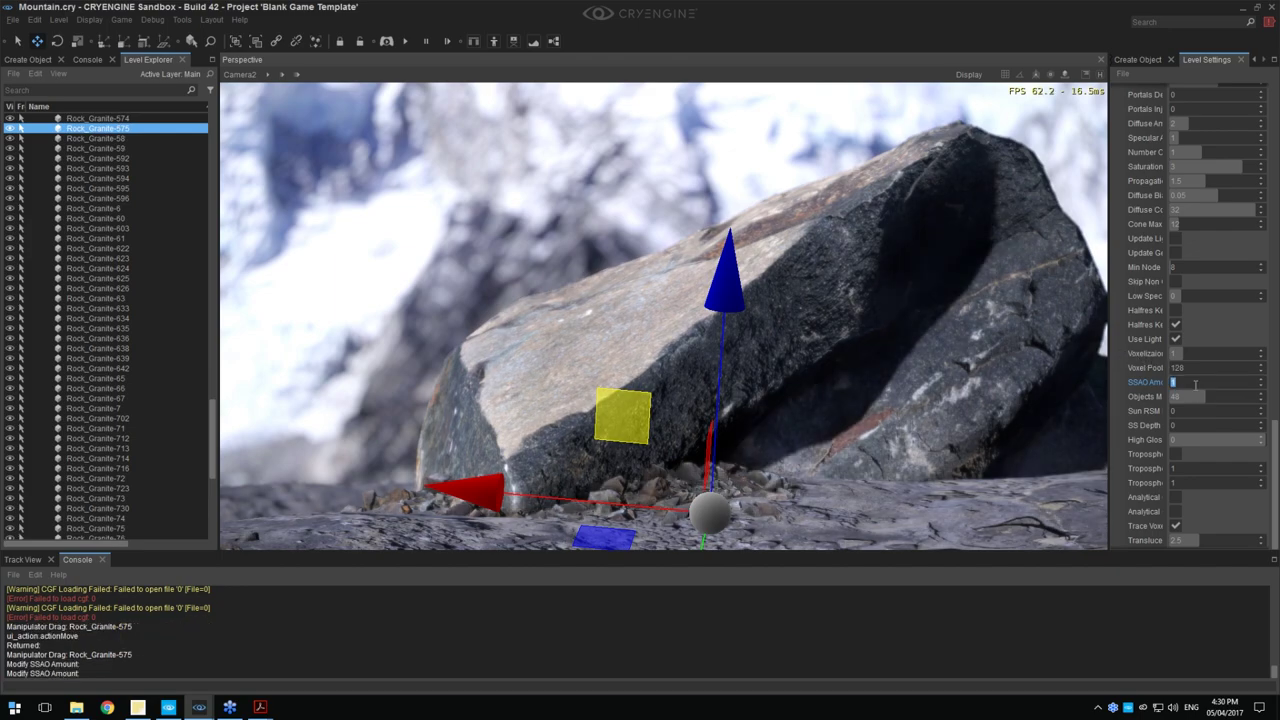
Nudge Rock_Granite-575, paste a copy of it and move and rotate the copy in front of the leaning rear rock
{"action": "mouse_move", "coordinate": [621, 421]}
{"action": "left_mouse_down"}
{"action": "mouse_move", "coordinate": [634, 417]}
{"action": "mouse_move", "coordinate": [623, 426]}
{"action": "left_mouse_up"}
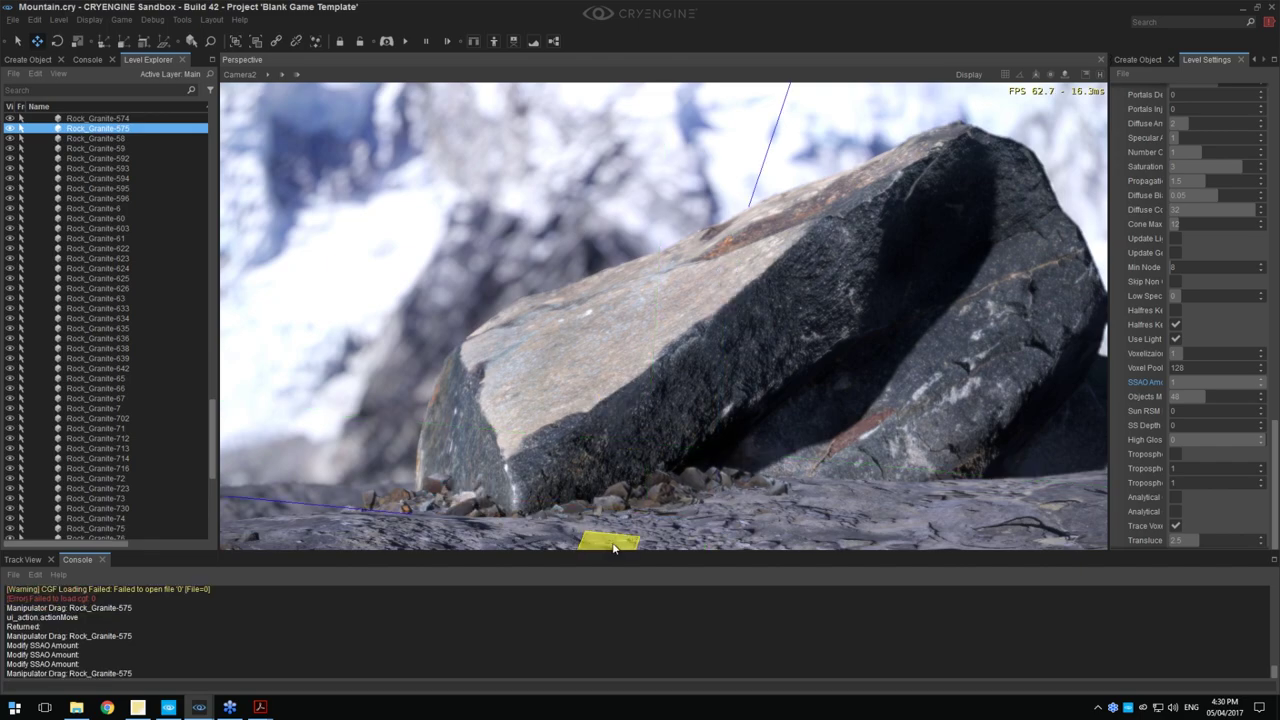
{"action": "key", "text": "ctrl+c"}
{"action": "key", "text": "ctrl+v"}
{"action": "left_click_drag", "start_coordinate": [612, 544], "coordinate": [584, 445]}
{"action": "key", "text": "3"}
{"action": "left_click_drag", "start_coordinate": [862, 451], "coordinate": [781, 502]}
{"action": "left_click_drag", "start_coordinate": [860, 302], "coordinate": [951, 336]}
{"action": "left_click_drag", "start_coordinate": [868, 425], "coordinate": [860, 426]}
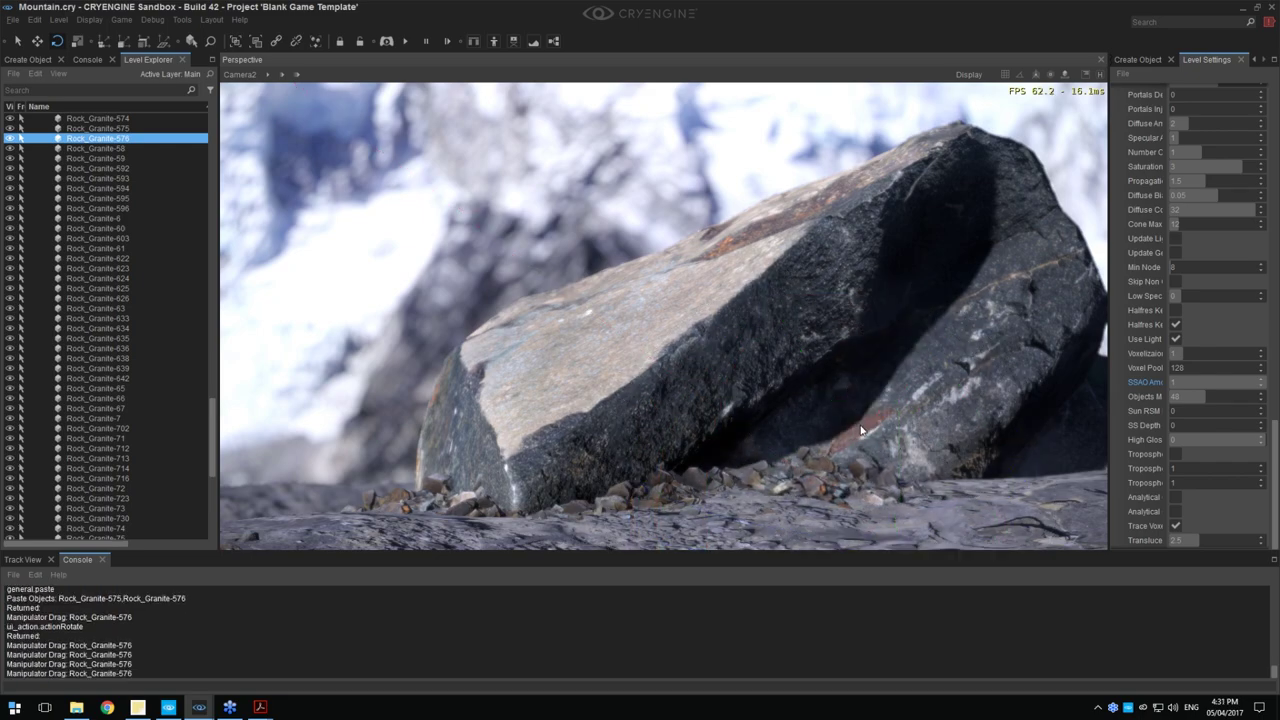
{"action": "key", "text": "1"}
{"action": "mouse_move", "coordinate": [858, 380]}
{"action": "left_mouse_down"}
{"action": "mouse_move", "coordinate": [841, 459]}
{"action": "mouse_move", "coordinate": [855, 358]}
{"action": "mouse_move", "coordinate": [849, 374]}
{"action": "left_mouse_up"}
Copy and paste Rock_Granite-576, place the new cluster farther along the rear rock's base and rotate it
{"action": "left_click_drag", "start_coordinate": [746, 395], "coordinate": [909, 400]}
{"action": "key", "text": "ctrl+c"}
{"action": "key", "text": "ctrl+v"}
{"action": "key", "text": "2"}
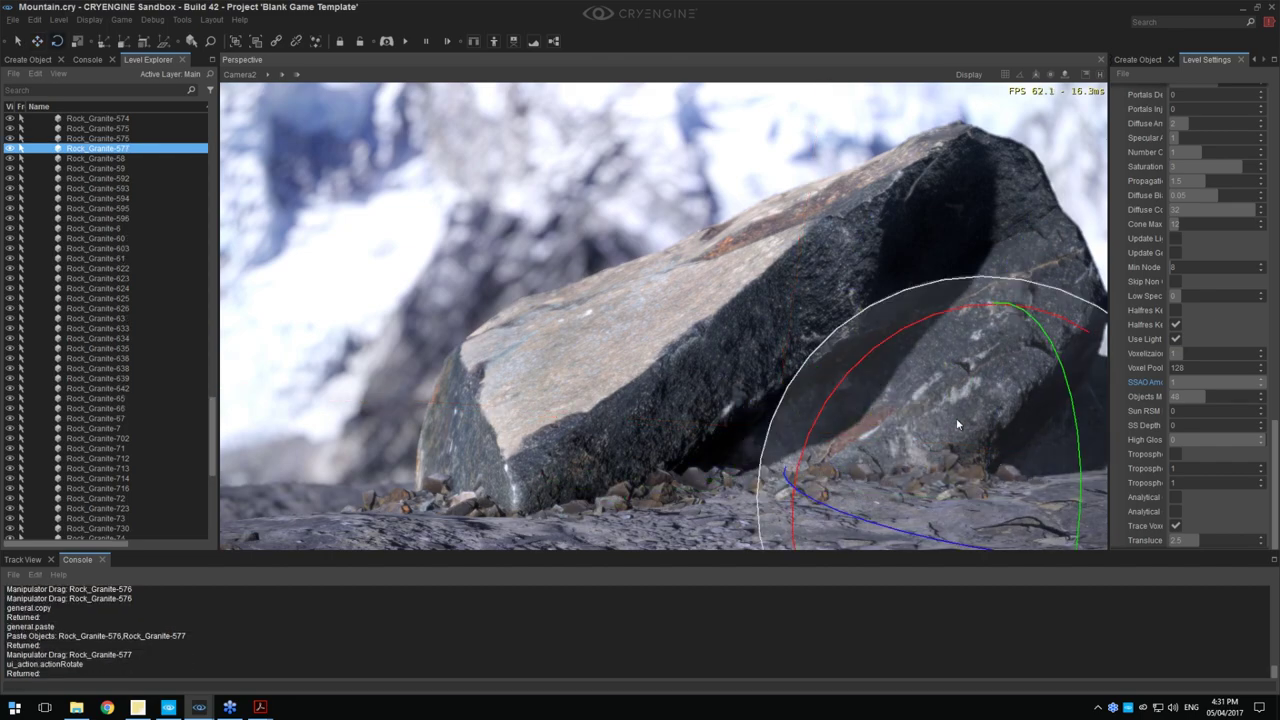
{"action": "mouse_move", "coordinate": [896, 341]}
{"action": "left_mouse_down"}
{"action": "mouse_move", "coordinate": [904, 350]}
{"action": "mouse_move", "coordinate": [876, 355]}
{"action": "left_mouse_up"}
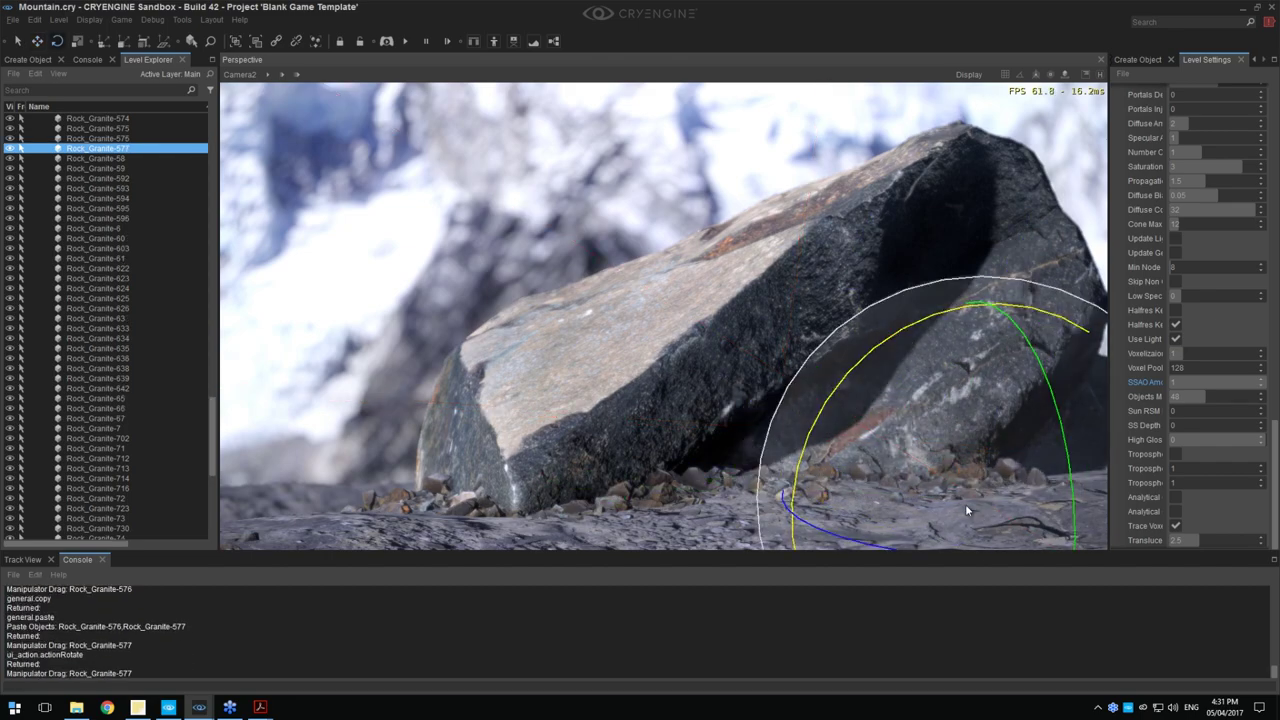
{"action": "left_click_drag", "start_coordinate": [853, 540], "coordinate": [1038, 345]}
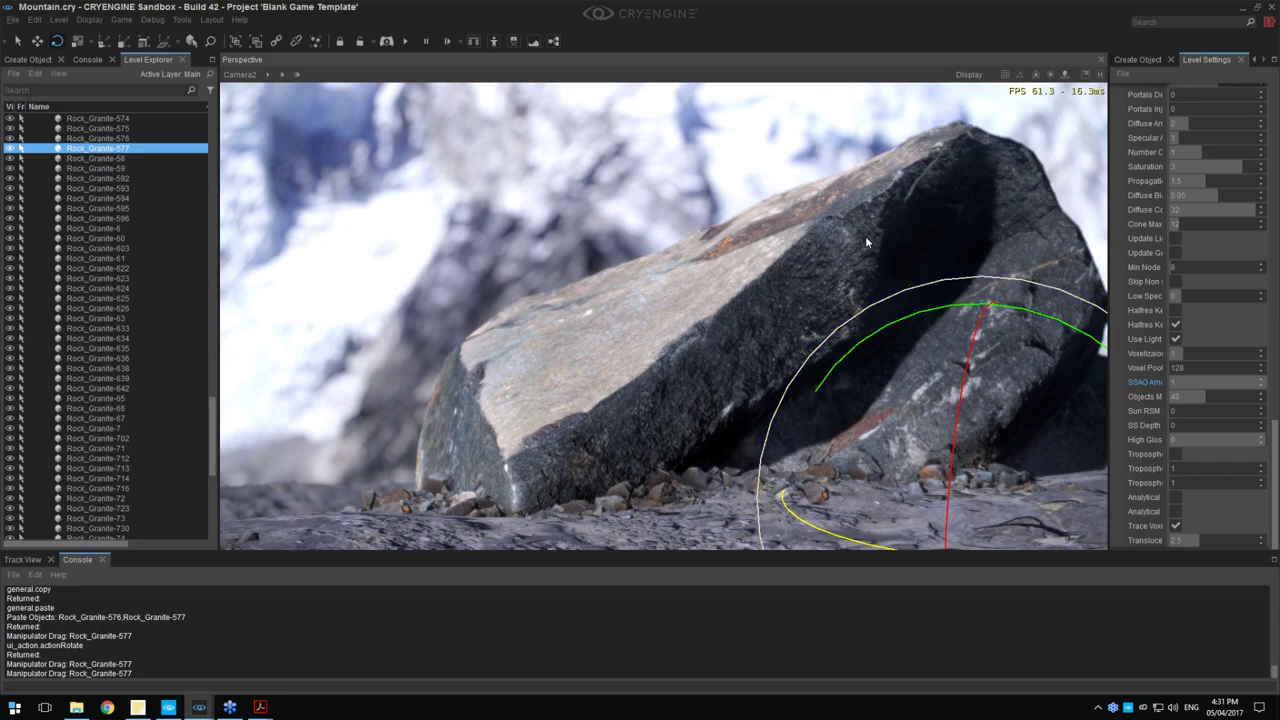
Raise Rock_Granite-577 in front of the boulder and rotate it so its stone surface faces the camera
{"action": "left_click_drag", "start_coordinate": [1026, 403], "coordinate": [690, 207]}
{"action": "key", "text": "2"}
{"action": "key", "text": "2"}
{"action": "left_click_drag", "start_coordinate": [711, 265], "coordinate": [661, 283]}
{"action": "key", "text": "2"}
{"action": "left_click_drag", "start_coordinate": [713, 223], "coordinate": [557, 320]}
{"action": "key", "text": "3"}
Look through the camera and display options for debug views, and enable the ViewModes tool set
{"action": "left_click", "coordinate": [239, 75]}
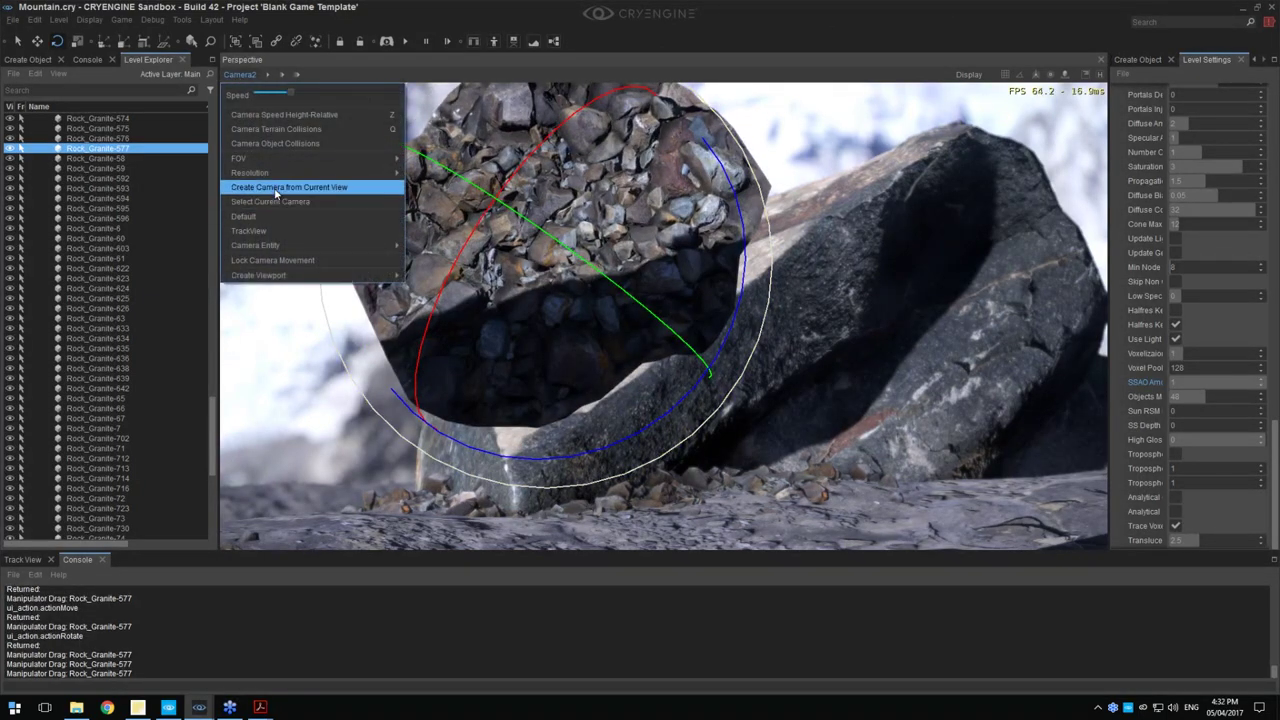
{"action": "left_click", "coordinate": [328, 64]}
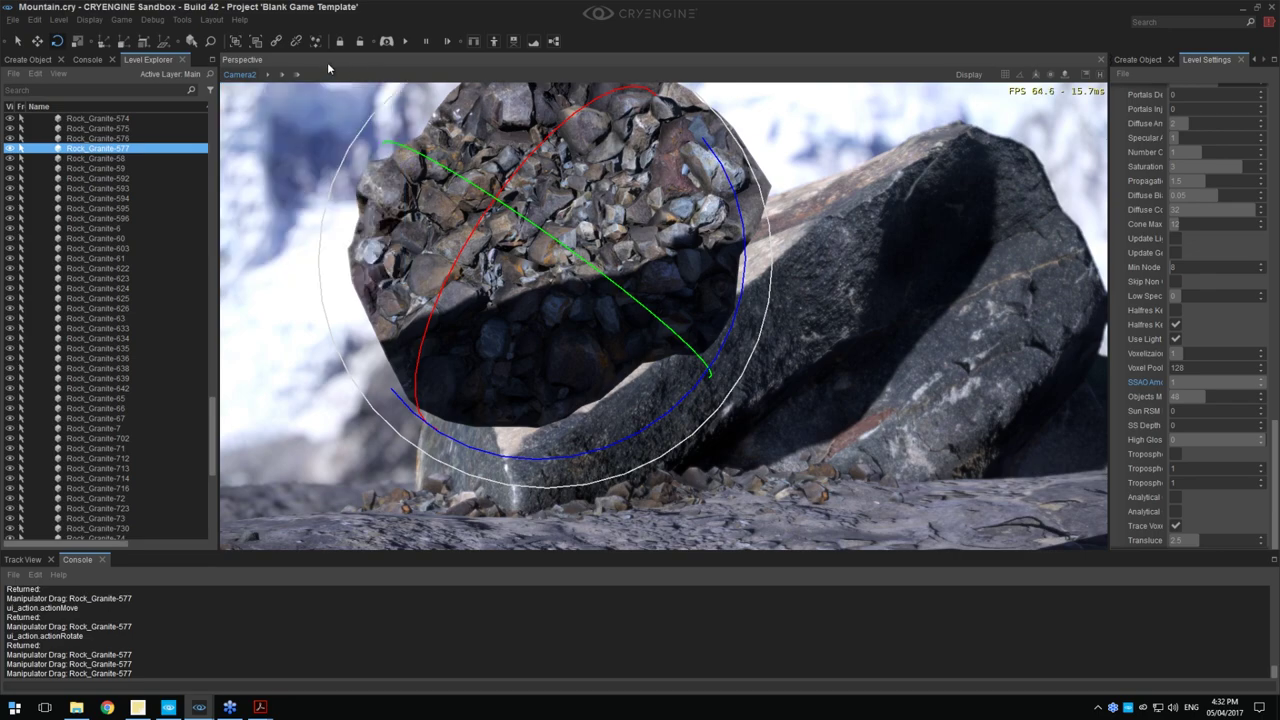
{"action": "left_click", "coordinate": [968, 75]}
{"action": "scroll", "coordinate": [1050, 178], "scroll_direction": "down", "scroll_amount": 10}
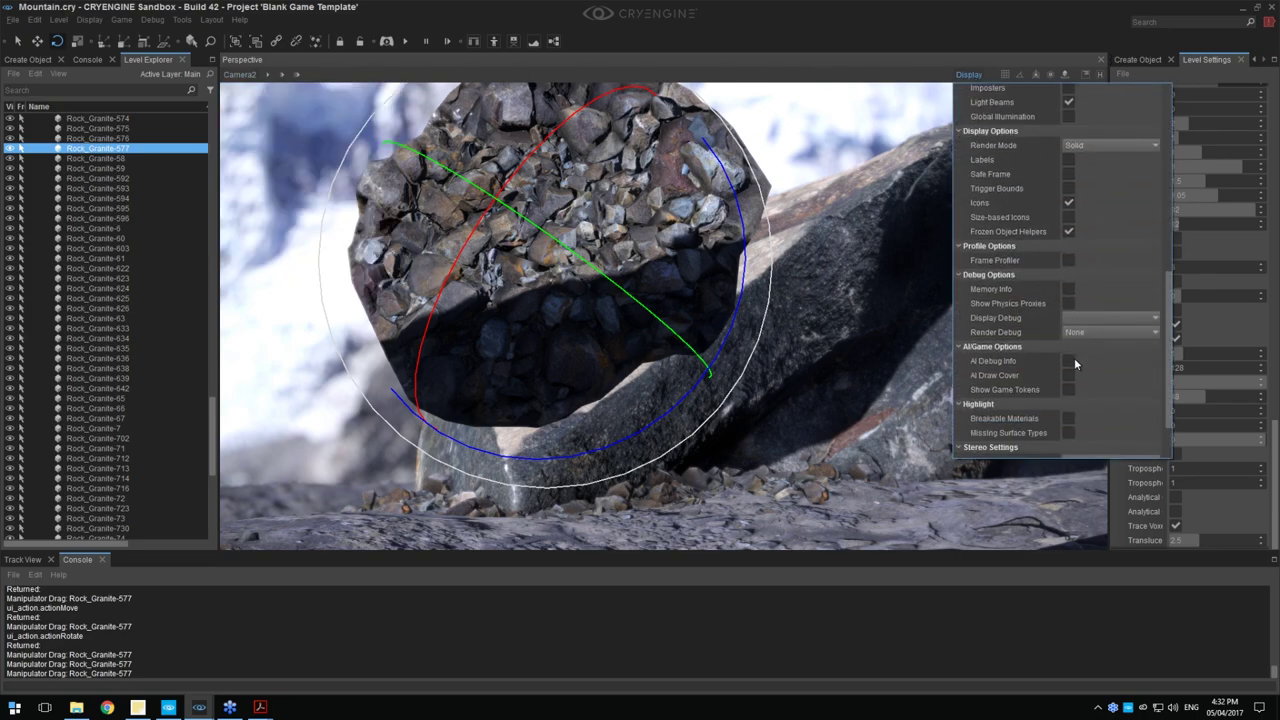
{"action": "scroll", "coordinate": [1076, 360], "scroll_direction": "up", "scroll_amount": 2}
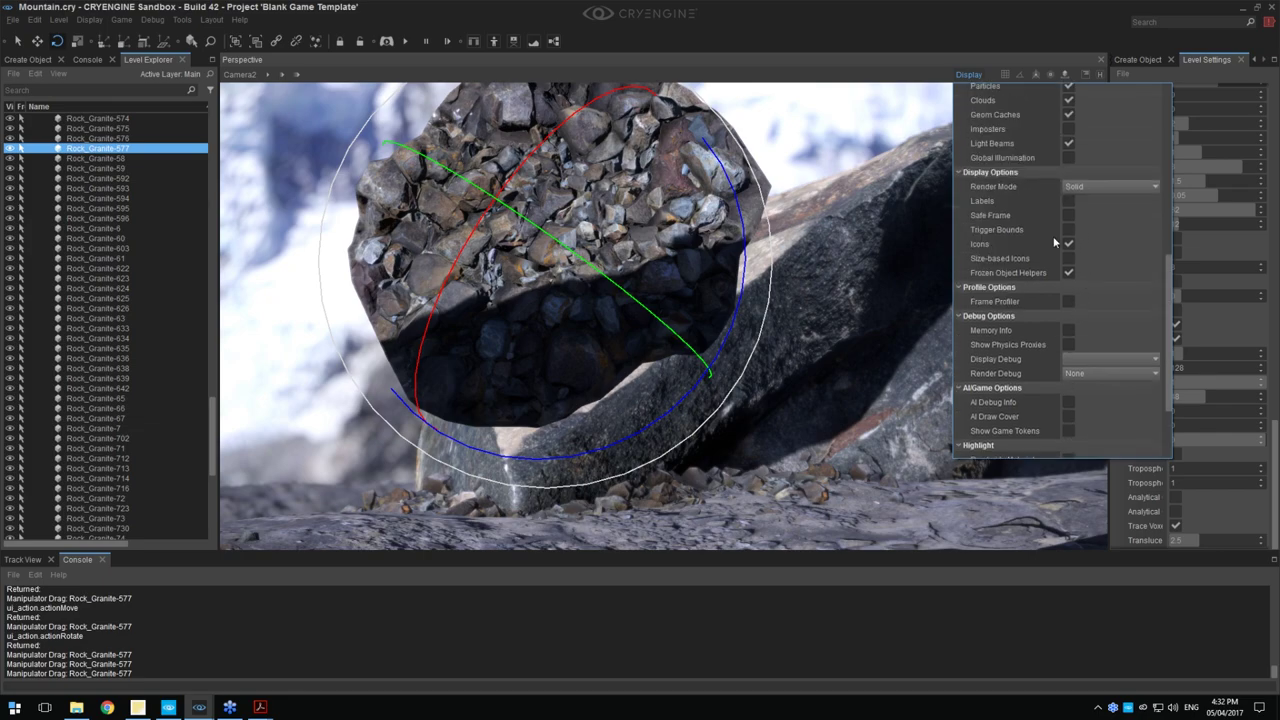
{"action": "scroll", "coordinate": [1053, 240], "scroll_direction": "up", "scroll_amount": 5}
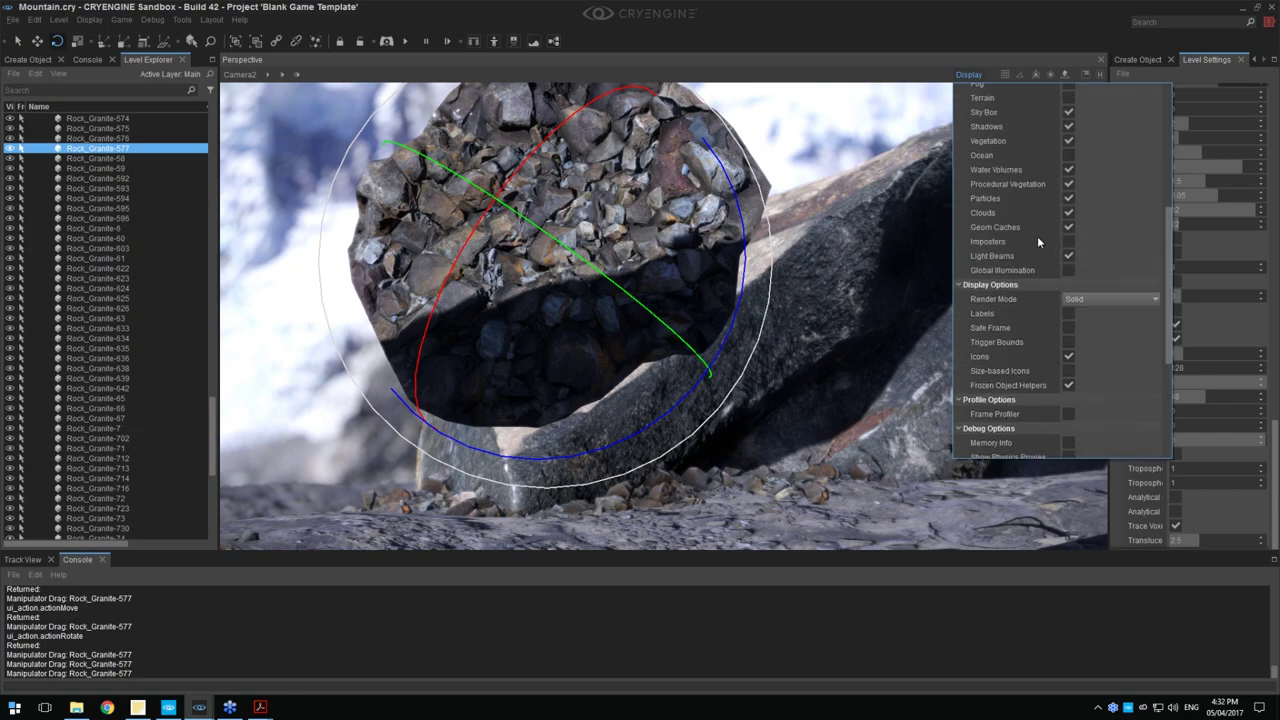
{"action": "left_click", "coordinate": [919, 63]}
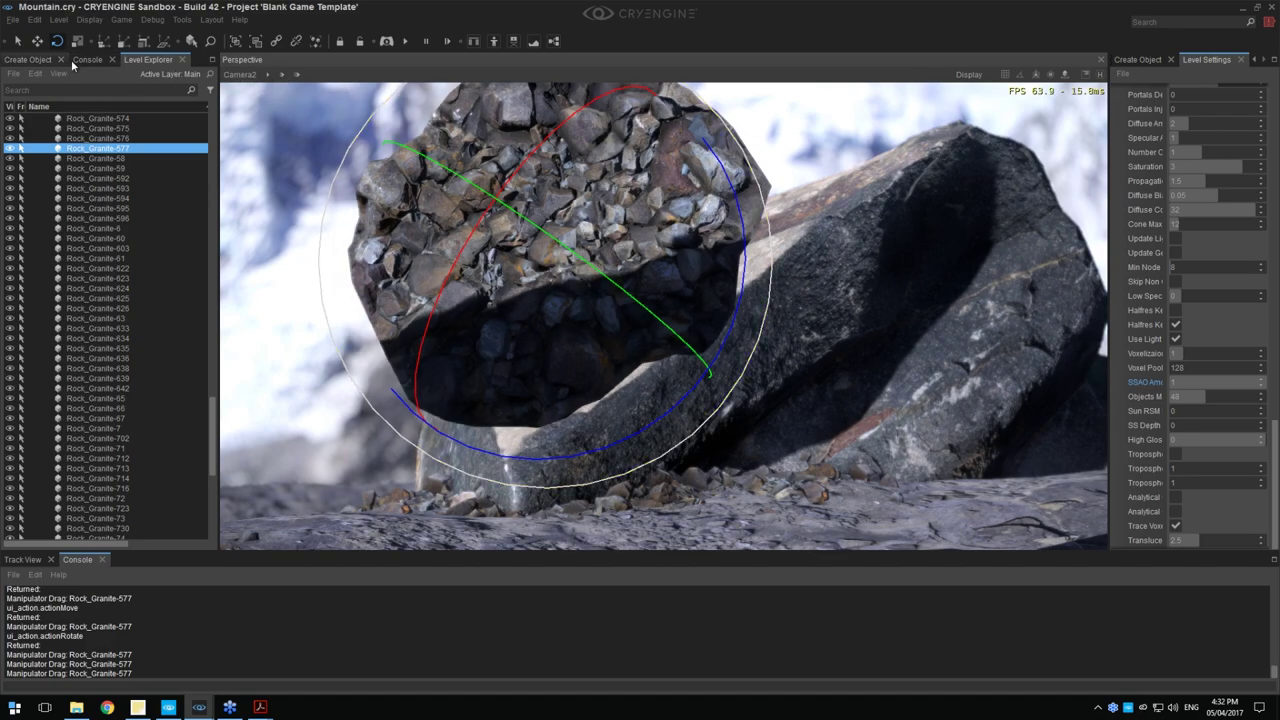
{"action": "right_click", "coordinate": [489, 42]}
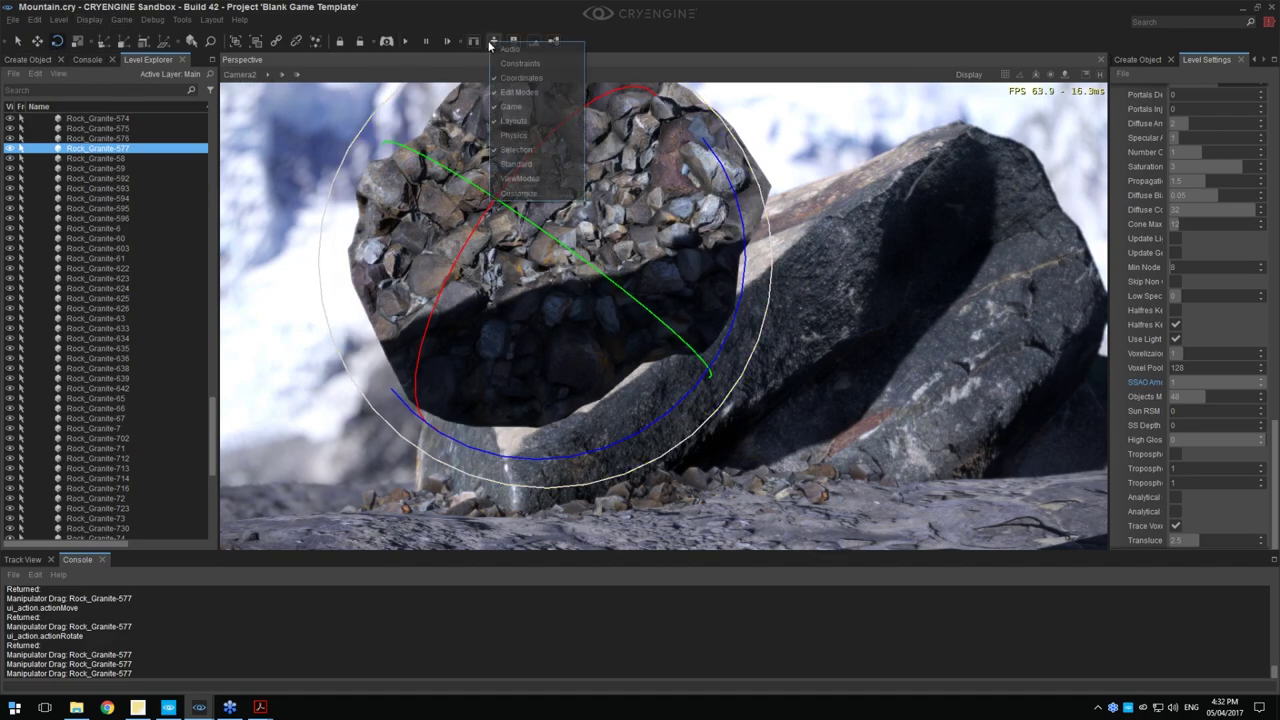
{"action": "left_click", "coordinate": [518, 164]}
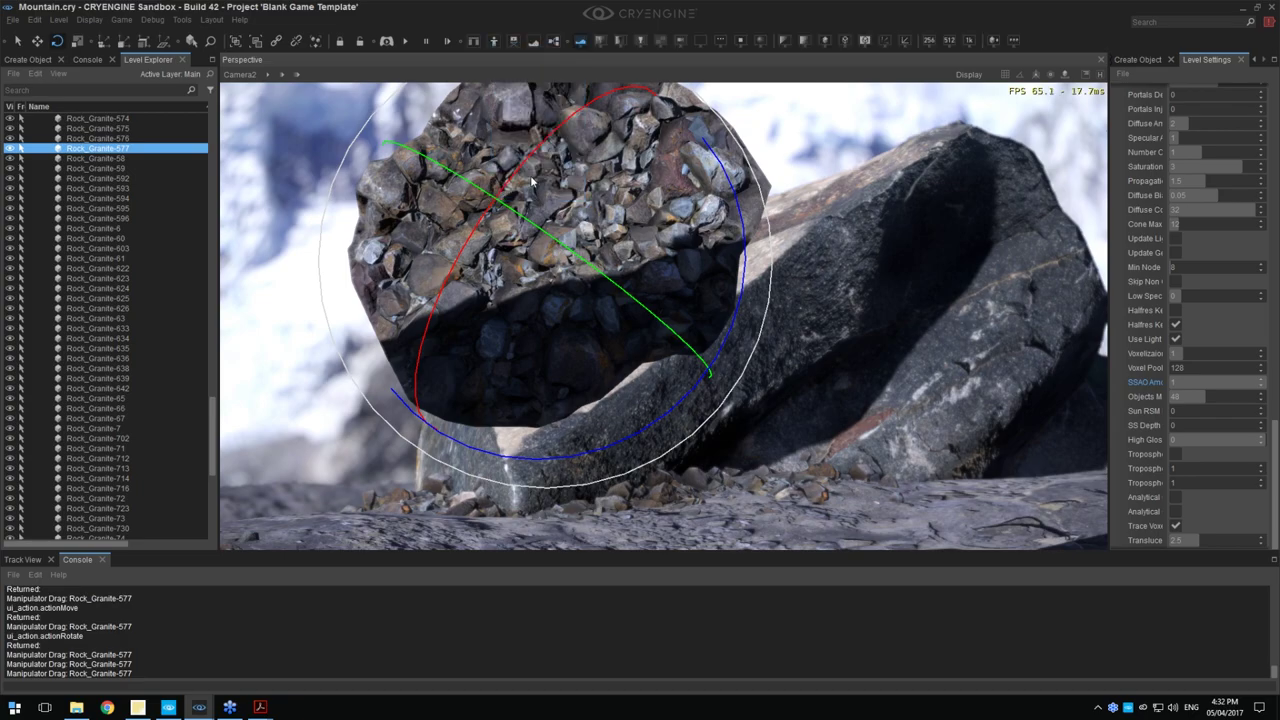
Cycle through the debug view modes on the boulder scene, ending on Specular Validation
{"action": "left_click", "coordinate": [596, 42]}
{"action": "left_click", "coordinate": [620, 41]}
{"action": "left_click", "coordinate": [640, 41]}
{"action": "left_click", "coordinate": [620, 41]}
{"action": "left_click", "coordinate": [599, 41]}
{"action": "left_click", "coordinate": [580, 41]}
{"action": "left_click", "coordinate": [598, 41]}
{"action": "left_click", "coordinate": [620, 41]}
{"action": "left_click", "coordinate": [640, 41]}
{"action": "left_click", "coordinate": [660, 41]}
{"action": "left_click", "coordinate": [680, 41]}
{"action": "left_click", "coordinate": [720, 41]}
{"action": "left_click", "coordinate": [739, 41]}
{"action": "left_click", "coordinate": [760, 41]}
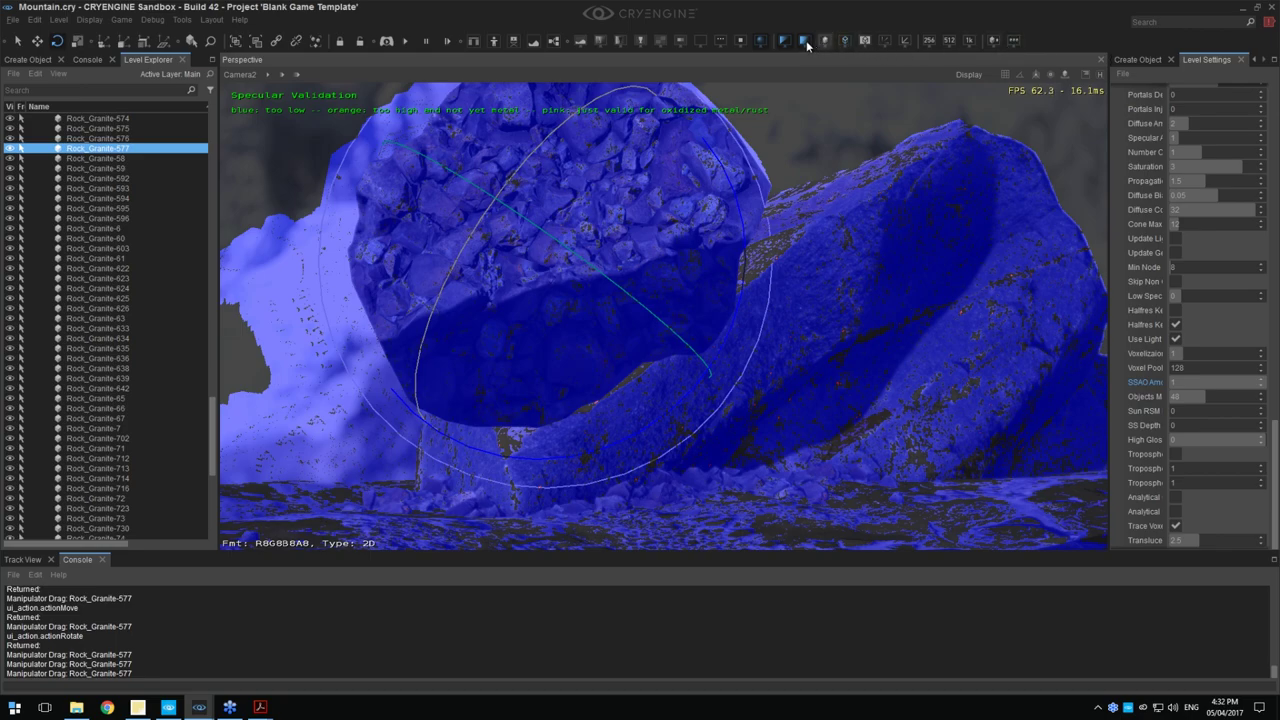
Search the viewport display options and set the Render Mode to Wireframe
{"action": "left_click", "coordinate": [240, 76]}
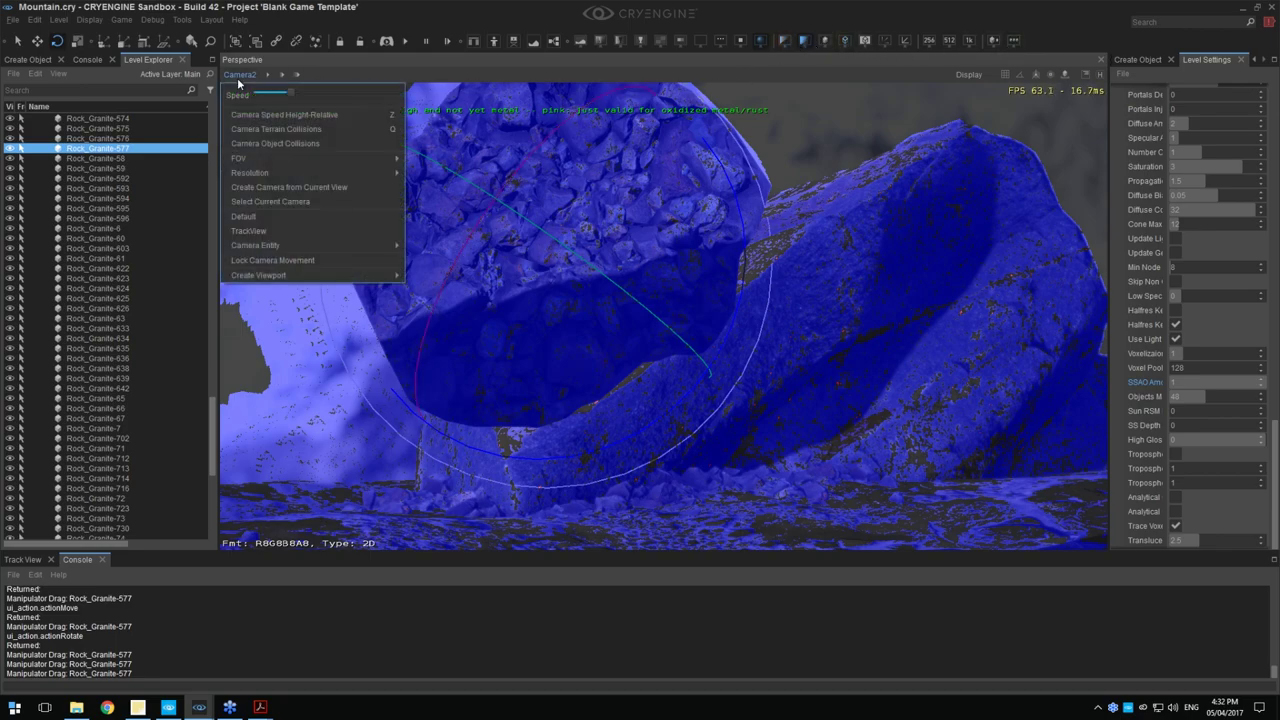
{"action": "left_click", "coordinate": [240, 78]}
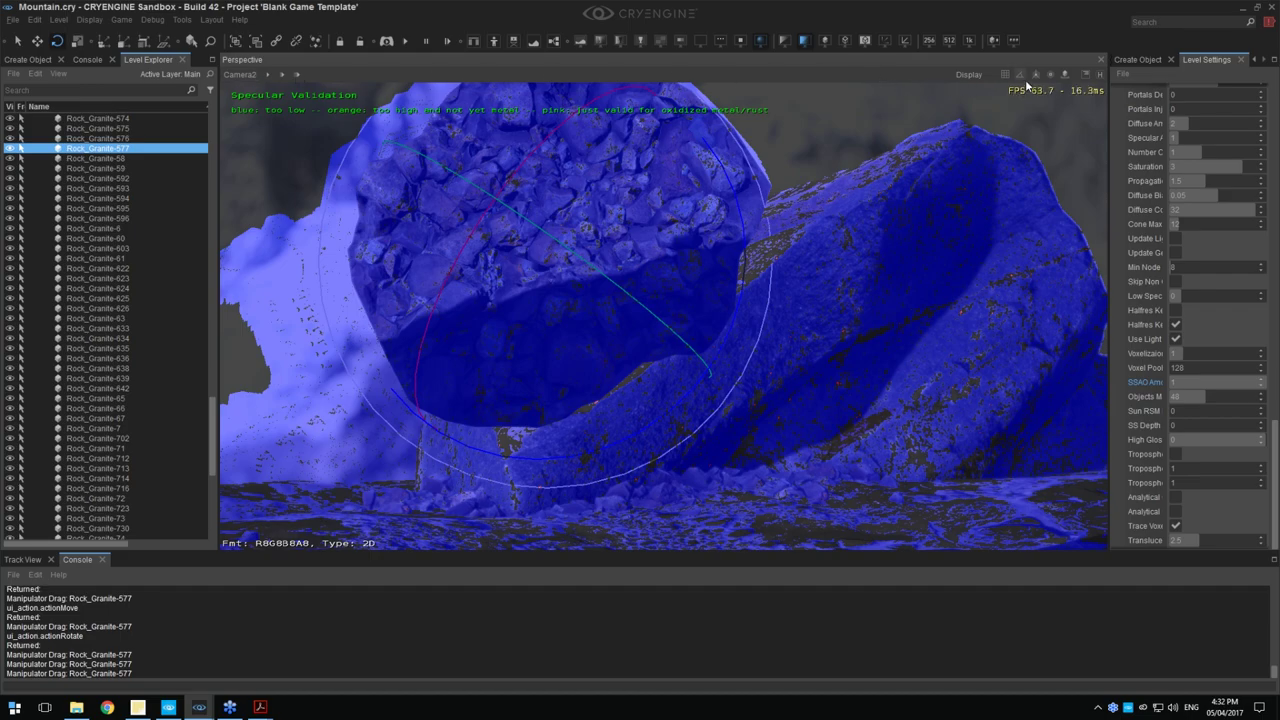
{"action": "left_click", "coordinate": [978, 77]}
{"action": "scroll", "coordinate": [1008, 162], "scroll_direction": "down", "scroll_amount": 8}
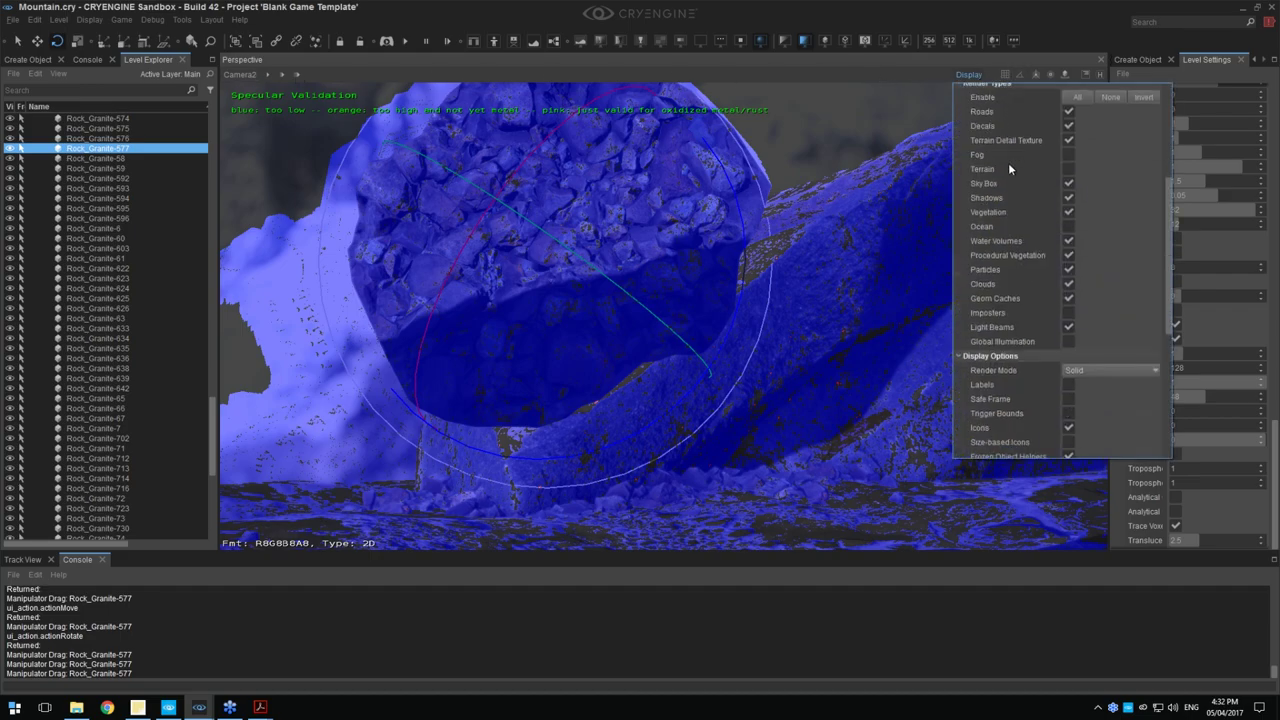
{"action": "scroll", "coordinate": [1035, 273], "scroll_direction": "down", "scroll_amount": 5}
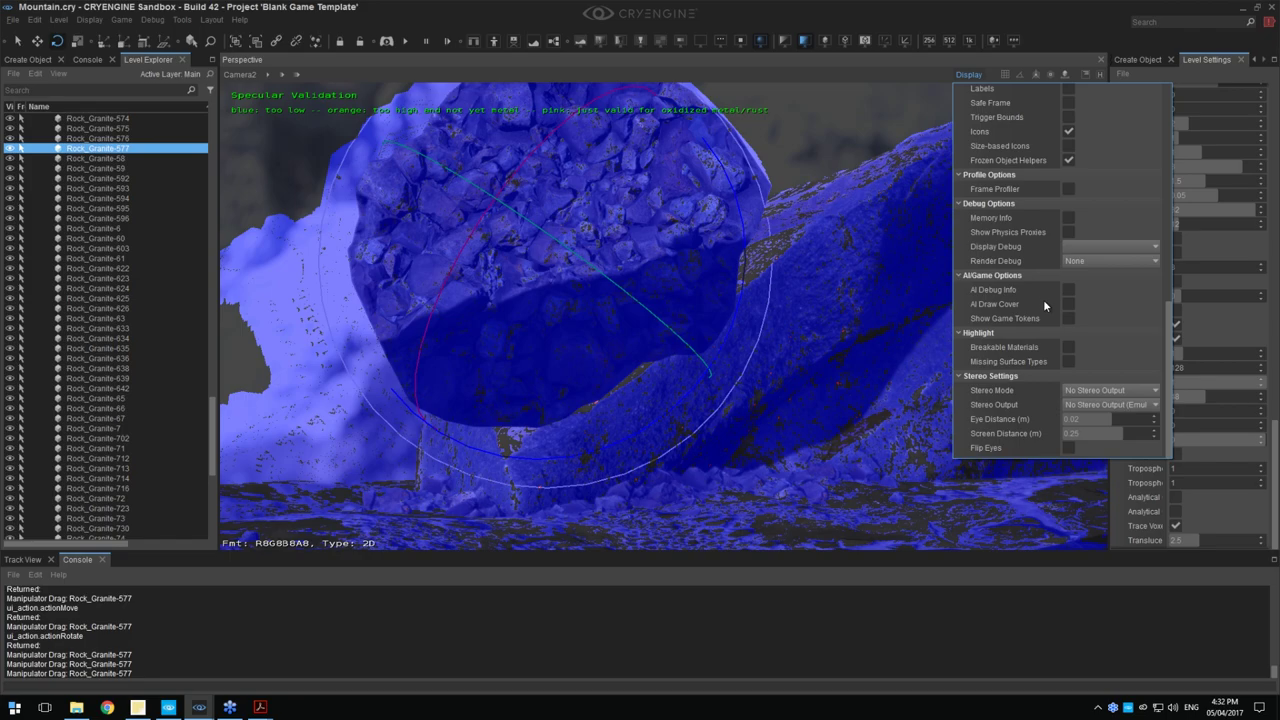
{"action": "scroll", "coordinate": [1055, 327], "scroll_direction": "up", "scroll_amount": 10}
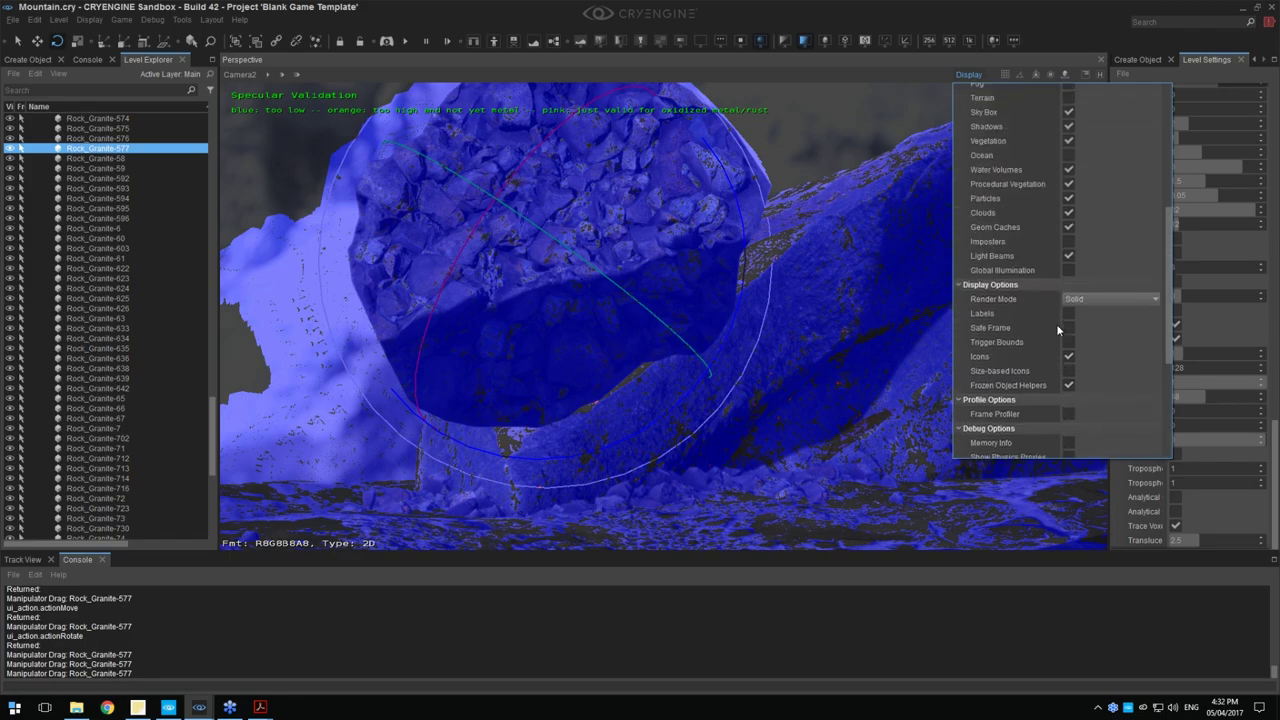
{"action": "scroll", "coordinate": [1058, 330], "scroll_direction": "down", "scroll_amount": 6}
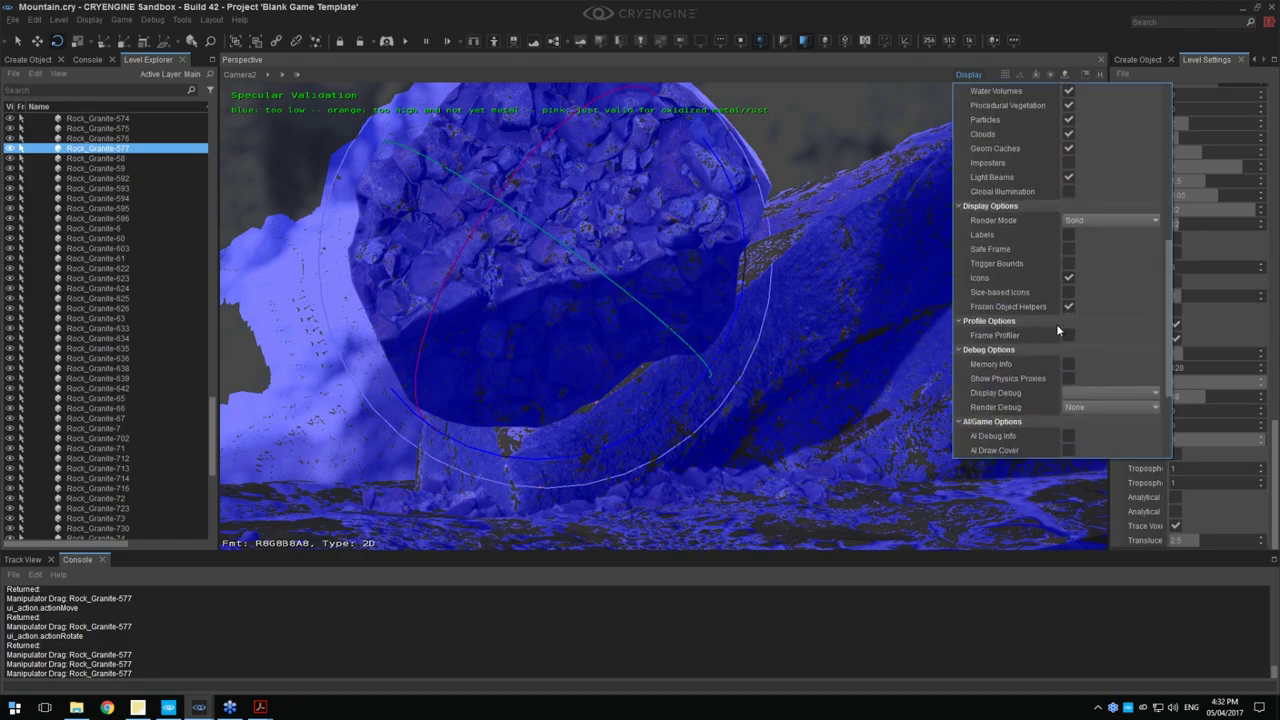
{"action": "left_click", "coordinate": [1089, 223]}
{"action": "left_click", "coordinate": [1089, 233]}
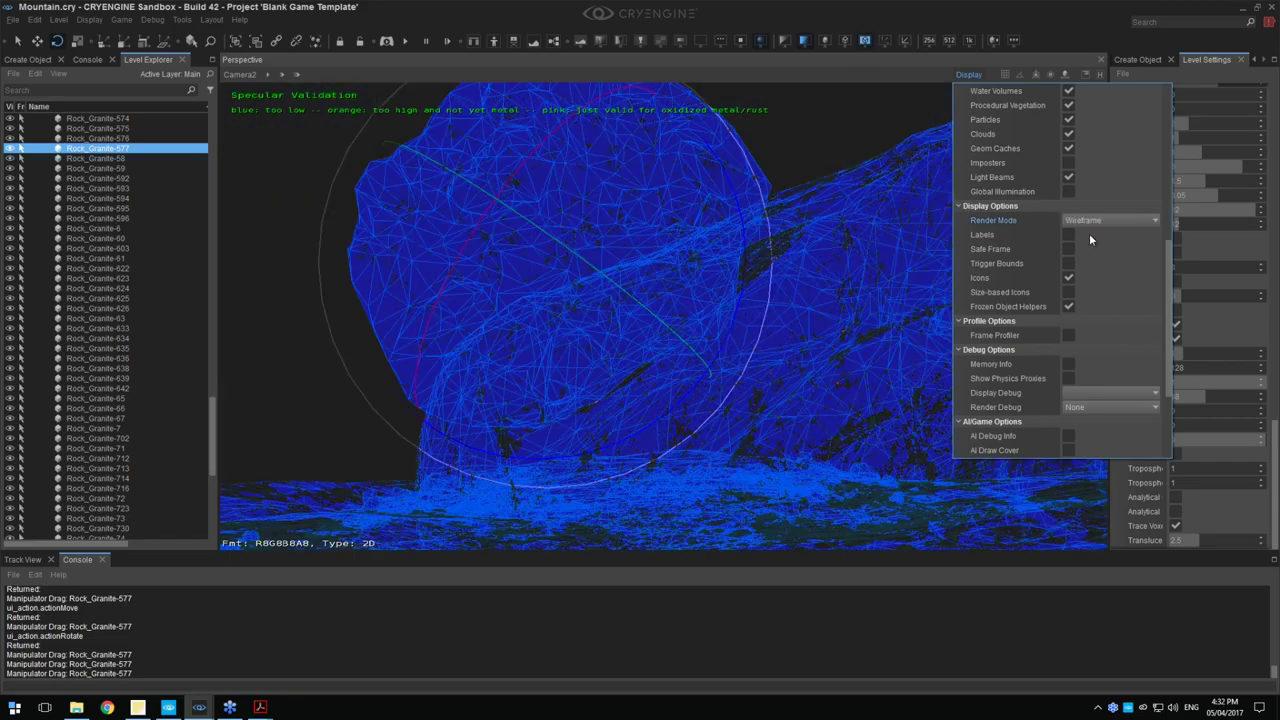
Undo the accidental selection of Sky_dome and Rock_Granite-3, turn off the Specular Validation view, and clear the selection
{"action": "left_click_drag", "start_coordinate": [690, 214], "coordinate": [708, 212]}
{"action": "left_click", "coordinate": [597, 223]}
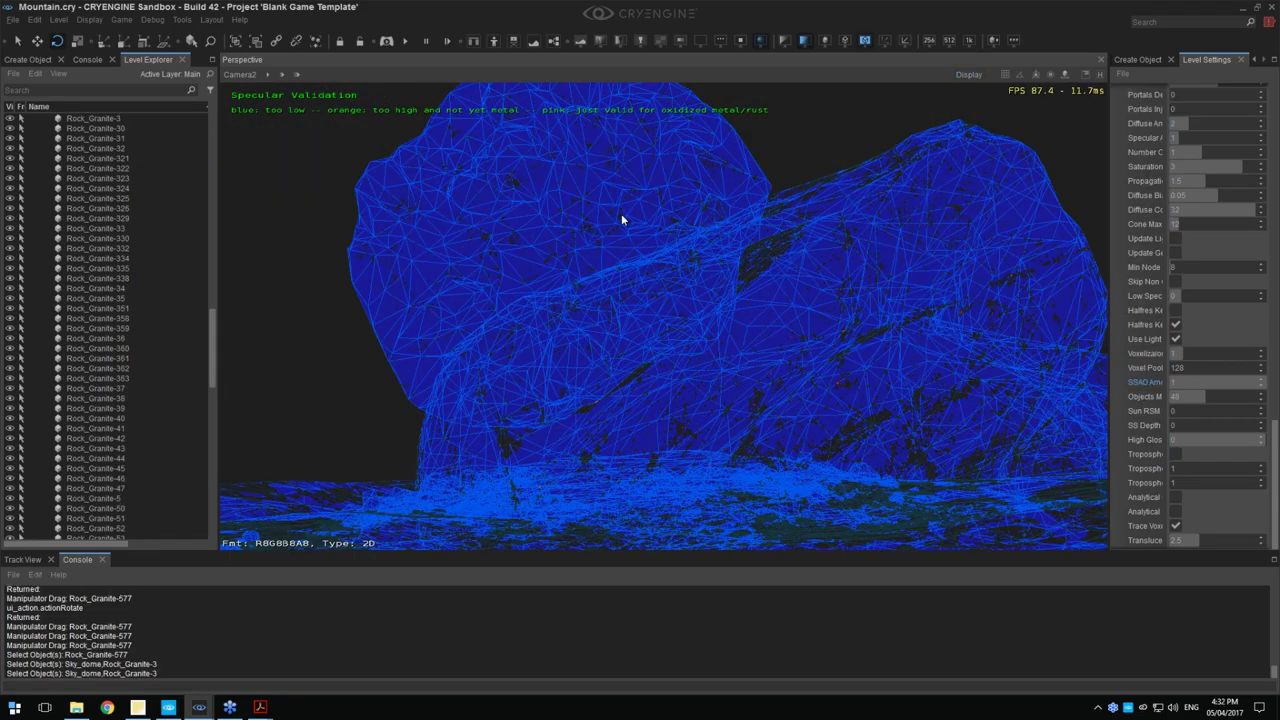
{"action": "key", "text": "ctrl+z"}
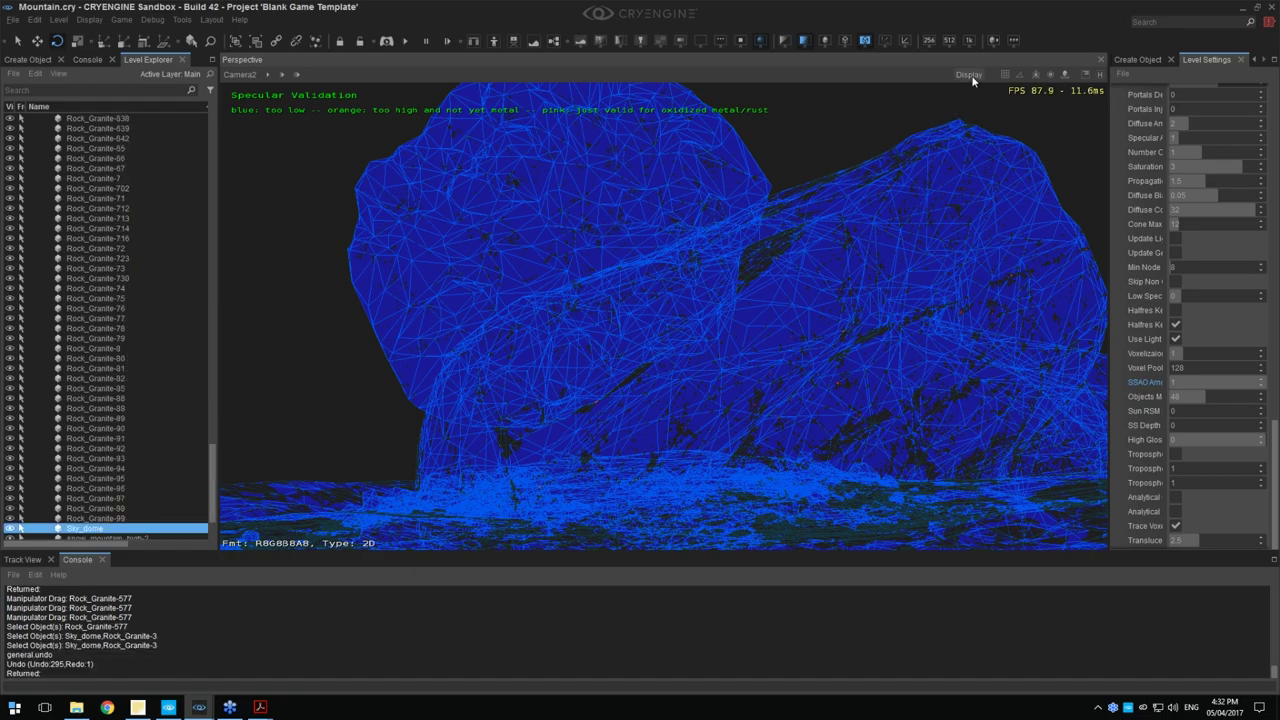
{"action": "left_click", "coordinate": [575, 45]}
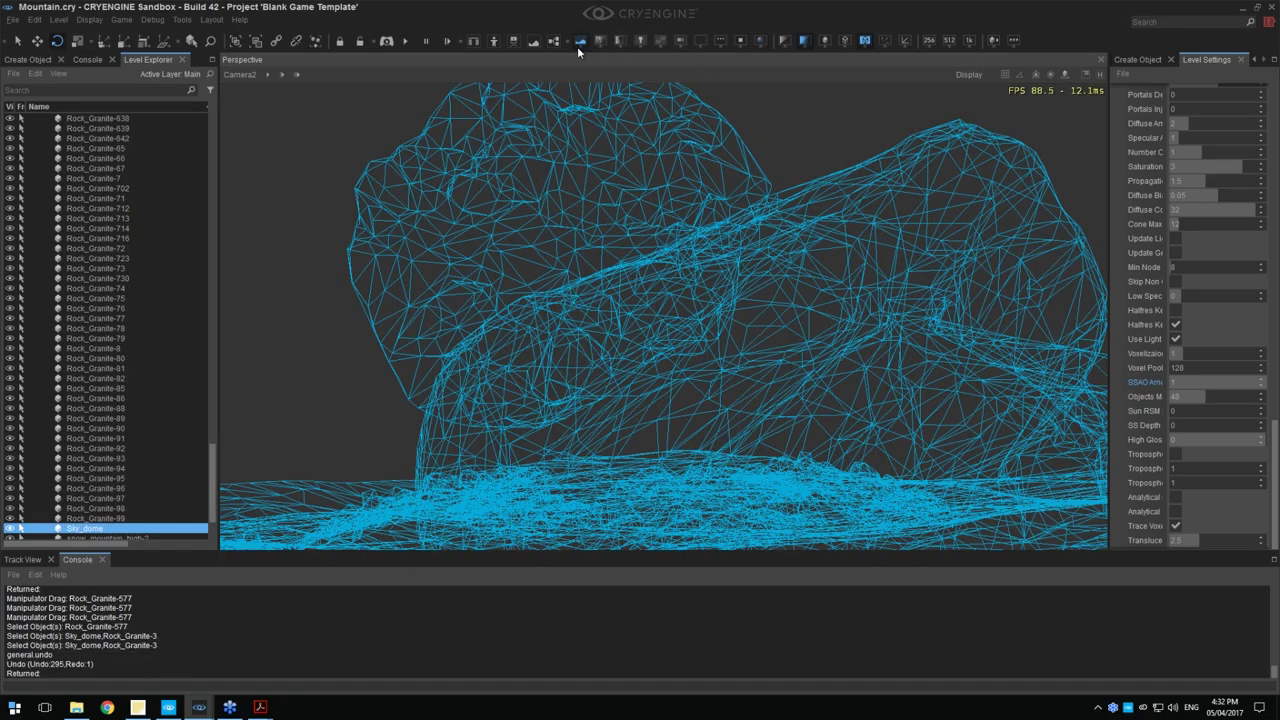
{"action": "left_click", "coordinate": [565, 189]}
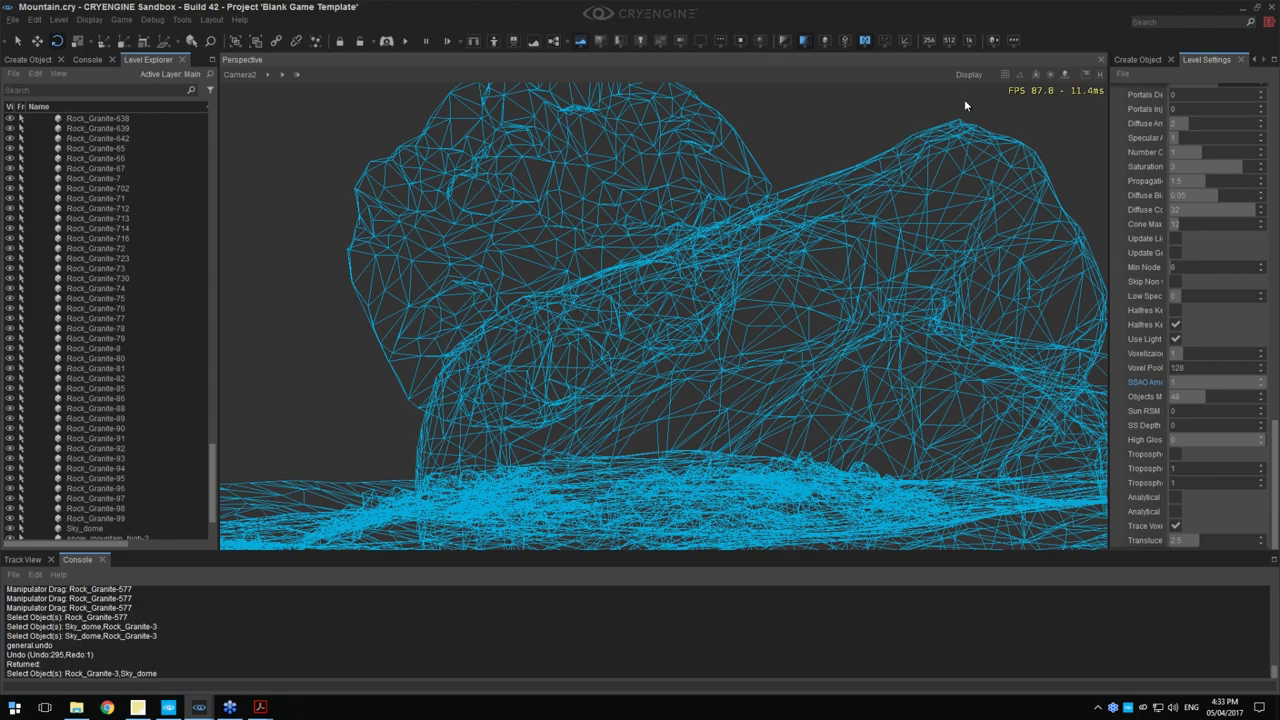
Change the viewport's Render Mode from wireframe back to normal shaded rendering
{"action": "left_click", "coordinate": [968, 74]}
{"action": "scroll", "coordinate": [1060, 260], "scroll_direction": "down", "scroll_amount": 5}
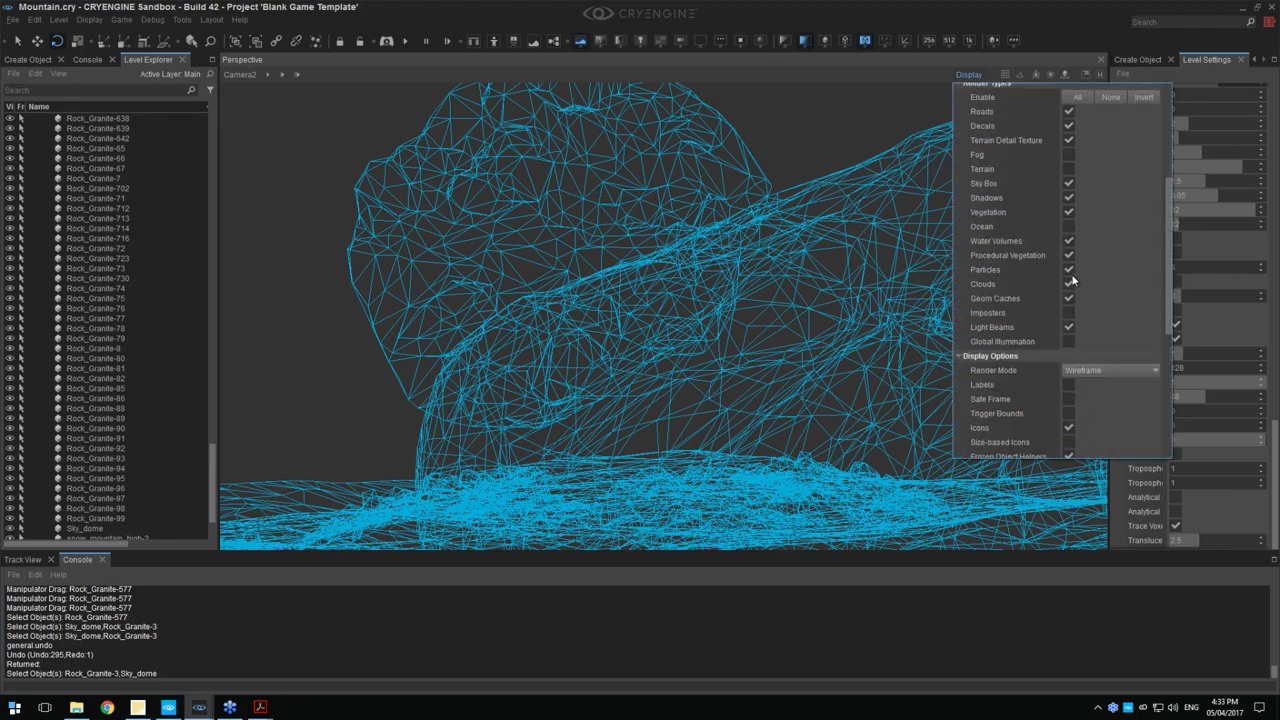
{"action": "left_click", "coordinate": [1100, 178]}
{"action": "left_click", "coordinate": [1107, 171]}
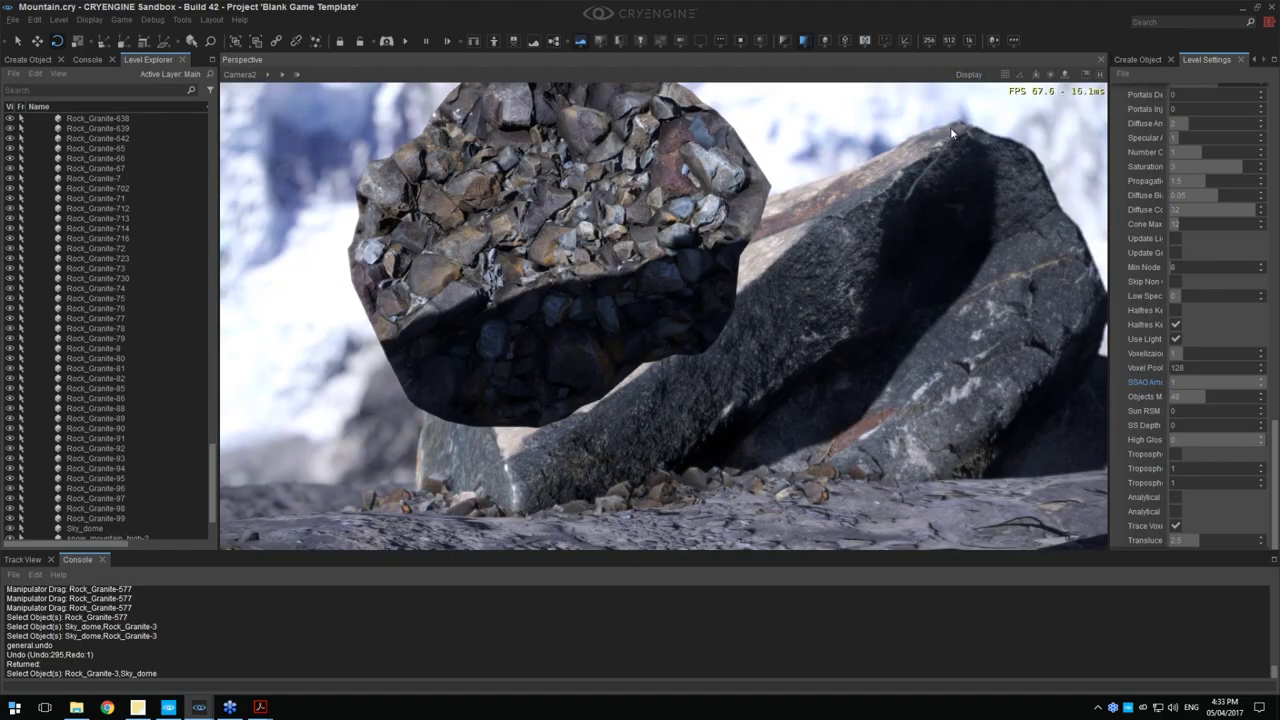
Show the object helpers, select Rock_Granite-577 in front of the boulder, and rotate it so its stones face upward
{"action": "left_click", "coordinate": [1098, 76]}
{"action": "left_click", "coordinate": [547, 253]}
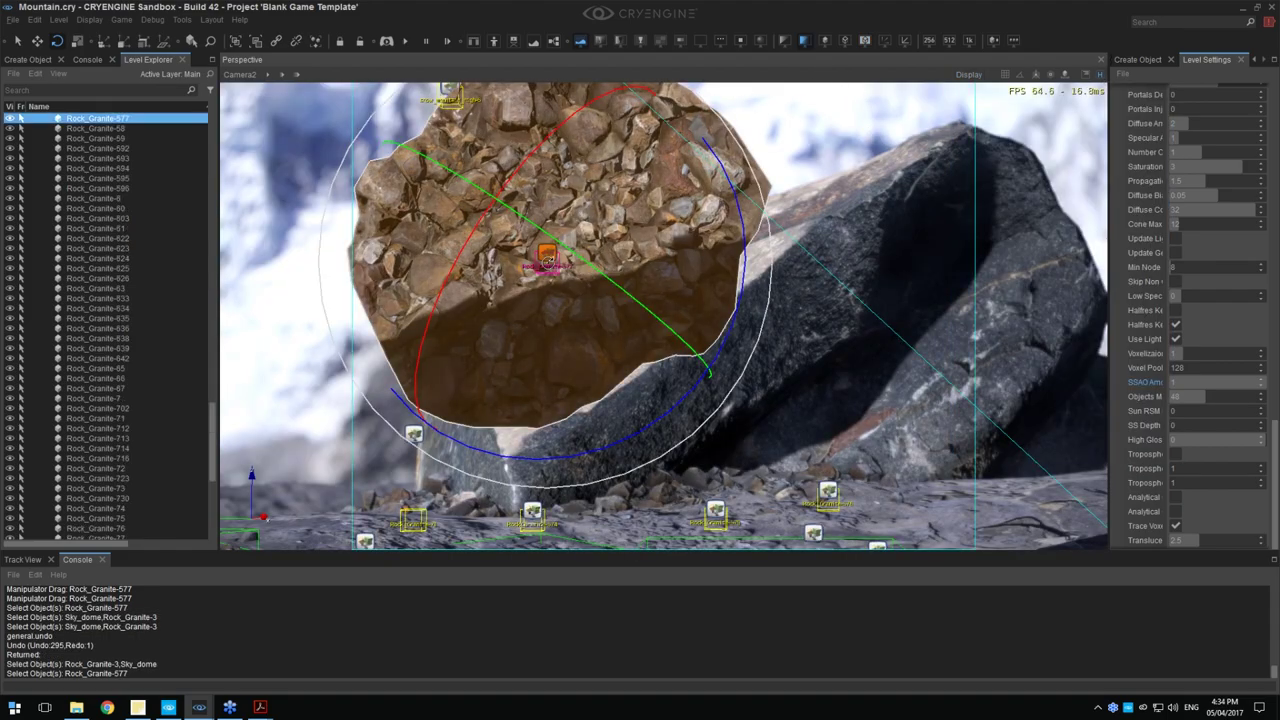
{"action": "left_click_drag", "start_coordinate": [574, 306], "coordinate": [636, 62]}
{"action": "left_click_drag", "start_coordinate": [565, 240], "coordinate": [630, 200]}
{"action": "key", "text": "1"}
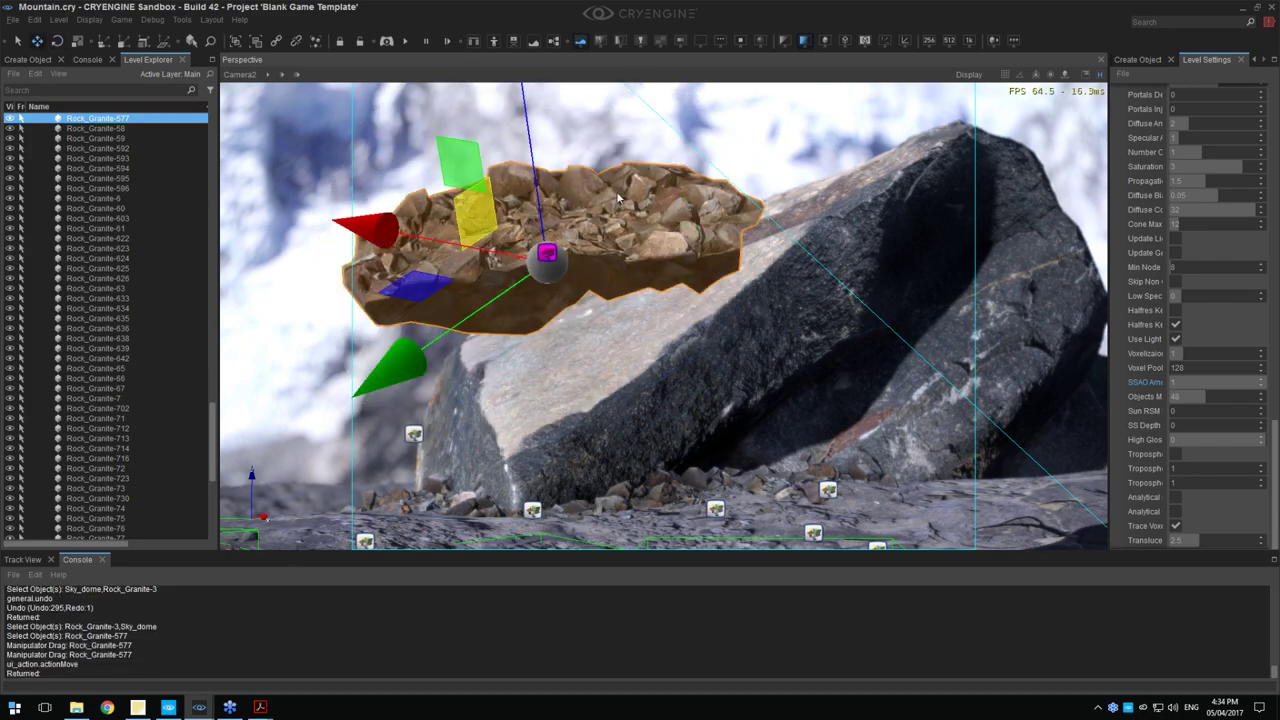
Move Rock_Granite-577 down to the ground at the boulder's right base and rotate it to follow the terrain
{"action": "left_click_drag", "start_coordinate": [482, 214], "coordinate": [950, 390]}
{"action": "key", "text": "2"}
{"action": "key", "text": "1"}
{"action": "mouse_move", "coordinate": [788, 496]}
{"action": "left_mouse_down"}
{"action": "mouse_move", "coordinate": [815, 527]}
{"action": "mouse_move", "coordinate": [792, 499]}
{"action": "left_mouse_up"}
{"action": "key", "text": "2"}
{"action": "left_click_drag", "start_coordinate": [922, 460], "coordinate": [908, 502]}
{"action": "key", "text": "1"}
{"action": "left_click_drag", "start_coordinate": [803, 508], "coordinate": [811, 508]}
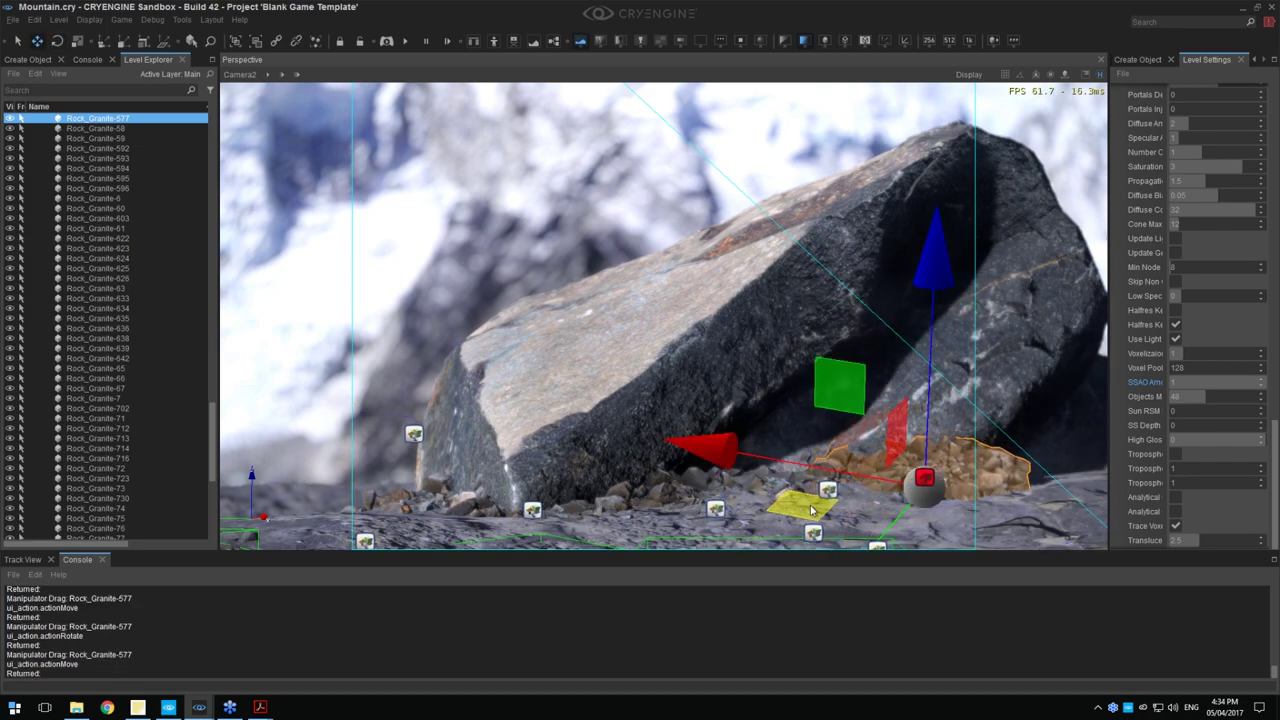
Fine-tune Rock_Granite-577's position and tilt so it sinks into the ground beneath the right-hand boulder
{"action": "left_click_drag", "start_coordinate": [853, 402], "coordinate": [840, 381]}
{"action": "key", "text": "2"}
{"action": "left_click_drag", "start_coordinate": [1018, 317], "coordinate": [1004, 338]}
{"action": "key", "text": "1"}
{"action": "left_click_drag", "start_coordinate": [909, 388], "coordinate": [906, 399]}
{"action": "key", "text": "1"}
{"action": "left_click_drag", "start_coordinate": [880, 451], "coordinate": [928, 426]}
{"action": "key", "text": "2"}
{"action": "key", "text": "1"}
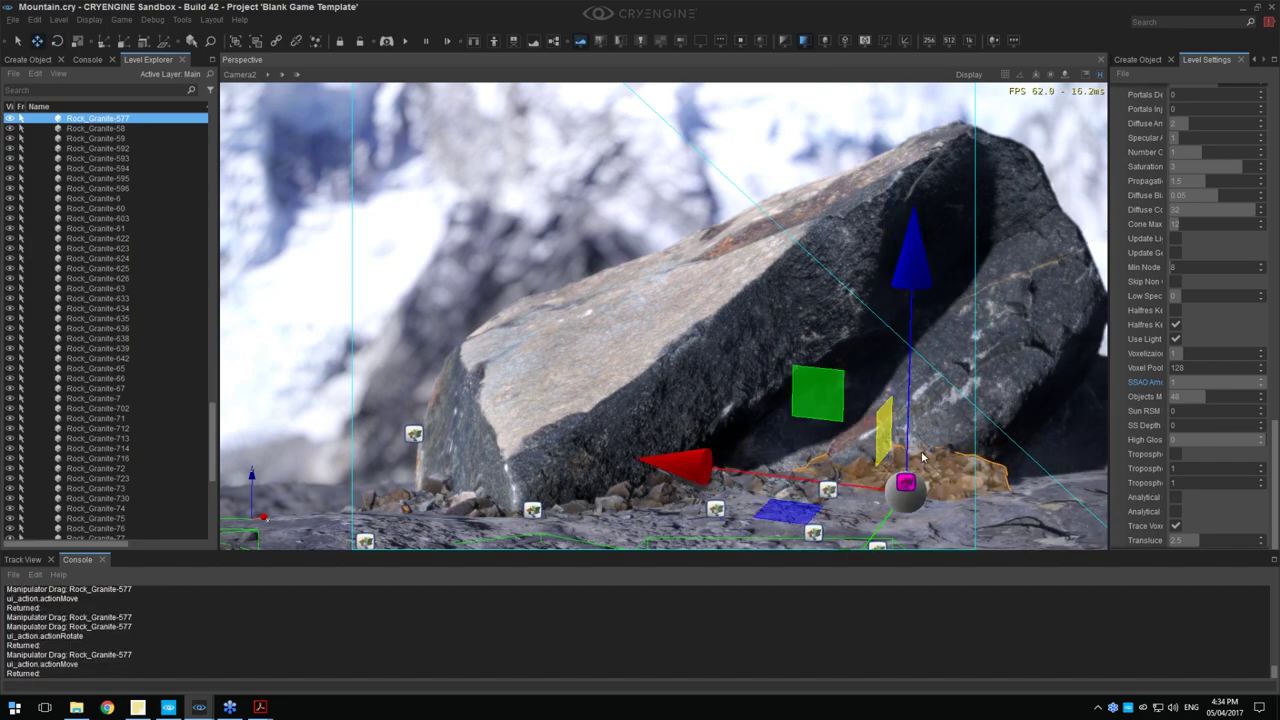
Duplicate Rock_Granite-577, move the copy to the far right of the boulder's base, and rotate it
{"action": "key", "text": "ctrl+c"}
{"action": "key", "text": "ctrl+v"}
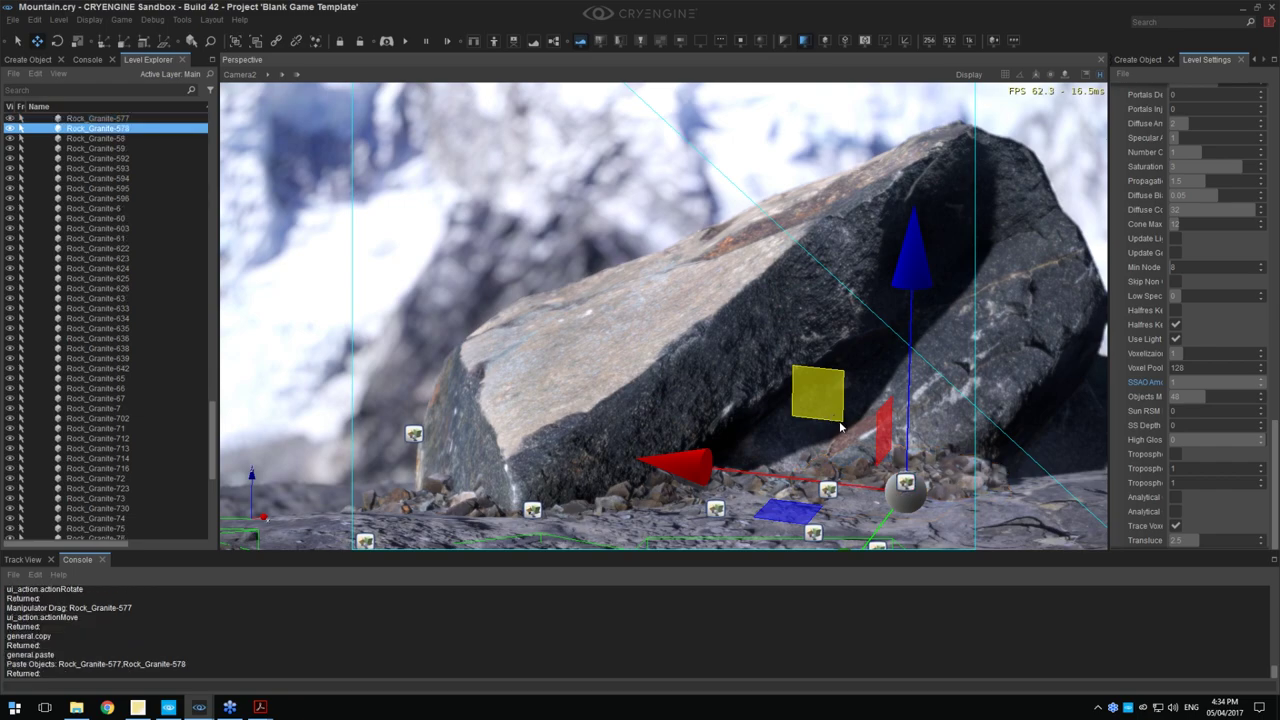
{"action": "left_click_drag", "start_coordinate": [797, 494], "coordinate": [1079, 440]}
{"action": "key", "text": "3"}
{"action": "key", "text": "2"}
{"action": "left_click_drag", "start_coordinate": [1015, 522], "coordinate": [1068, 447]}
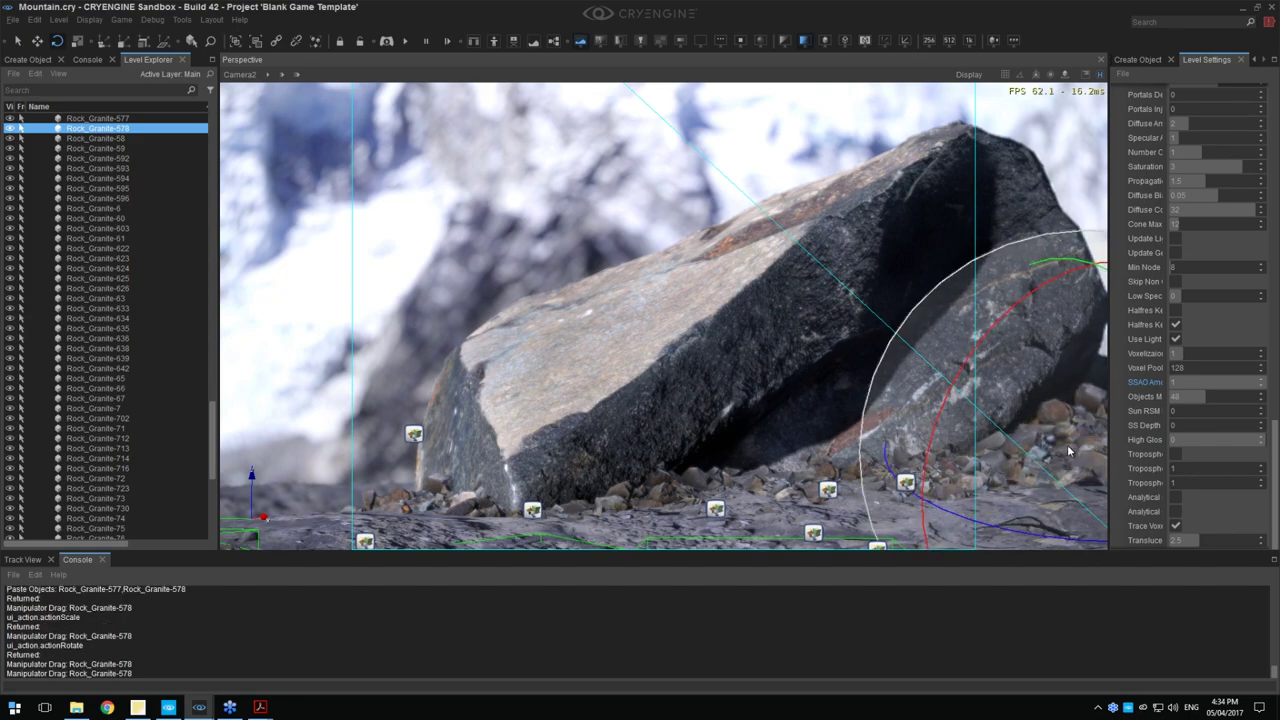
Refine the copied rock's rotation and position at the far right, deselect it, and hide the object helpers
{"action": "key", "text": "1"}
{"action": "key", "text": "2"}
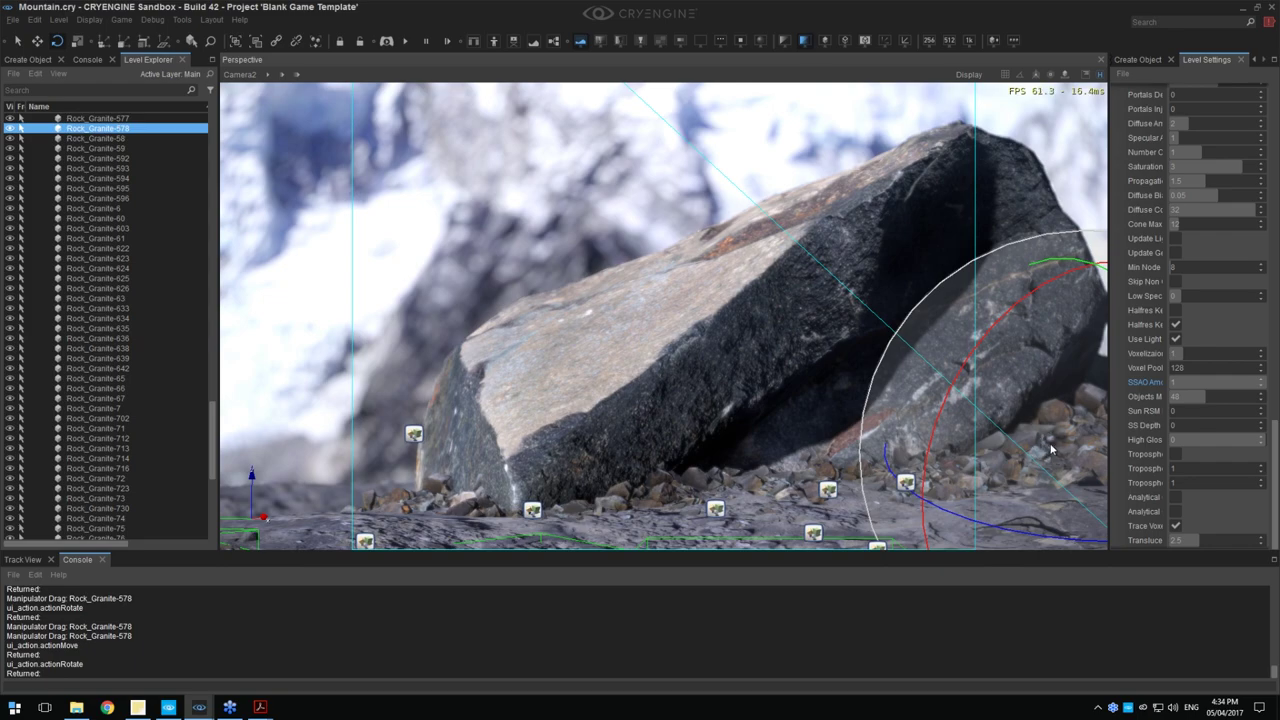
{"action": "mouse_move", "coordinate": [1066, 433]}
{"action": "left_mouse_down"}
{"action": "mouse_move", "coordinate": [1088, 440]}
{"action": "mouse_move", "coordinate": [1080, 450]}
{"action": "left_mouse_up"}
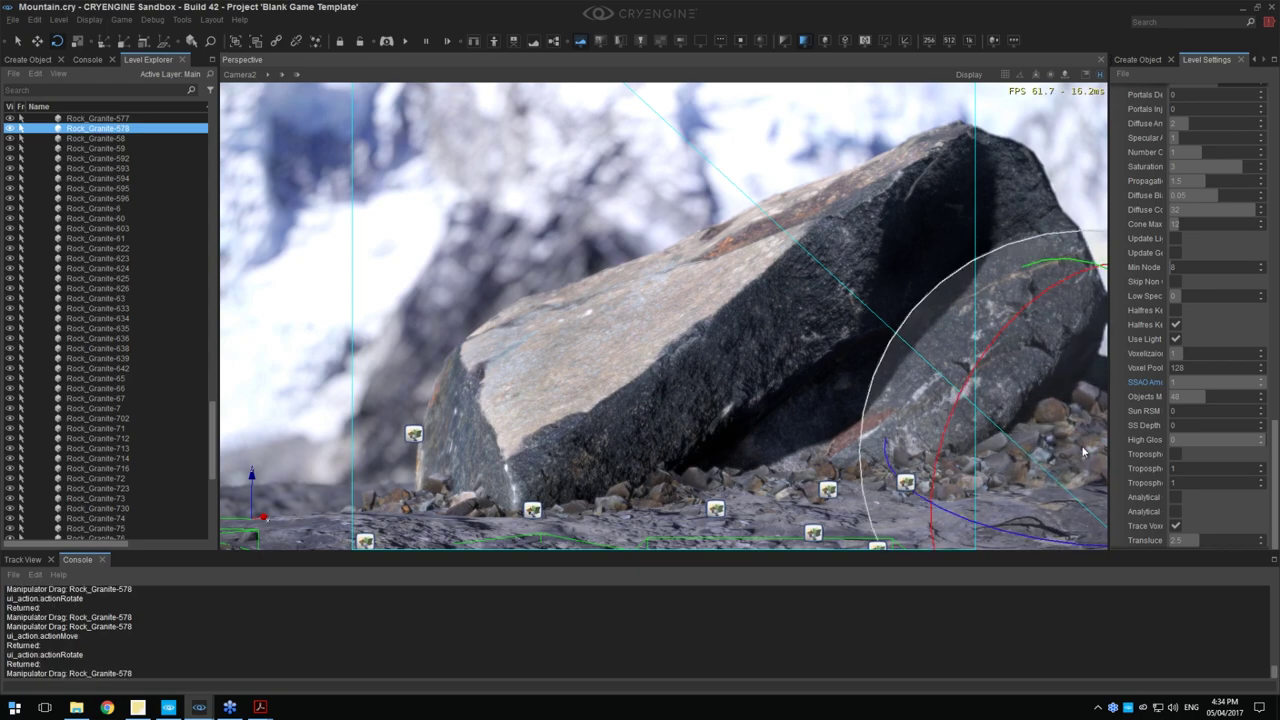
{"action": "key", "text": "1"}
{"action": "left_click_drag", "start_coordinate": [1014, 421], "coordinate": [1007, 426]}
{"action": "left_click", "coordinate": [1036, 521]}
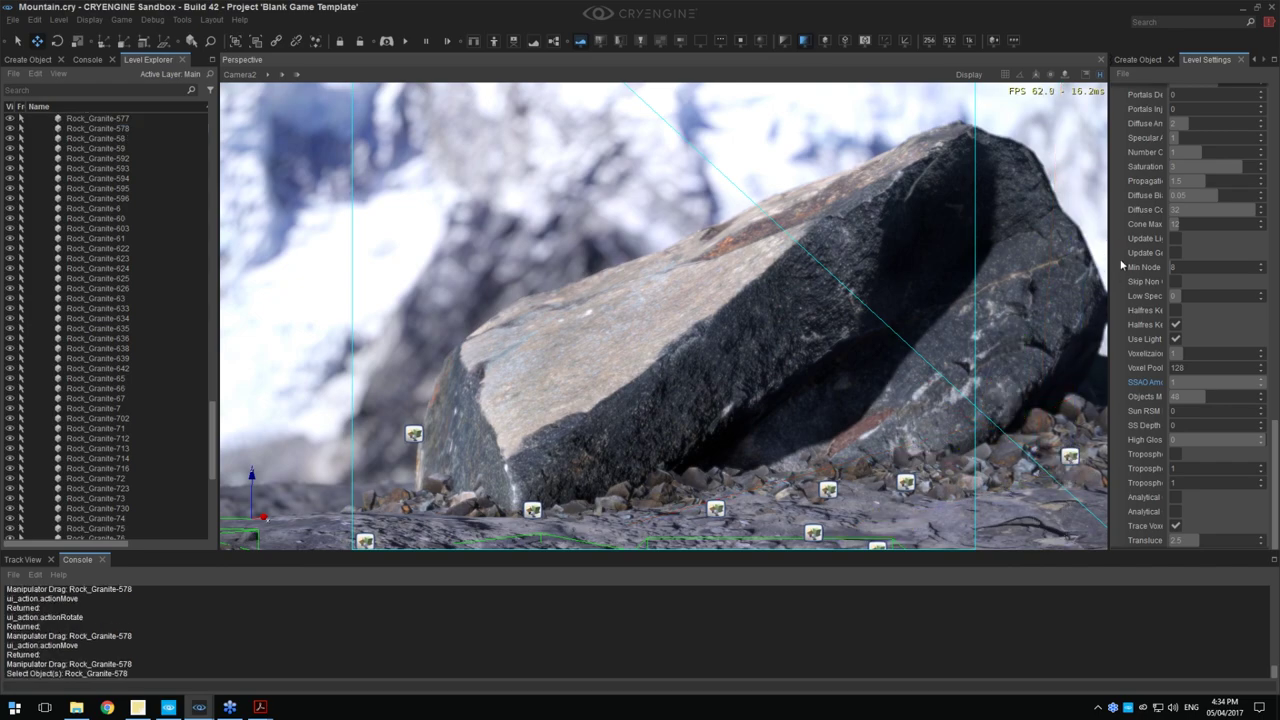
{"action": "left_click", "coordinate": [1100, 76]}
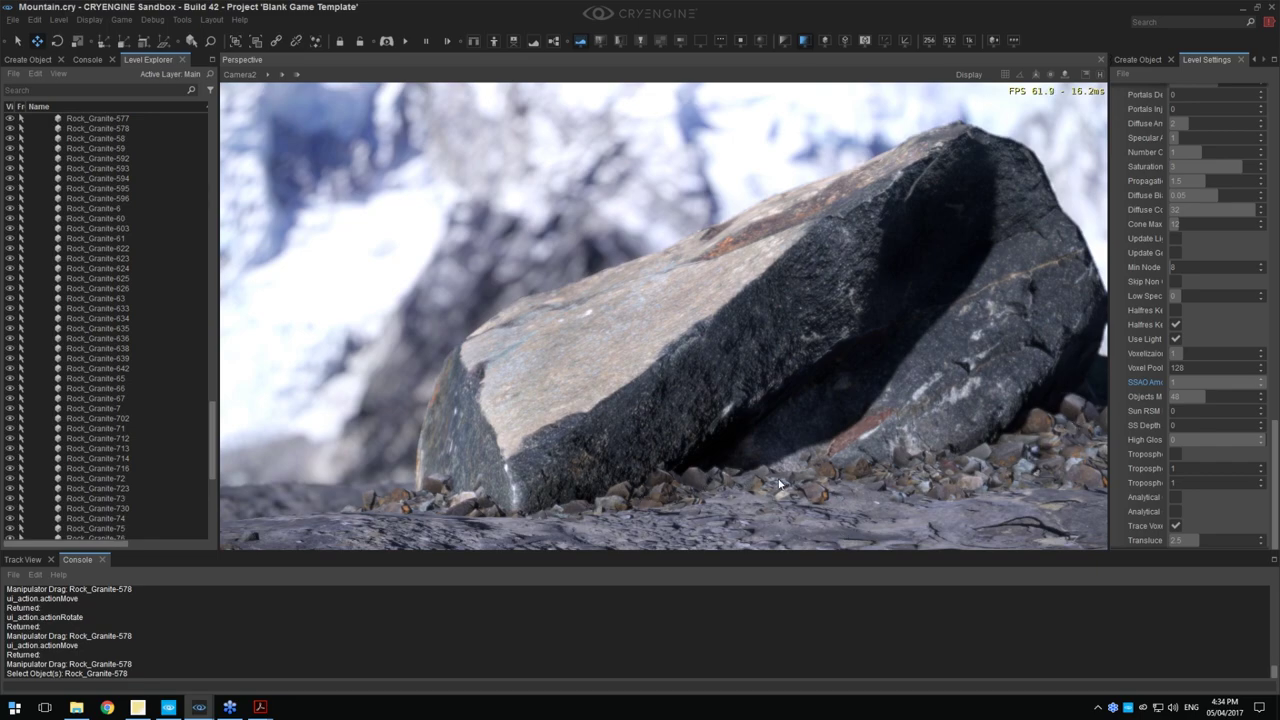
Switch the viewport from Camera2 to the free camera and select the gravel cluster Group136 in the shadowed area
{"action": "left_click", "coordinate": [240, 76]}
{"action": "left_click", "coordinate": [300, 204]}
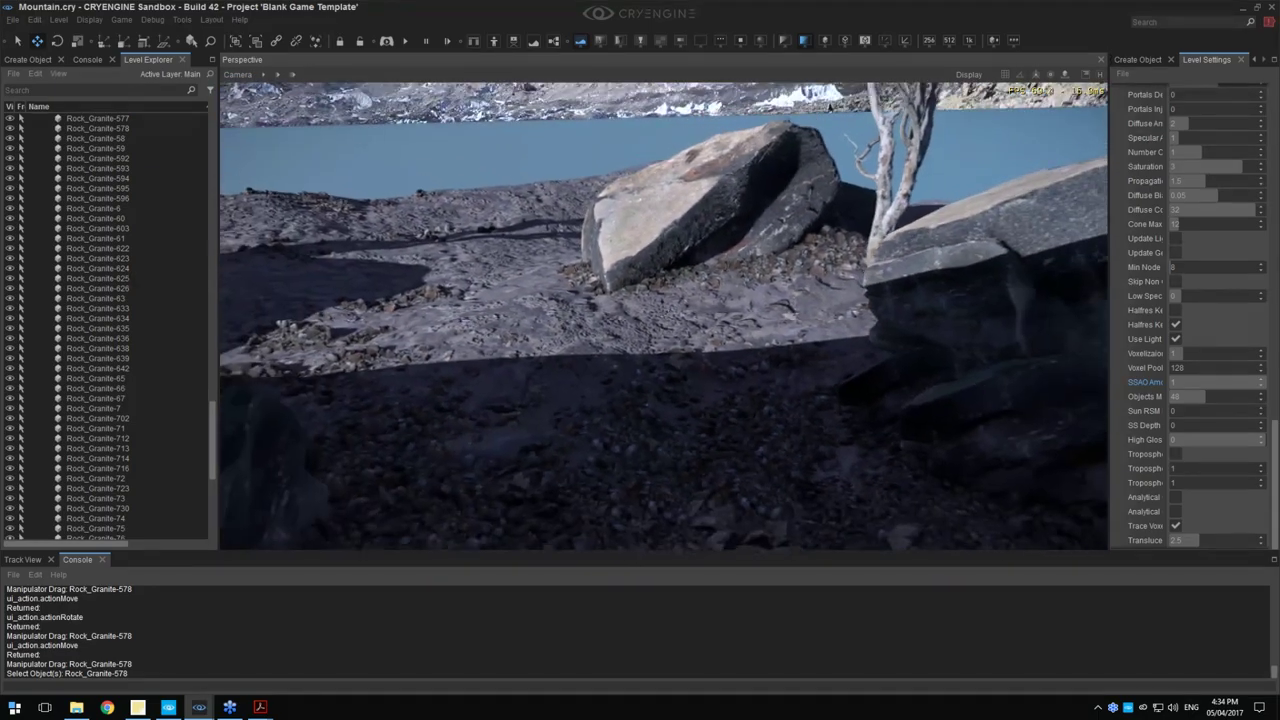
{"action": "key", "text": "s"}
{"action": "key", "text": "shift+space"}
{"action": "right_click_drag", "start_coordinate": [803, 260], "coordinate": [750, 300]}
{"action": "key", "text": "w"}
{"action": "key", "text": "s"}
{"action": "key", "text": "space"}
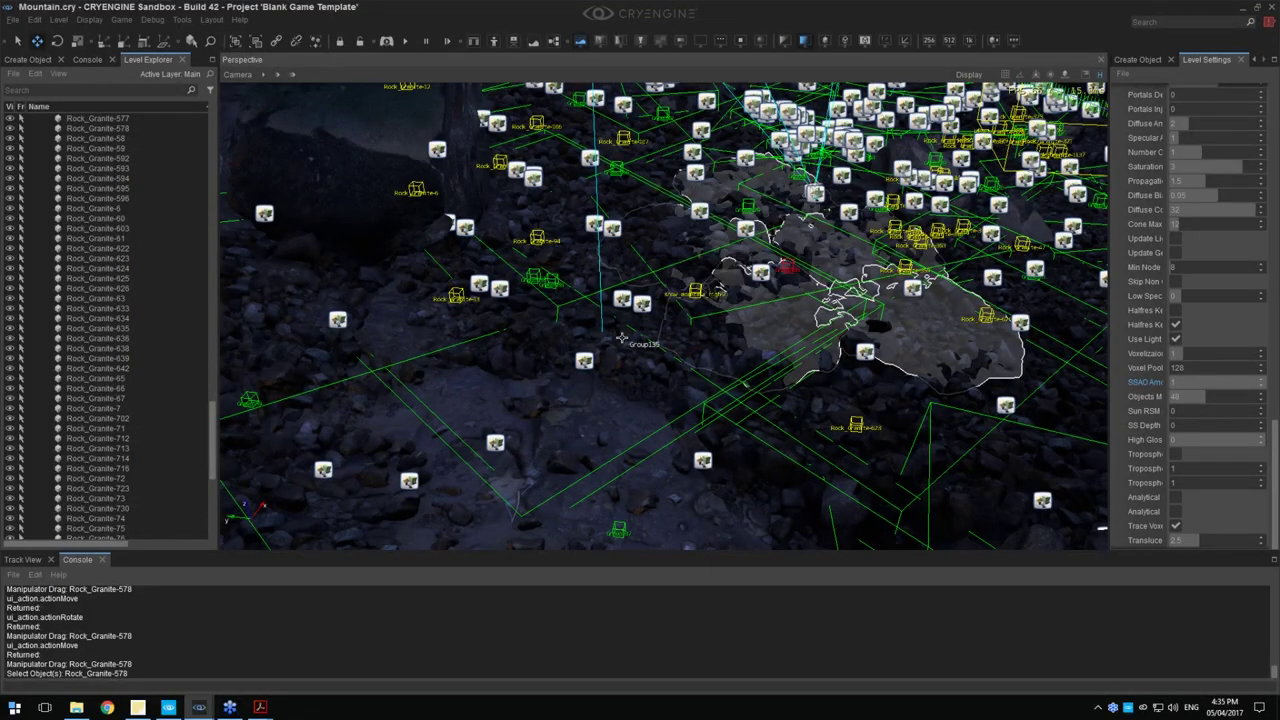
{"action": "left_click", "coordinate": [618, 328]}
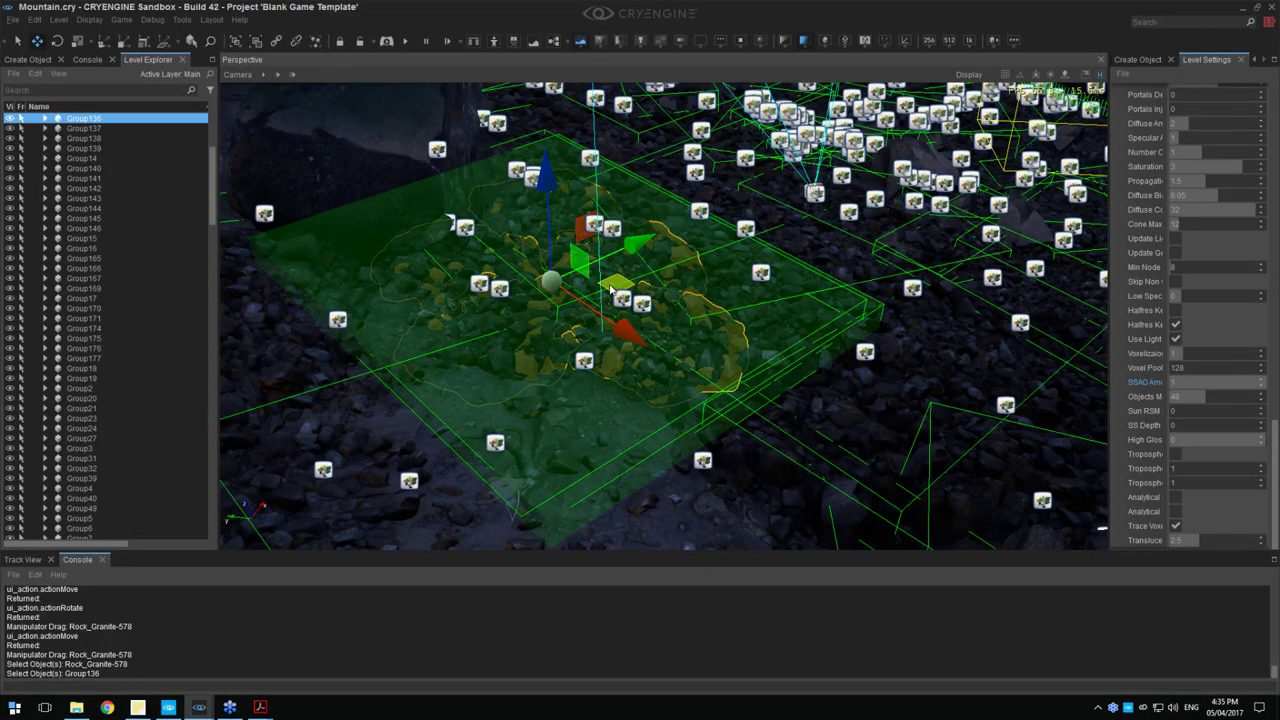
Clone Group136 and place the copy on the open ground in front of the boulder
{"action": "key", "text": "ctrl+d"}
{"action": "mouse_move", "coordinate": [671, 223]}
{"action": "right_mouse_down"}
{"action": "mouse_move", "coordinate": [690, 120]}
{"action": "mouse_move", "coordinate": [670, 140]}
{"action": "mouse_move", "coordinate": [671, 330]}
{"action": "mouse_move", "coordinate": [612, 266]}
{"action": "right_mouse_up"}
{"action": "key", "text": "w"}
{"action": "key", "text": "s"}
{"action": "left_click", "coordinate": [672, 331]}
{"action": "left_click_drag", "start_coordinate": [760, 282], "coordinate": [776, 150]}
Rotate the cloned gravel cluster Group78 and lower it toward the ground in front of the boulder
{"action": "right_click_drag", "start_coordinate": [776, 150], "coordinate": [830, 140]}
{"action": "key", "text": "3"}
{"action": "mouse_move", "coordinate": [690, 330]}
{"action": "left_mouse_down"}
{"action": "mouse_move", "coordinate": [646, 309]}
{"action": "mouse_move", "coordinate": [618, 270]}
{"action": "mouse_move", "coordinate": [590, 365]}
{"action": "mouse_move", "coordinate": [622, 390]}
{"action": "left_mouse_up"}
{"action": "key", "text": "1"}
{"action": "key", "text": "2"}
{"action": "key", "text": "1"}
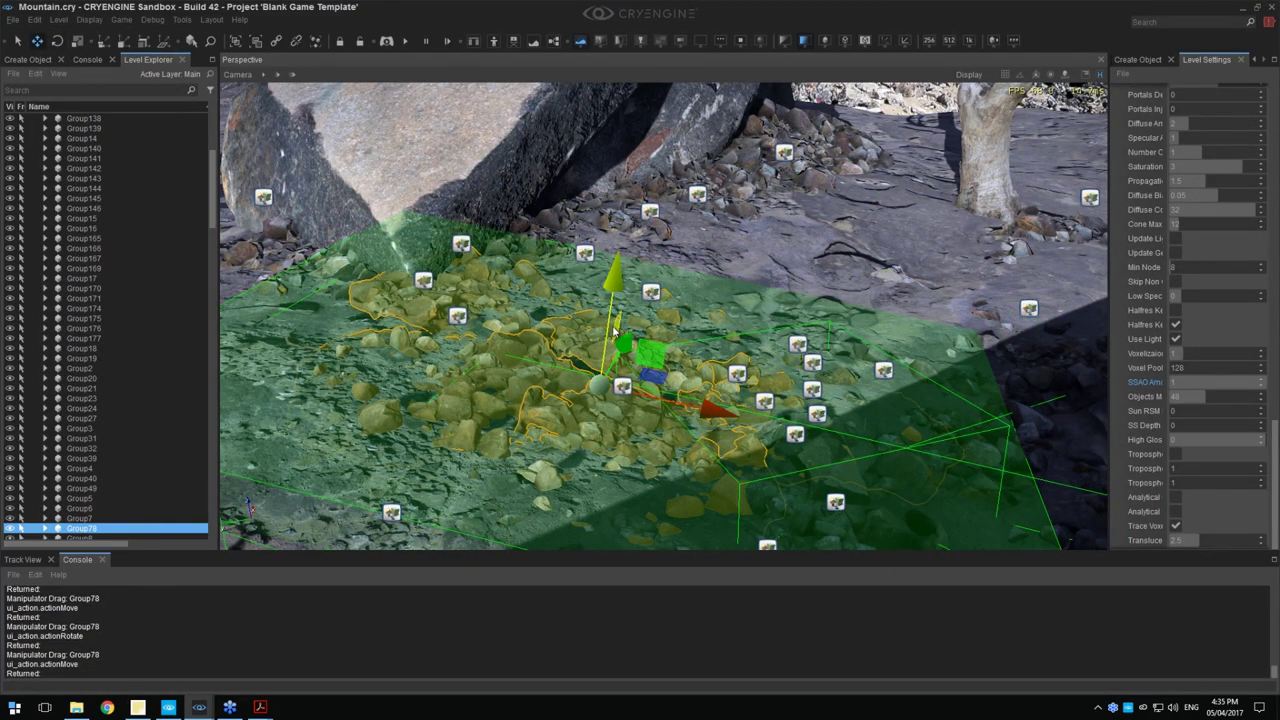
{"action": "left_click_drag", "start_coordinate": [608, 330], "coordinate": [585, 388]}
Hide the object helpers and adjust the height of Group78 so its stones sit on the terrain
{"action": "key", "text": "w"}
{"action": "mouse_move", "coordinate": [585, 387]}
{"action": "right_mouse_down"}
{"action": "mouse_move", "coordinate": [520, 450]}
{"action": "mouse_move", "coordinate": [580, 410]}
{"action": "right_mouse_up"}
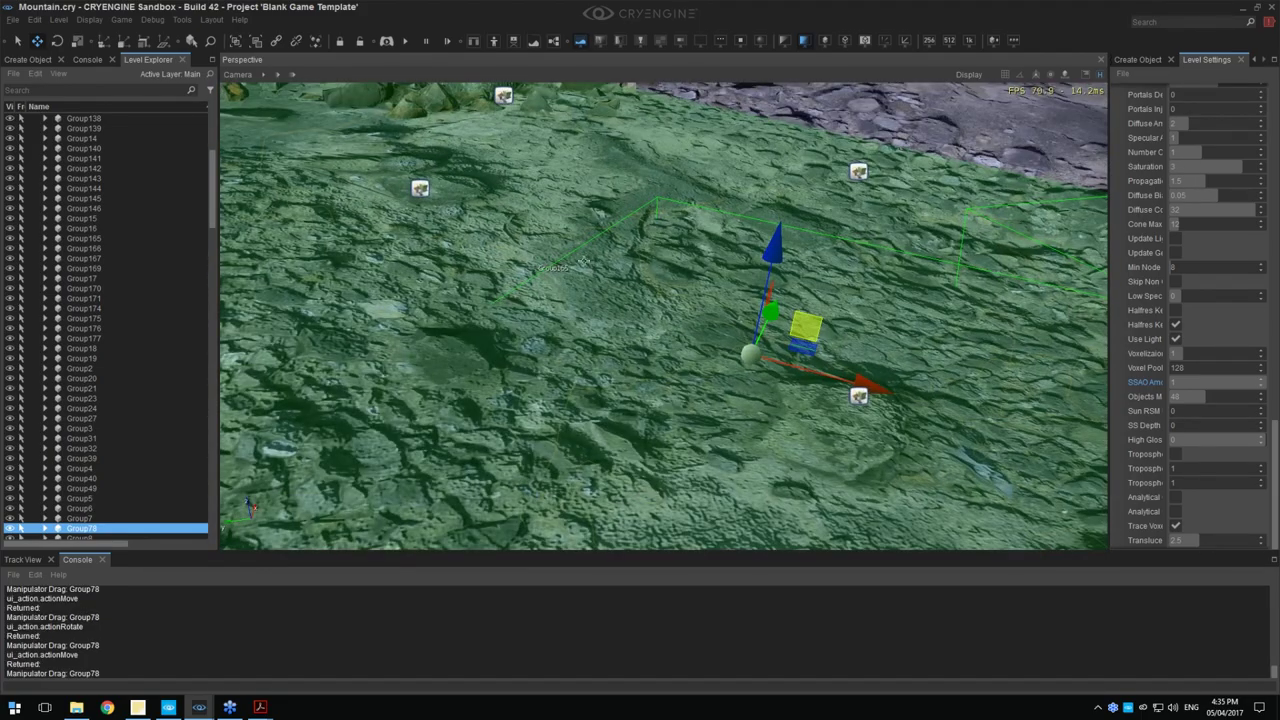
{"action": "left_click", "coordinate": [1099, 75]}
{"action": "key", "text": "d"}
{"action": "right_click_drag", "start_coordinate": [700, 330], "coordinate": [742, 255]}
{"action": "key", "text": "s"}
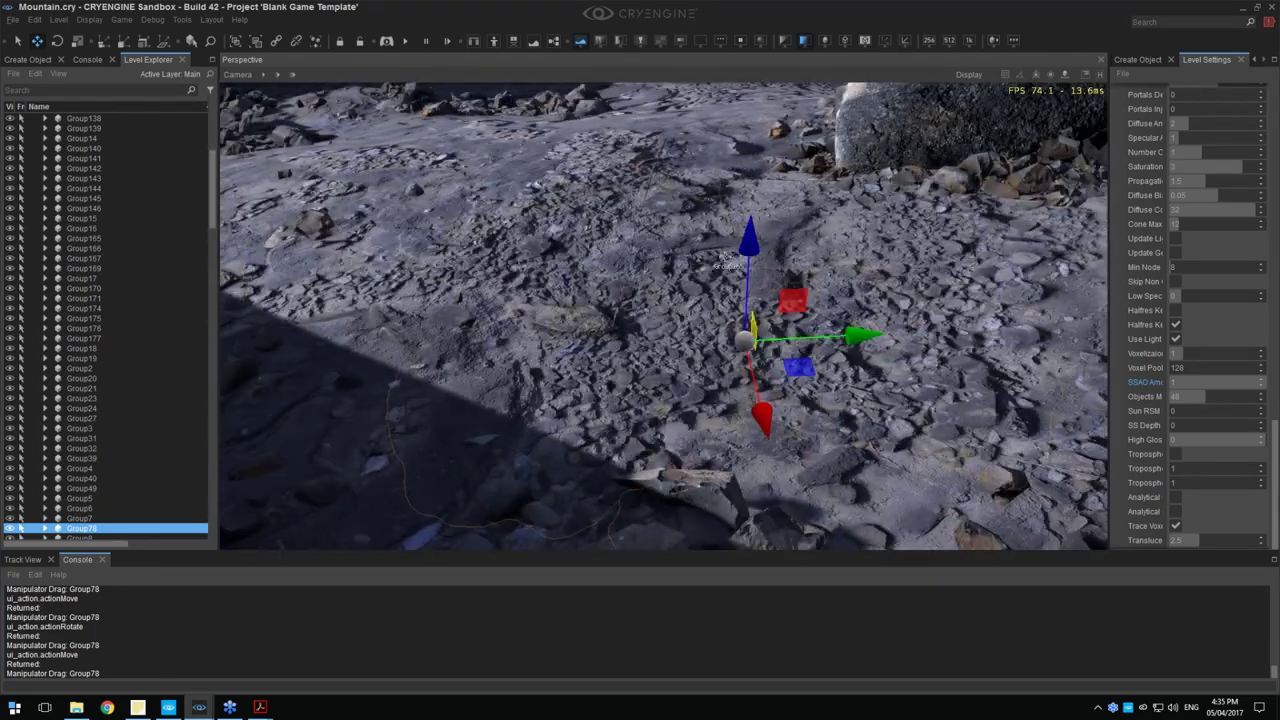
{"action": "left_click_drag", "start_coordinate": [740, 258], "coordinate": [746, 204]}
{"action": "mouse_move", "coordinate": [788, 228]}
{"action": "right_mouse_down"}
{"action": "mouse_move", "coordinate": [955, 371]}
{"action": "mouse_move", "coordinate": [607, 357]}
{"action": "mouse_move", "coordinate": [813, 326]}
{"action": "right_mouse_up"}
Clone Group78, place the copy on bare ground beside it, and rotate and move it to blend in
{"action": "key", "text": "ctrl+c"}
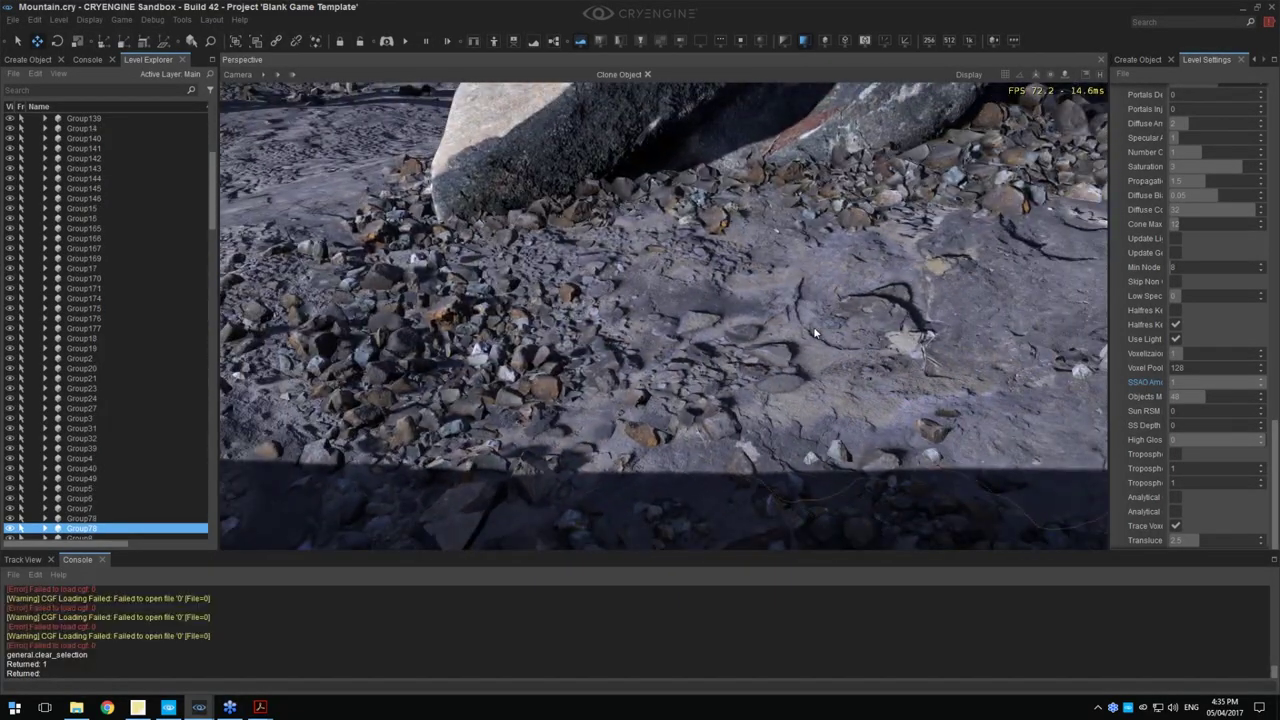
{"action": "left_click", "coordinate": [813, 326]}
{"action": "key", "text": "3"}
{"action": "mouse_move", "coordinate": [772, 264]}
{"action": "left_mouse_down"}
{"action": "mouse_move", "coordinate": [756, 290]}
{"action": "mouse_move", "coordinate": [768, 270]}
{"action": "mouse_move", "coordinate": [794, 291]}
{"action": "mouse_move", "coordinate": [788, 254]}
{"action": "left_mouse_up"}
{"action": "key", "text": "2"}
{"action": "left_click_drag", "start_coordinate": [848, 298], "coordinate": [837, 337]}
{"action": "mouse_move", "coordinate": [776, 307]}
{"action": "left_mouse_down"}
{"action": "mouse_move", "coordinate": [762, 330]}
{"action": "mouse_move", "coordinate": [797, 290]}
{"action": "mouse_move", "coordinate": [781, 295]}
{"action": "mouse_move", "coordinate": [781, 283]}
{"action": "left_mouse_up"}
{"action": "key", "text": "2"}
{"action": "key", "text": "1"}
{"action": "left_click_drag", "start_coordinate": [842, 333], "coordinate": [839, 326]}
Shift Group79 to close the gap in the gravel in front of the boulder
{"action": "key", "text": "s"}
{"action": "right_click_drag", "start_coordinate": [839, 326], "coordinate": [852, 280]}
{"action": "scroll", "coordinate": [852, 280], "scroll_direction": "up", "scroll_amount": 2}
{"action": "left_click_drag", "start_coordinate": [849, 406], "coordinate": [824, 396]}
{"action": "right_click_drag", "start_coordinate": [824, 396], "coordinate": [933, 424]}
Clone Group79, place the copy toward the tree trunk beside the boulder, and adjust its rotation and position
{"action": "key", "text": "ctrl+c"}
{"action": "key", "text": "ctrl+v"}
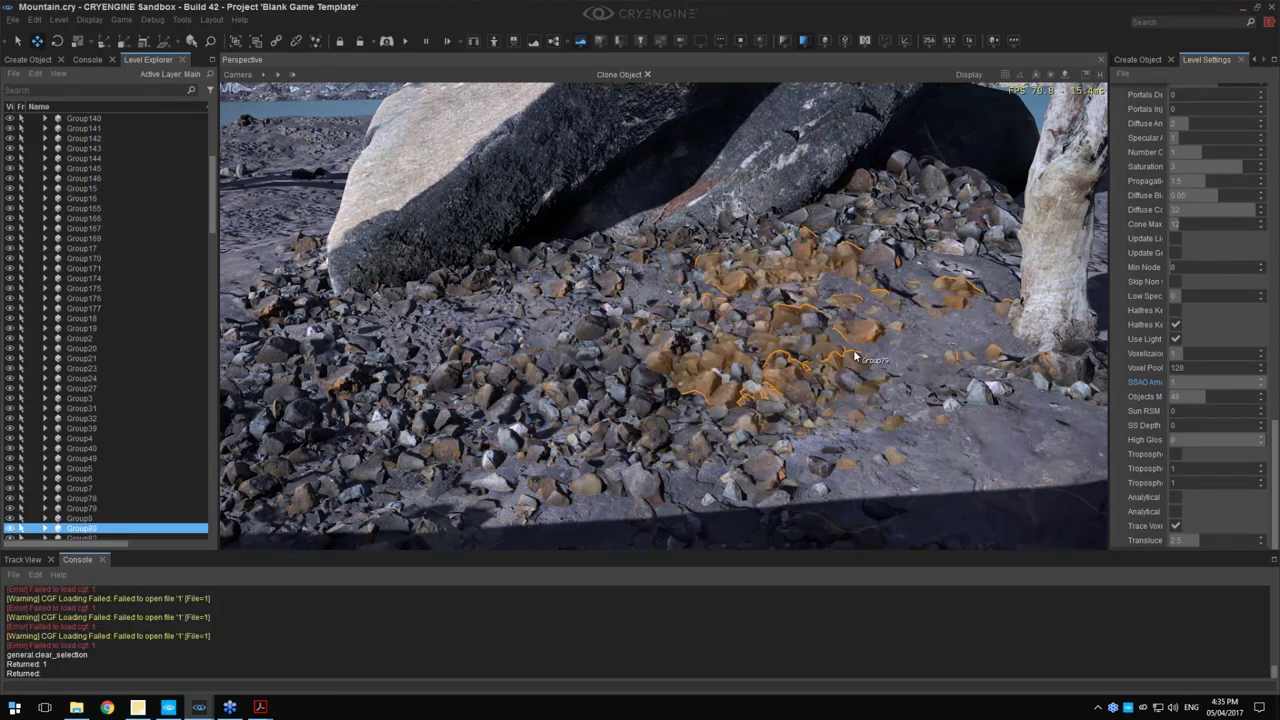
{"action": "left_click", "coordinate": [985, 342]}
{"action": "key", "text": "3"}
{"action": "left_click_drag", "start_coordinate": [985, 405], "coordinate": [897, 333]}
{"action": "key", "text": "2"}
{"action": "middle_click_drag", "start_coordinate": [897, 333], "coordinate": [1020, 373]}
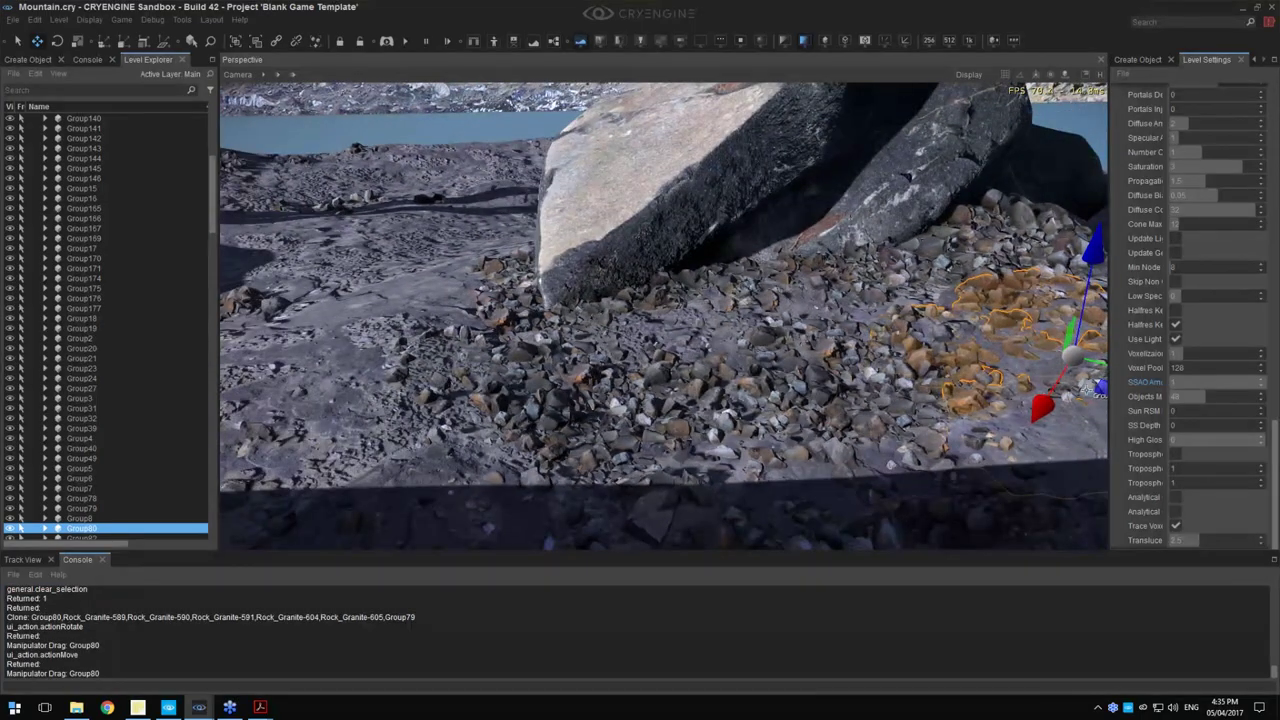
{"action": "right_click_drag", "start_coordinate": [1086, 389], "coordinate": [1106, 399]}
Clone Group80 to the ground left of the boulder, rotate and reposition the copy, and deselect it
{"action": "key", "text": "ctrl+c"}
{"action": "key", "text": "a"}
{"action": "left_click", "coordinate": [474, 325]}
{"action": "key", "text": "3"}
{"action": "left_click_drag", "start_coordinate": [474, 318], "coordinate": [464, 277]}
{"action": "key", "text": "2"}
{"action": "key", "text": "3"}
{"action": "left_click_drag", "start_coordinate": [470, 290], "coordinate": [486, 334]}
{"action": "key", "text": "2"}
{"action": "left_click", "coordinate": [636, 392]}
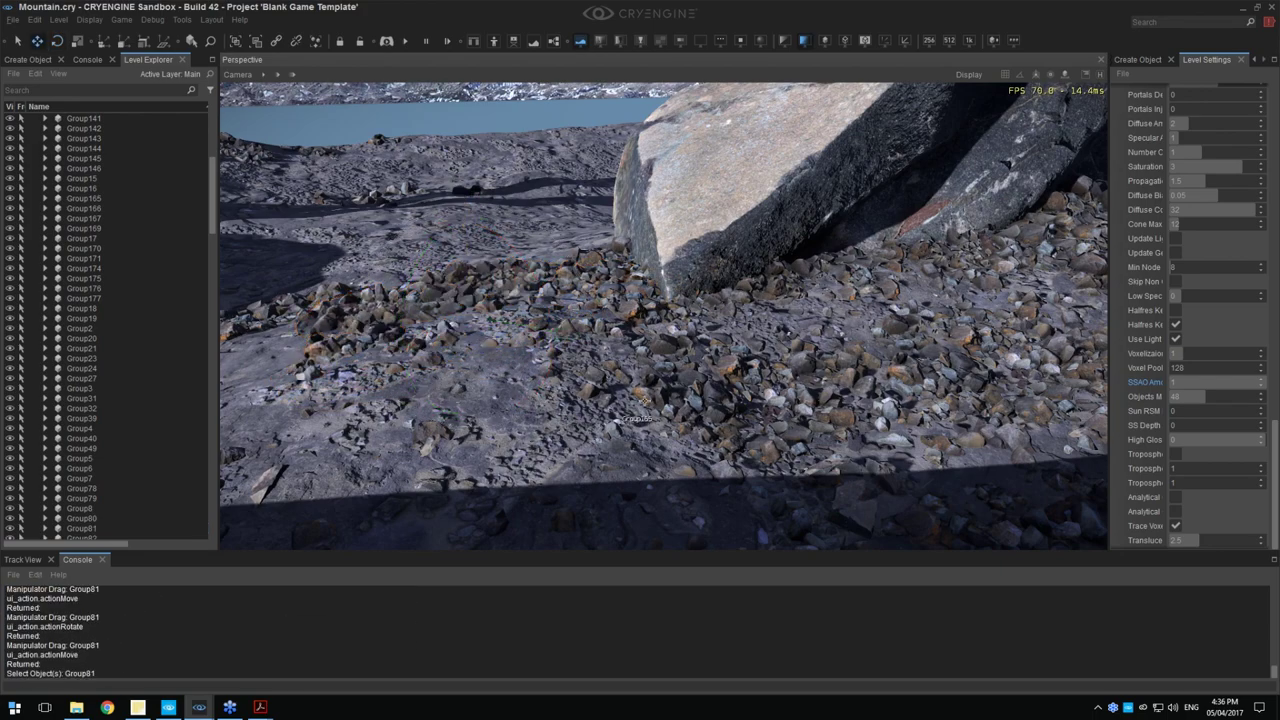
Switch the viewport back to Camera2 to check the gravel around the boulder
{"action": "right_click_drag", "start_coordinate": [590, 234], "coordinate": [613, 223]}
{"action": "key", "text": "s"}
{"action": "left_click", "coordinate": [238, 75]}
{"action": "mouse_move", "coordinate": [390, 231]}
{"action": "left_click", "coordinate": [430, 245]}
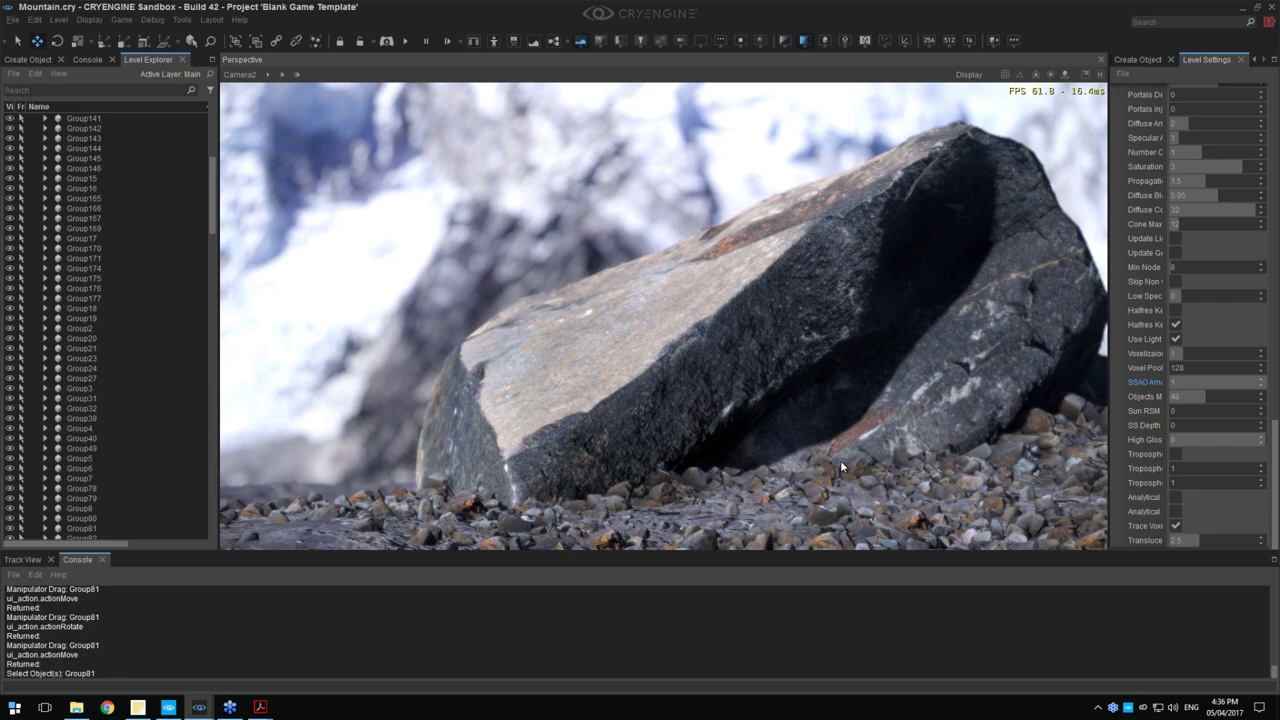
Add more copies of the gravel cluster in Camera2's left foreground, rotating and moving them to cover the bare ground
{"action": "key", "text": "ctrl+z"}
{"action": "left_click_drag", "start_coordinate": [318, 447], "coordinate": [480, 470]}
{"action": "mouse_move", "coordinate": [404, 393]}
{"action": "left_mouse_down"}
{"action": "mouse_move", "coordinate": [249, 409]}
{"action": "mouse_move", "coordinate": [378, 378]}
{"action": "mouse_move", "coordinate": [411, 409]}
{"action": "left_mouse_up"}
{"action": "key", "text": "2"}
{"action": "key", "text": "1"}
{"action": "left_click_drag", "start_coordinate": [438, 365], "coordinate": [204, 486]}
{"action": "key", "text": "3"}
{"action": "left_click_drag", "start_coordinate": [349, 426], "coordinate": [360, 424]}
{"action": "key", "text": "1"}
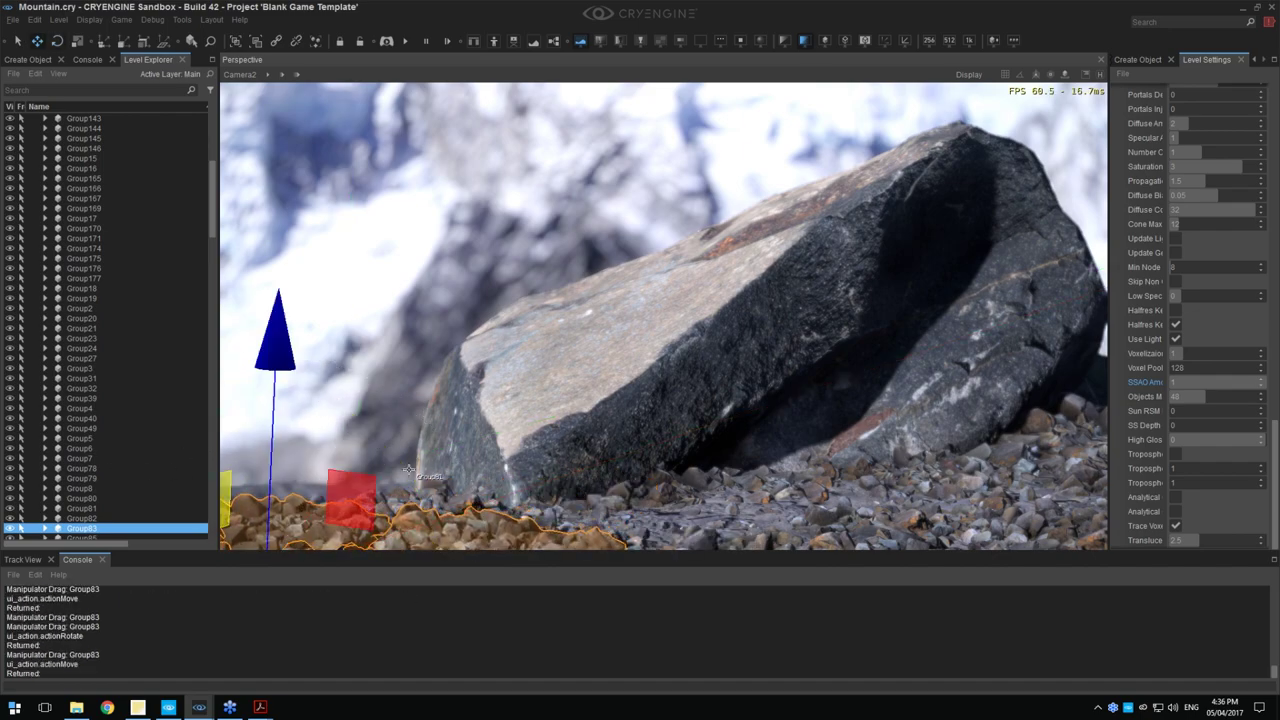
{"action": "left_click_drag", "start_coordinate": [349, 494], "coordinate": [422, 480]}
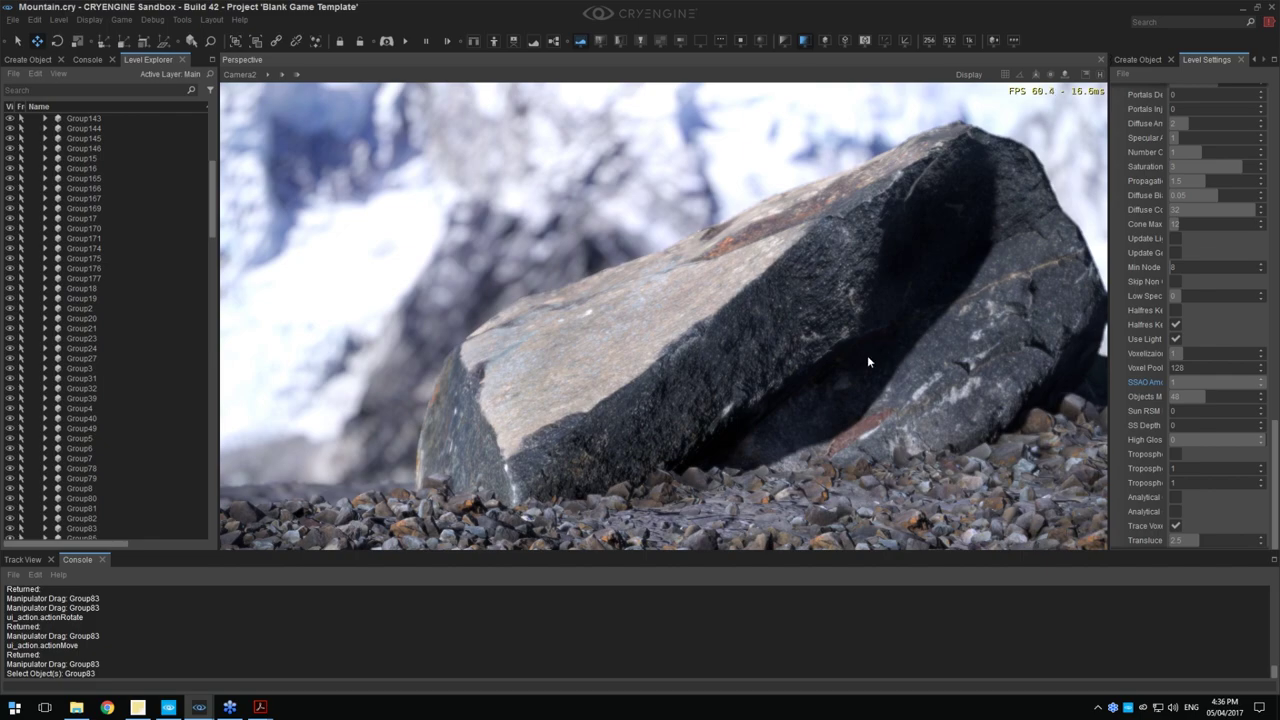
Duplicate Group83, move the copy across to the right foreground, adjust its rotation and height, and deselect it
{"action": "key", "text": "ctrl+z"}
{"action": "key", "text": "ctrl+c"}
{"action": "key", "text": "ctrl+v"}
{"action": "left_click_drag", "start_coordinate": [370, 499], "coordinate": [622, 386]}
{"action": "left_click_drag", "start_coordinate": [564, 497], "coordinate": [810, 515]}
{"action": "key", "text": "3"}
{"action": "left_click_drag", "start_coordinate": [914, 410], "coordinate": [913, 408]}
{"action": "key", "text": "1"}
{"action": "left_click_drag", "start_coordinate": [868, 446], "coordinate": [866, 458]}
{"action": "left_click", "coordinate": [921, 441]}
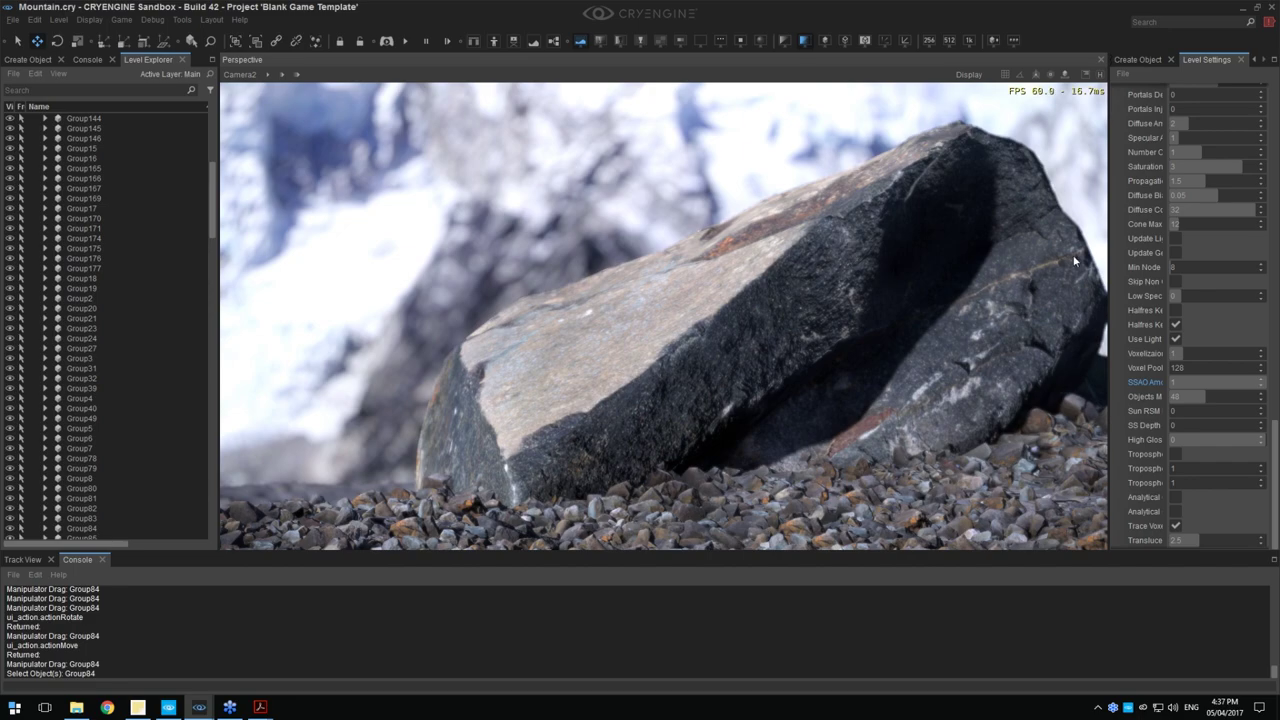
Widen the perspective viewport on both sides to enlarge the Camera2 view
{"action": "left_click_drag", "start_coordinate": [1108, 266], "coordinate": [1138, 266]}
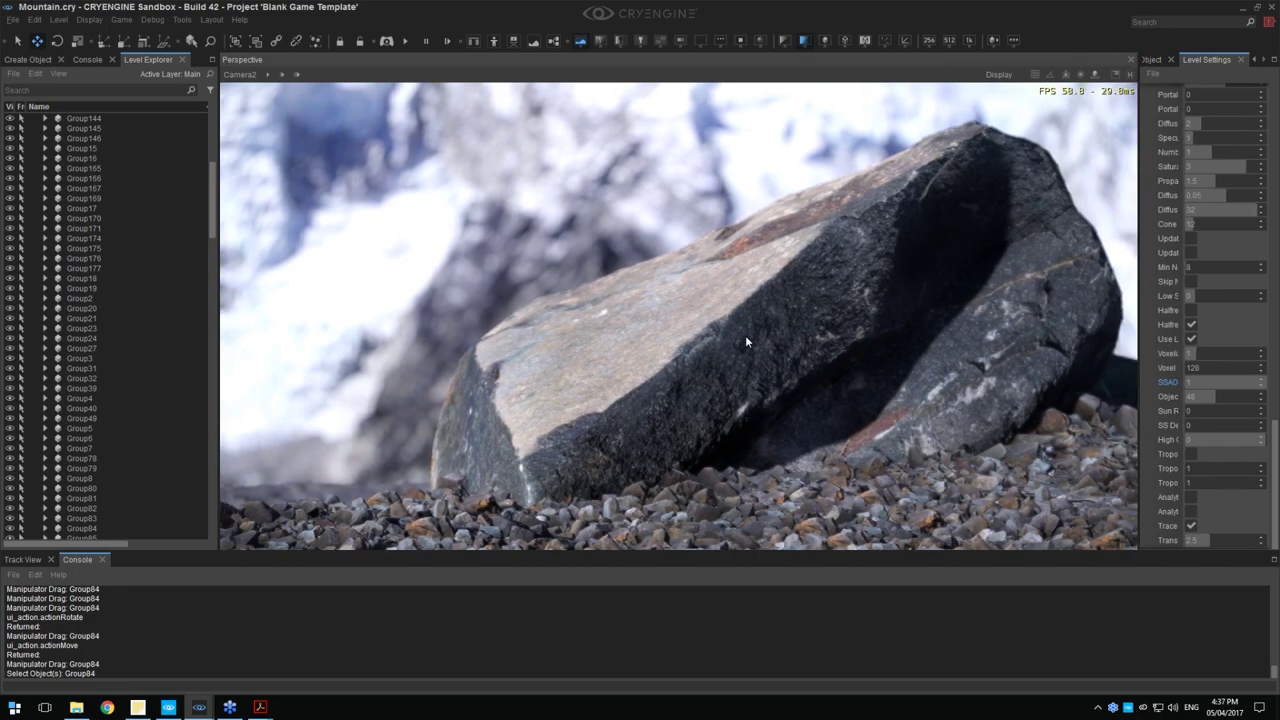
{"action": "left_click_drag", "start_coordinate": [220, 400], "coordinate": [195, 400]}
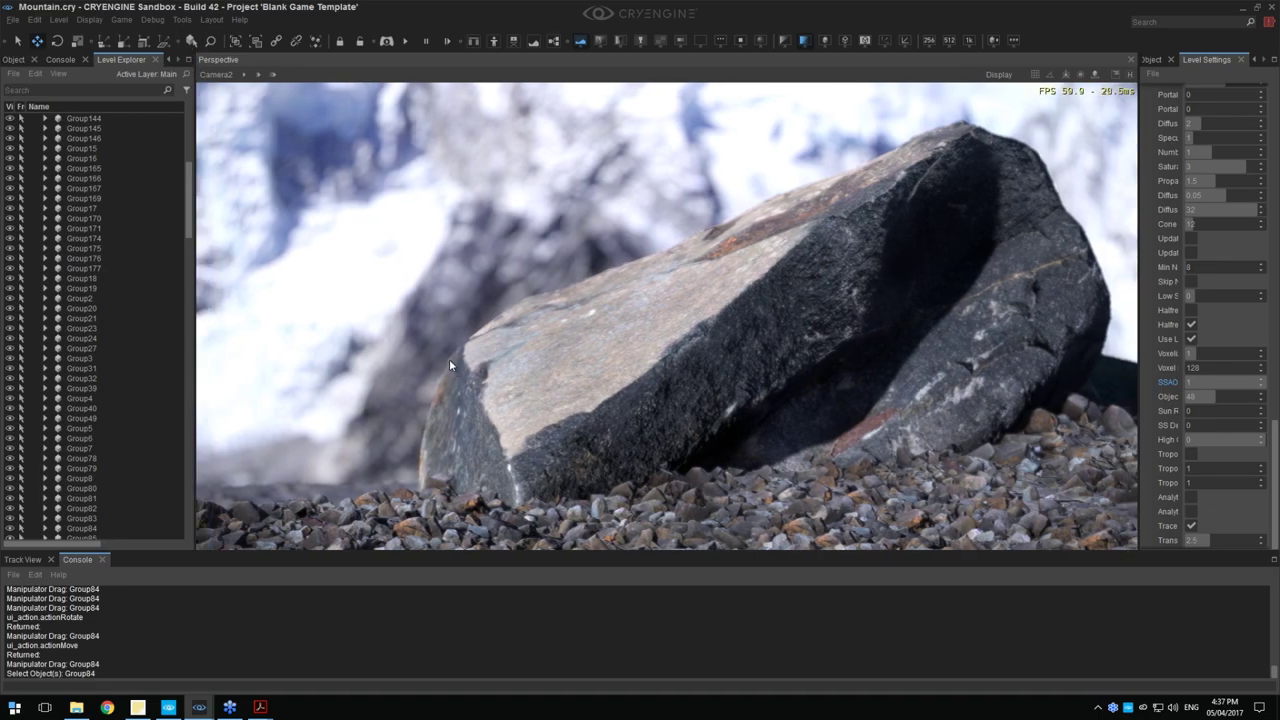